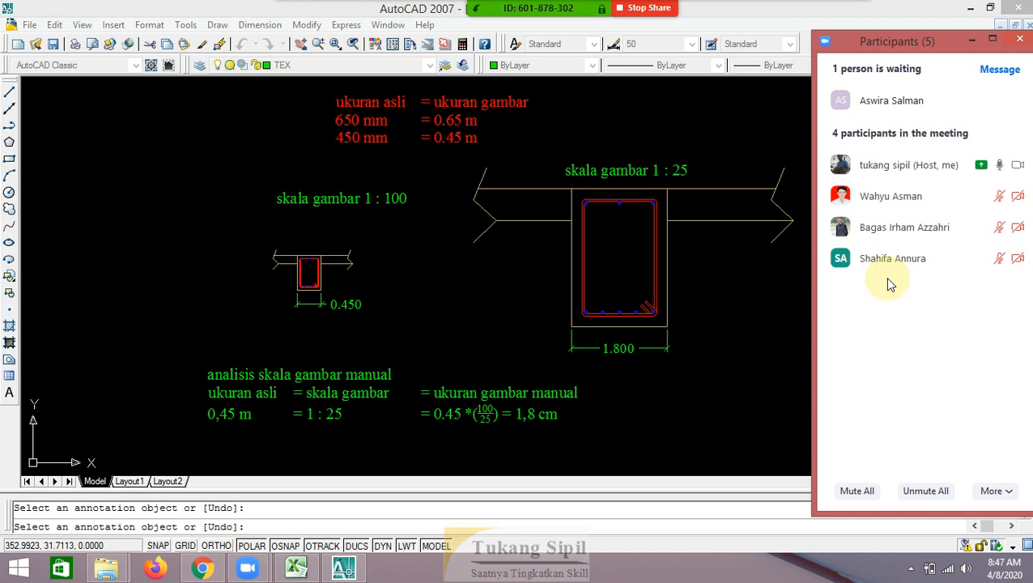
Admit the person in the waiting room to the meeting
mouse_move(932, 101)
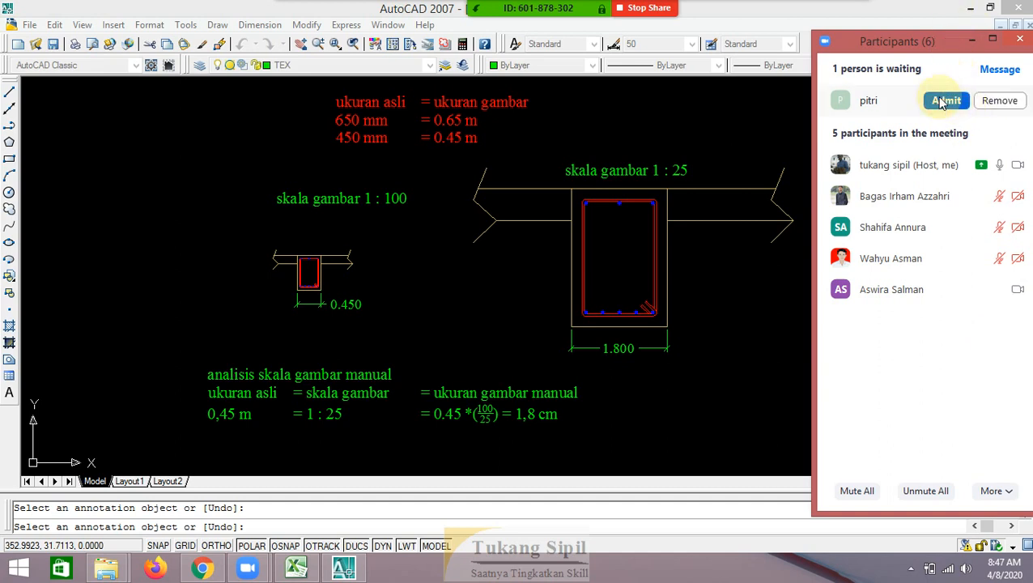
click(943, 101)
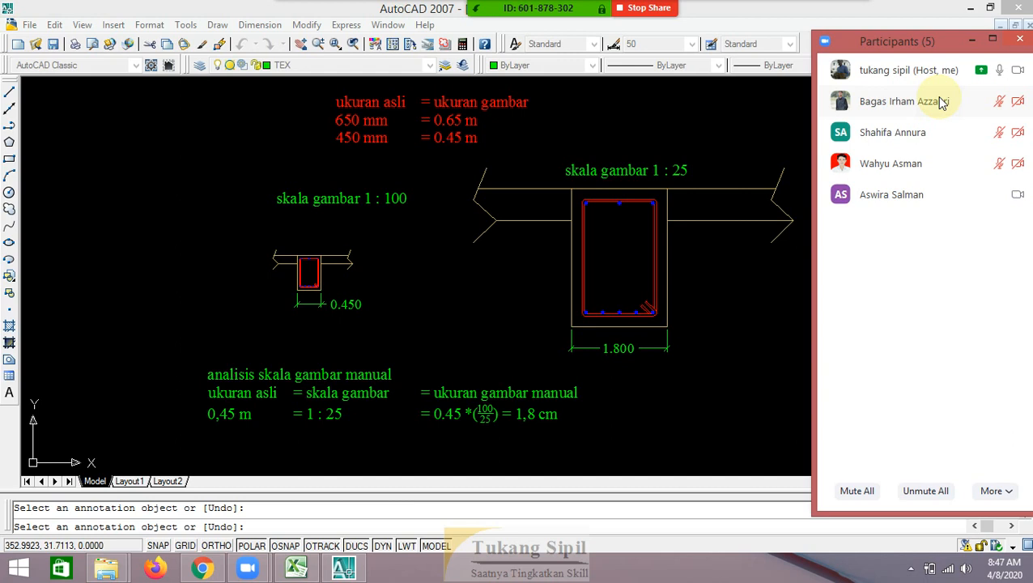
mouse_move(943, 102)
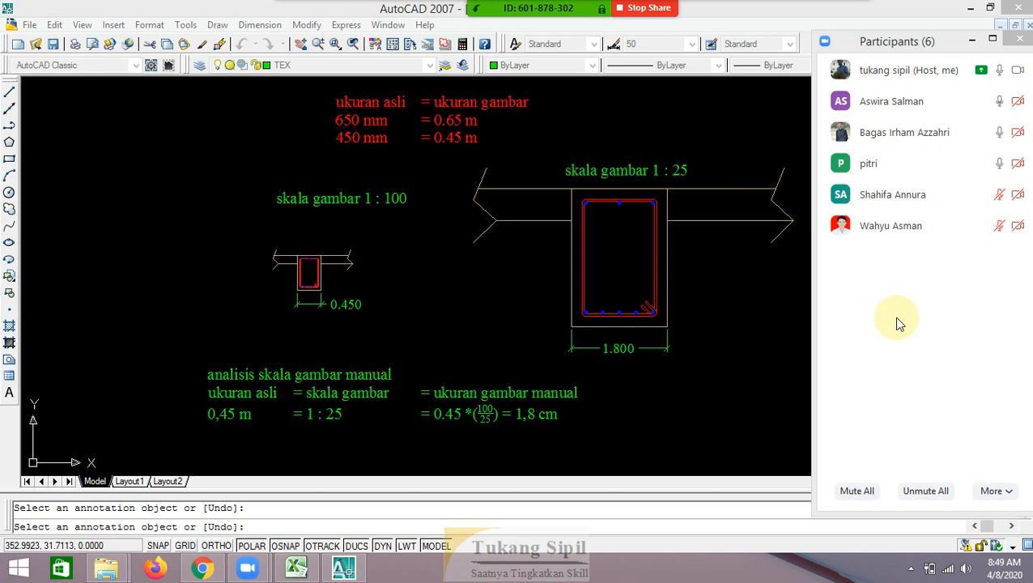
Leave the pending annotation command and examine the manual drawing-scale analysis text together with the 1:100 and 1:25 beam sections
click(725, 375)
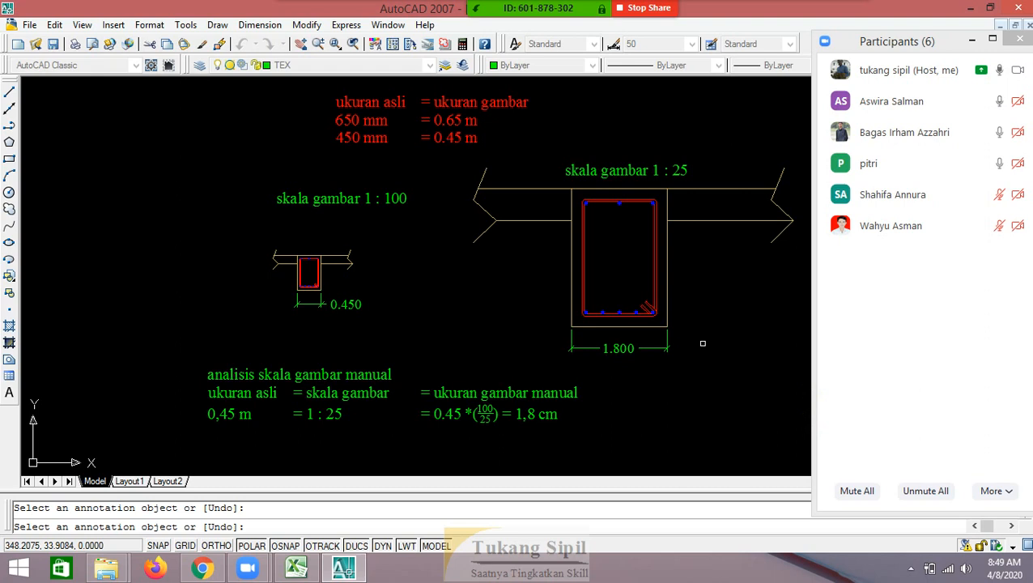
key(Escape)
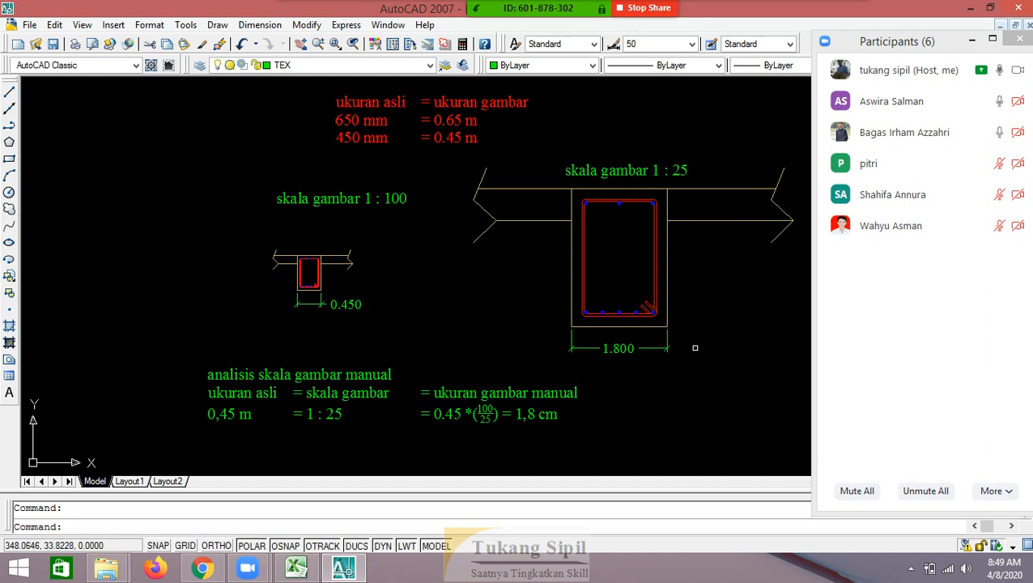
middle_drag(376, 426, 403, 362)
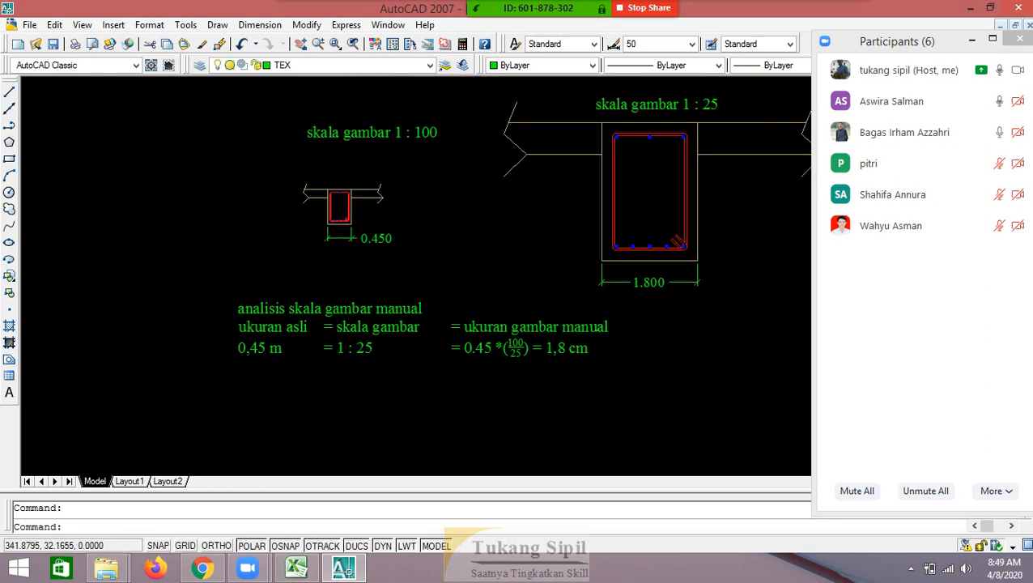
scroll(401, 348, up, 1)
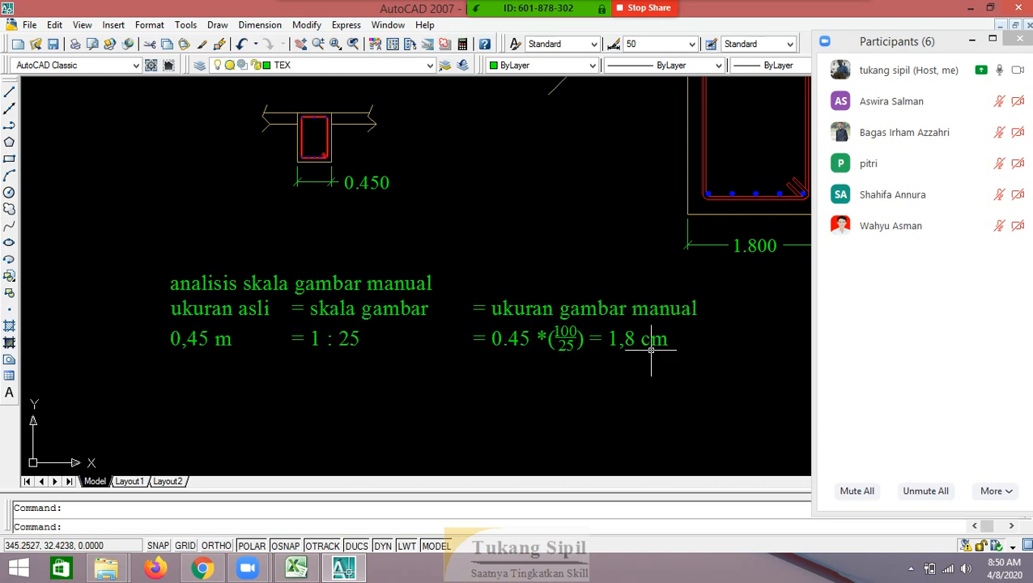
scroll(438, 397, down, 2)
scroll(639, 387, up, 2)
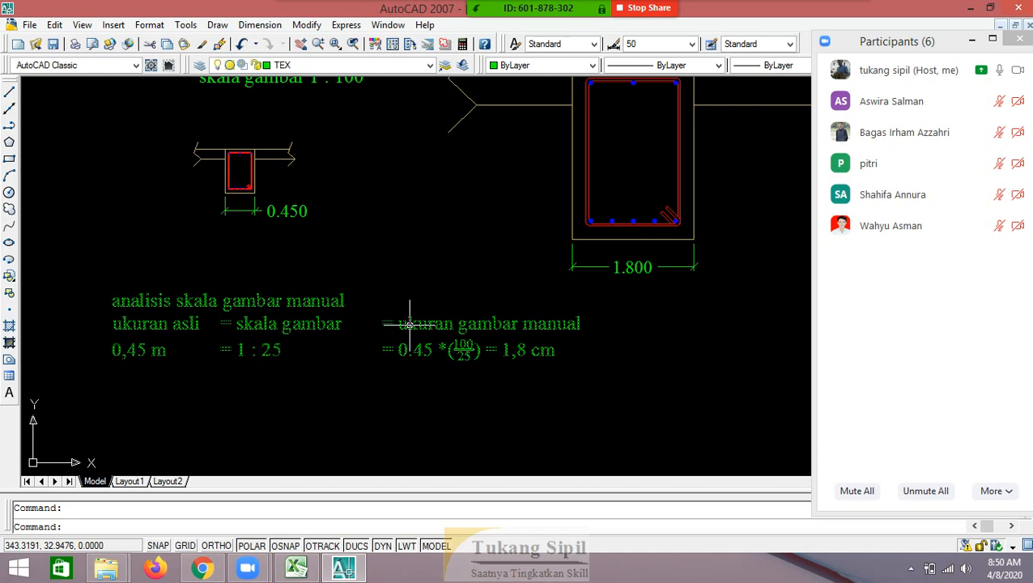
scroll(410, 316, down, 2)
scroll(403, 337, up, 3)
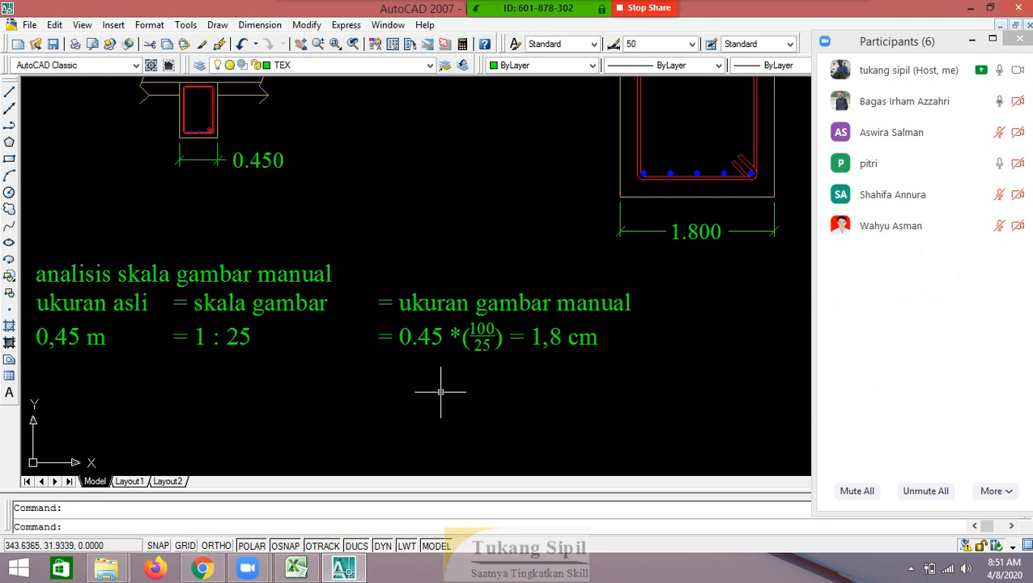
mouse_move(258, 573)
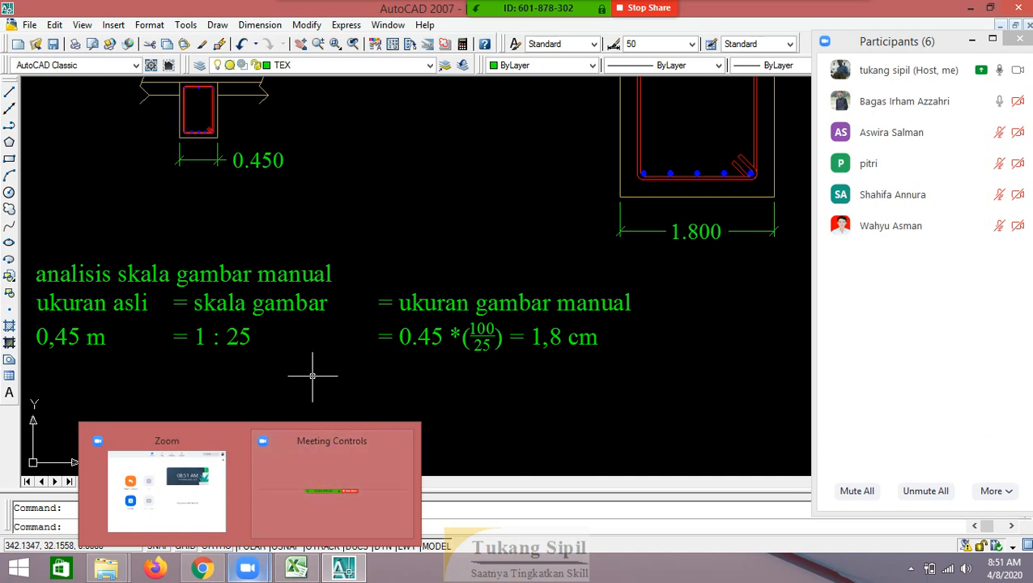
click(408, 215)
click(352, 180)
scroll(394, 256, down, 3)
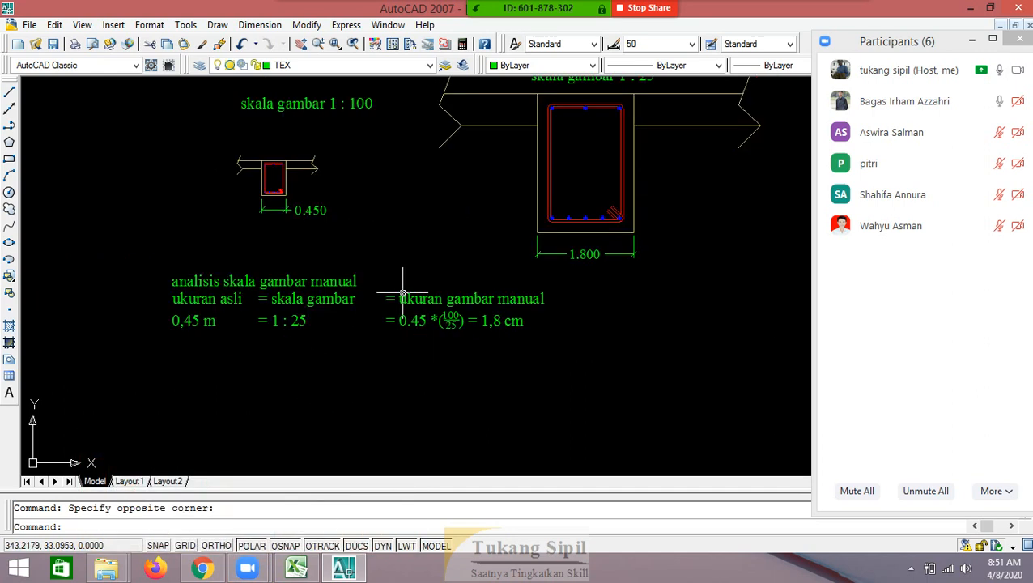
scroll(366, 322, up, 1)
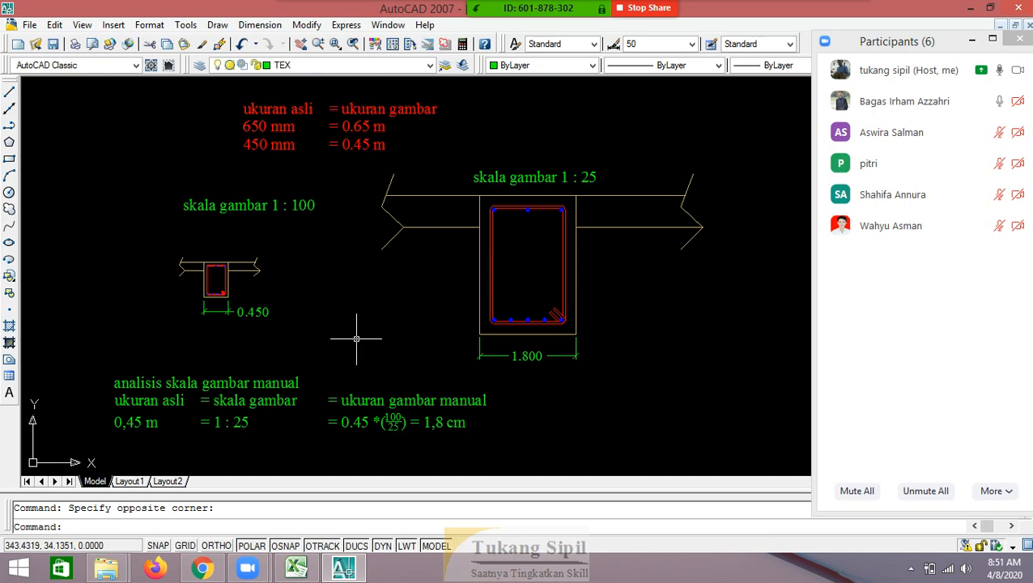
Switch to the data bang uli folder and open the contoh penjelasan mutu beton AVI video from its rekaman bg uli subfolder
mouse_move(107, 570)
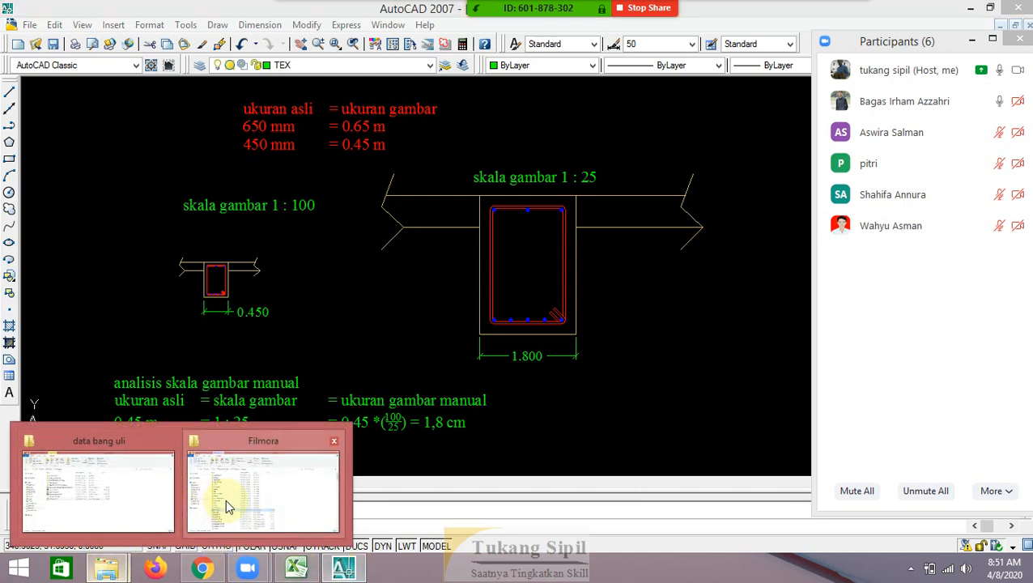
click(166, 481)
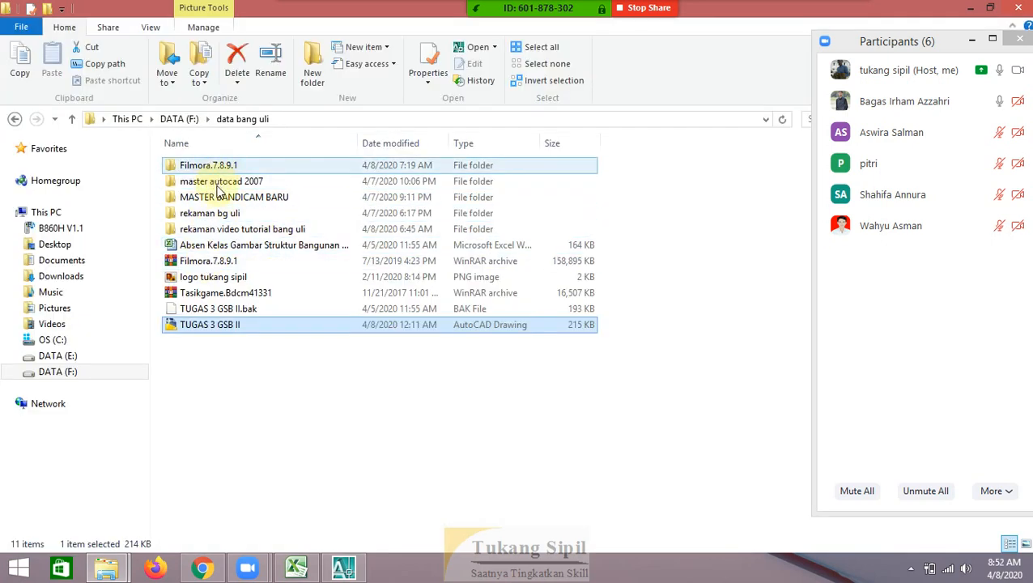
click(226, 216)
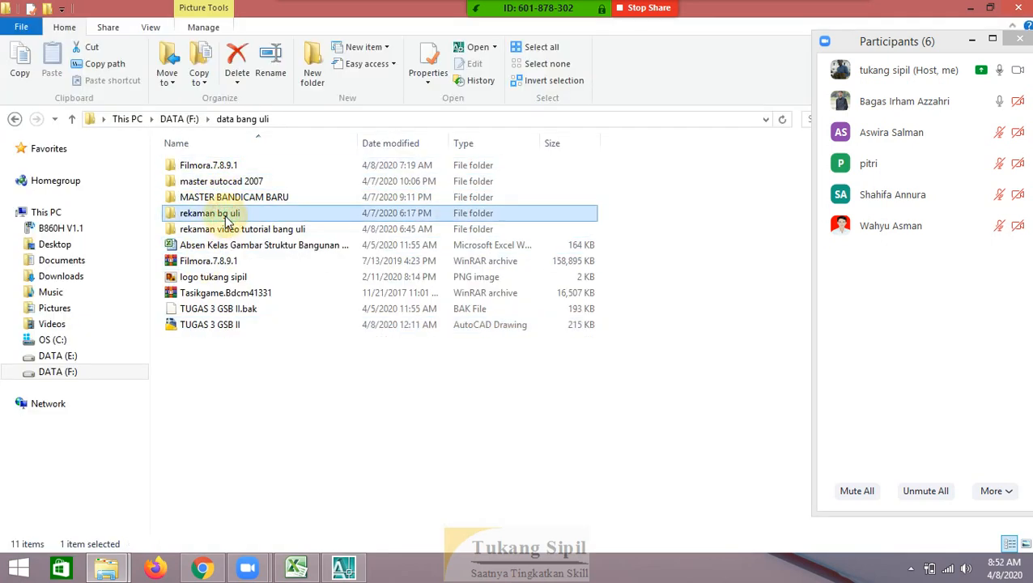
double_click(228, 217)
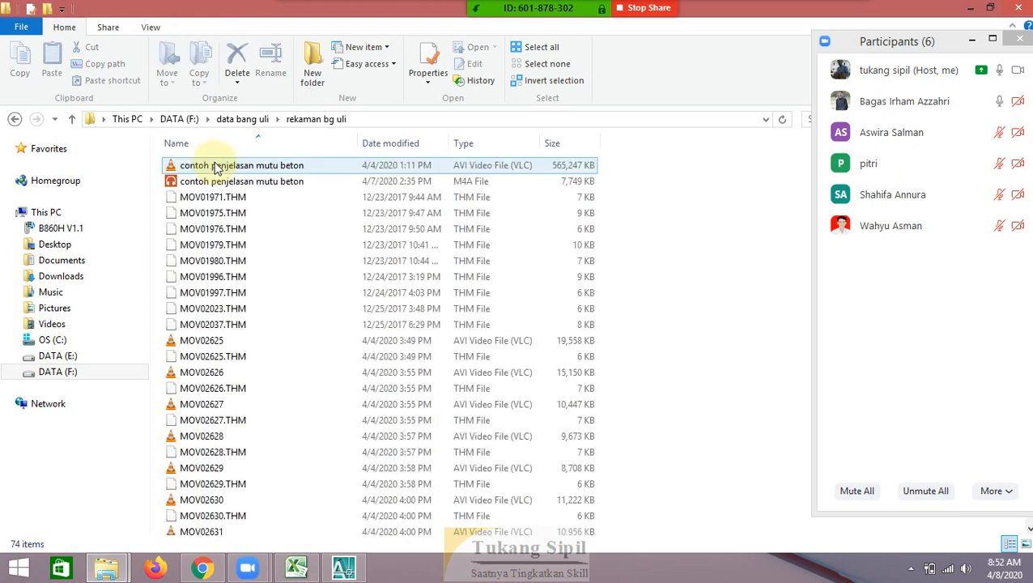
click(224, 169)
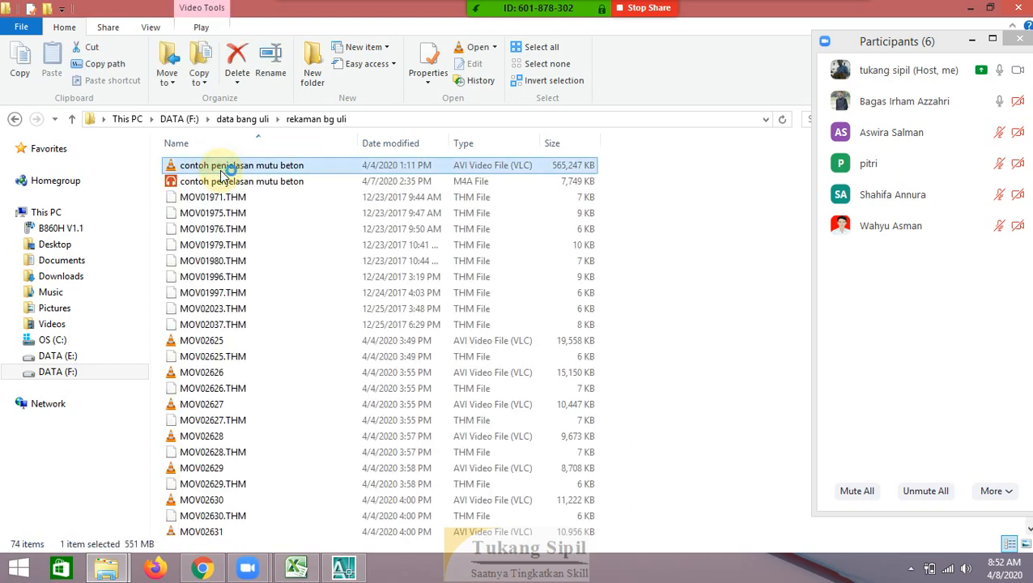
click(247, 566)
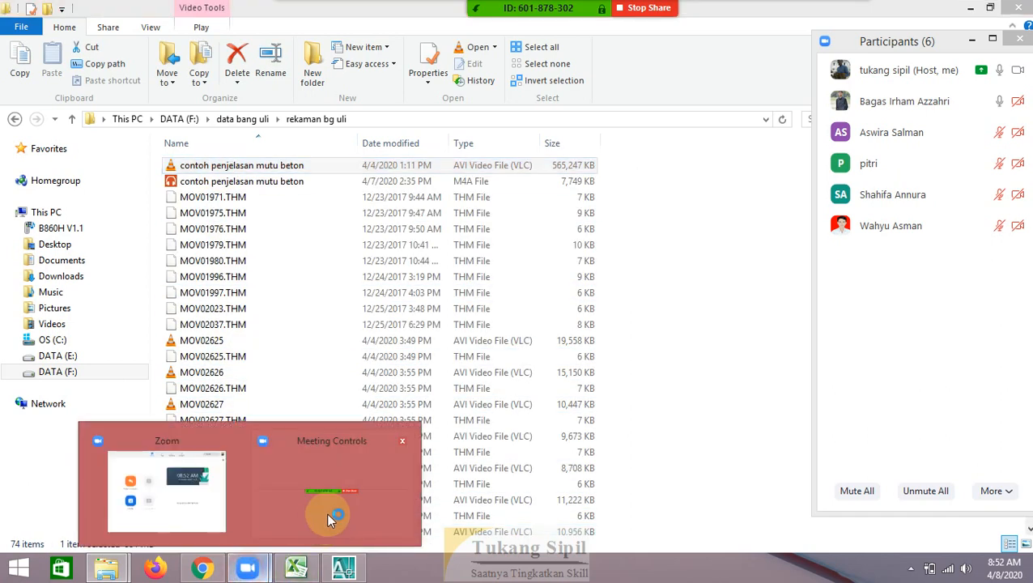
click(326, 527)
mouse_move(558, 7)
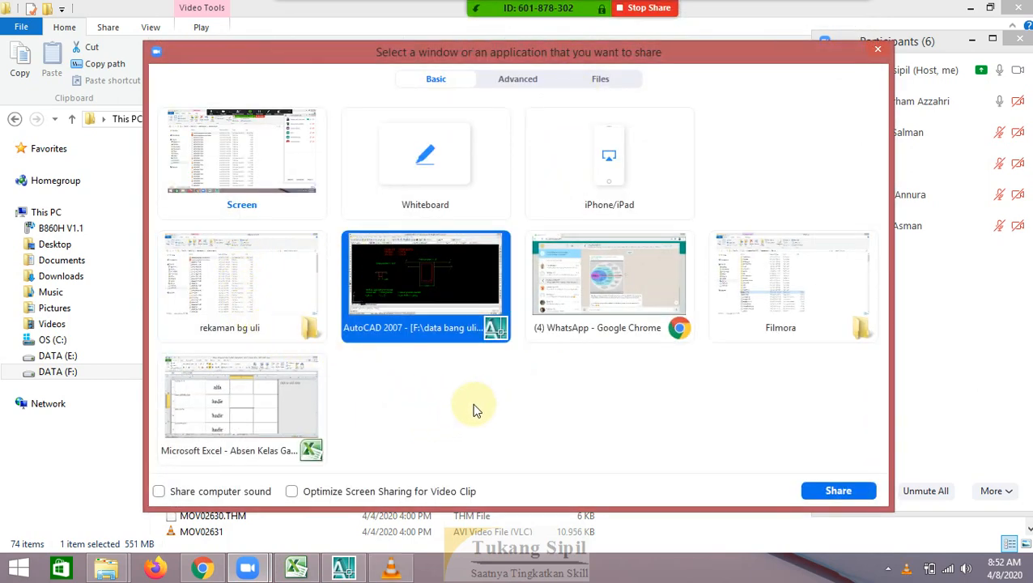
click(874, 50)
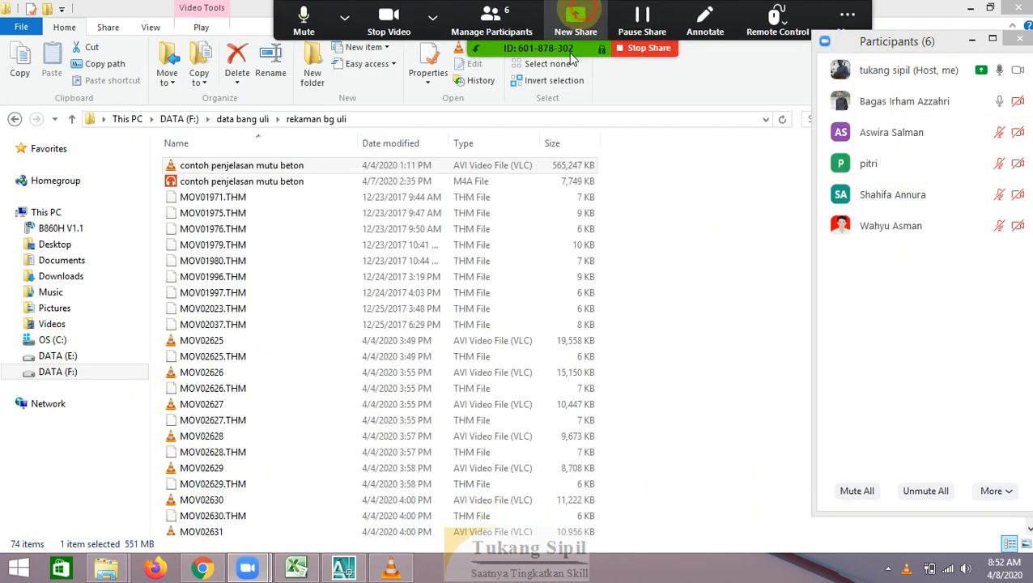
Share the window of the contoh penjelasan mutu beton video in the Zoom meeting
click(576, 17)
click(609, 275)
click(836, 491)
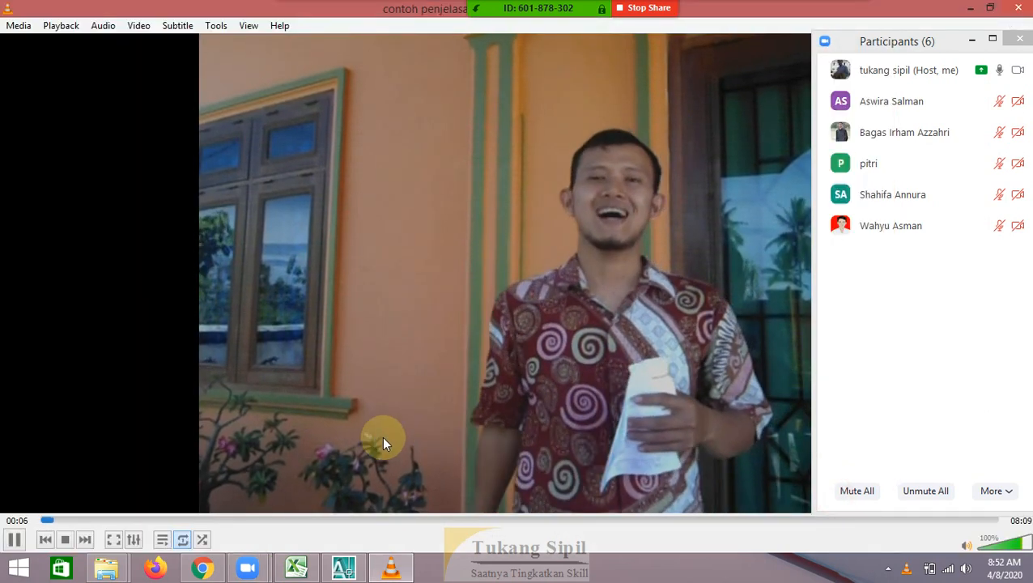
Pause and resume the video, skip ahead to about 1:04, and pause it at about 1:19
click(15, 540)
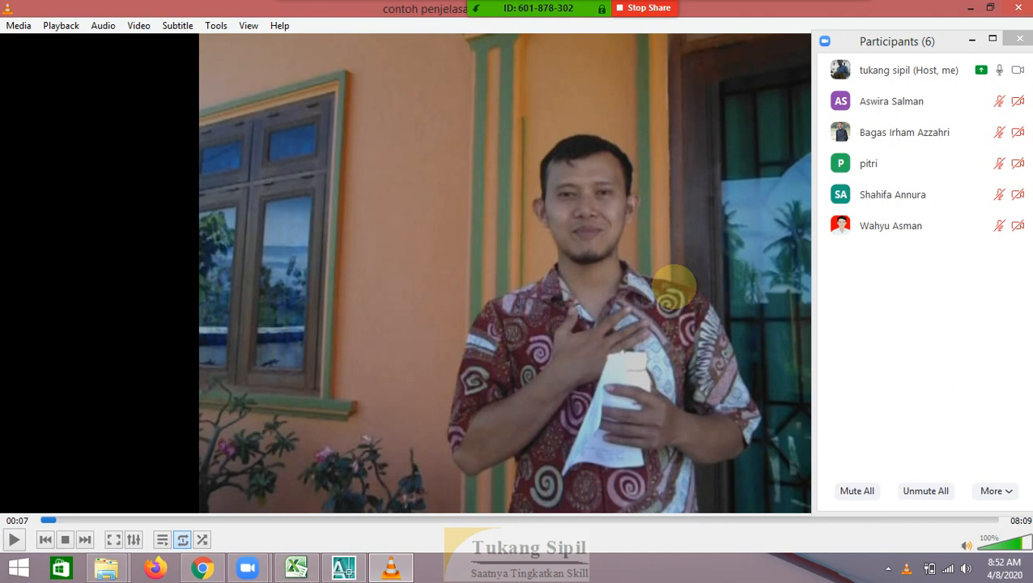
key(space)
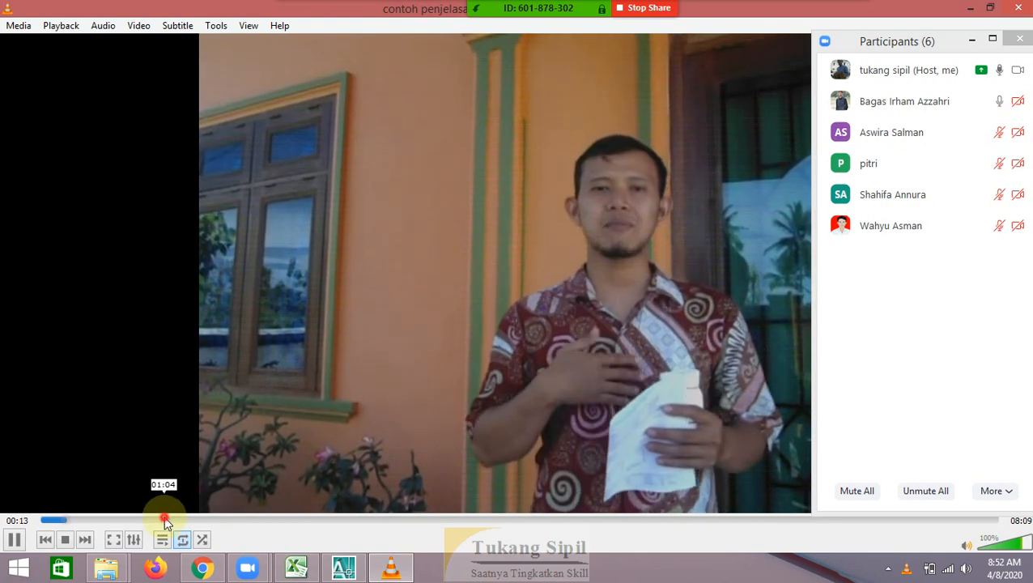
click(165, 520)
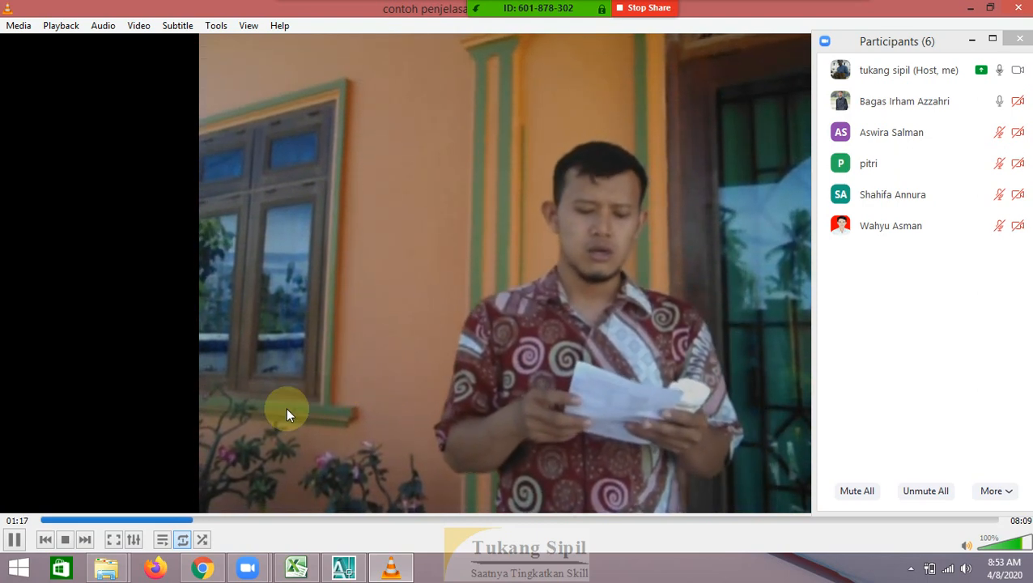
click(15, 540)
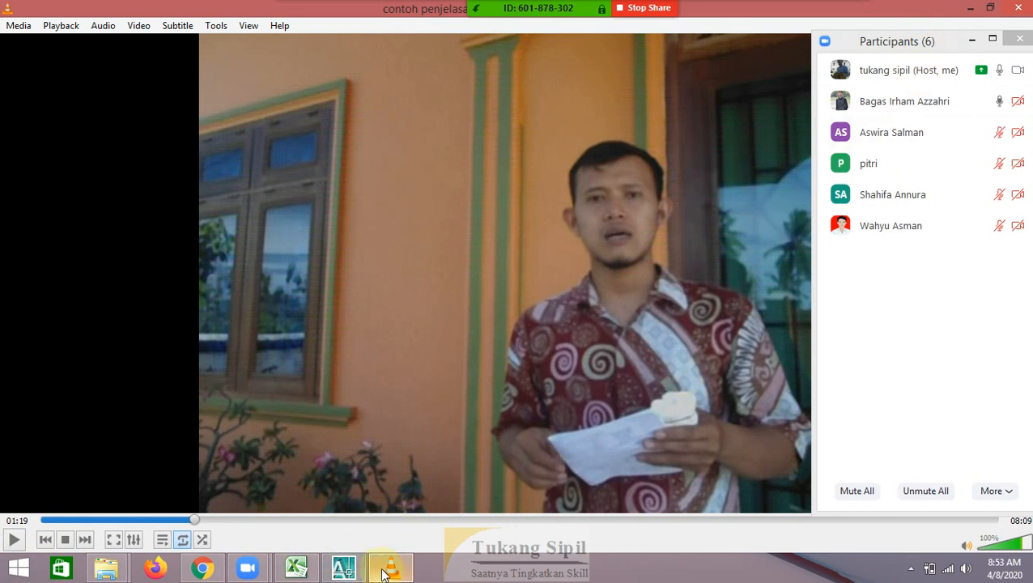
Switch back to AutoCAD and make its drawing window the new share in the Zoom meeting
mouse_move(385, 574)
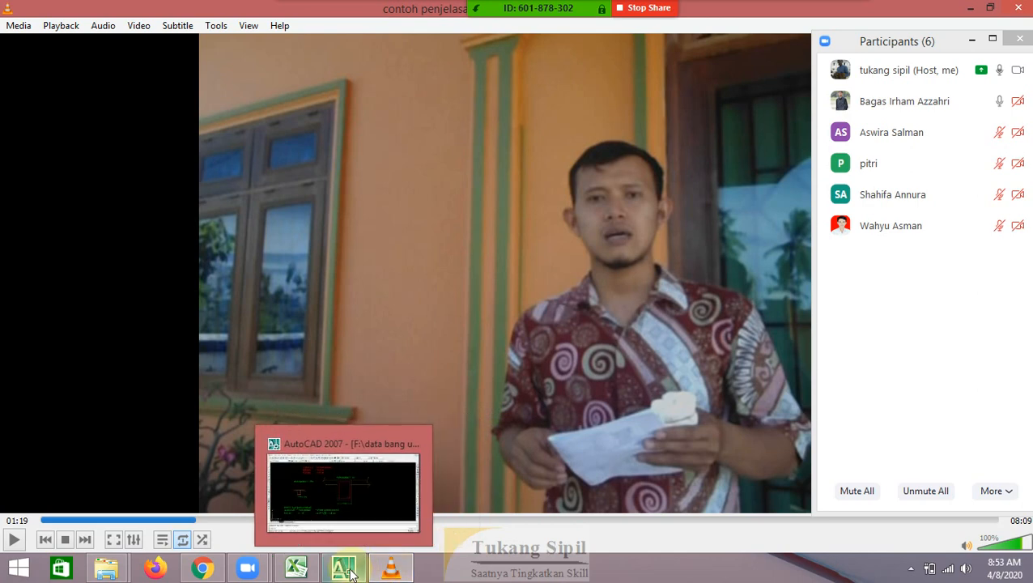
click(347, 569)
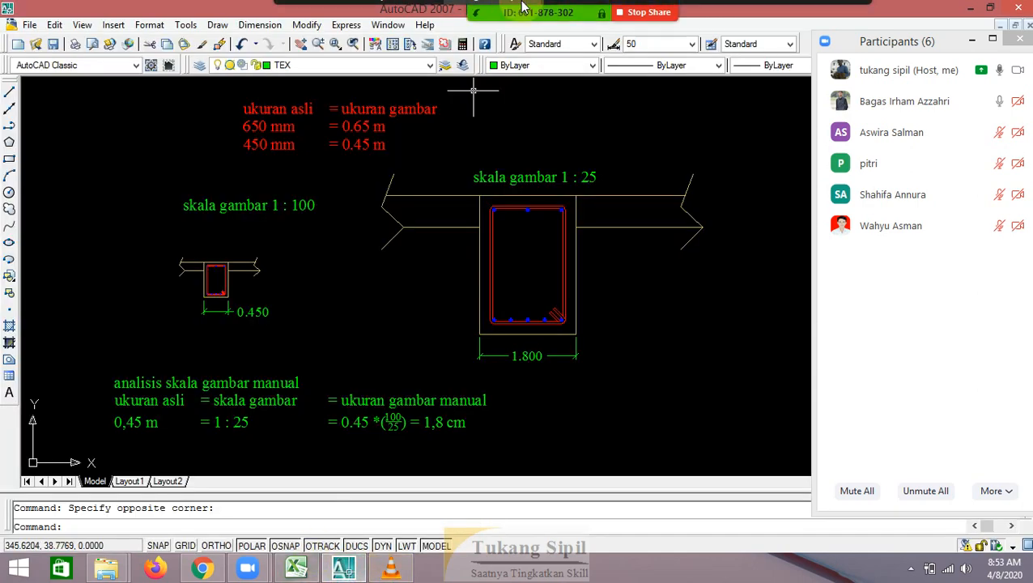
mouse_move(573, 24)
click(572, 25)
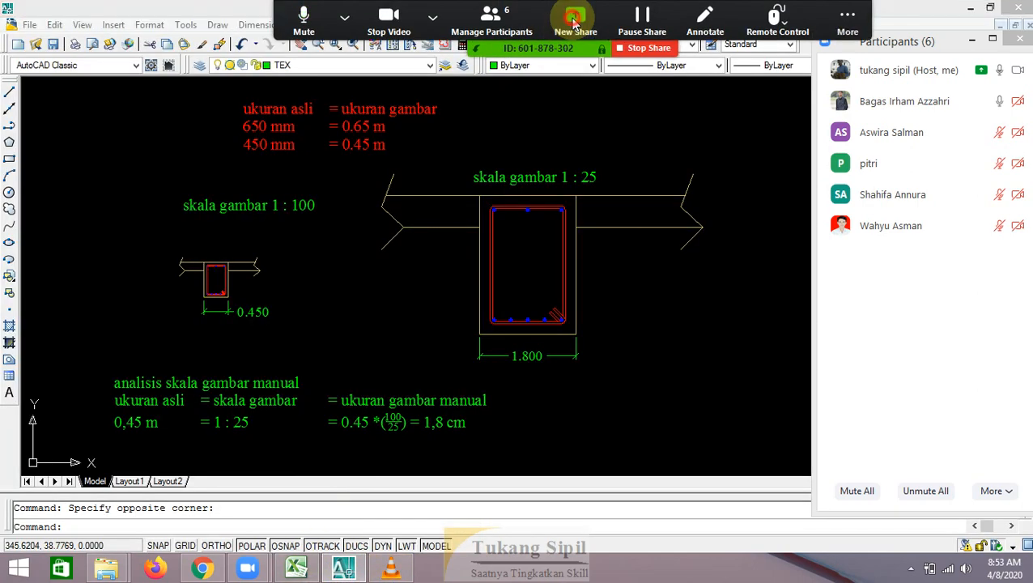
click(251, 290)
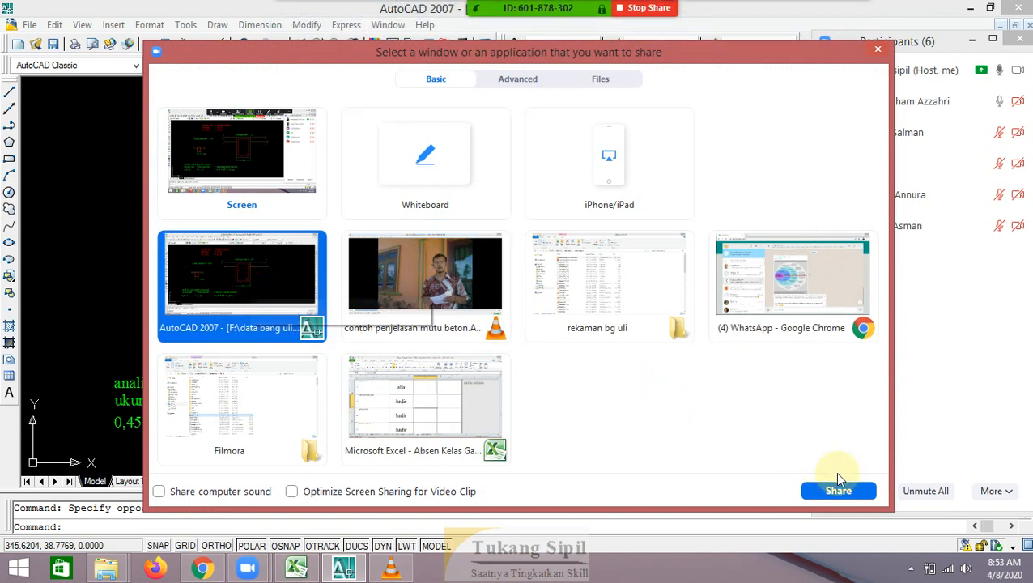
click(838, 491)
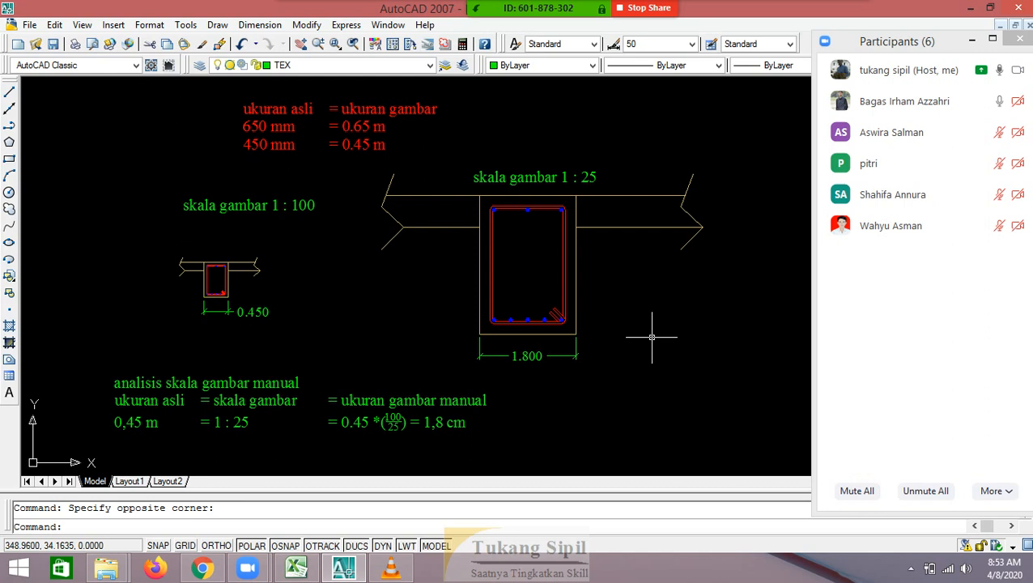
Admit the newly waiting participant to the meeting
scroll(269, 430, up, 2)
middle_drag(376, 341, 443, 273)
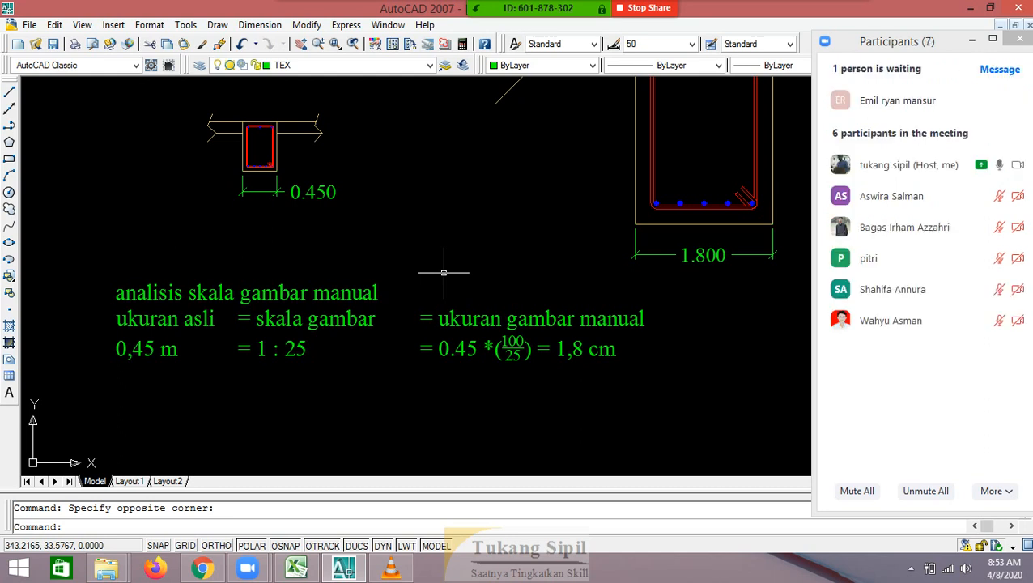
click(957, 100)
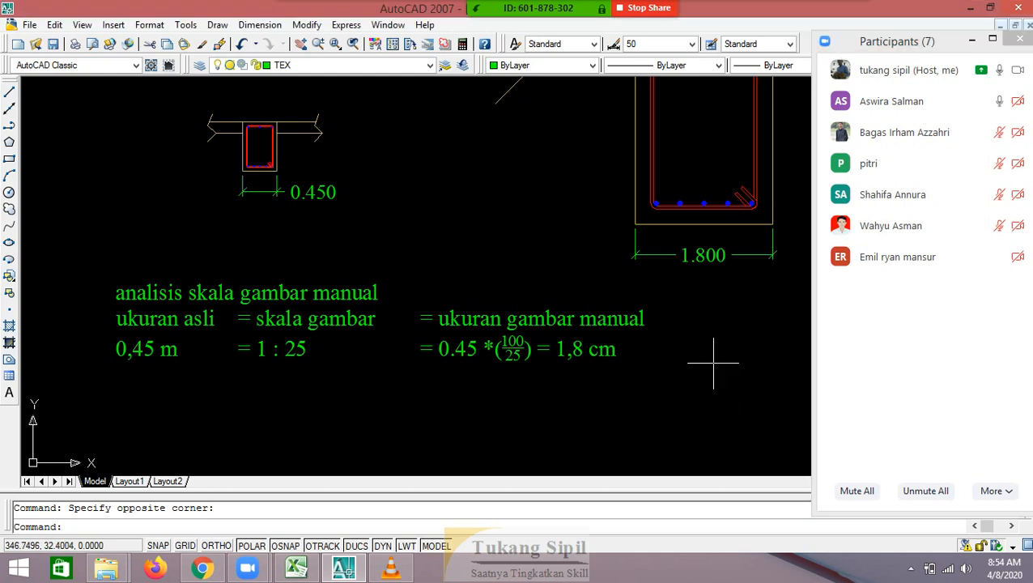
scroll(635, 334, down, 3)
scroll(486, 340, up, 4)
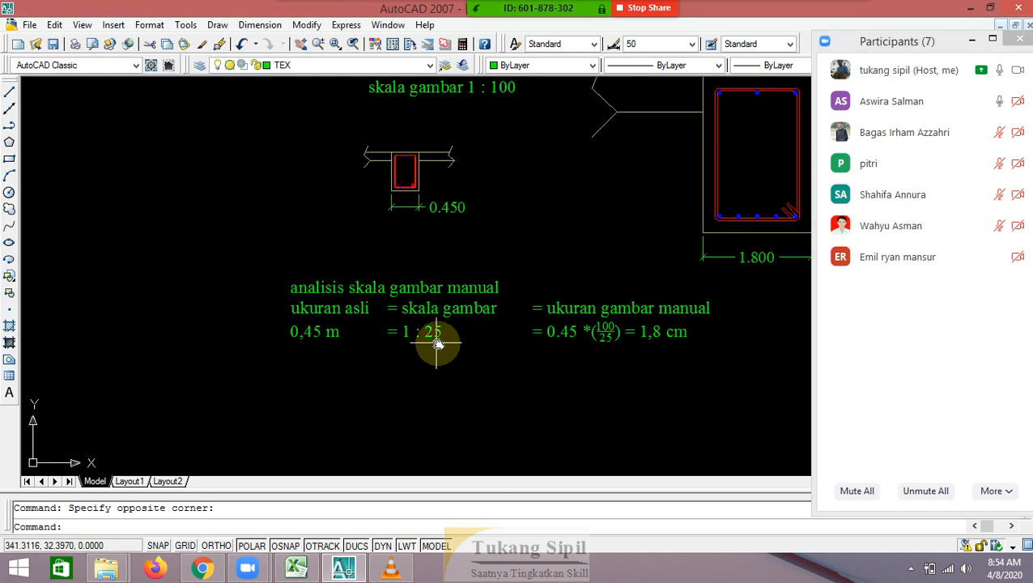
scroll(528, 318, down, 2)
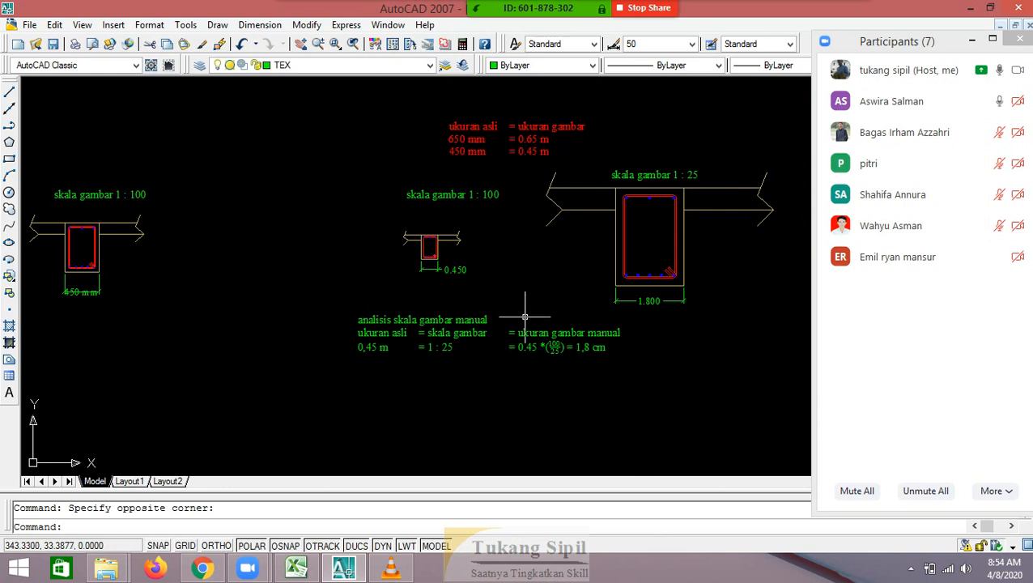
scroll(479, 292, down, 2)
scroll(595, 270, up, 3)
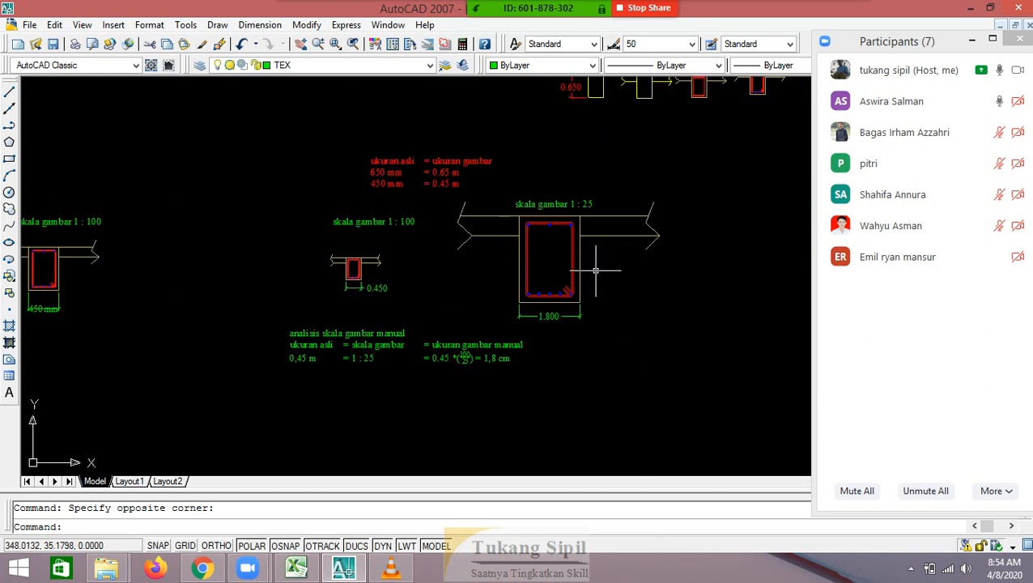
Copy the "skala gambar 1 : 100" label of the 0.450 beam section into the empty space before the 450 mm section
scroll(581, 204, up, 2)
scroll(580, 204, down, 2)
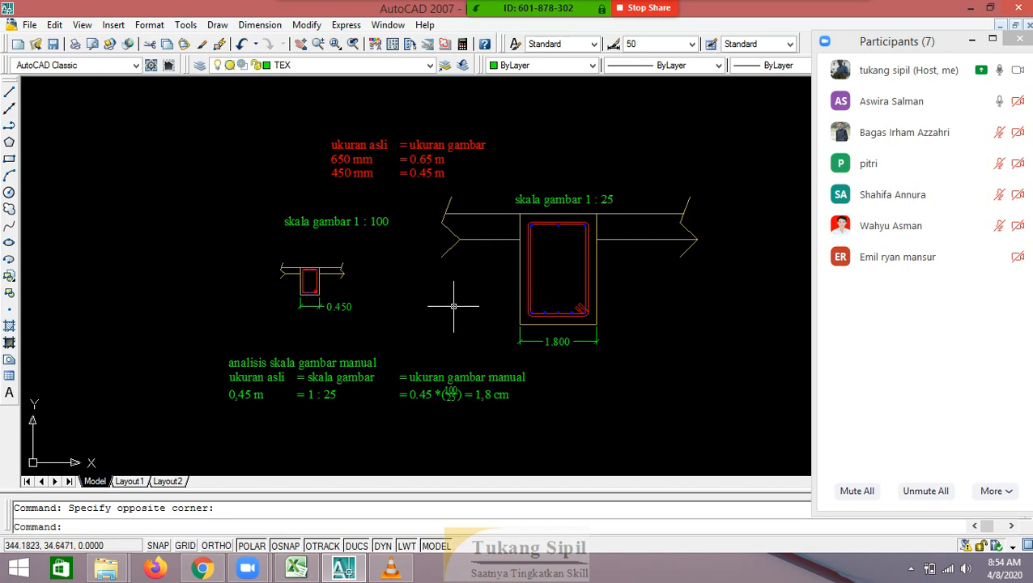
text(co)
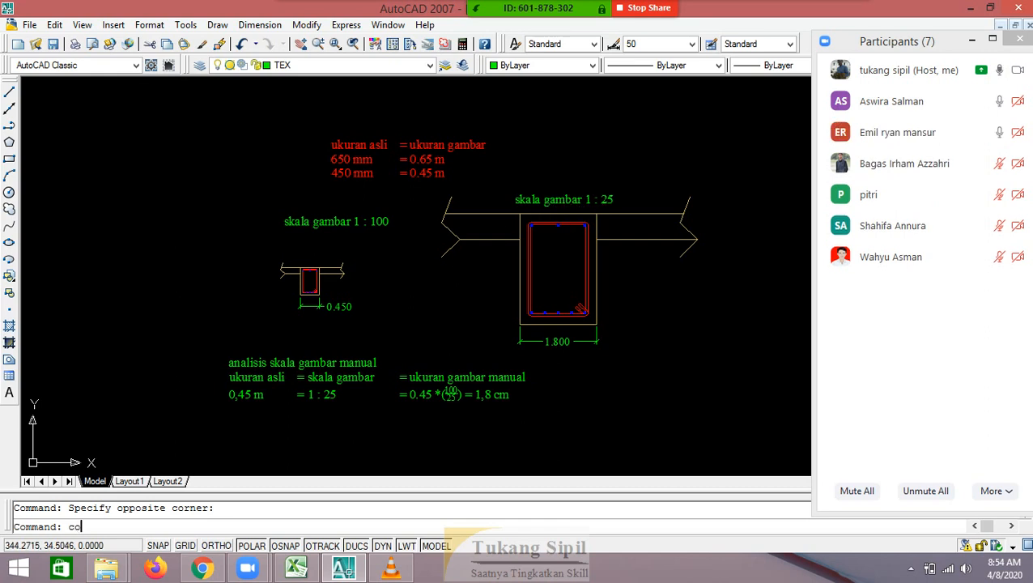
key(Return)
click(330, 231)
click(301, 219)
key(Return)
click(315, 236)
click(86, 228)
key(Return)
Edit the copied scale label to read "skala gambar 1 : 20"
middle_drag(341, 266, 668, 304)
scroll(457, 272, up, 3)
click(454, 267)
click(438, 219)
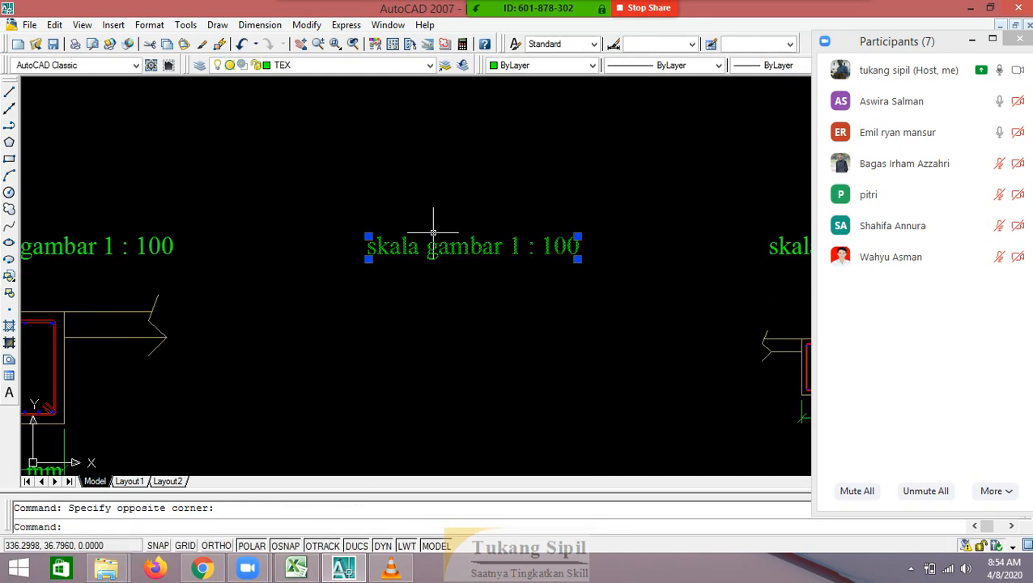
text(ed)
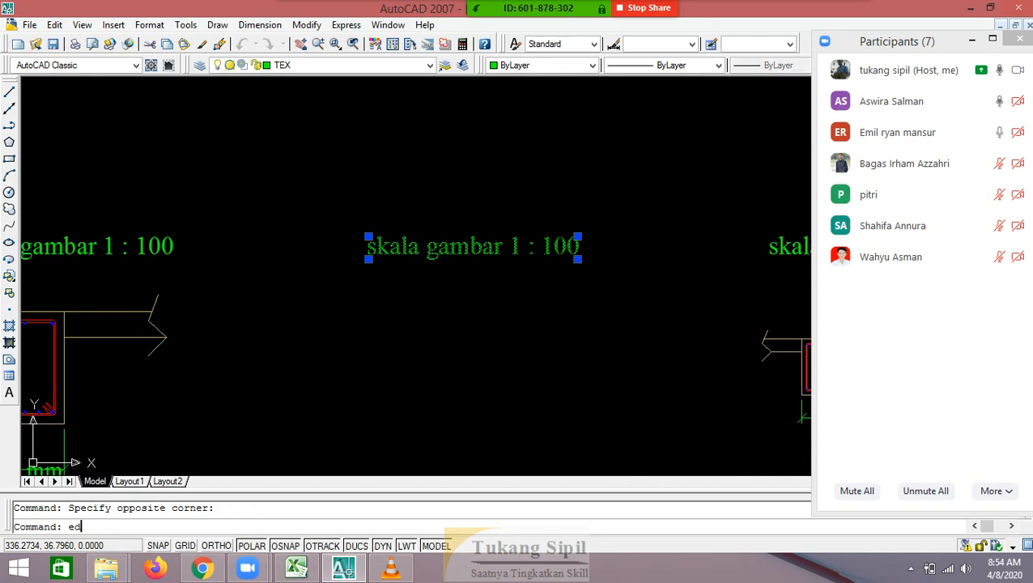
key(Return)
drag(539, 247, 601, 251)
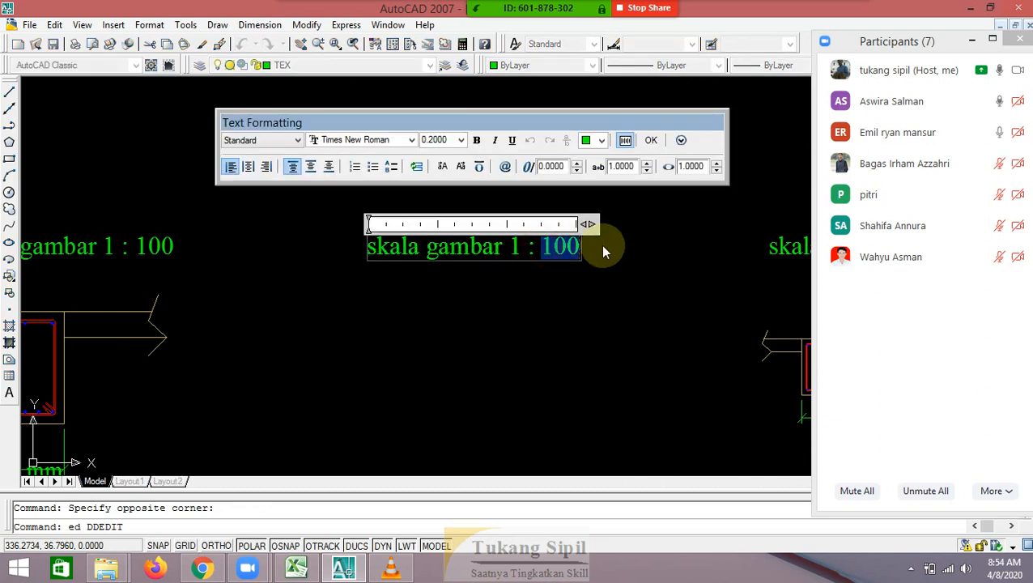
text(20)
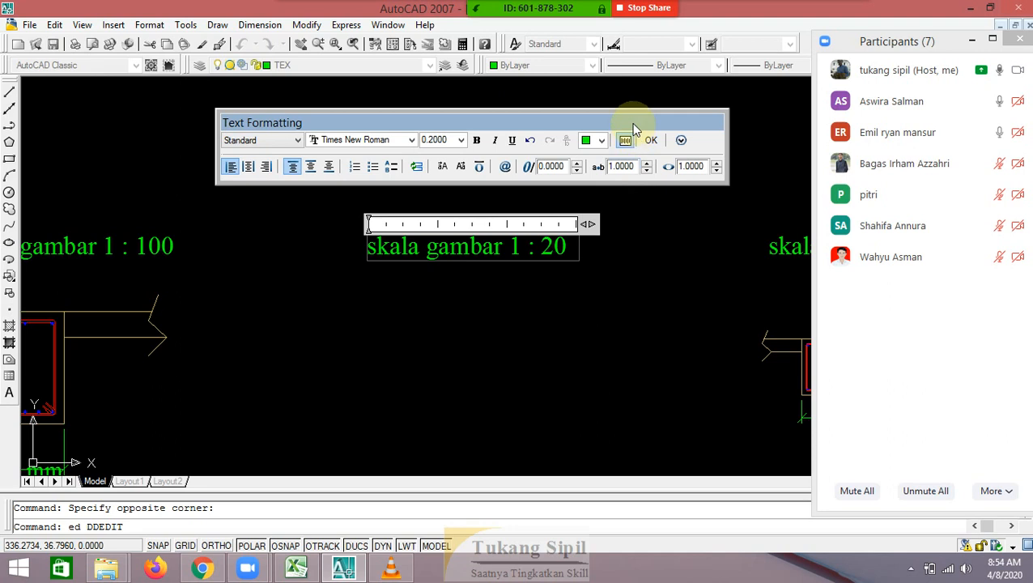
click(651, 140)
scroll(496, 173, down, 2)
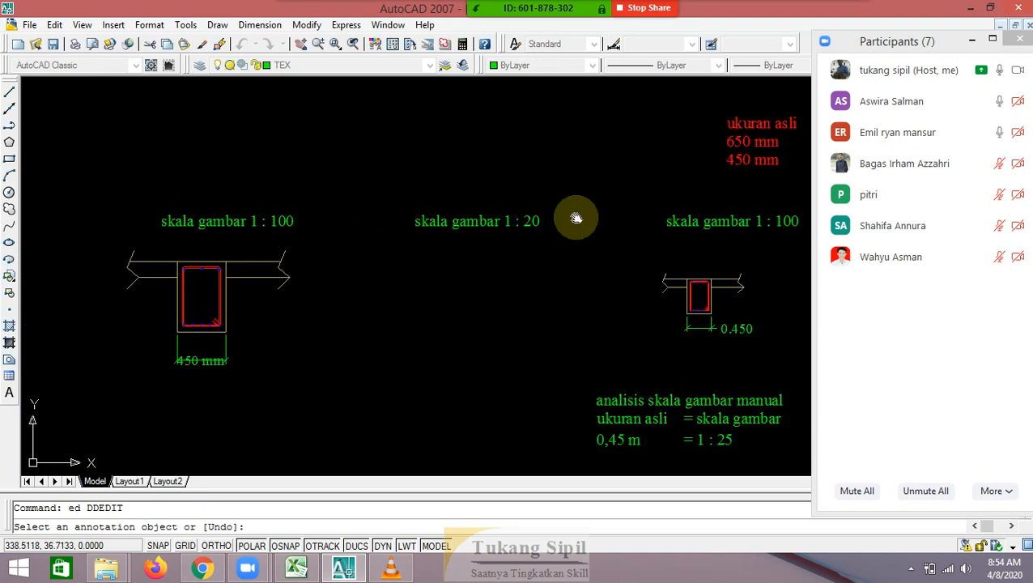
middle_drag(575, 219, 532, 210)
key(Escape)
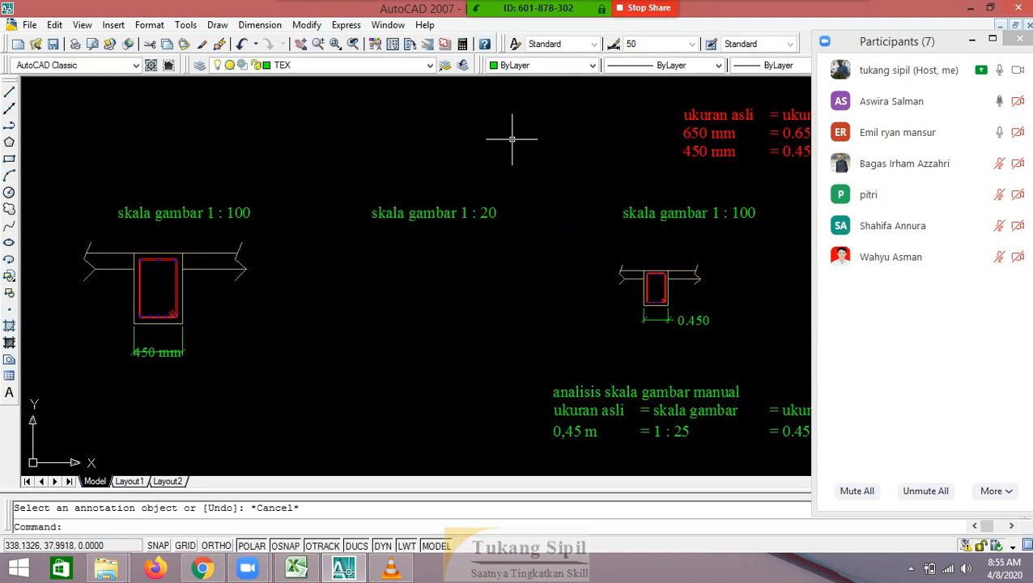
Create a new dimension style named 20 for all dimensions, starting from the Standard style
text(d)
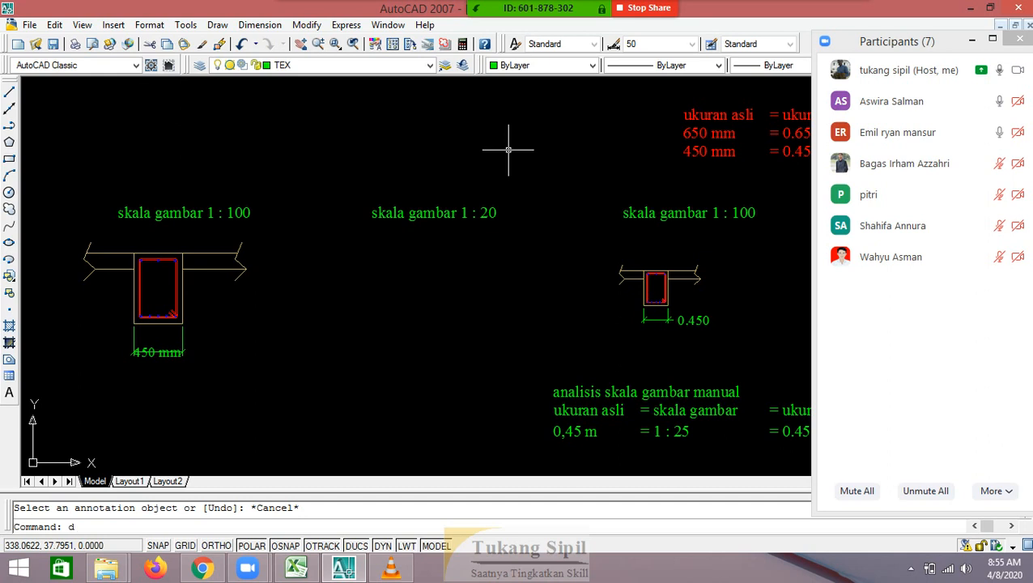
key(Return)
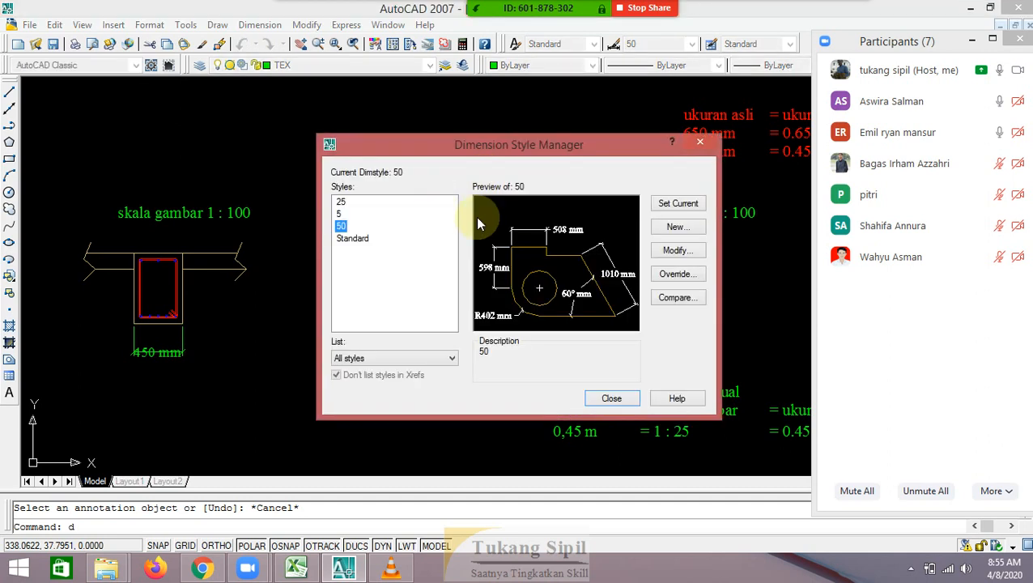
click(365, 238)
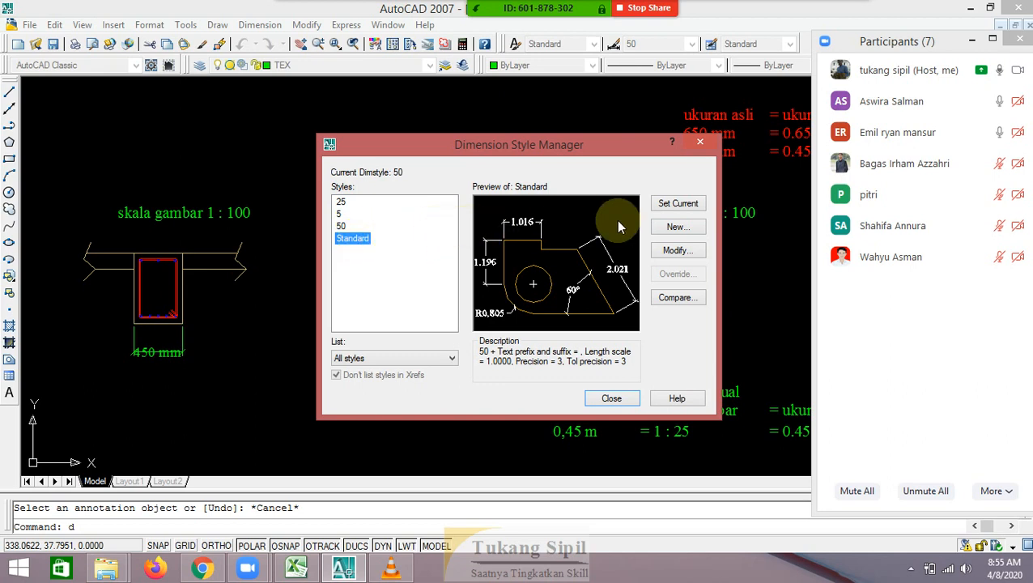
click(677, 228)
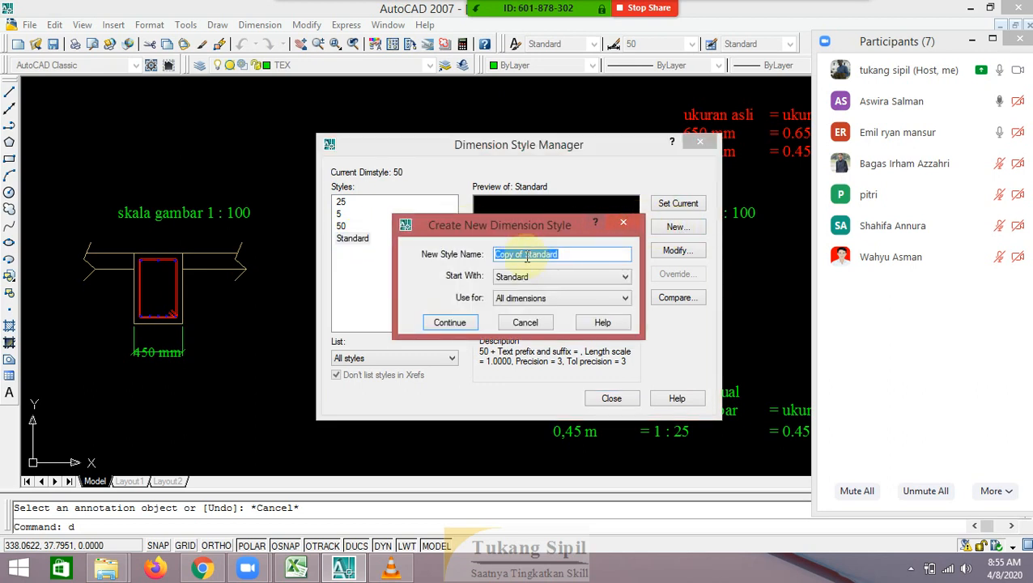
text(20)
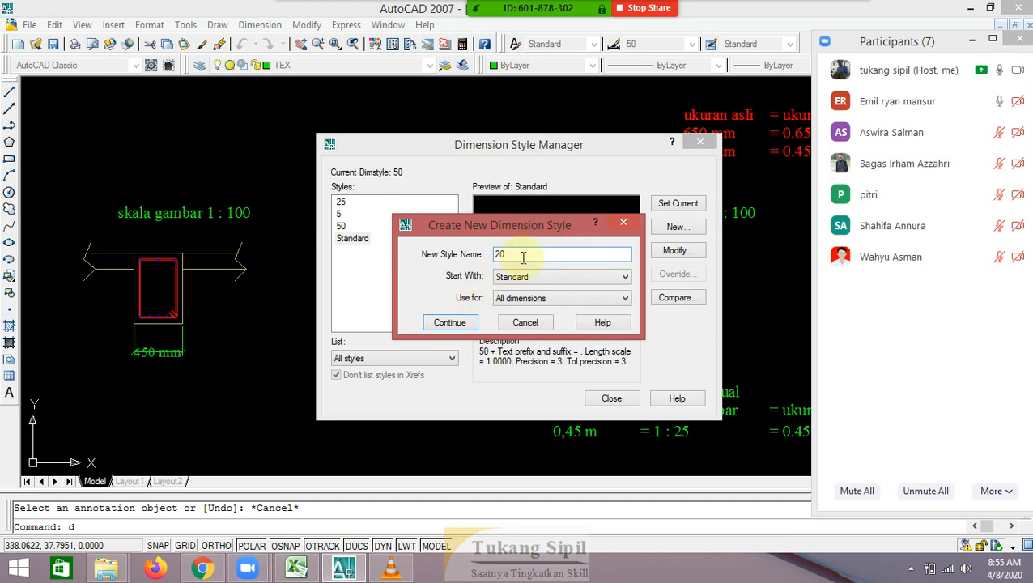
click(463, 323)
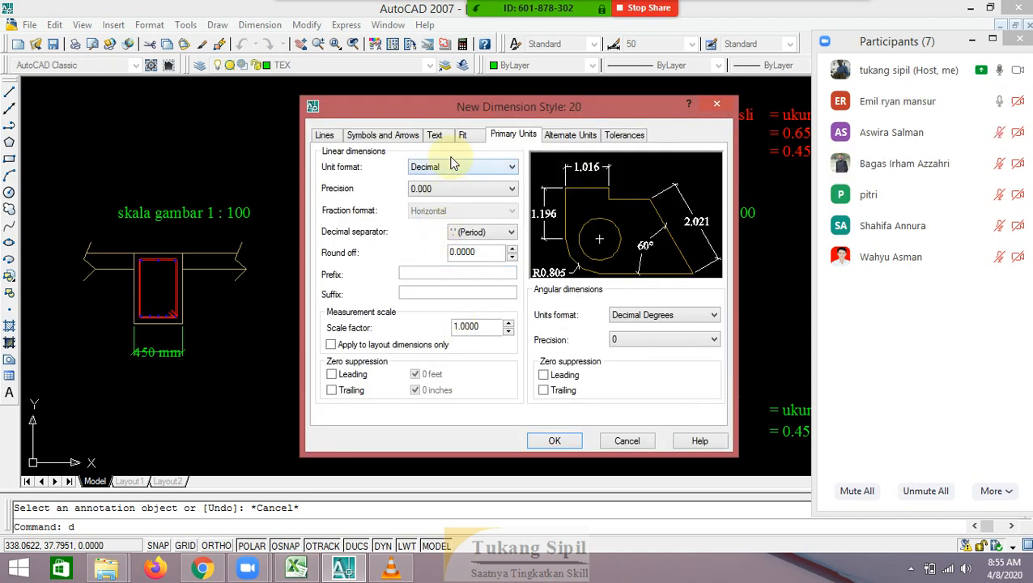
Set the measurement scale factor of the new dimension style 20 to 200 and save the style
click(455, 325)
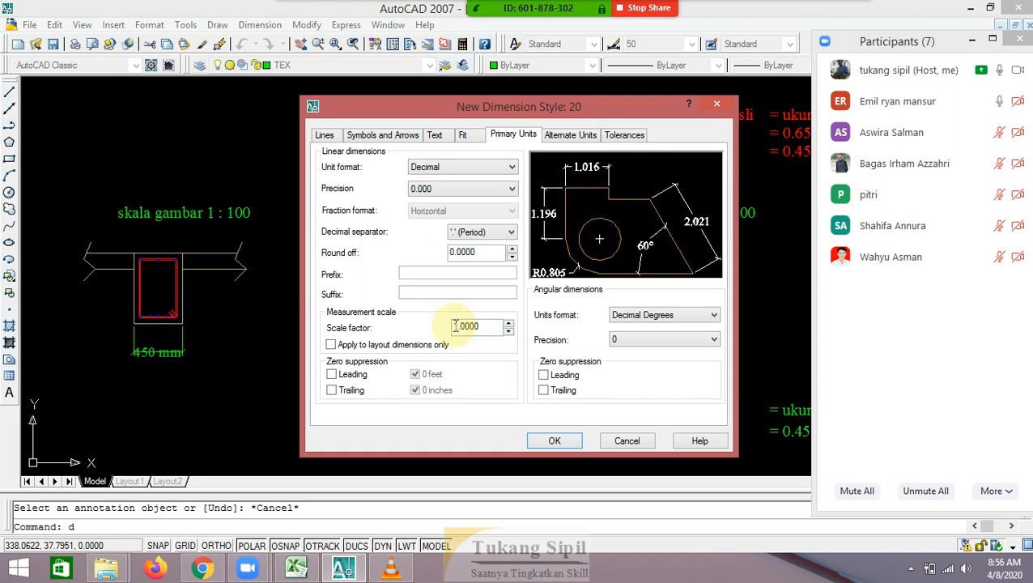
drag(455, 325, 460, 325)
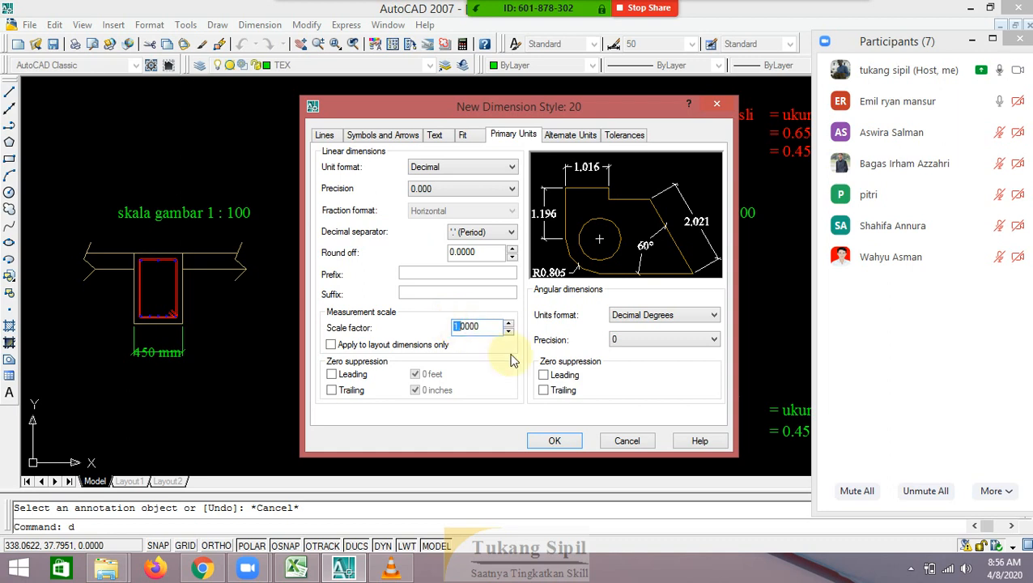
text(1)
key(BackSpace)
text(200)
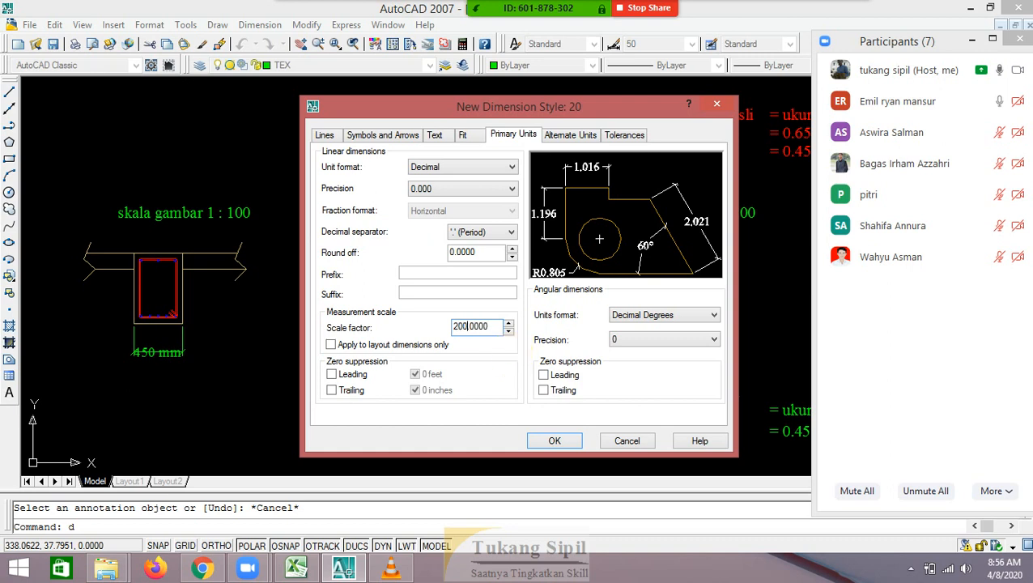
click(553, 438)
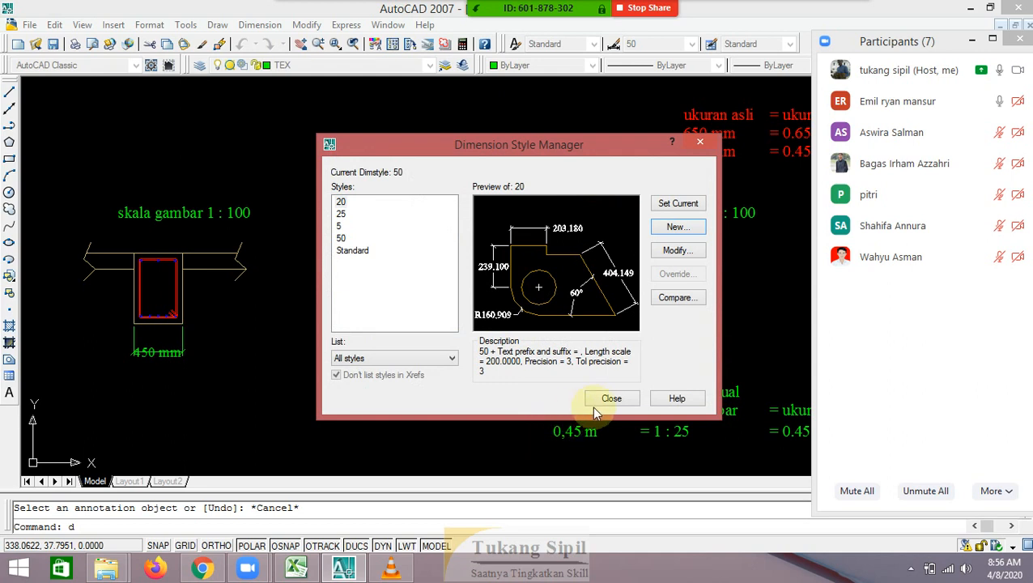
click(612, 402)
Copy the small 1 : 100 beam section with its 0.450 dimension to below the "skala gambar 1 : 20" label
click(605, 247)
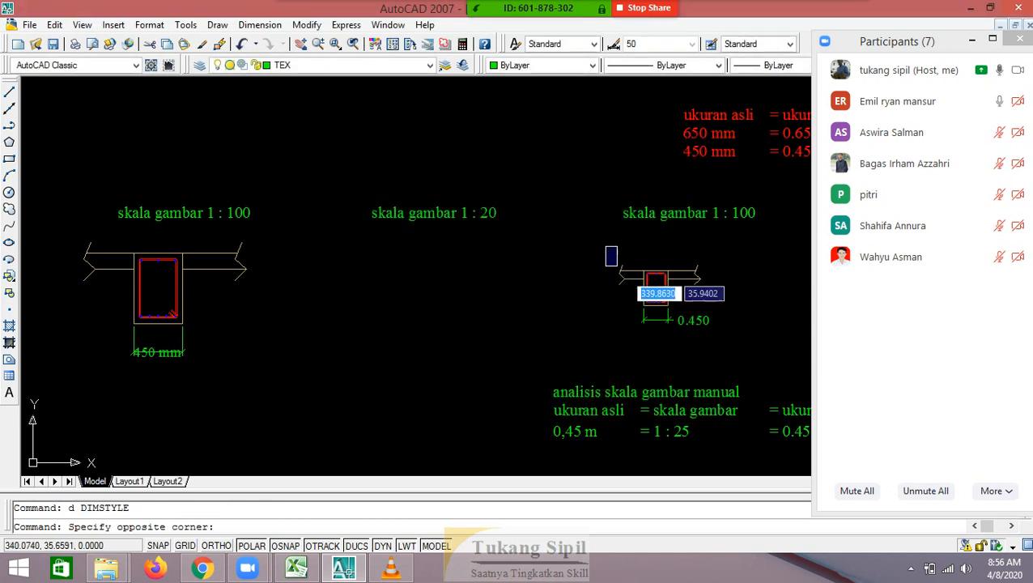
click(729, 334)
text(co)
key(Return)
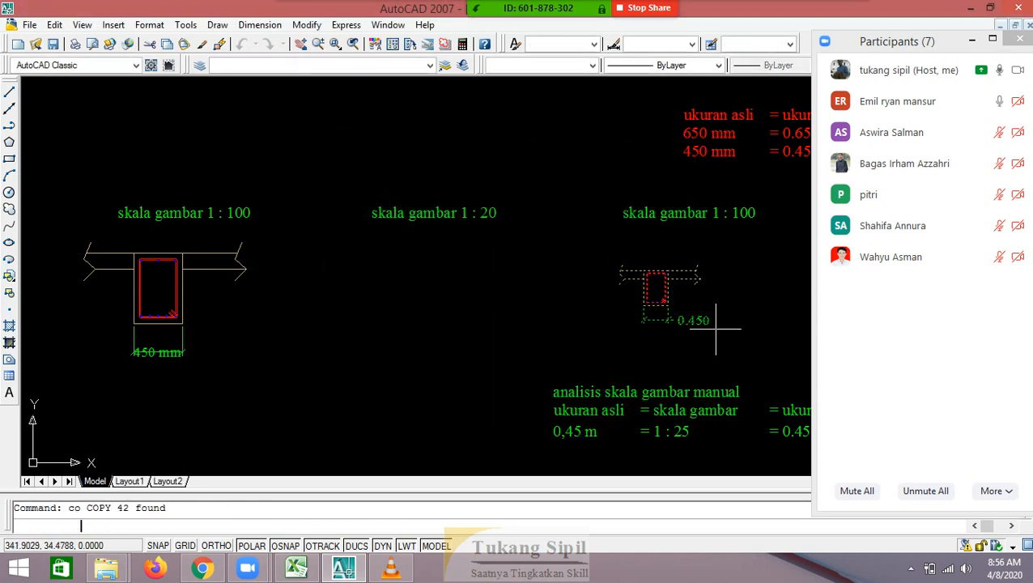
click(692, 320)
click(443, 378)
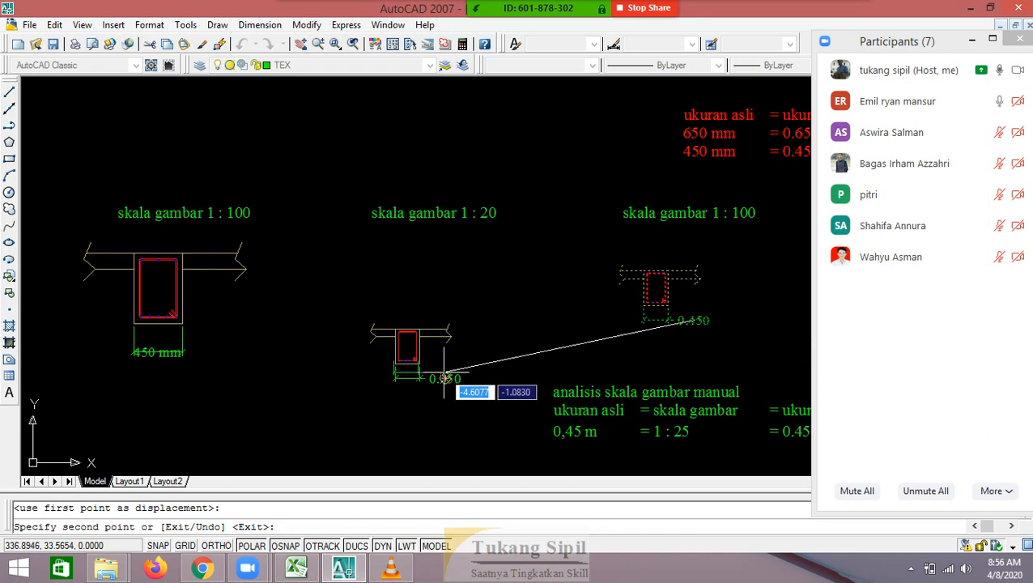
key(Return)
Move the copied beam section to the empty area above the 450 mm section
click(481, 396)
click(350, 302)
text(m)
key(Return)
click(444, 378)
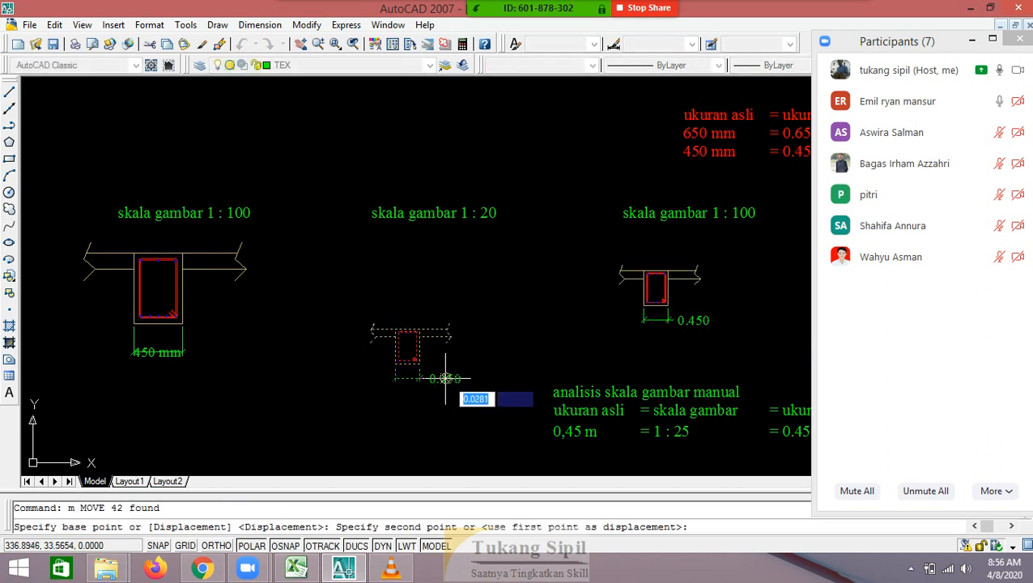
scroll(449, 380, down, 3)
click(357, 223)
scroll(357, 231, up, 2)
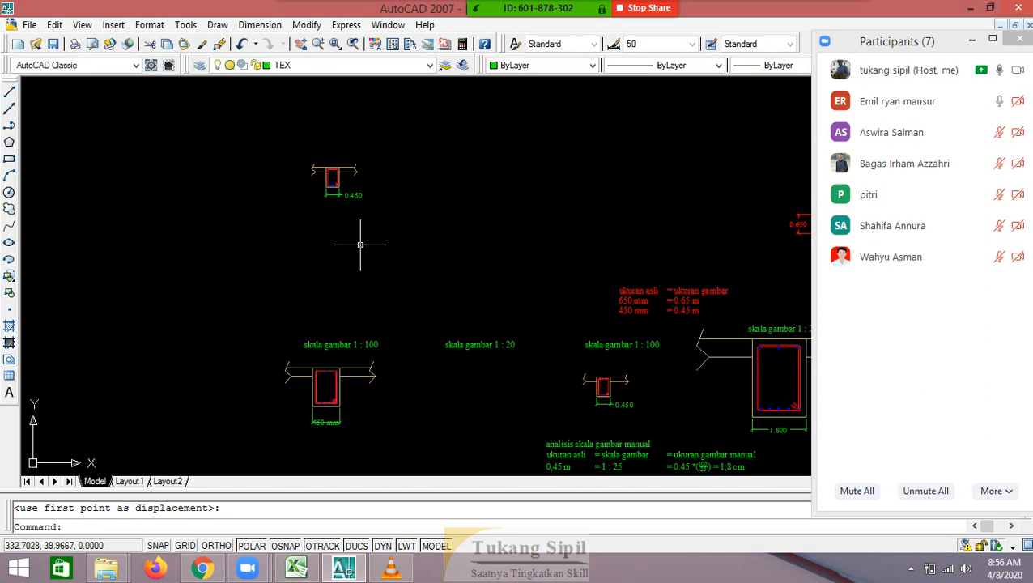
click(369, 209)
click(312, 162)
scroll(324, 154, up, 3)
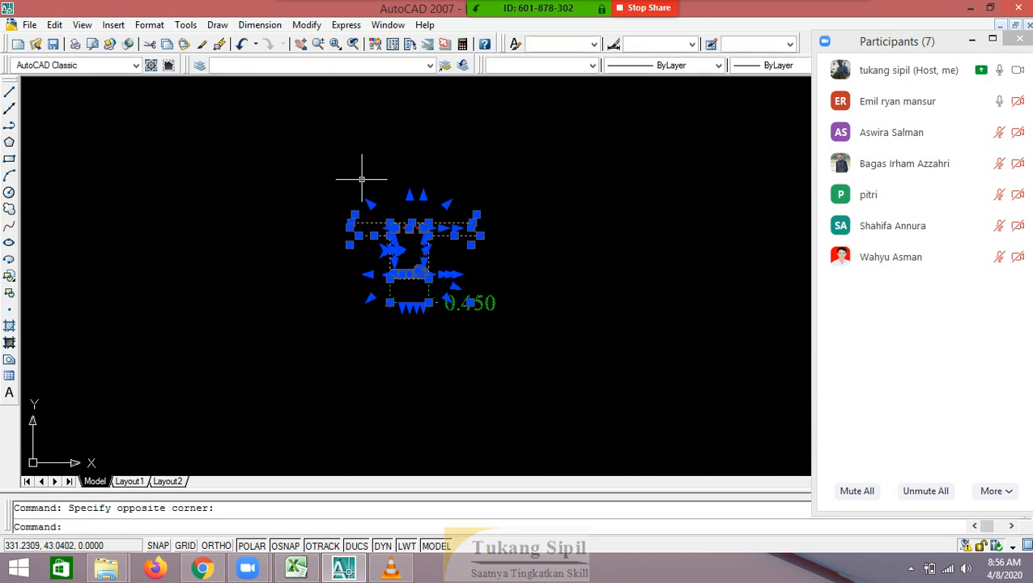
key(Escape)
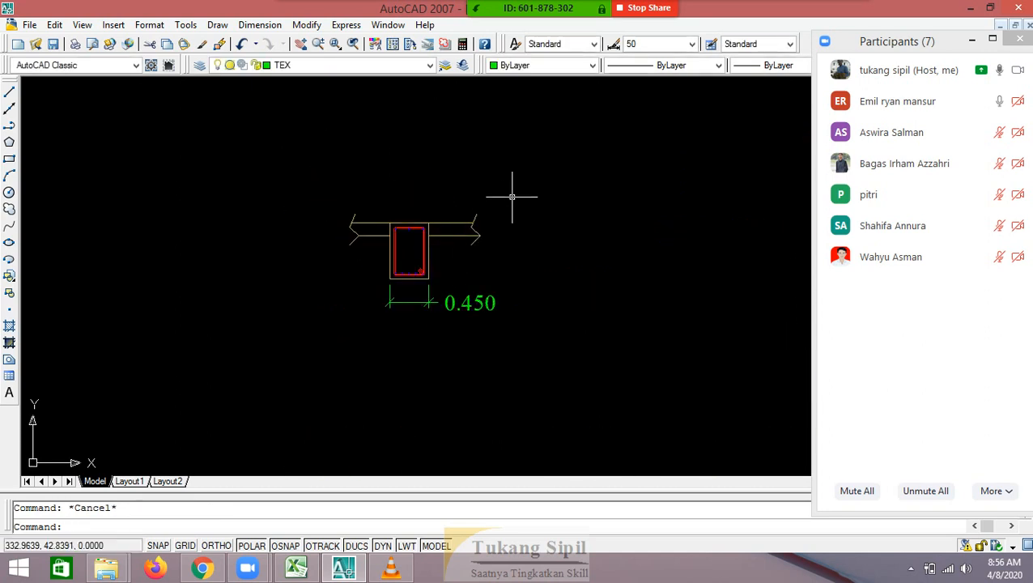
Scale the moved beam section and its dimension by a factor of 100/20 about a point inside the beam
click(512, 196)
click(324, 341)
text(sc)
key(Return)
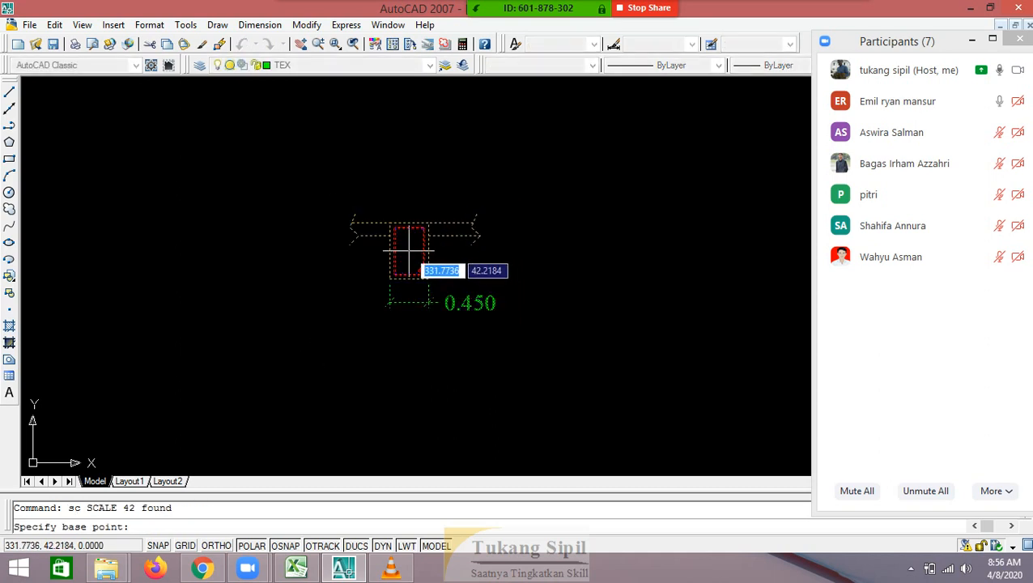
click(409, 251)
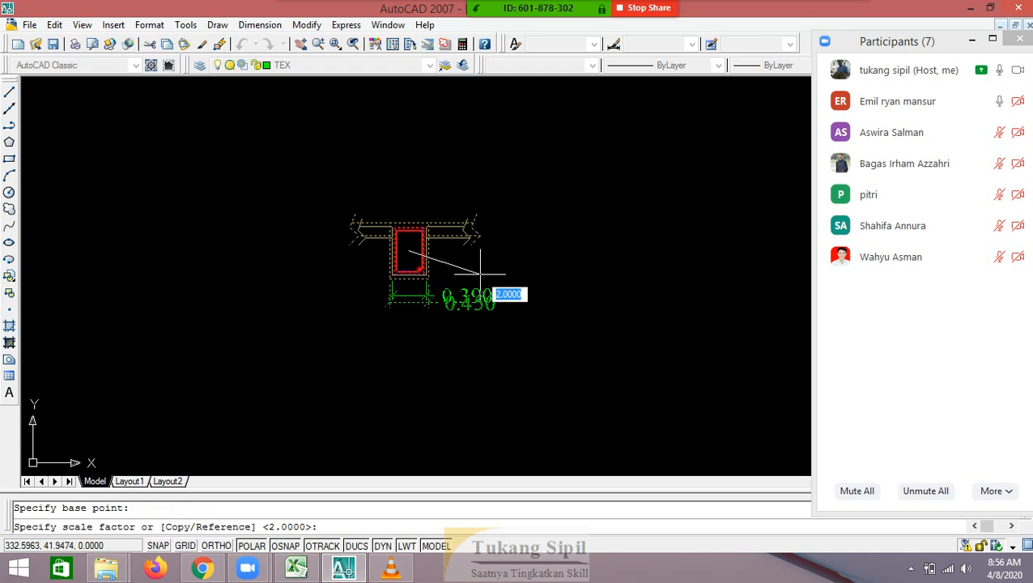
text(100/20)
key(Return)
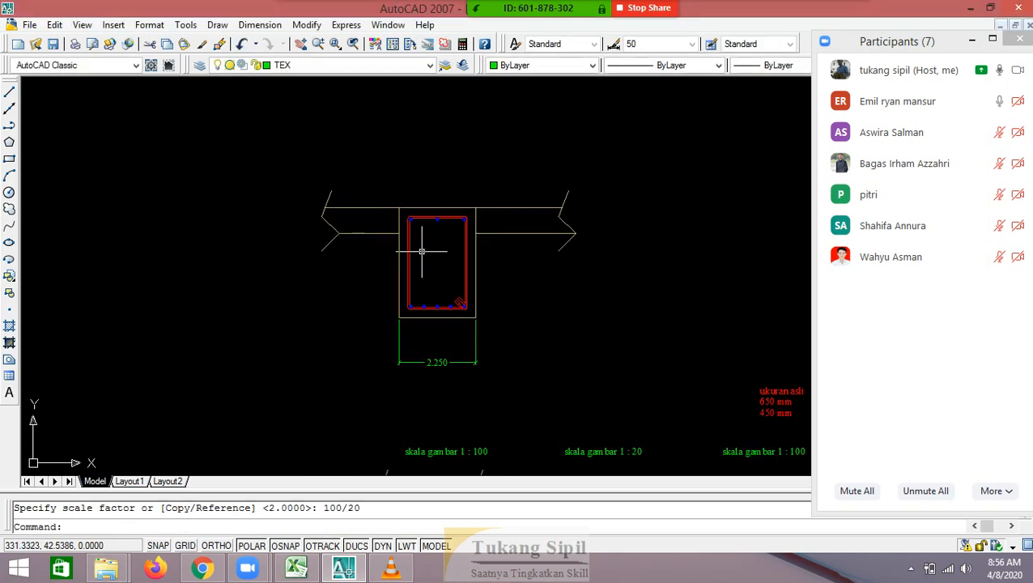
Apply dimension style 20 to the width dimension of the enlarged beam section
scroll(476, 408, up, 3)
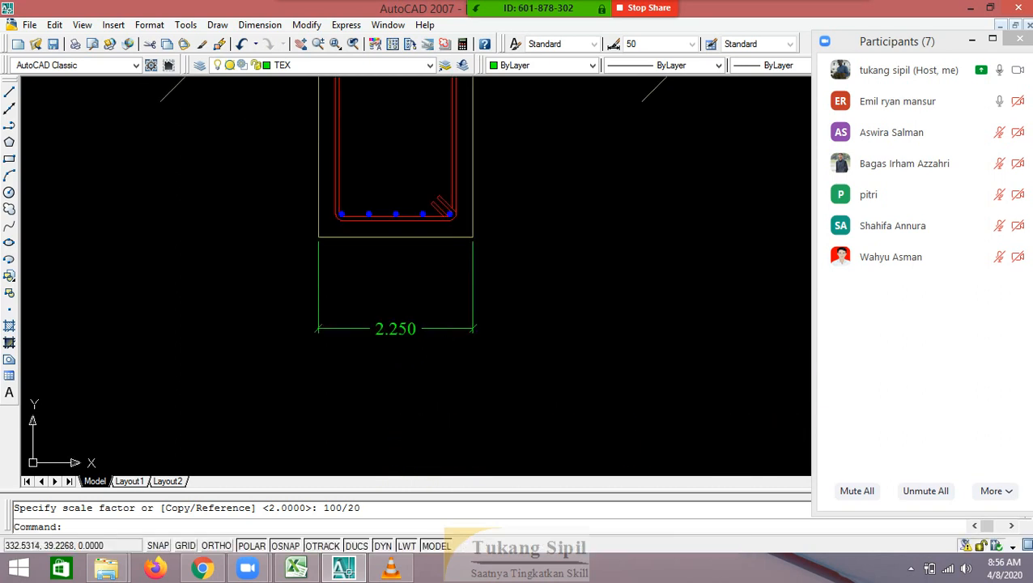
click(438, 307)
click(359, 384)
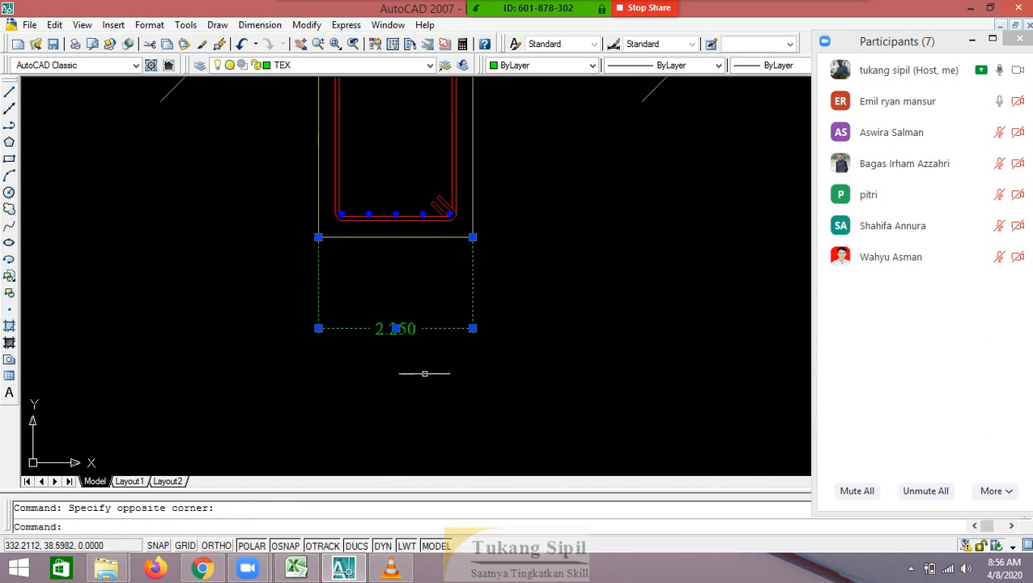
click(648, 44)
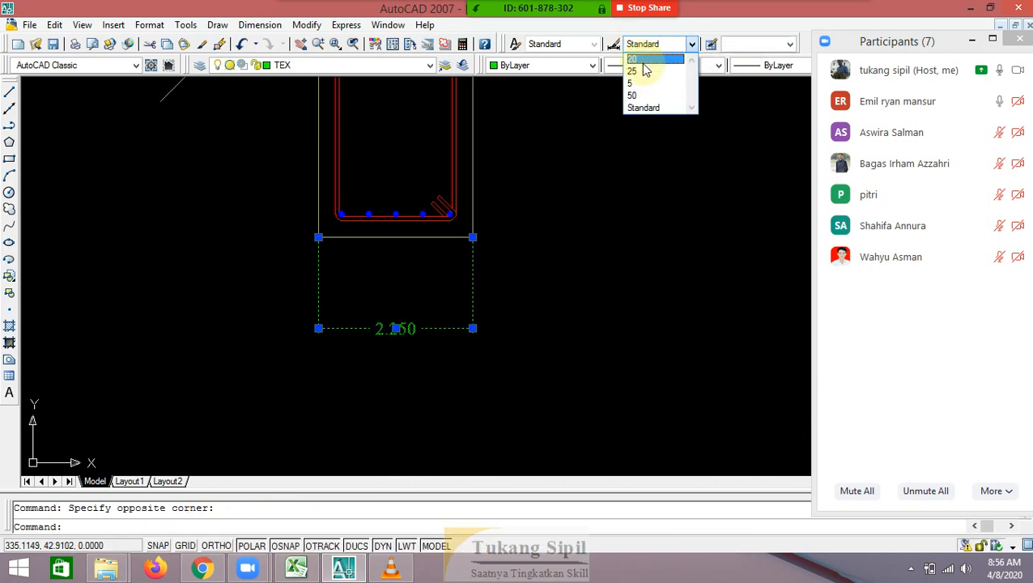
click(632, 95)
key(Escape)
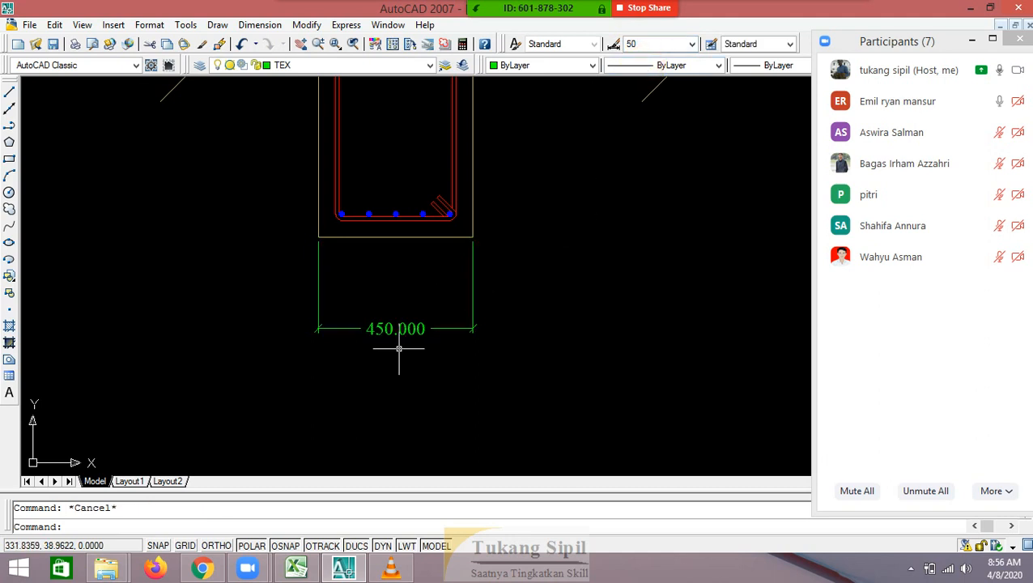
Set dimension style 20 to precision 0 with the suffix mm, and make it the current style
scroll(399, 348, up, 1)
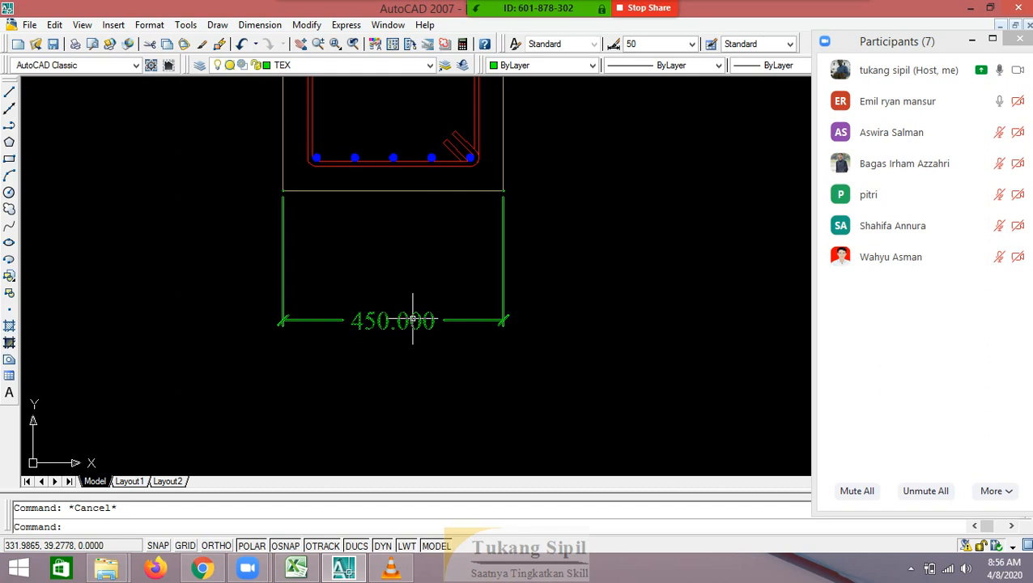
text(d)
key(Return)
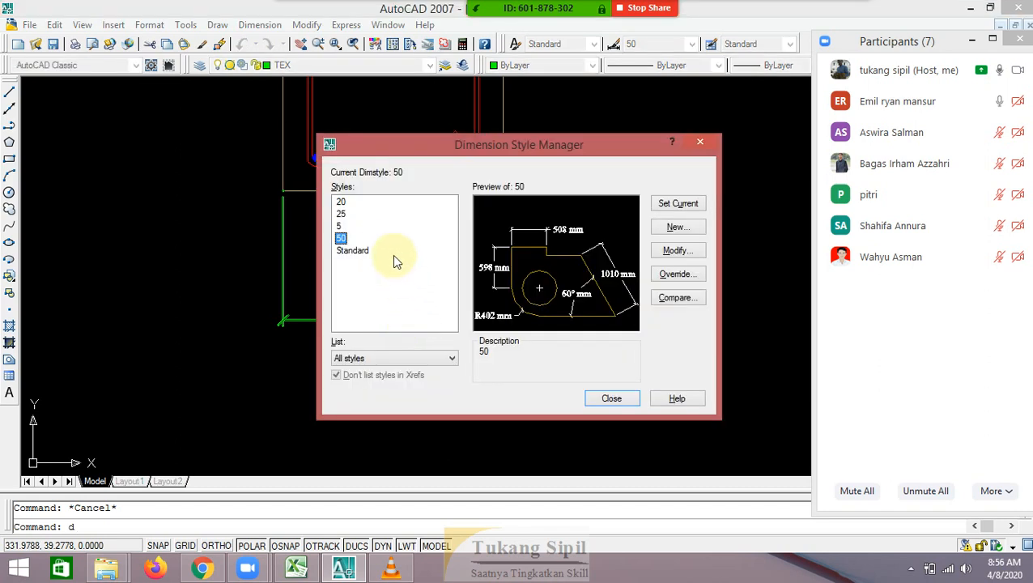
click(340, 202)
click(677, 250)
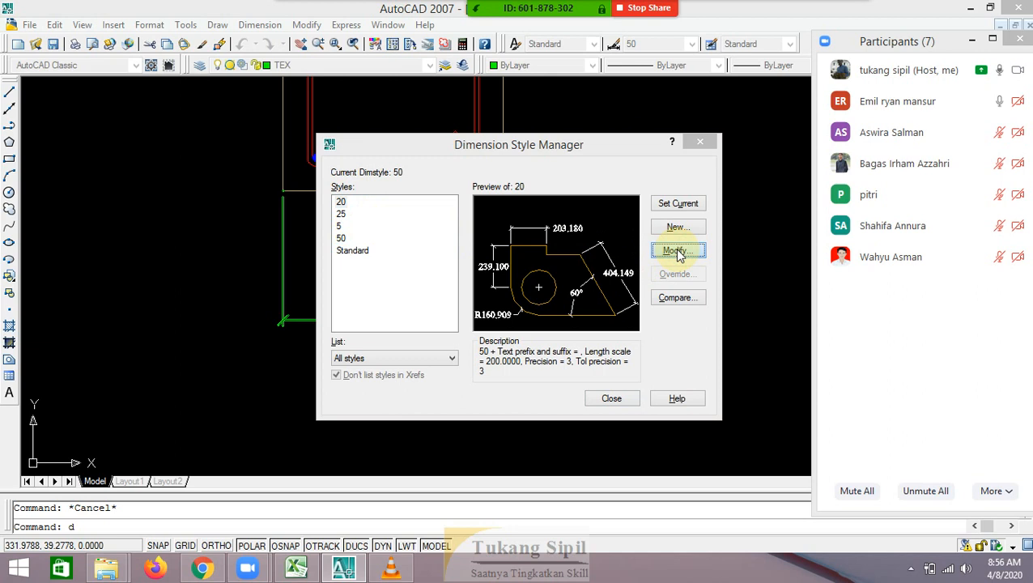
click(452, 189)
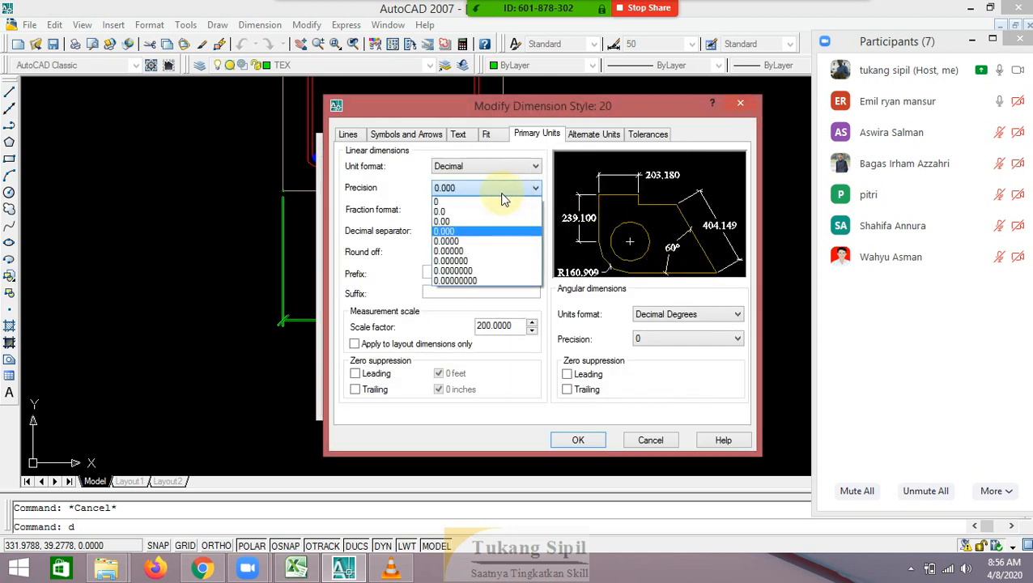
click(448, 202)
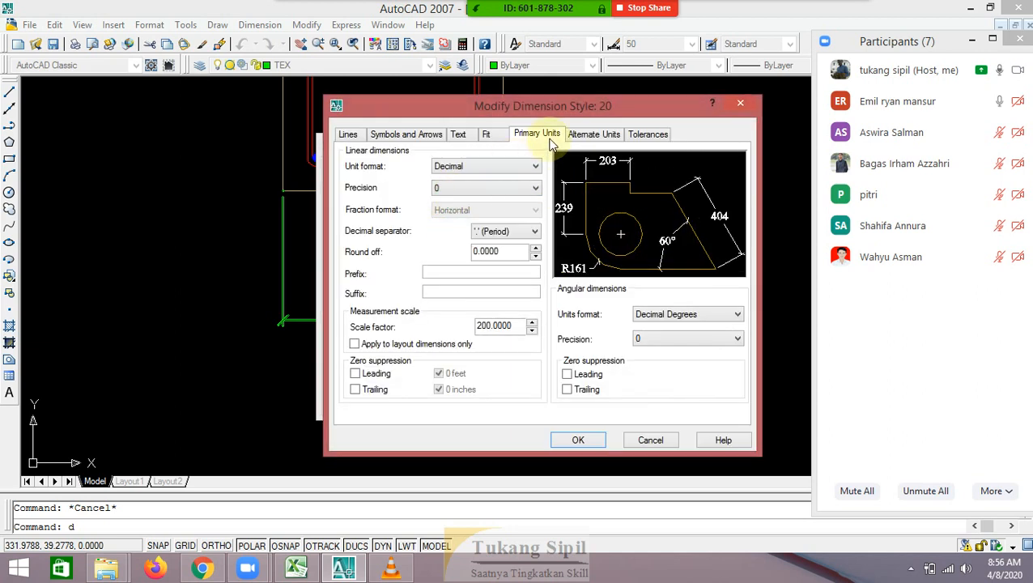
click(472, 293)
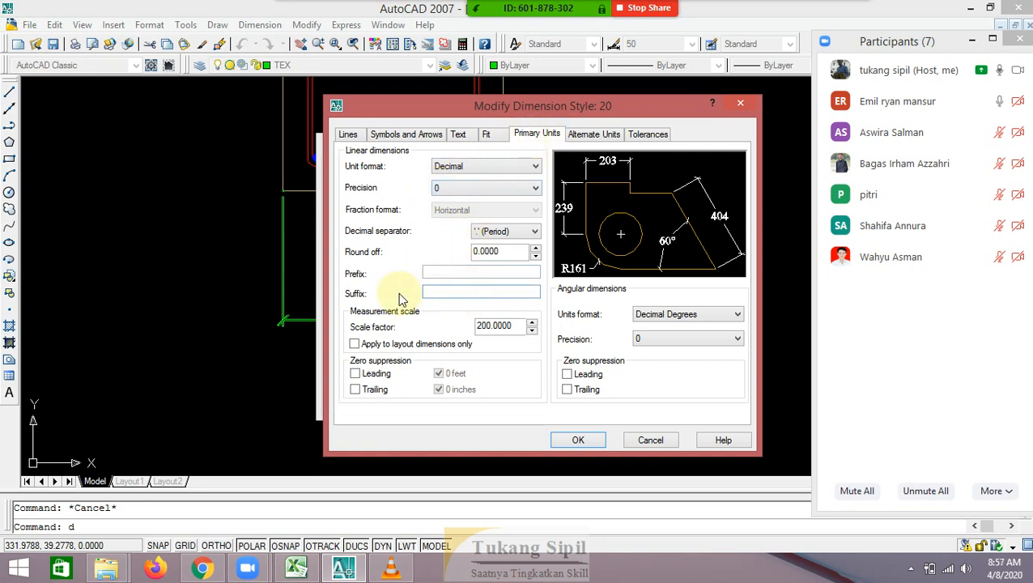
text(mm)
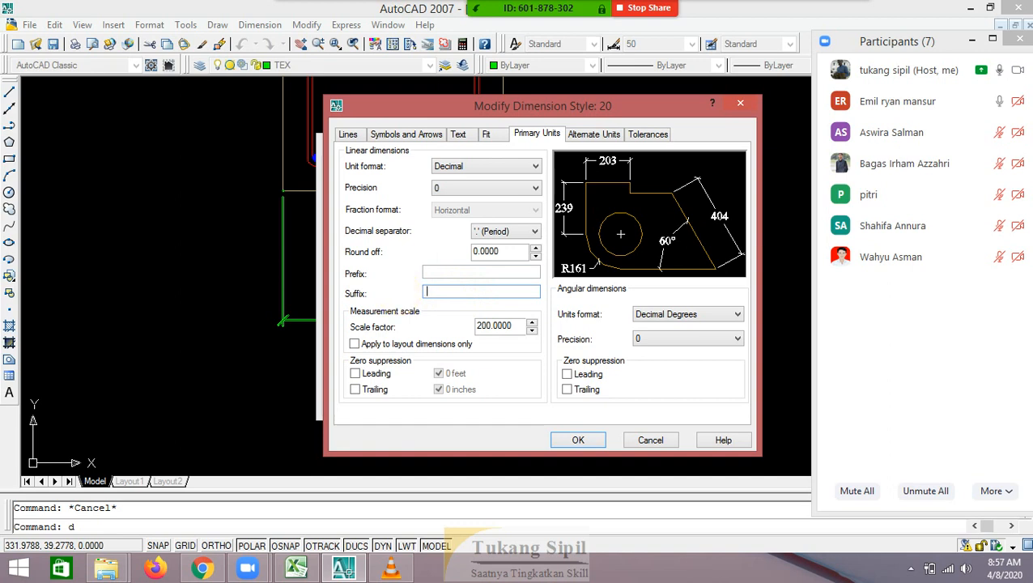
click(557, 445)
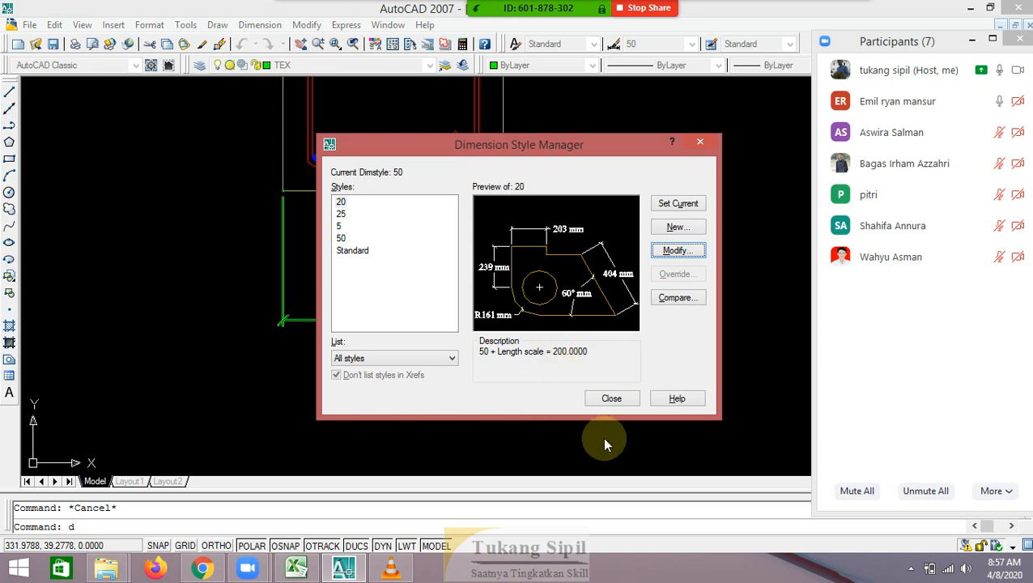
click(677, 203)
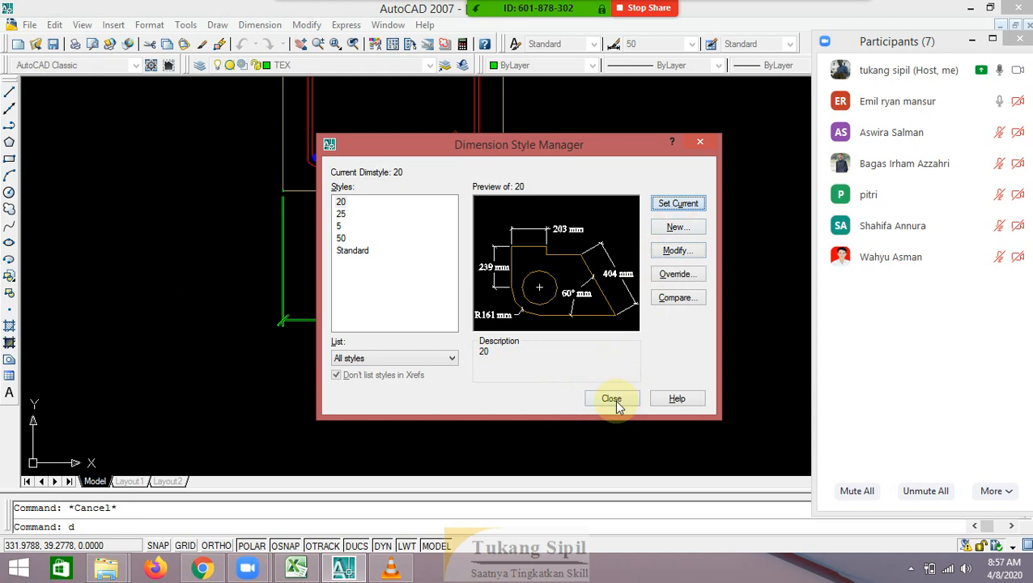
click(609, 398)
Move the "skala gambar 1 : 20" label to just above the enlarged beam section
scroll(425, 385, down, 4)
scroll(486, 401, down, 3)
drag(506, 353, 463, 287)
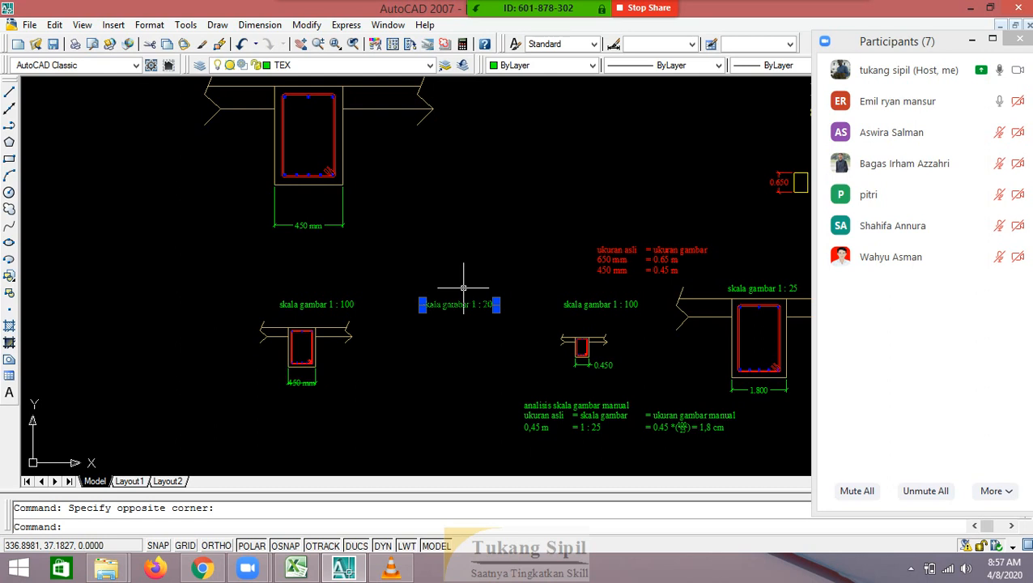
key(space)
click(457, 332)
scroll(469, 366, down, 4)
scroll(383, 209, up, 3)
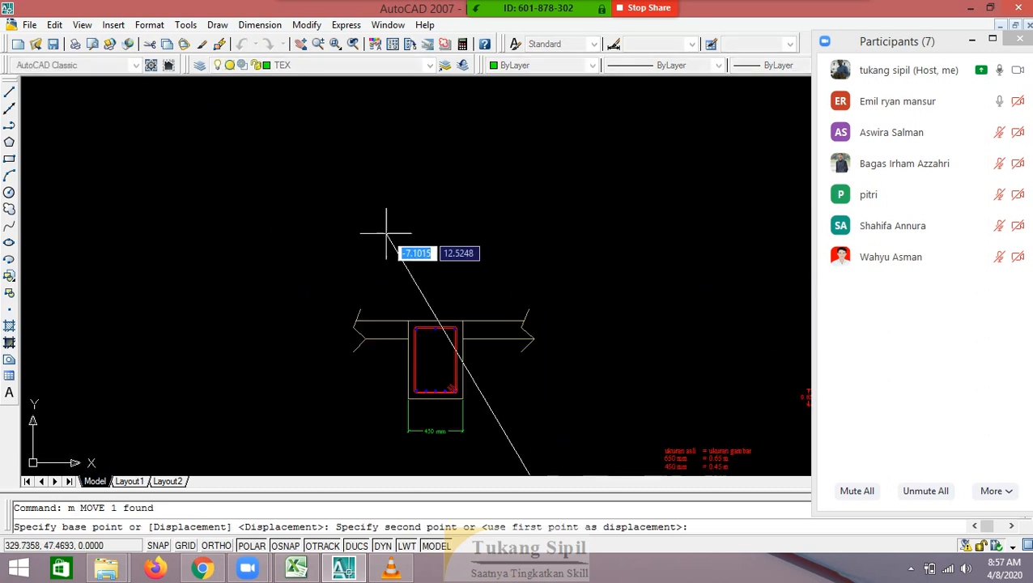
click(425, 308)
Move the 1 : 20 beam section with its label and dimension beside the 1 : 100 section dimensioned in mm
click(560, 264)
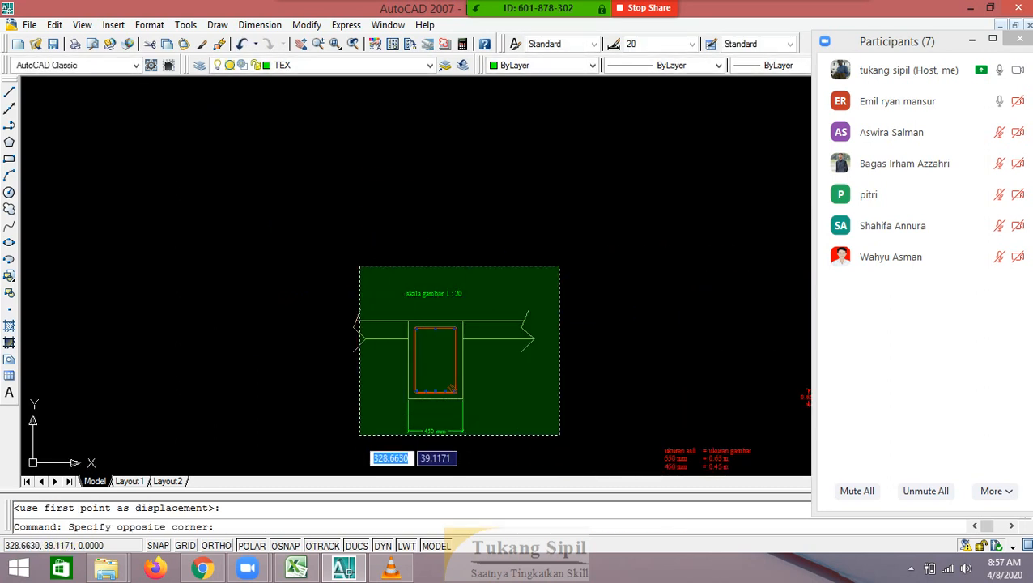
click(333, 476)
text(m)
key(space)
click(491, 308)
scroll(492, 162, down, 4)
scroll(445, 287, up, 4)
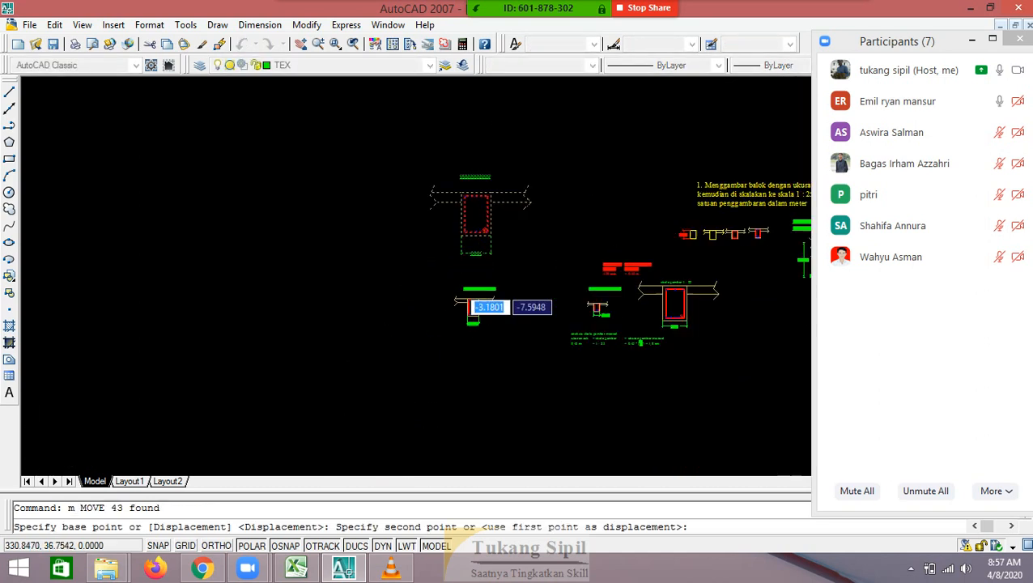
click(415, 272)
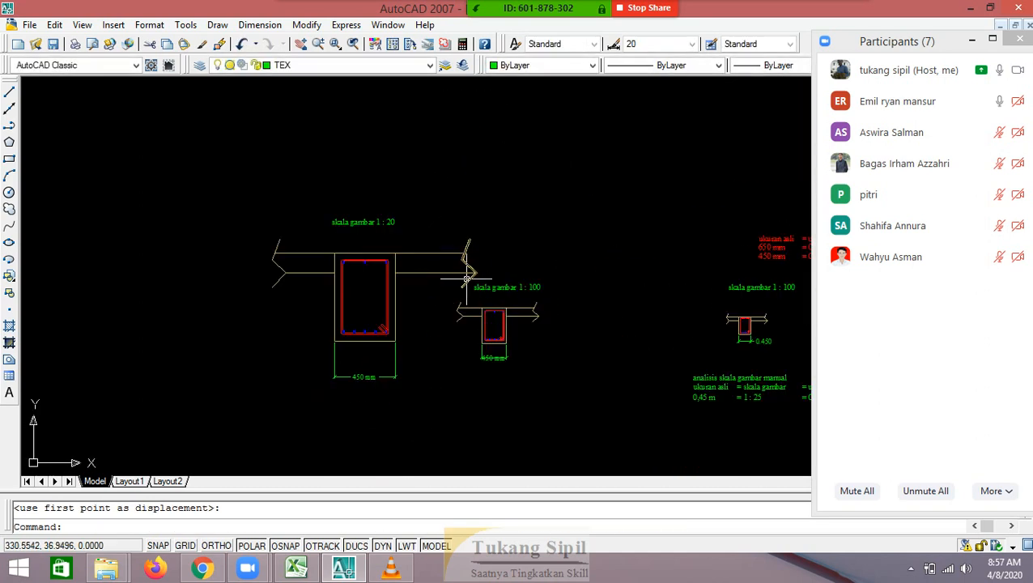
Overwrite the width dimension text of the neighbouring 1 : 100 beam section with the fixed text "450 mm"
middle_drag(466, 272, 317, 272)
middle_drag(382, 272, 333, 268)
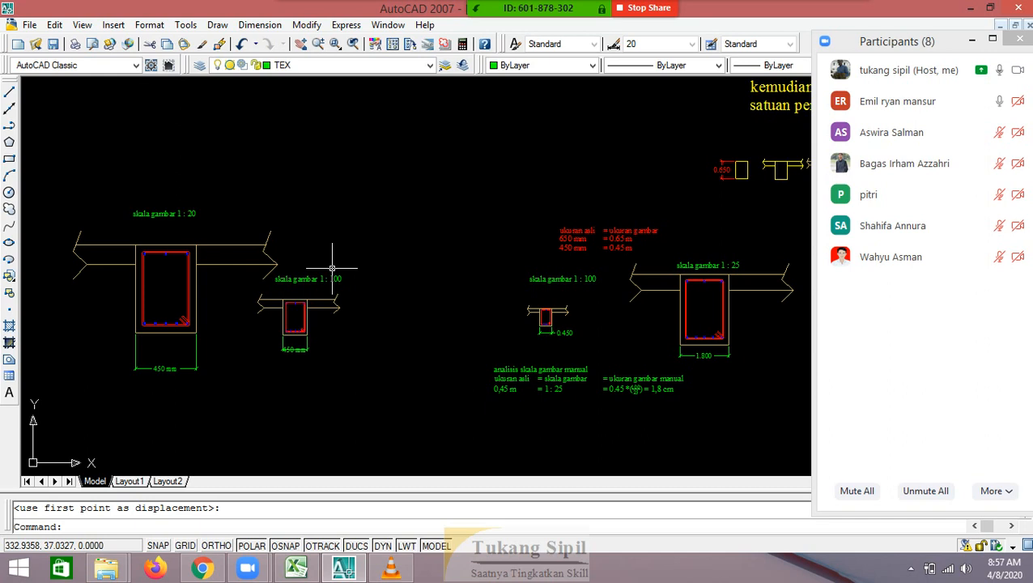
scroll(296, 350, up, 8)
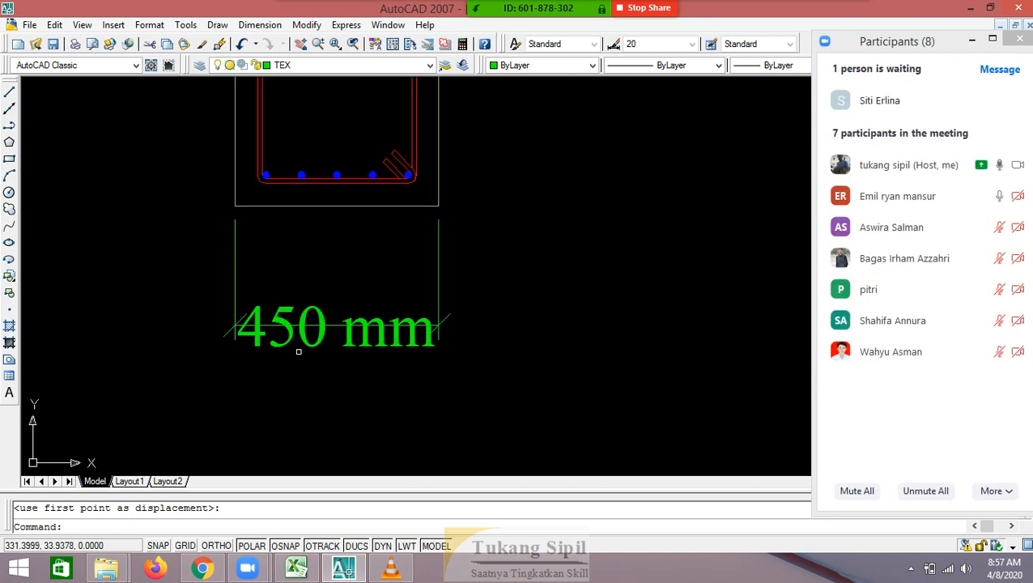
middle_drag(299, 352, 391, 310)
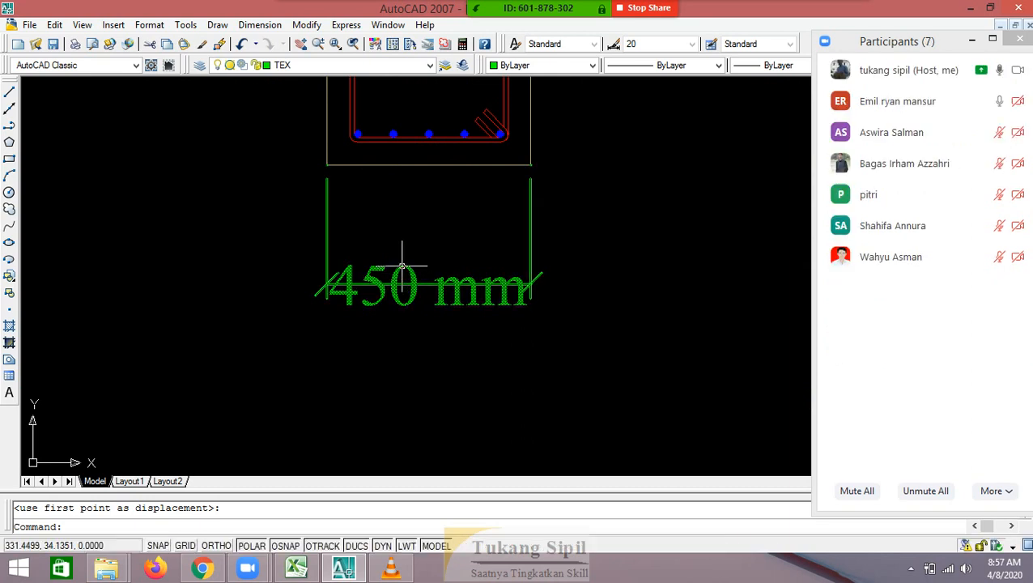
click(401, 265)
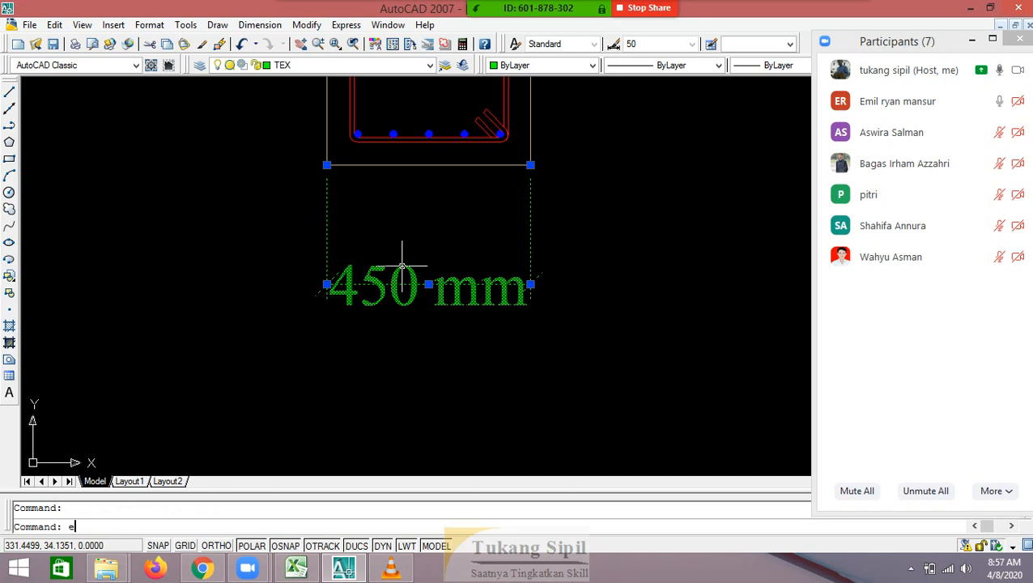
text(ed)
key(Return)
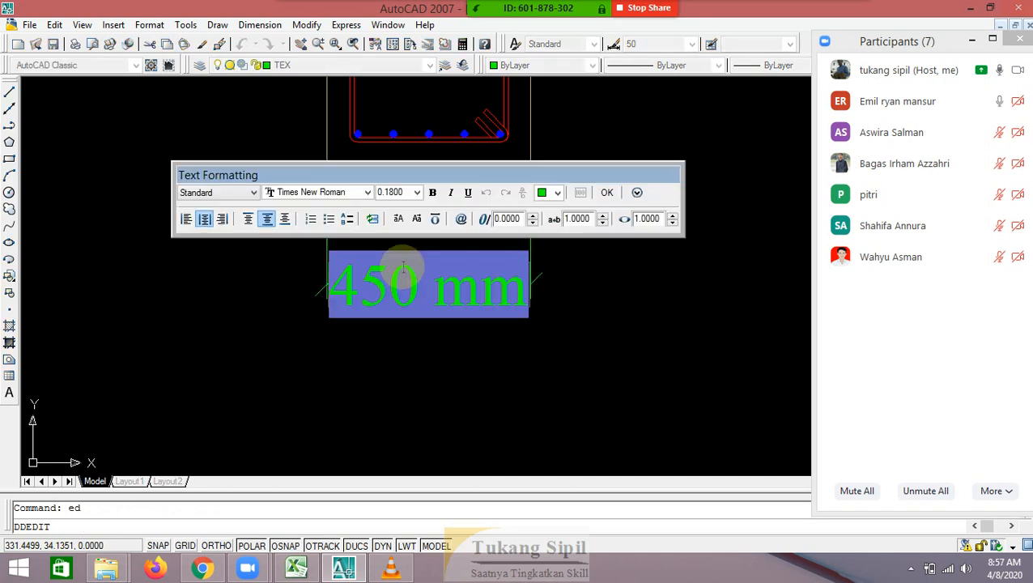
key(Delete)
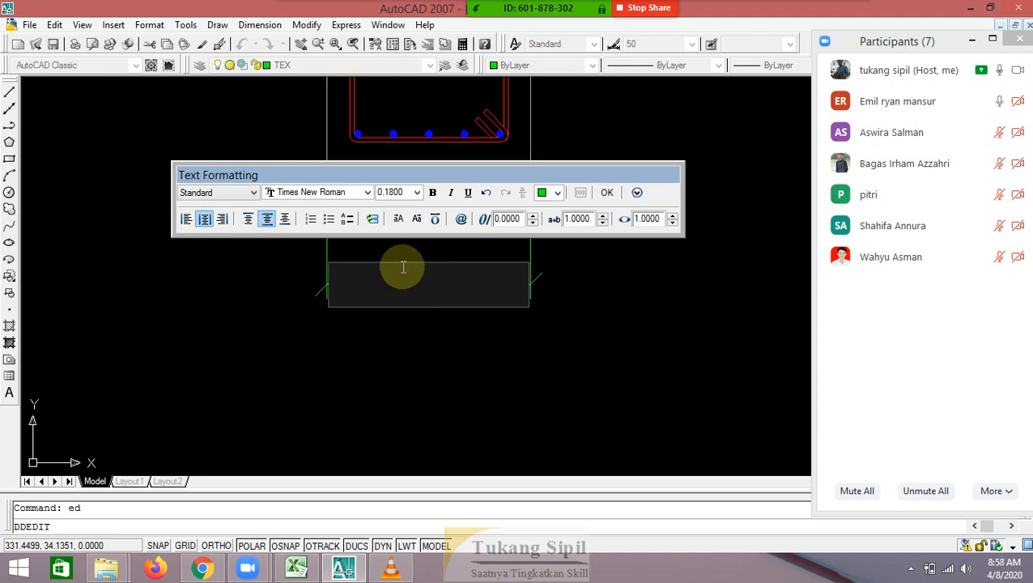
text(450)
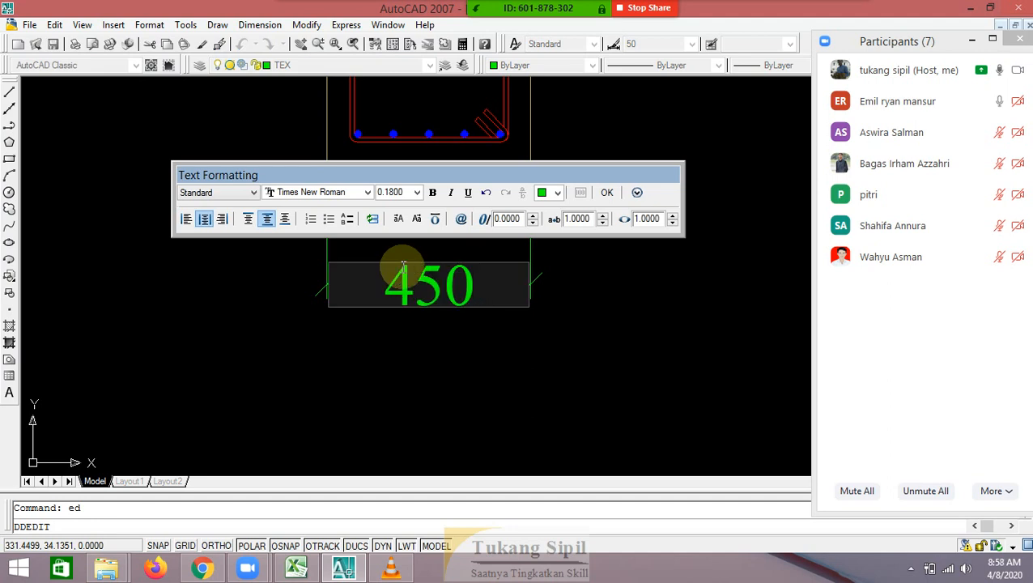
text( mm)
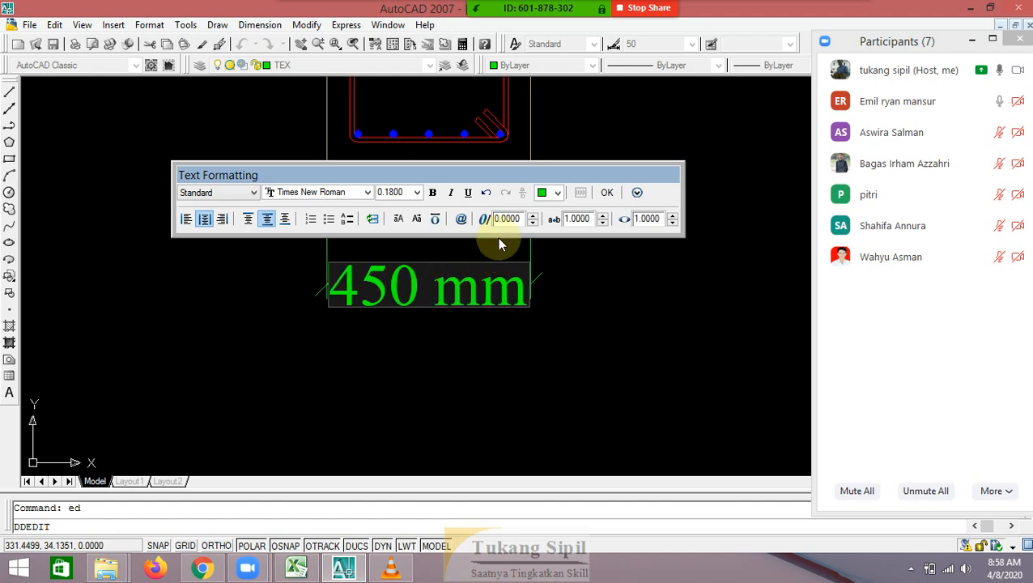
click(608, 192)
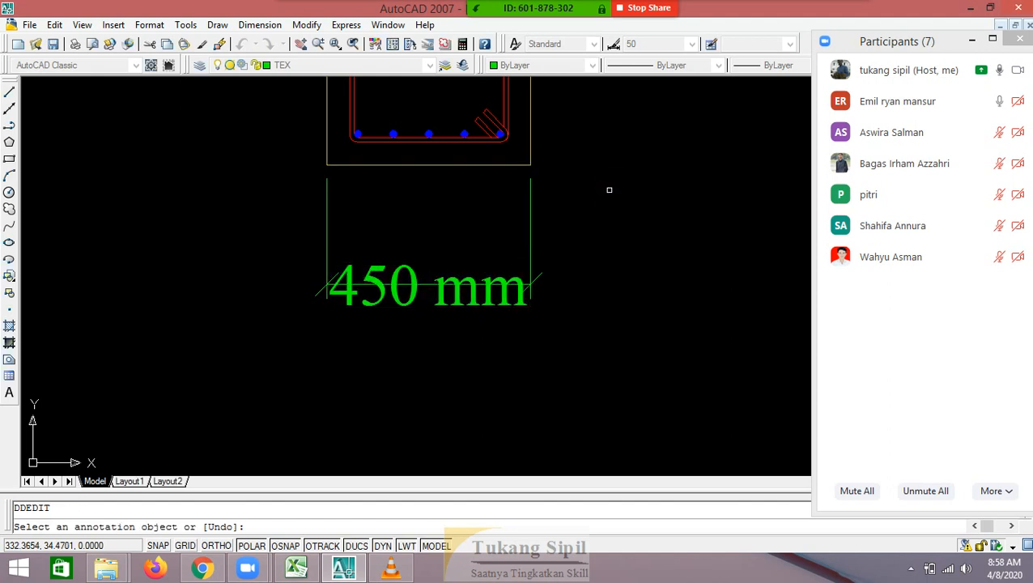
key(Escape)
Stretch the right end of the 1 : 100 section's width dimension past the beam edge and centre its text on the dimension line
click(535, 217)
click(508, 210)
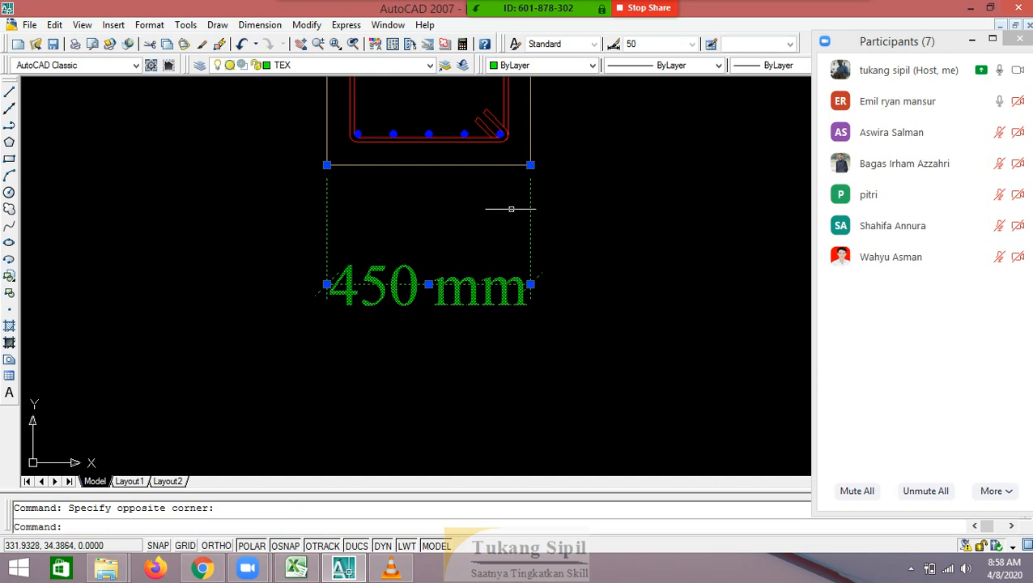
click(530, 165)
click(715, 164)
scroll(458, 283, down, 2)
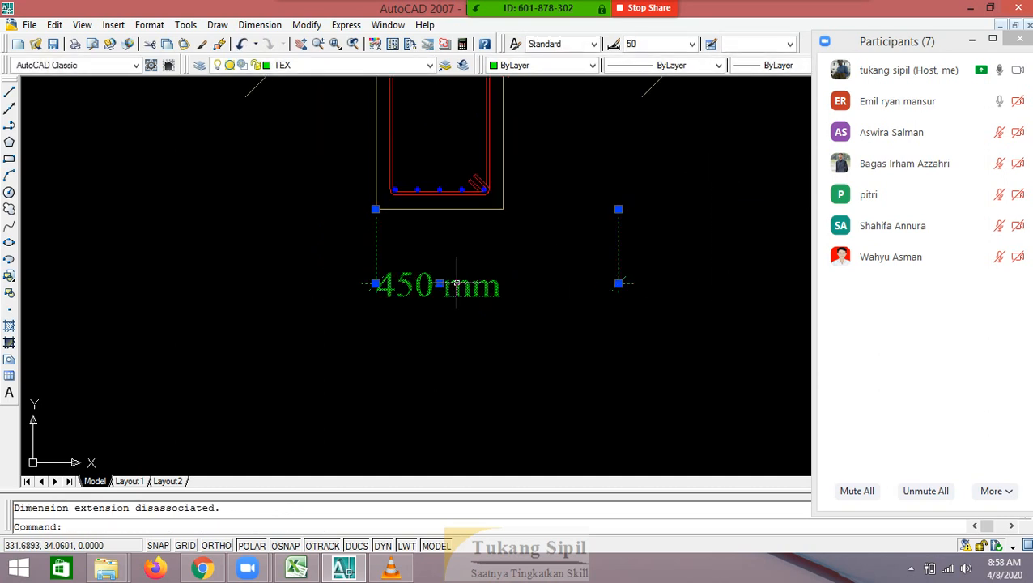
click(438, 282)
click(486, 282)
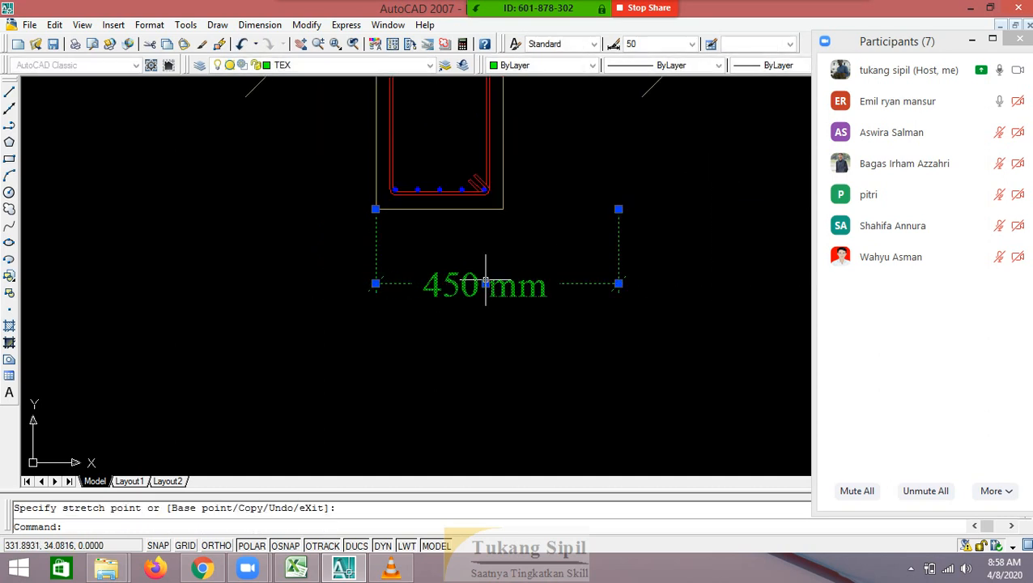
key(Escape)
Stretch the right end of the 1 : 20 section's width dimension past the beam edge to about 654 mm
scroll(594, 297, down, 2)
scroll(210, 323, up, 3)
scroll(350, 312, down, 2)
click(475, 254)
click(372, 297)
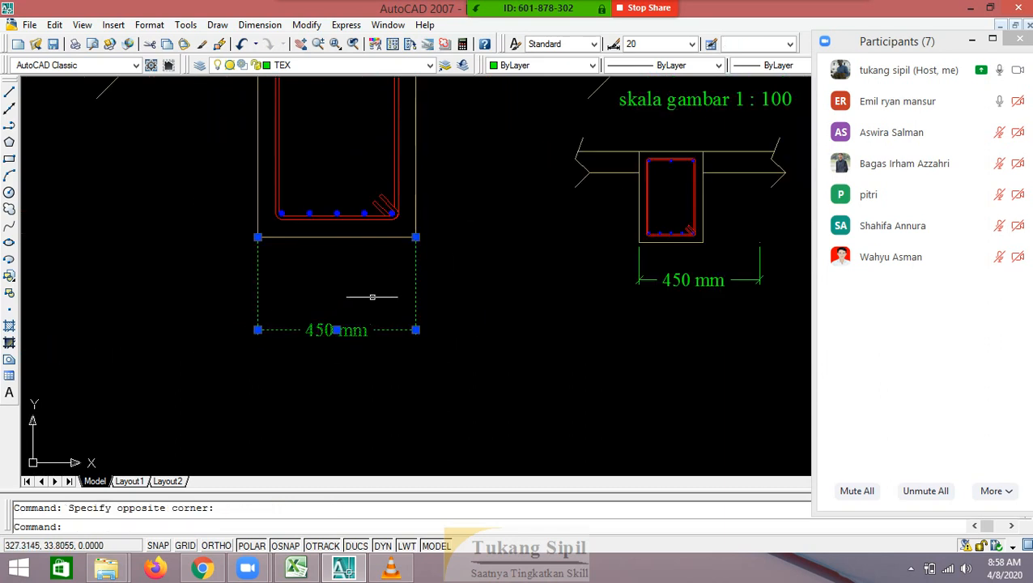
click(415, 236)
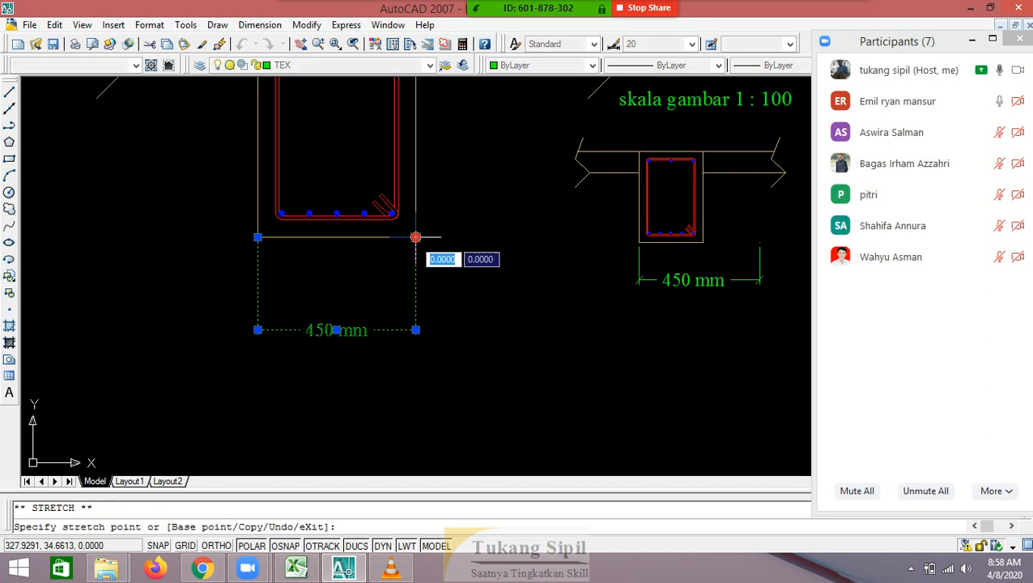
click(486, 236)
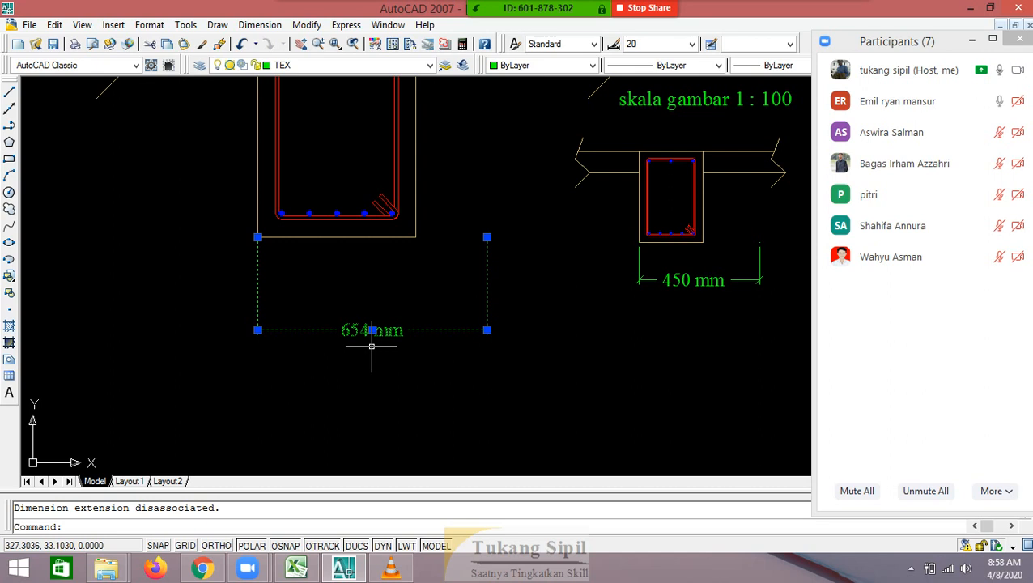
key(Escape)
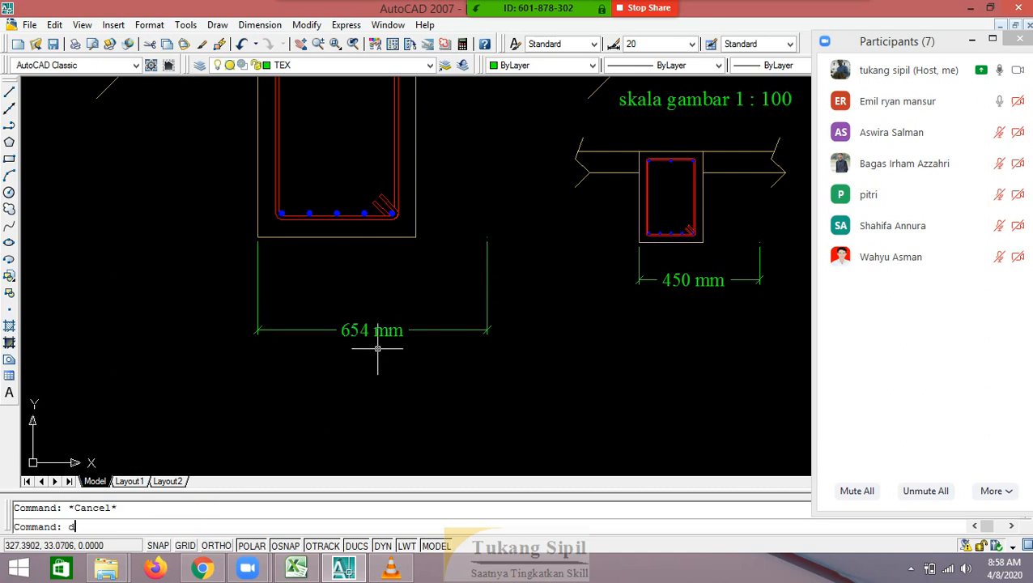
Open dimension style 25 for modification at its text settings and admit the waiting participant to the meeting
text(d)
key(Return)
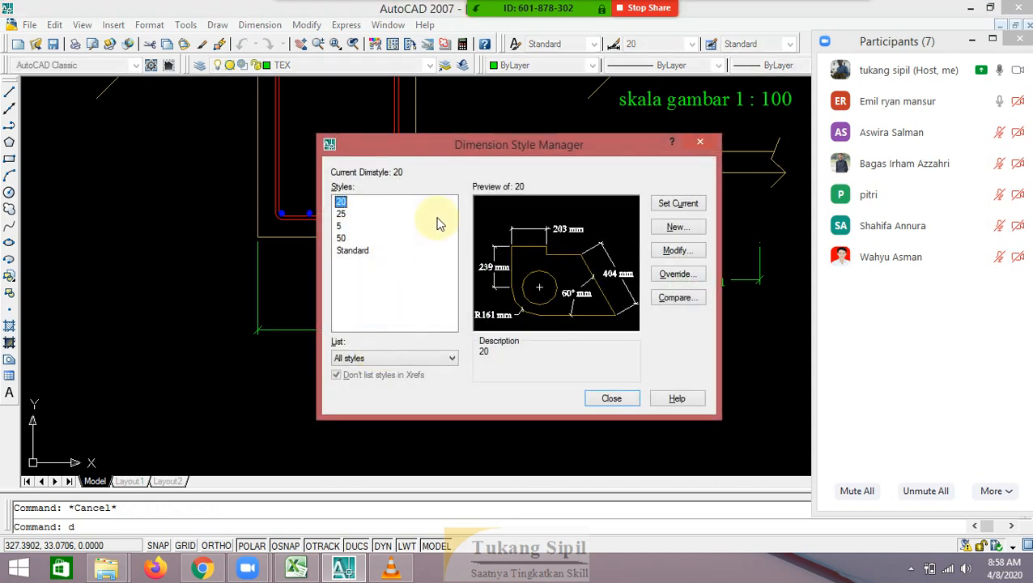
click(352, 253)
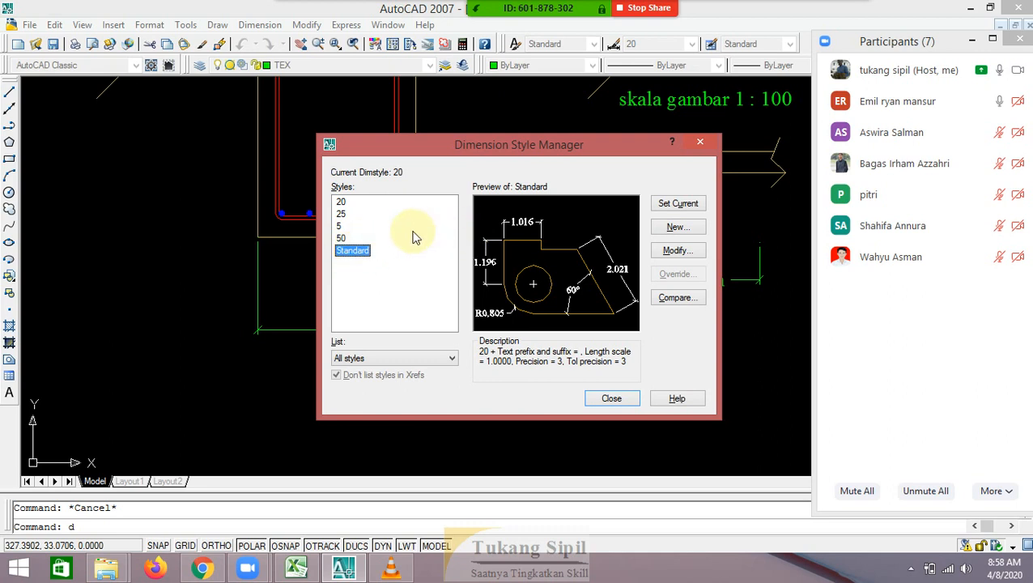
click(343, 214)
click(679, 251)
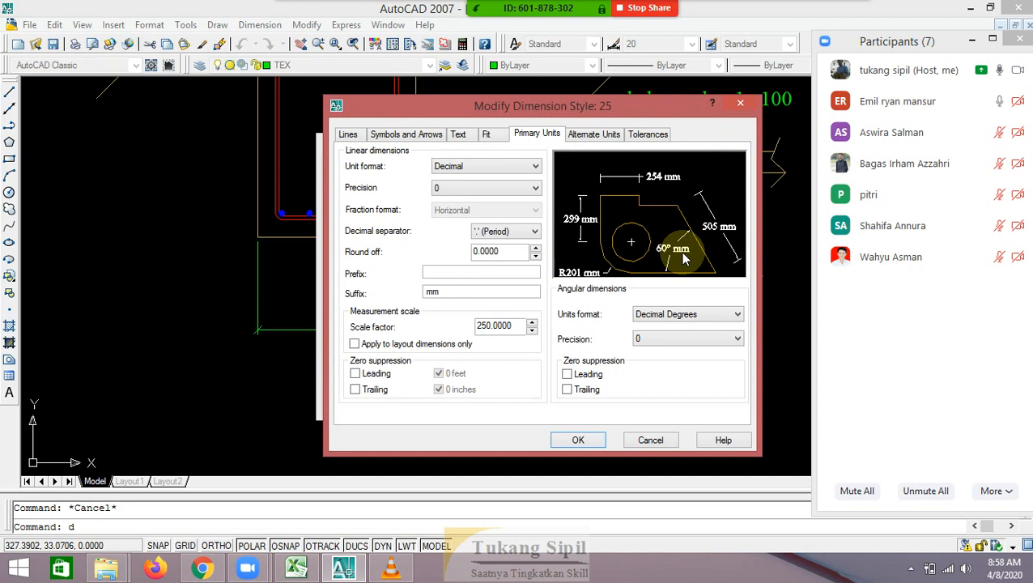
click(459, 136)
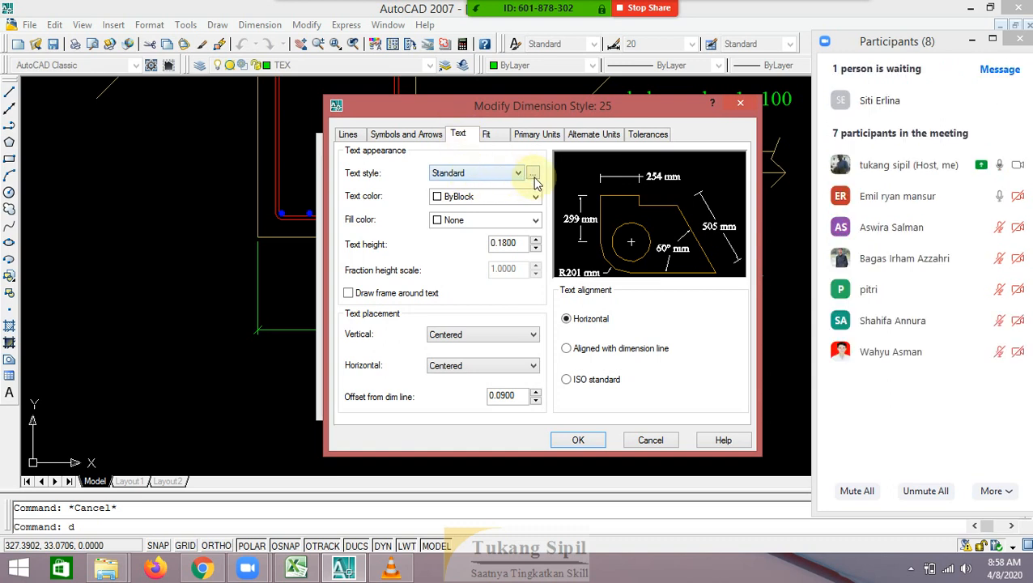
click(943, 100)
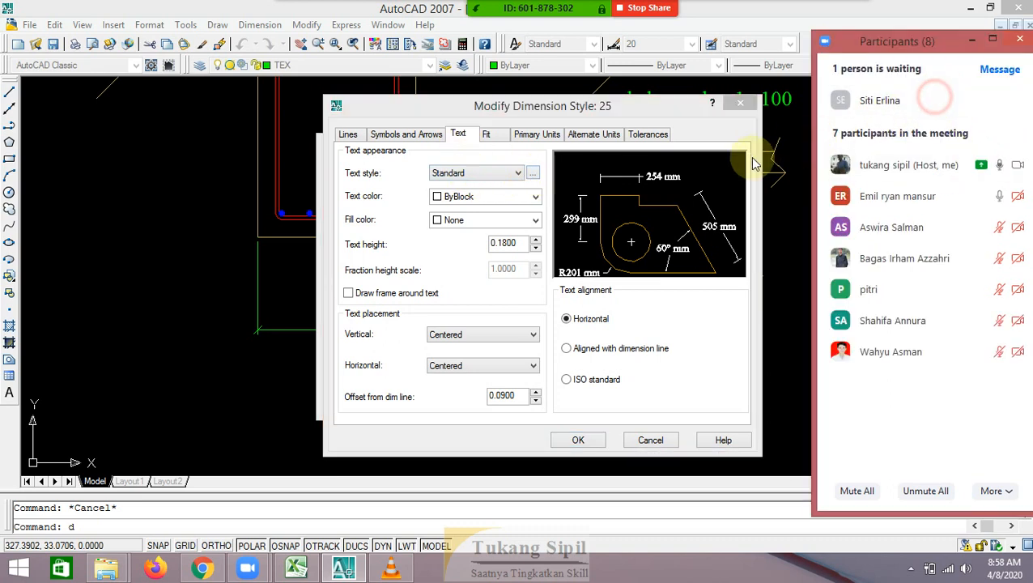
click(533, 175)
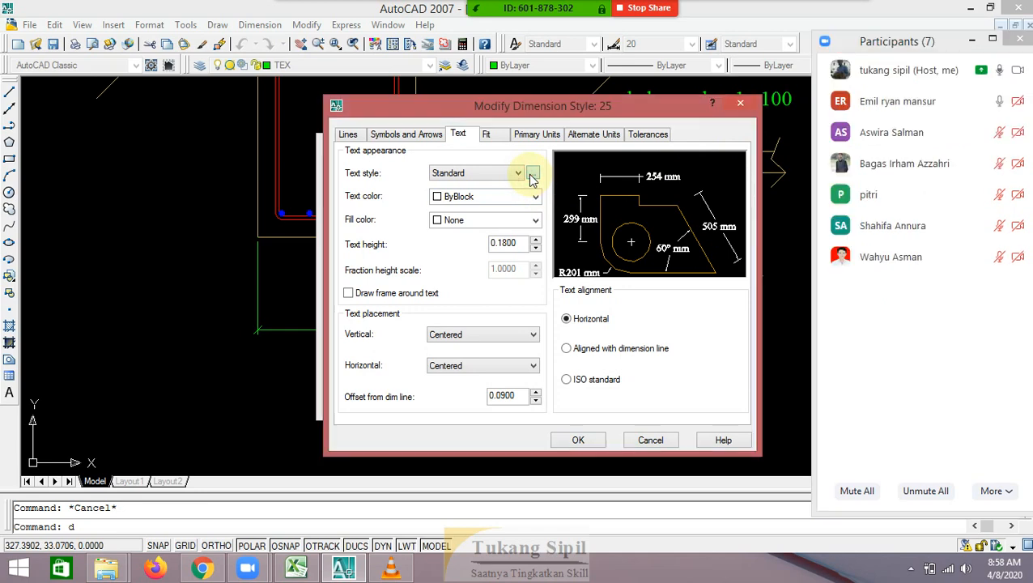
click(470, 267)
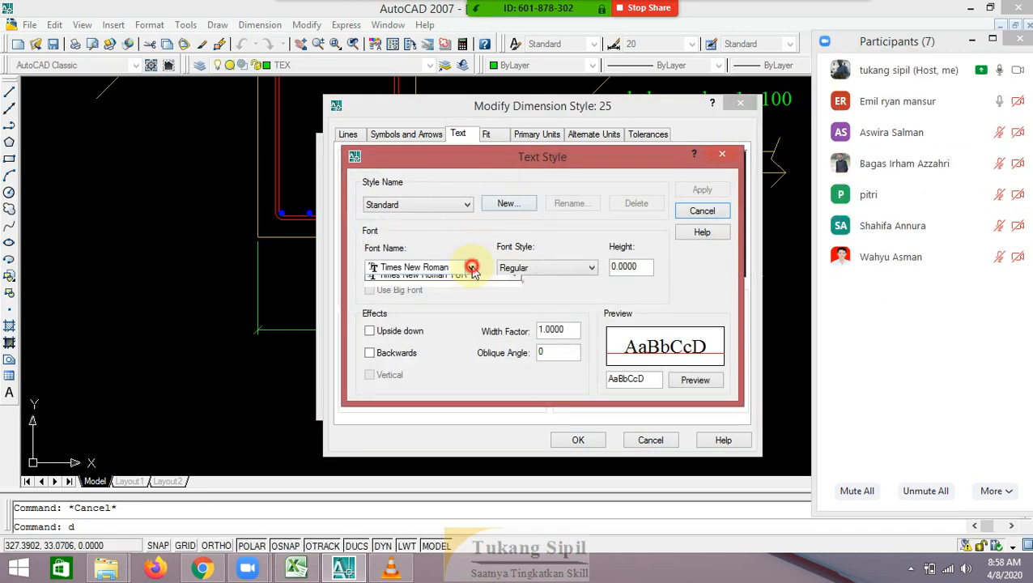
click(456, 282)
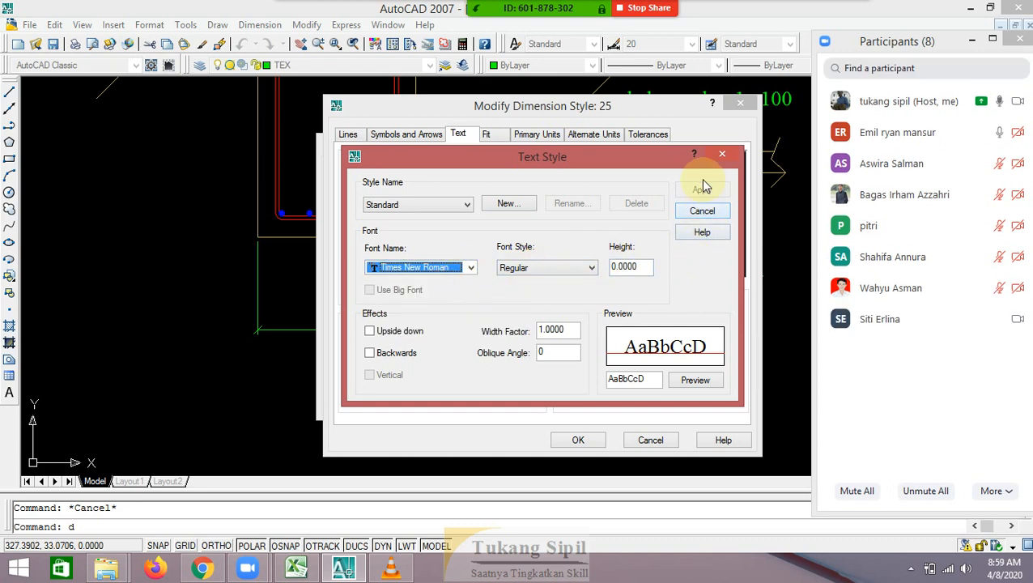
click(471, 268)
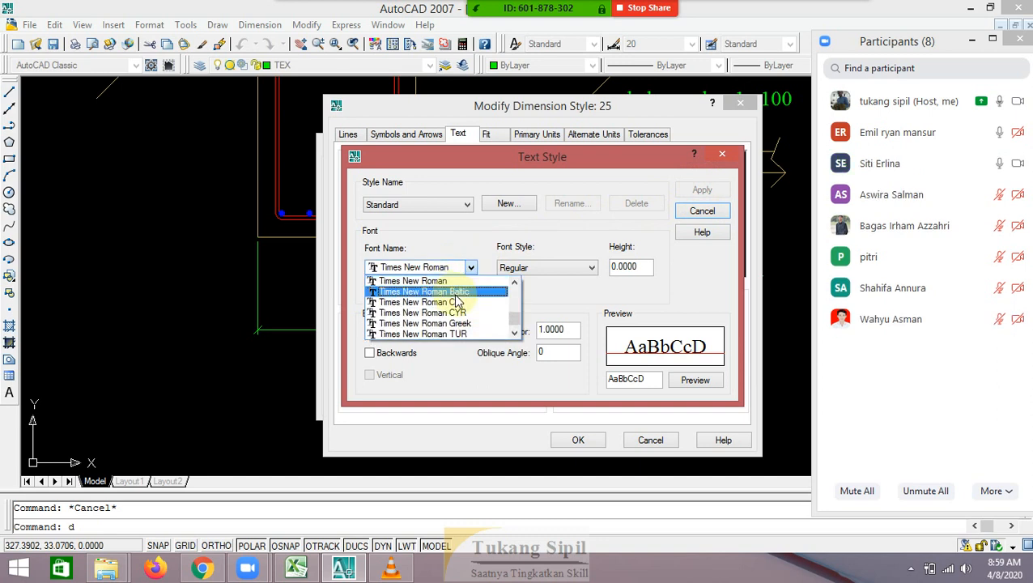
key(a)
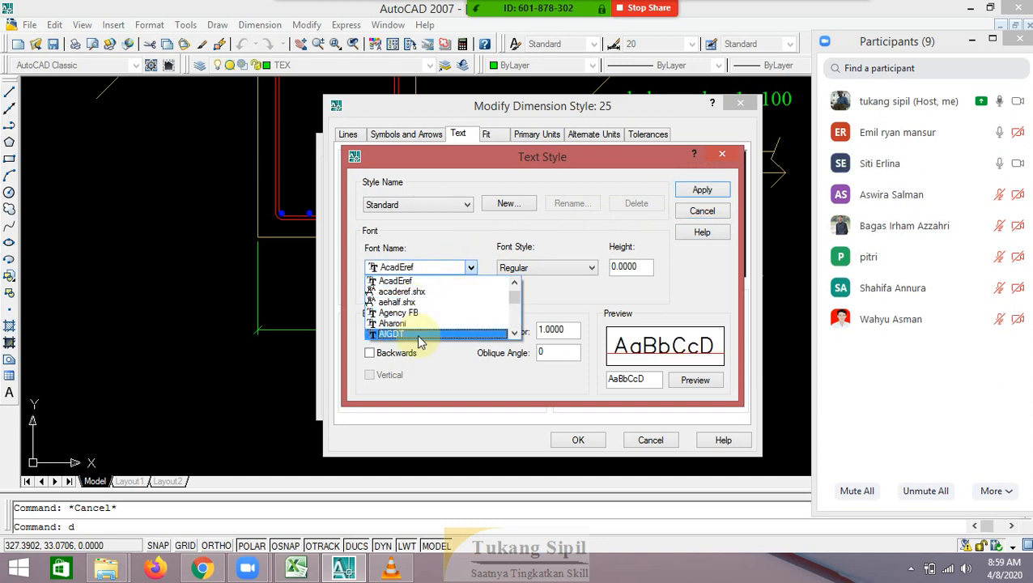
scroll(416, 334, down, 2)
scroll(416, 334, down, 1)
scroll(416, 335, up, 6)
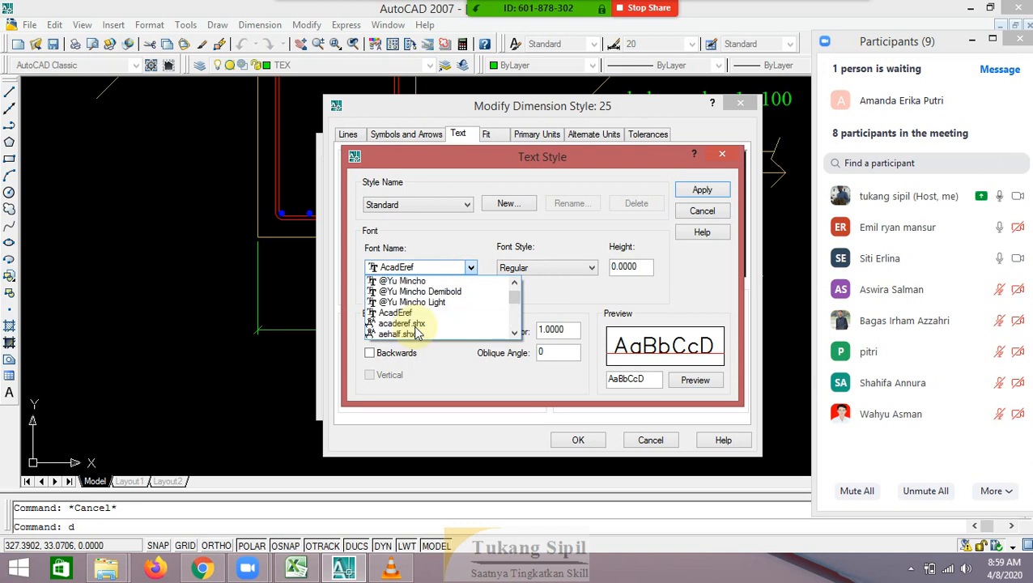
scroll(416, 334, up, 10)
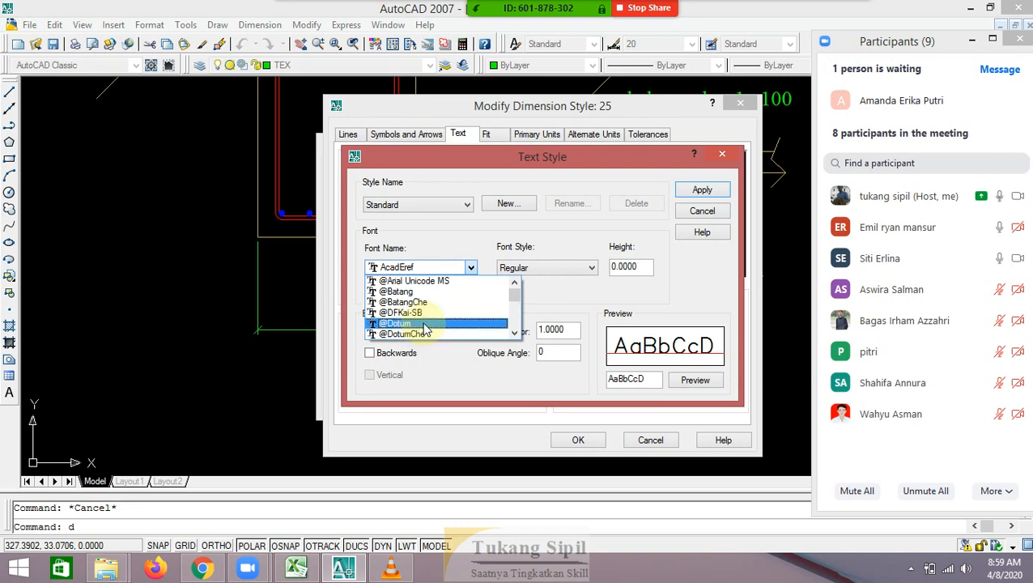
click(424, 282)
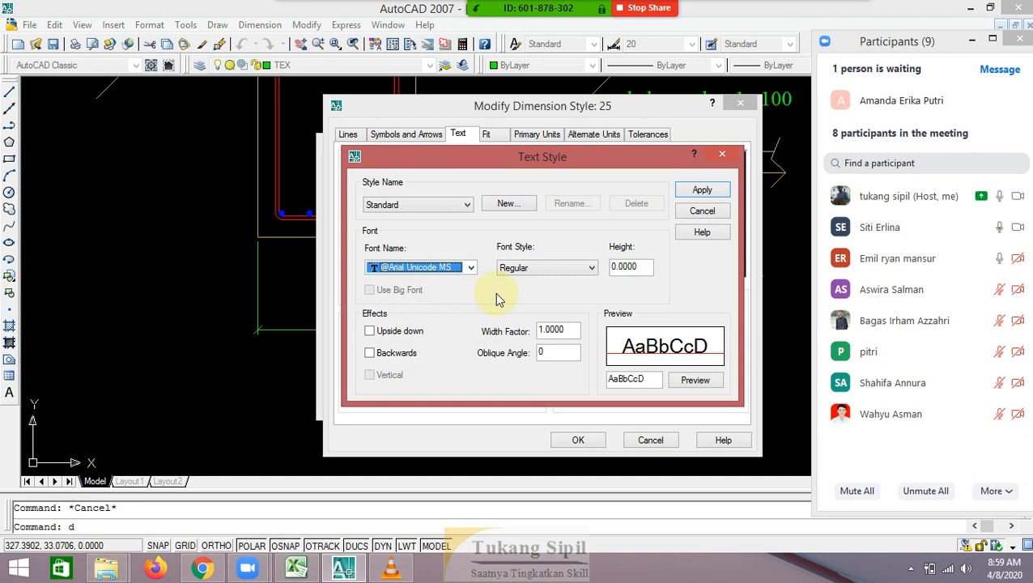
Admit another waiting participant and apply the font change to the Standard text style
mouse_move(978, 113)
click(946, 102)
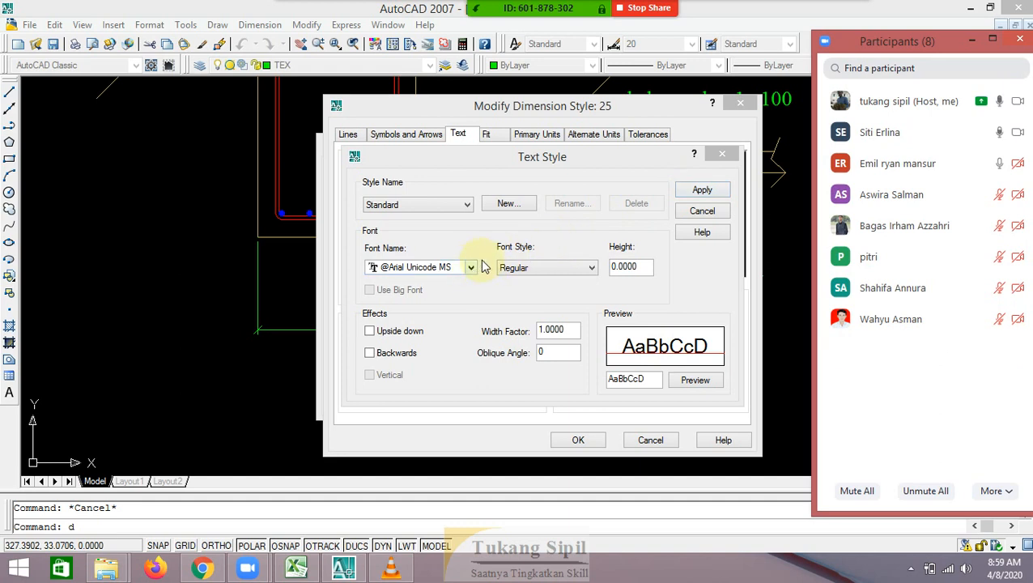
click(694, 195)
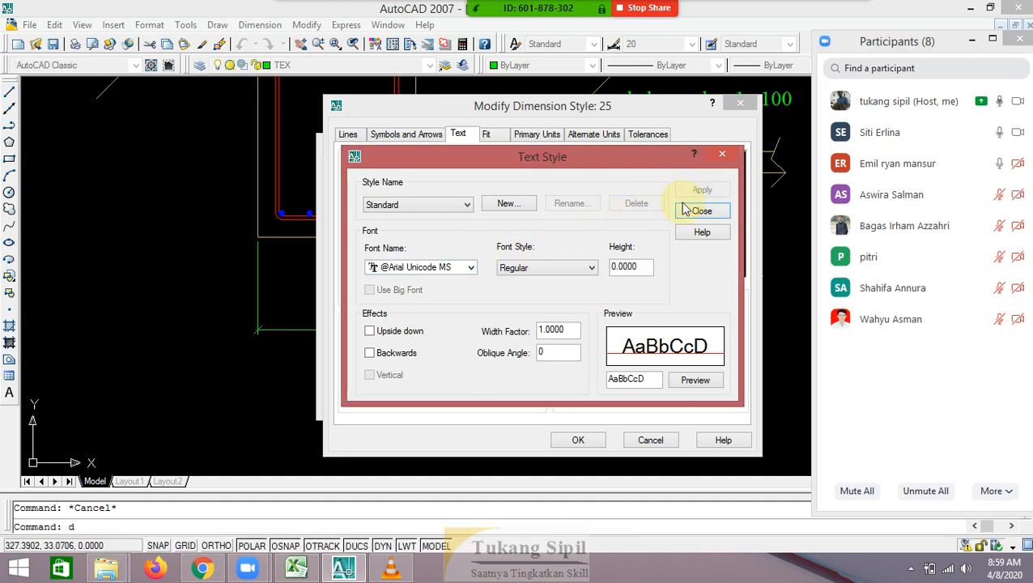
click(701, 212)
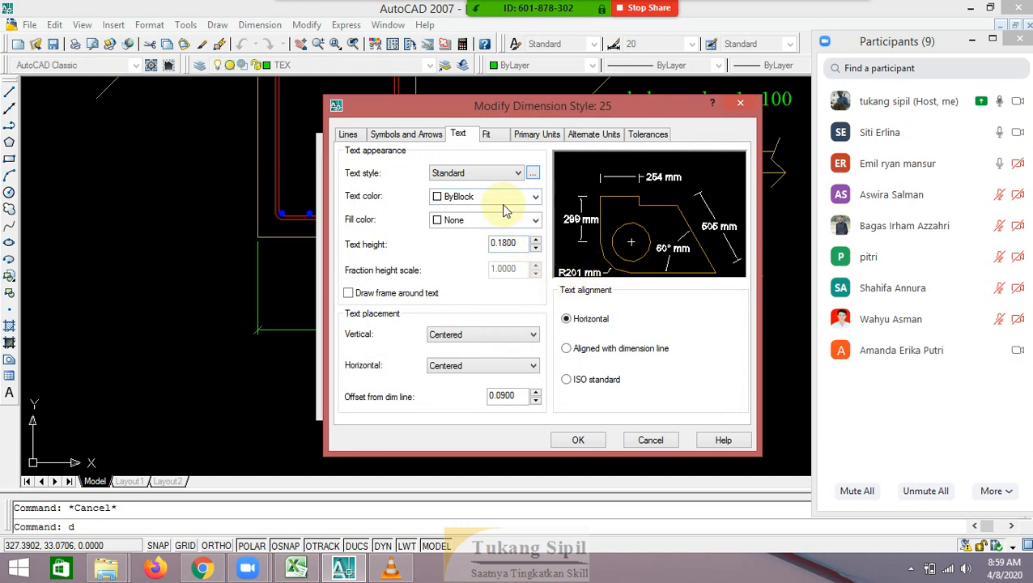
Set the text height of dimension style 25 to 0.150 and make the style current
click(512, 244)
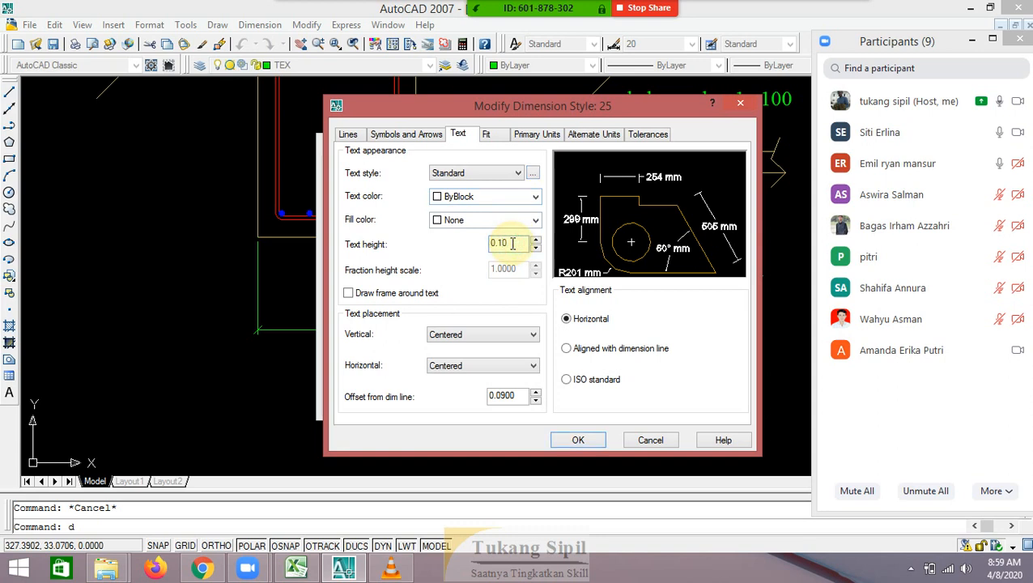
text(5)
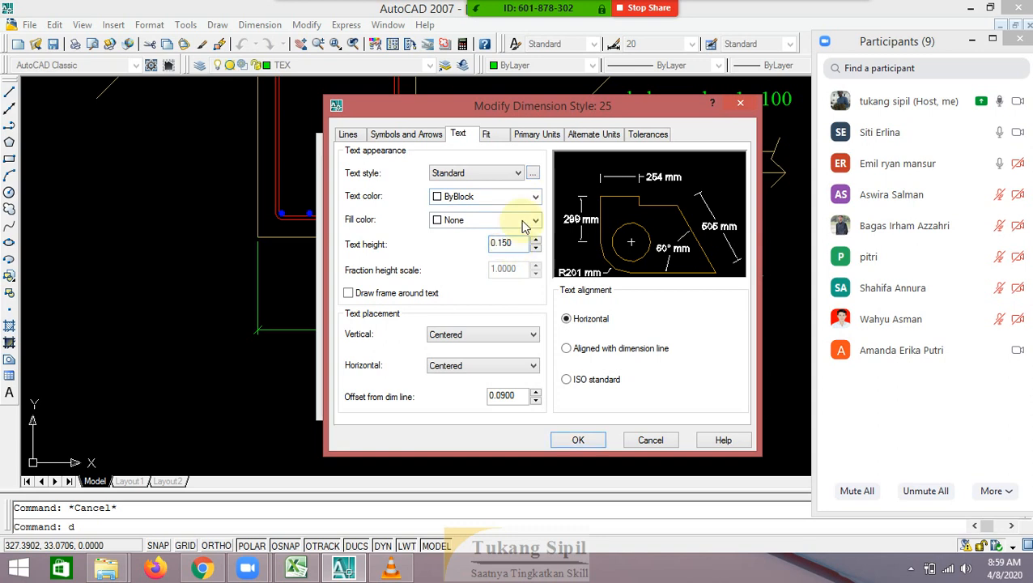
click(578, 442)
click(677, 203)
click(609, 397)
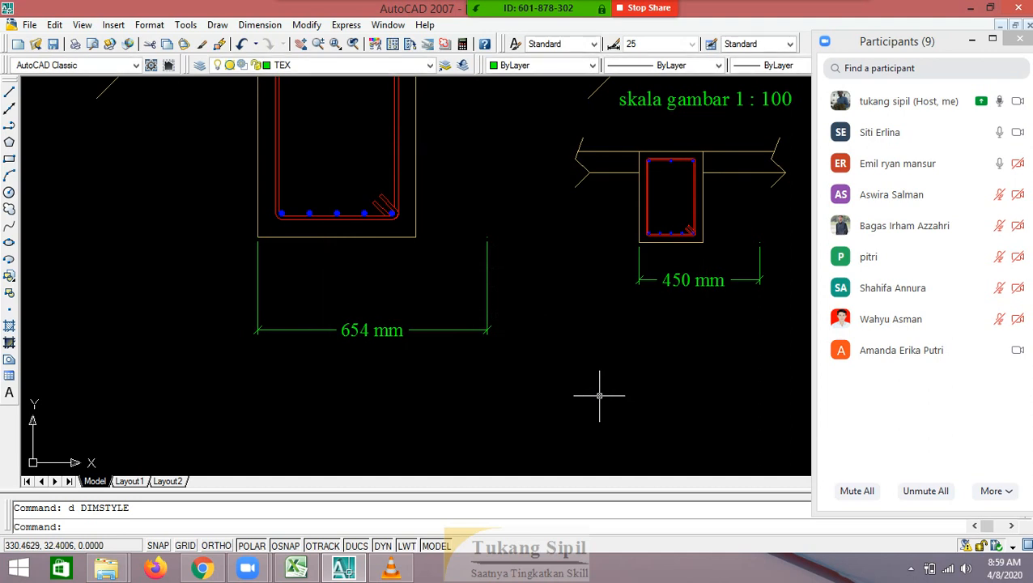
click(400, 318)
click(391, 308)
click(677, 276)
click(638, 301)
click(409, 306)
click(350, 342)
key(Escape)
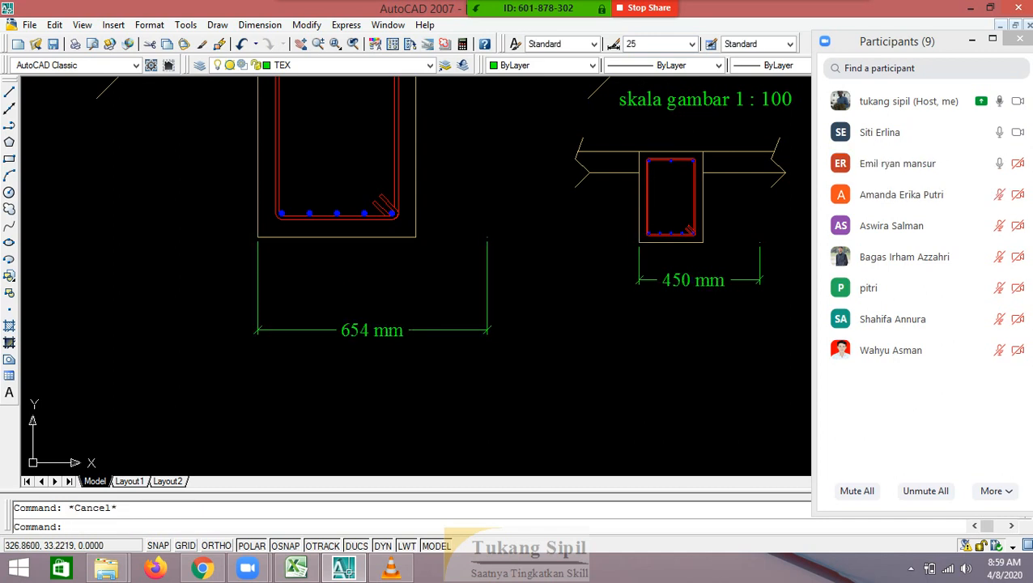
Assign dimension style 25 to the width dimension below the 1 : 25 beam section
scroll(350, 342, down, 5)
scroll(657, 322, up, 5)
scroll(658, 321, up, 2)
middle_drag(708, 241, 597, 428)
click(587, 407)
click(522, 448)
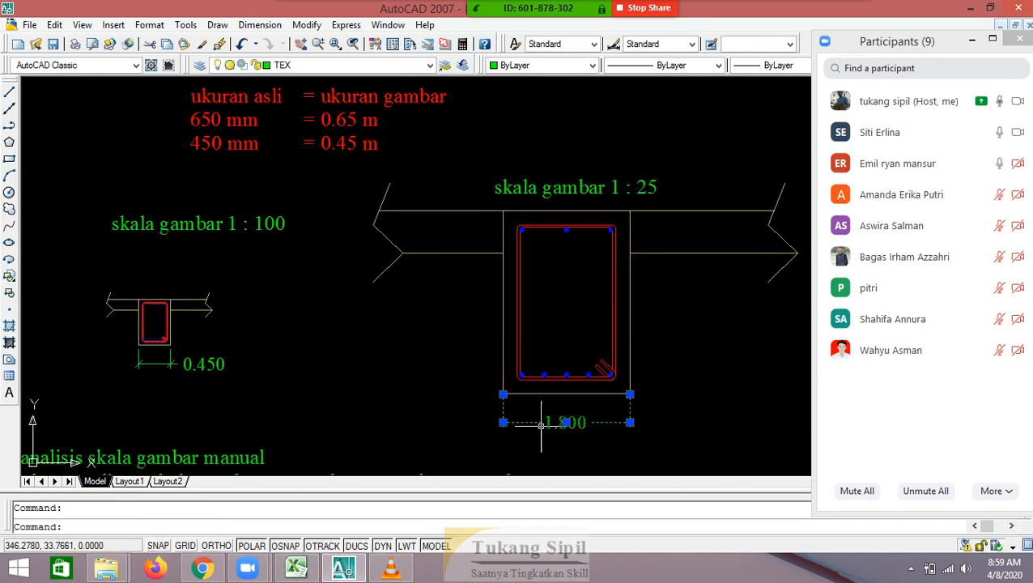
click(654, 50)
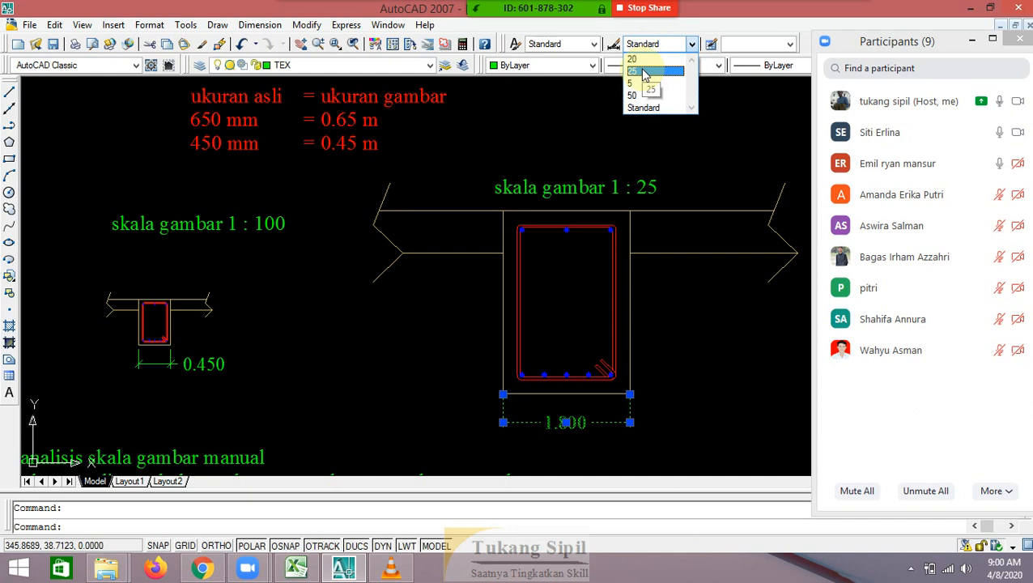
click(646, 71)
key(Escape)
scroll(567, 437, up, 3)
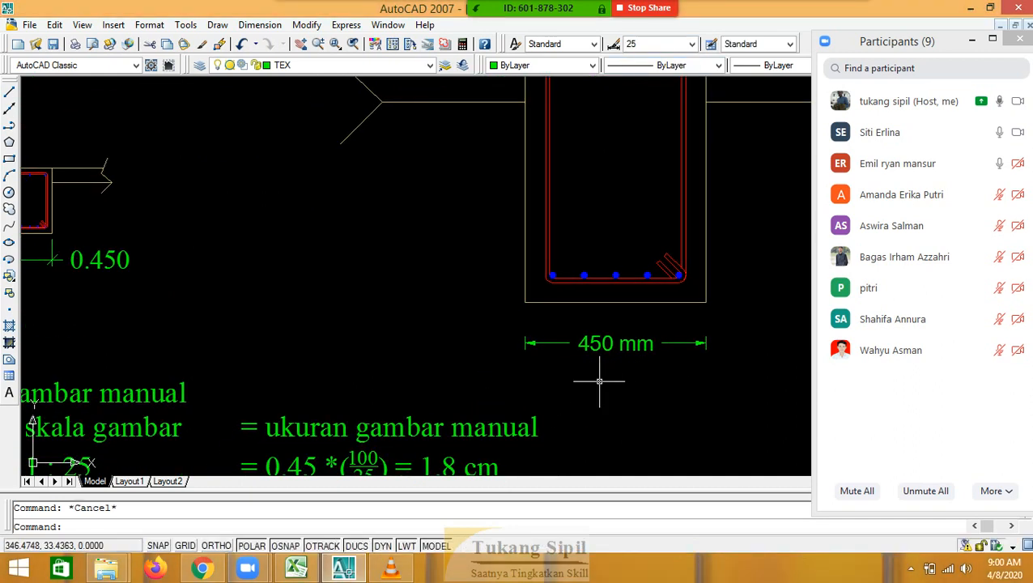
Inspect the width dimension of the RENCANA TULANGAN GESER section and admit the waiting participant to the meeting
middle_drag(594, 375, 621, 297)
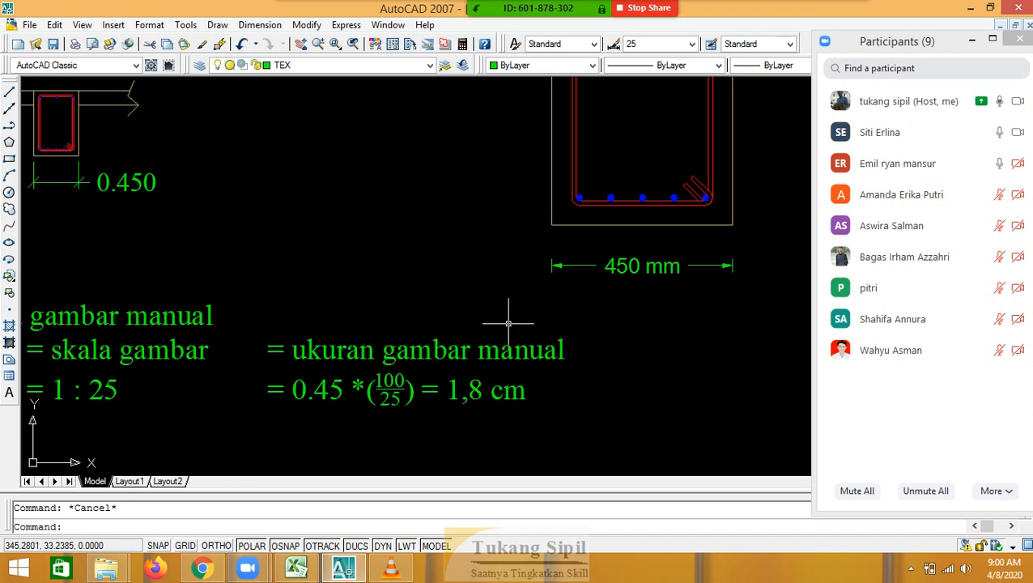
scroll(512, 327, down, 6)
scroll(512, 328, down, 2)
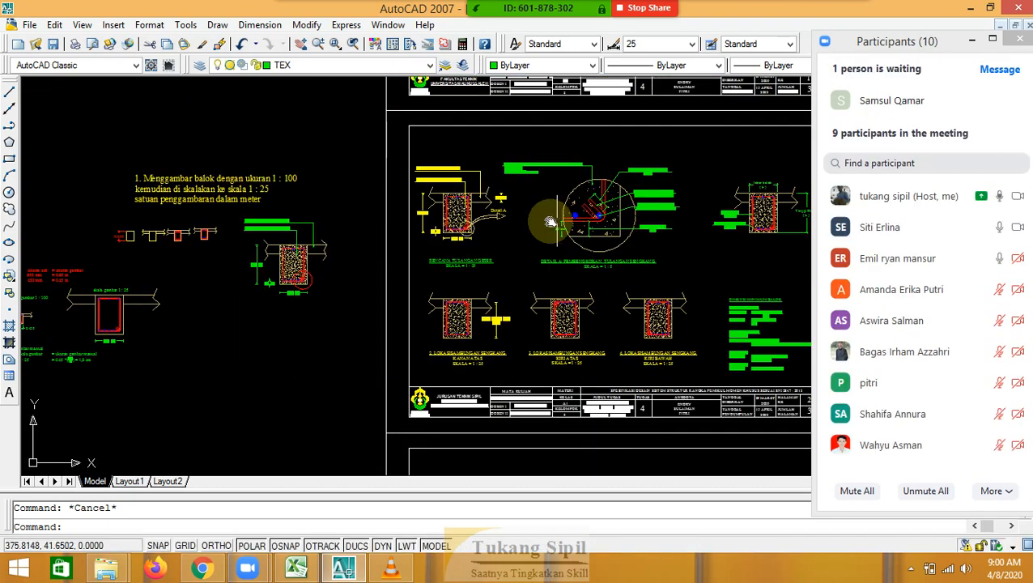
scroll(371, 243, up, 9)
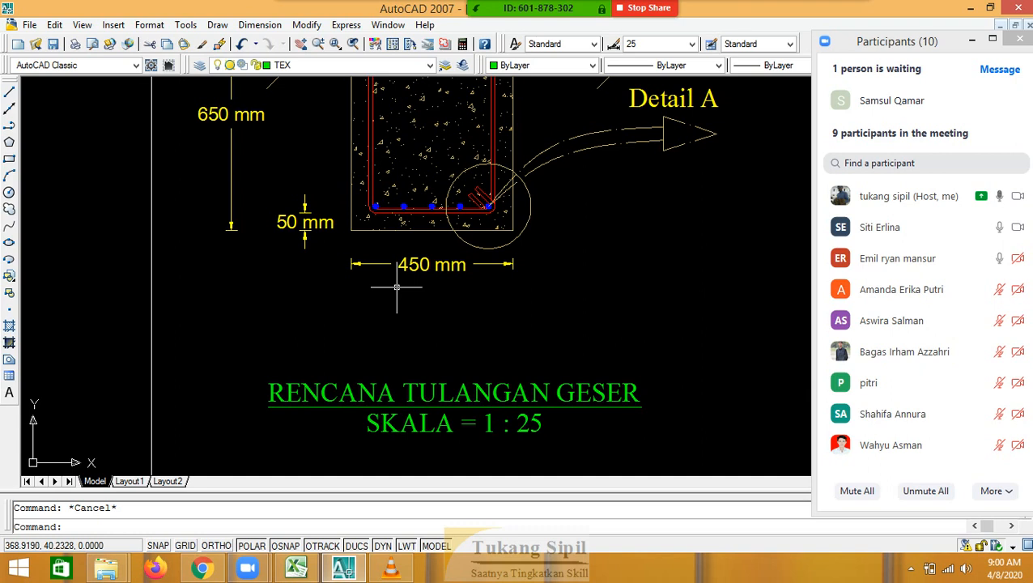
click(952, 104)
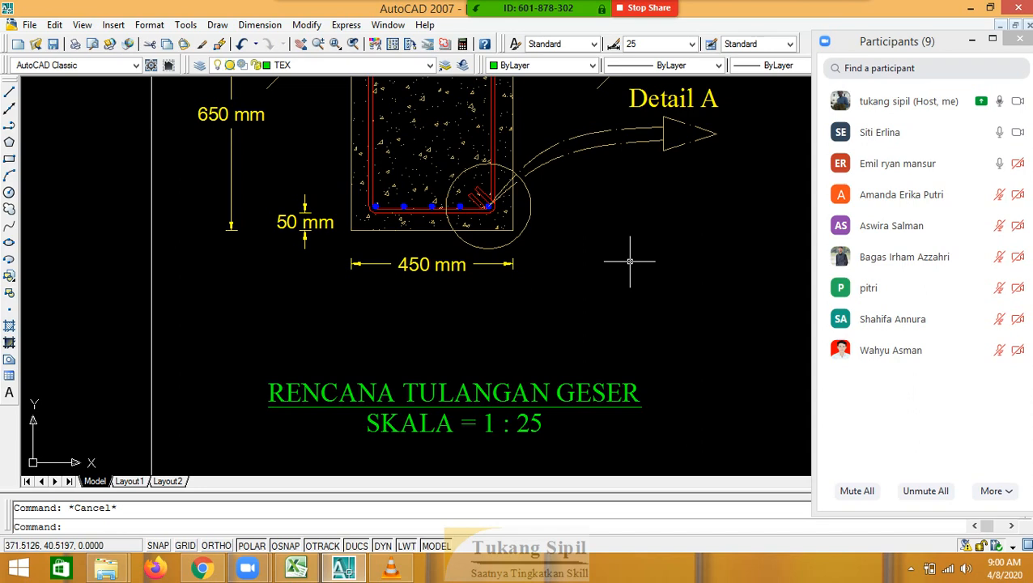
Open dimension style 25 for modification with the dimensioned 1 : 25 sections in view
scroll(632, 267, down, 4)
mouse_move(401, 182)
middle_down()
mouse_move(863, 234)
mouse_move(186, 220)
middle_up()
text(d)
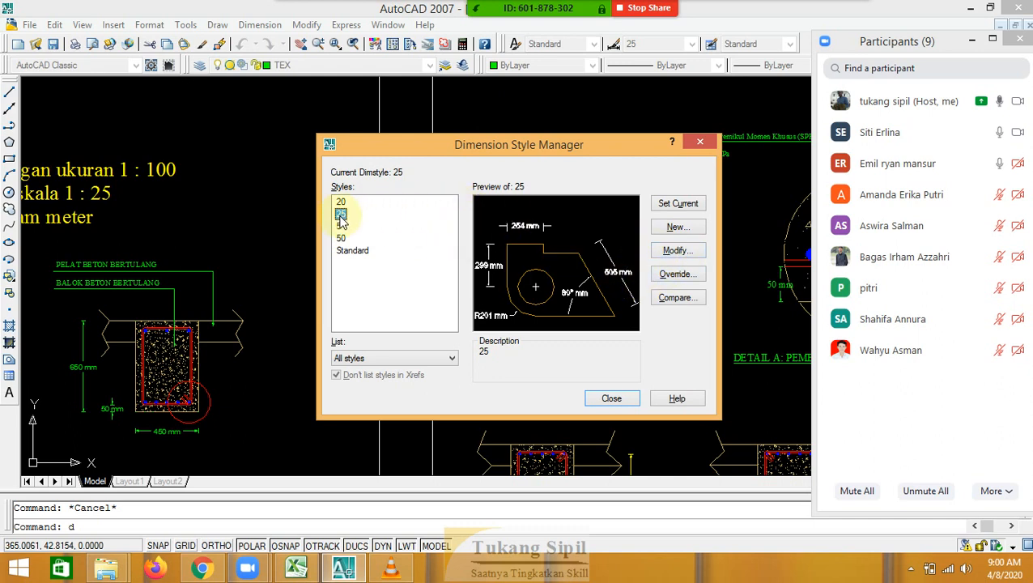
click(679, 250)
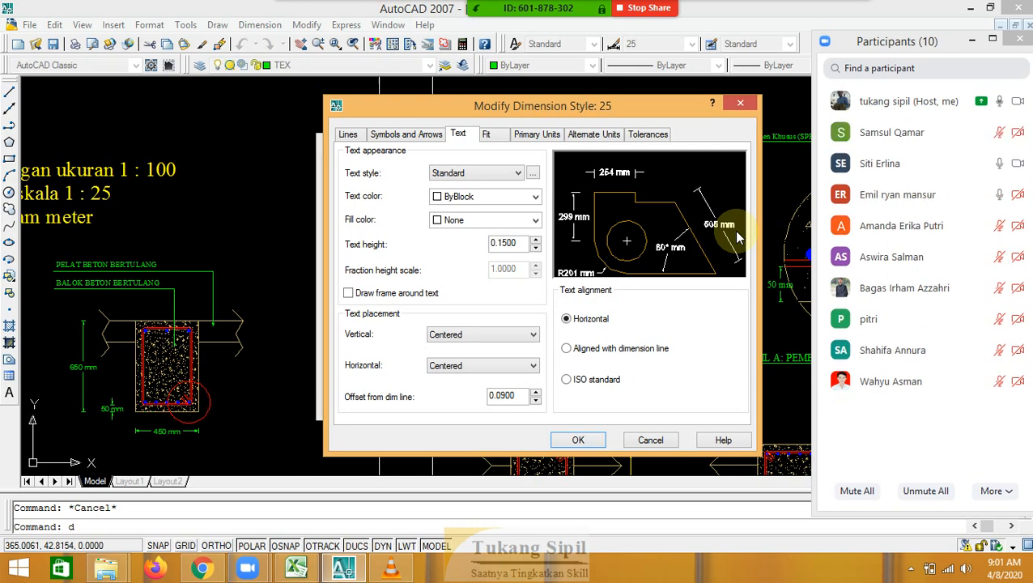
Try the aligned, ISO standard and horizontal text alignments in dimension style 25
click(573, 353)
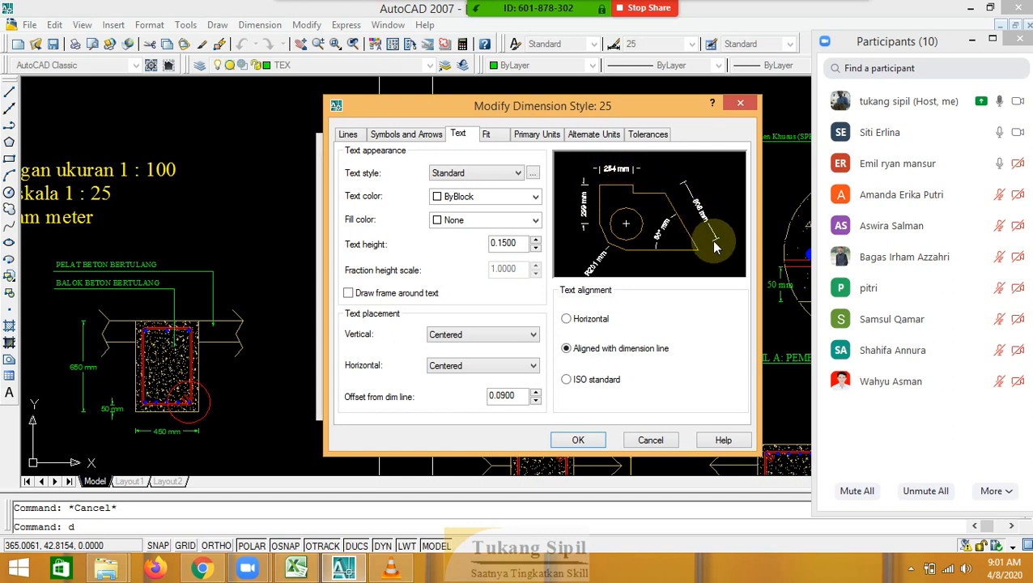
click(565, 379)
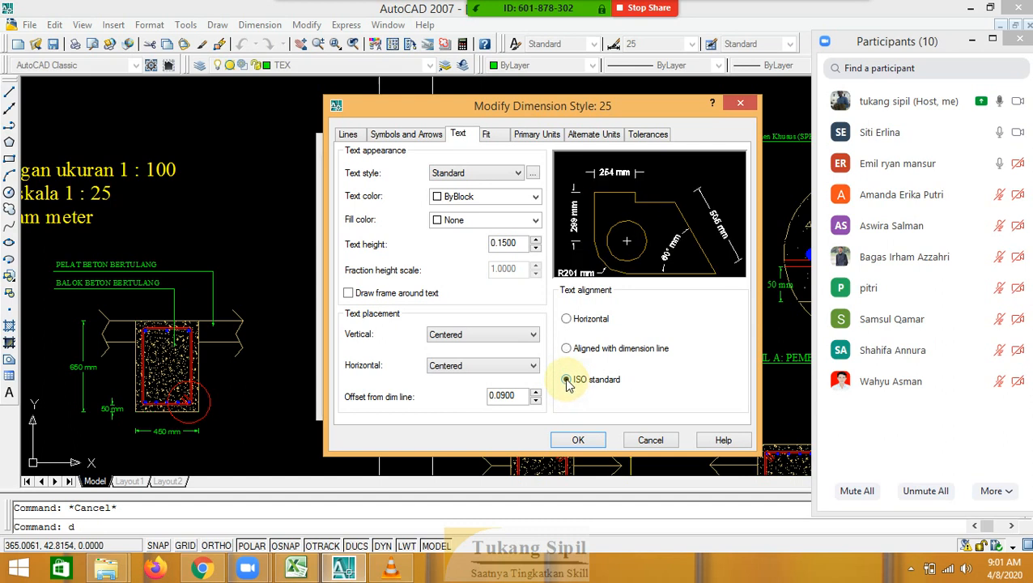
click(567, 319)
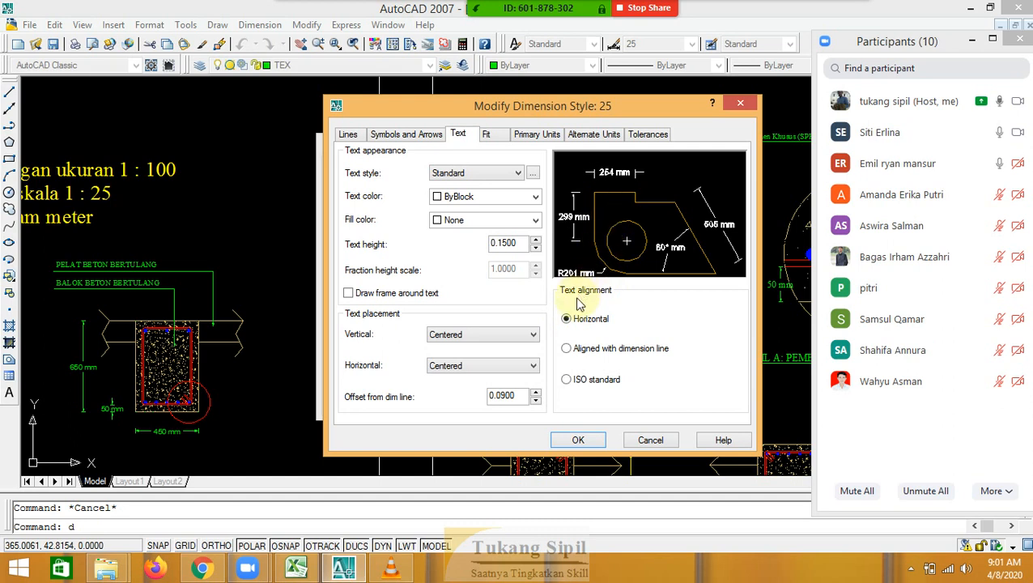
Align the text of dimension style 25 with the dimension line and make the style current
click(570, 351)
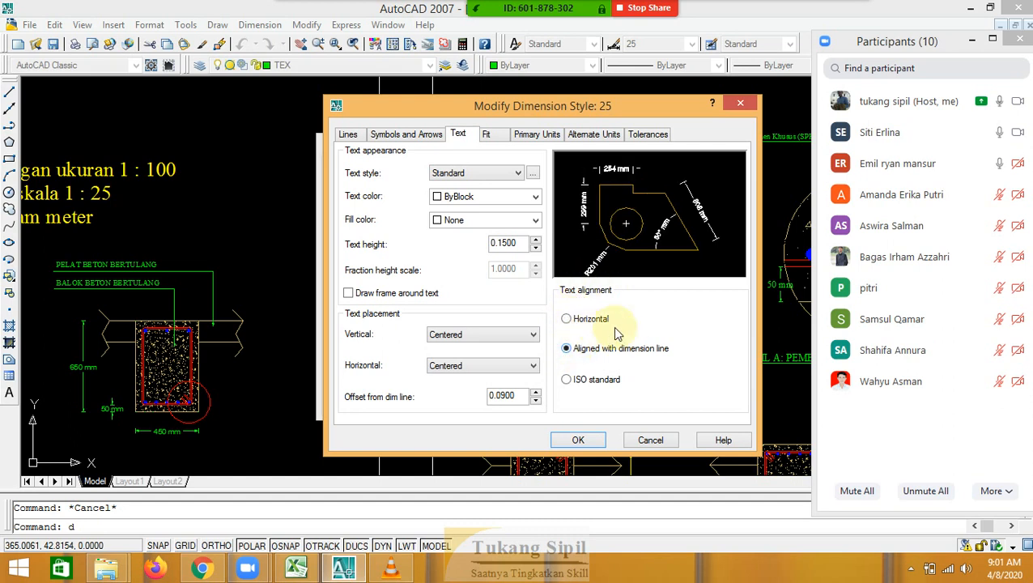
click(578, 439)
click(679, 206)
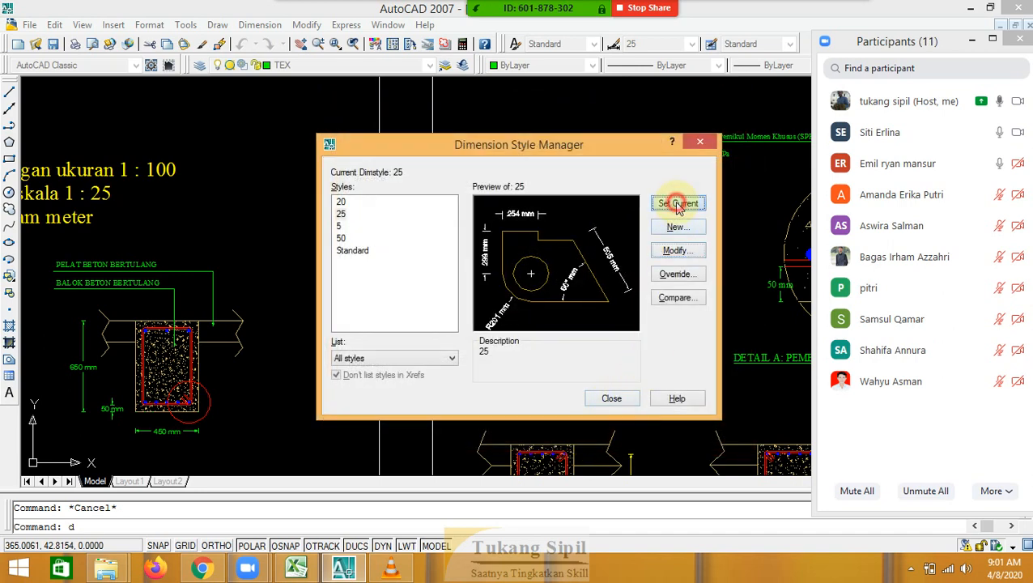
click(610, 398)
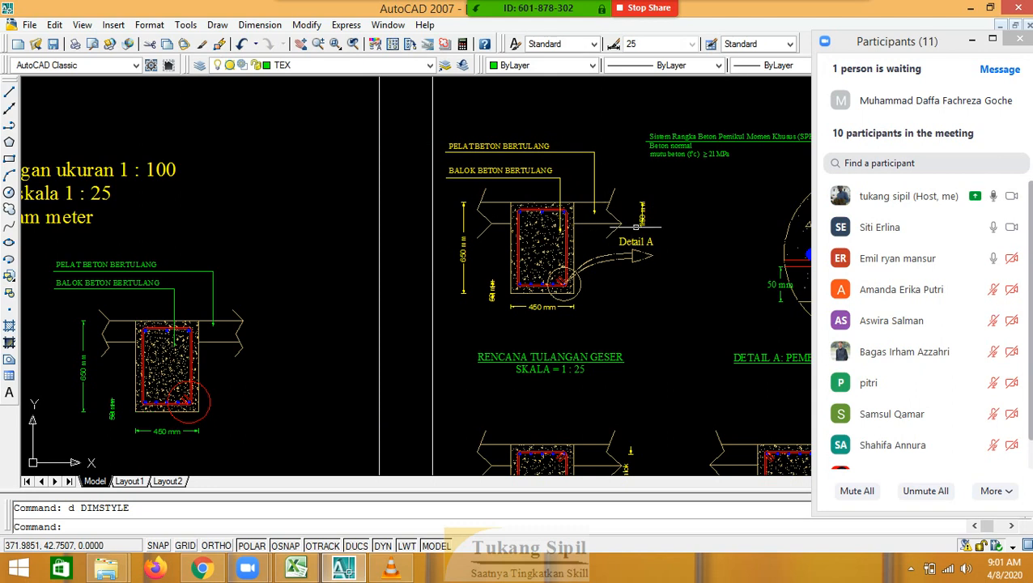
Inspect the aligned dimension text of the RENCANA TULANGAN GESER section and admit the waiting participant to the meeting
scroll(502, 258, up, 3)
middle_drag(502, 258, 411, 270)
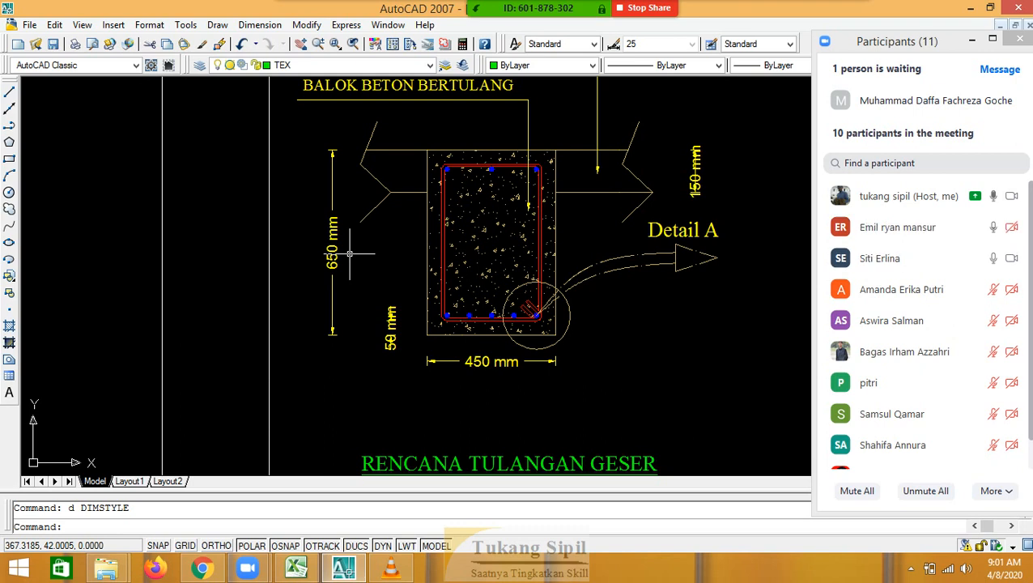
click(350, 255)
click(352, 259)
scroll(420, 306, up, 2)
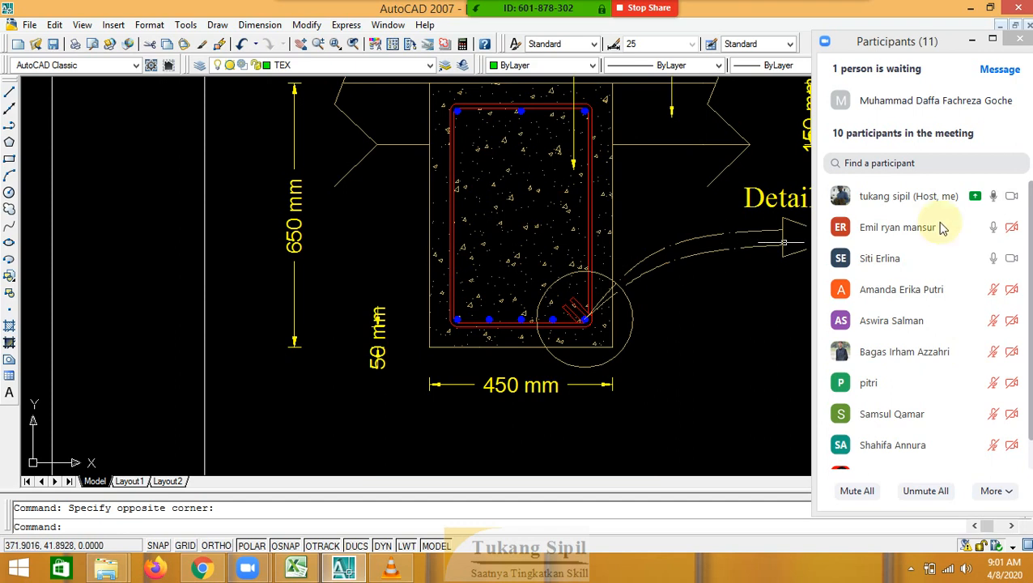
click(944, 106)
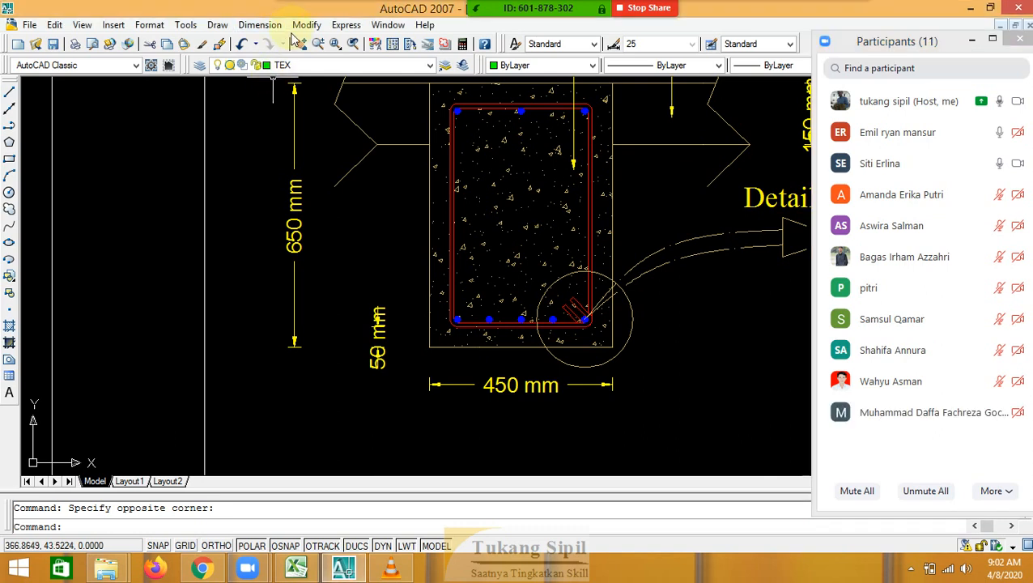
scroll(350, 275, down, 4)
scroll(422, 218, up, 3)
key(Escape)
scroll(329, 266, up, 2)
text(d)
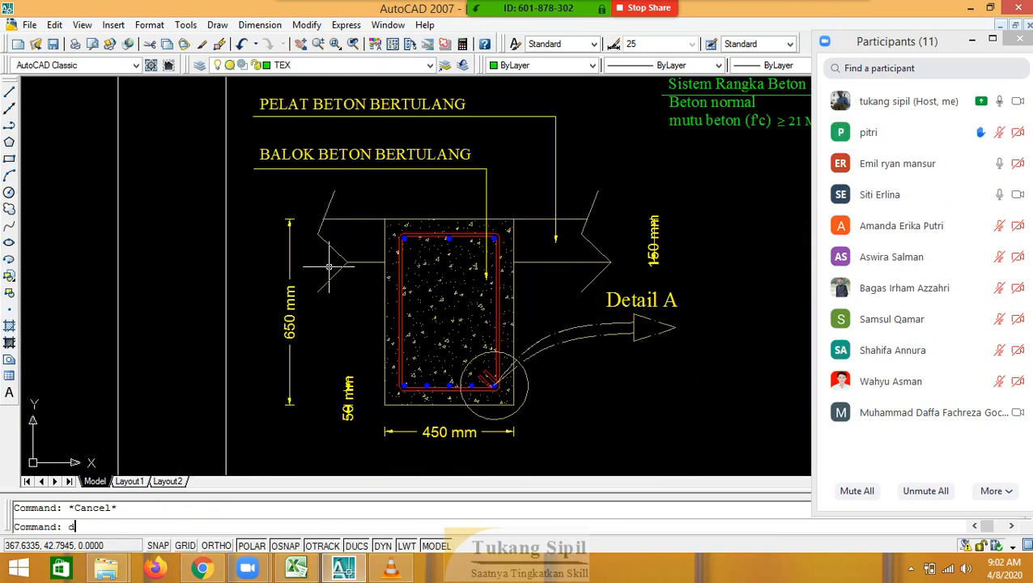
key(Return)
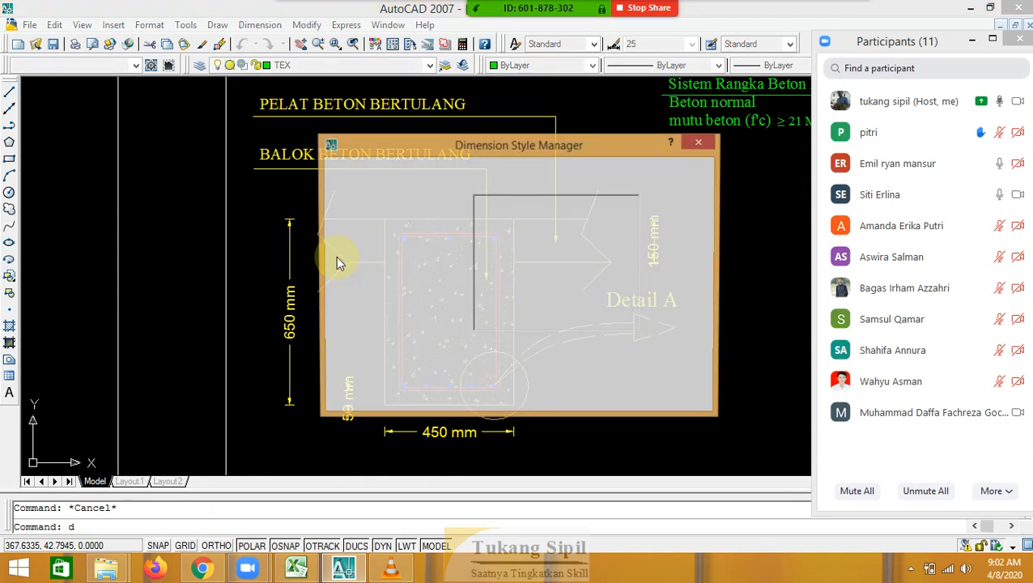
drag(433, 139, 610, 139)
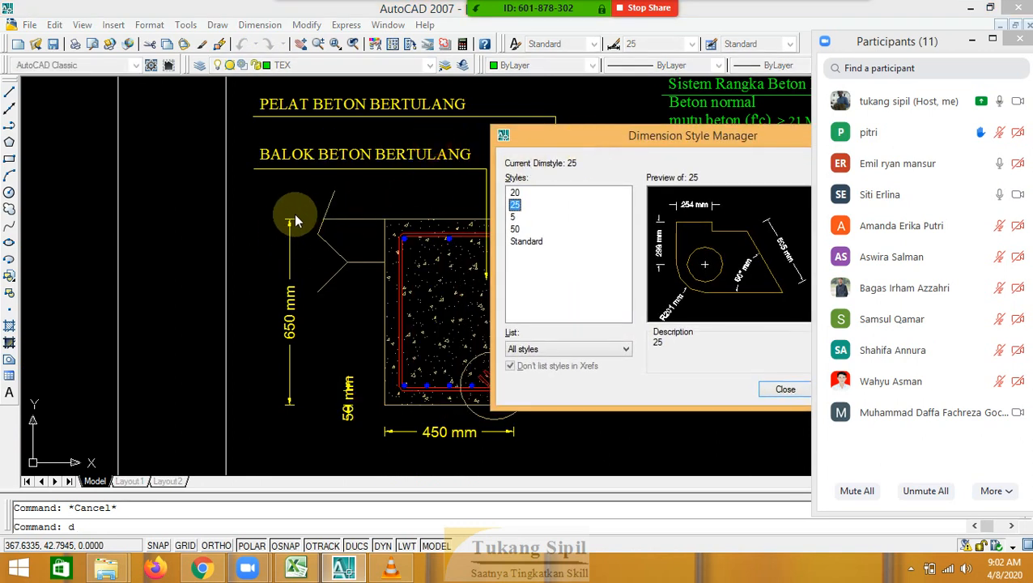
key(Escape)
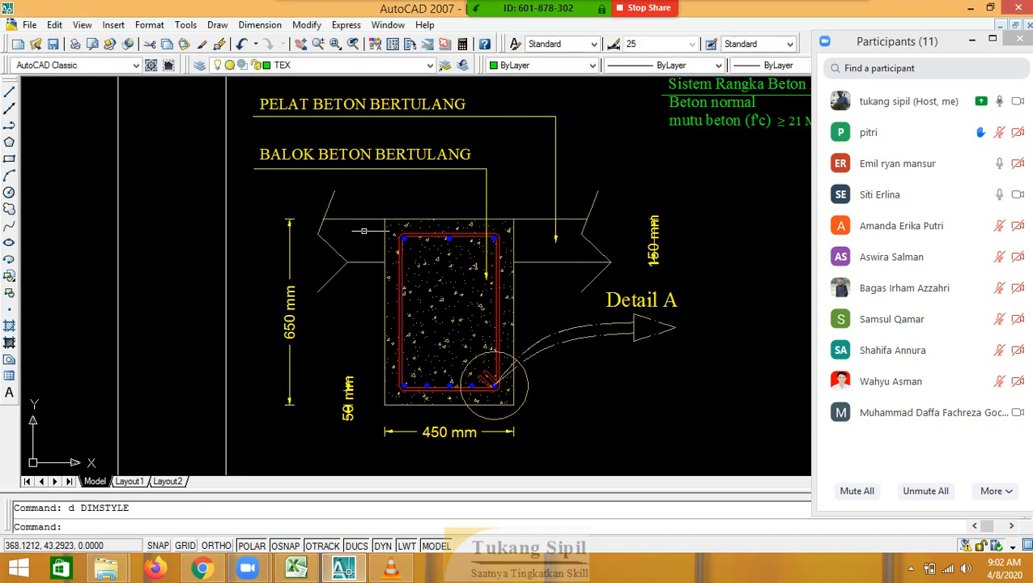
Select the 650 mm height dimension and examine its upper arrow and short extension line
scroll(276, 217, up, 4)
click(336, 181)
click(253, 218)
scroll(263, 195, down, 3)
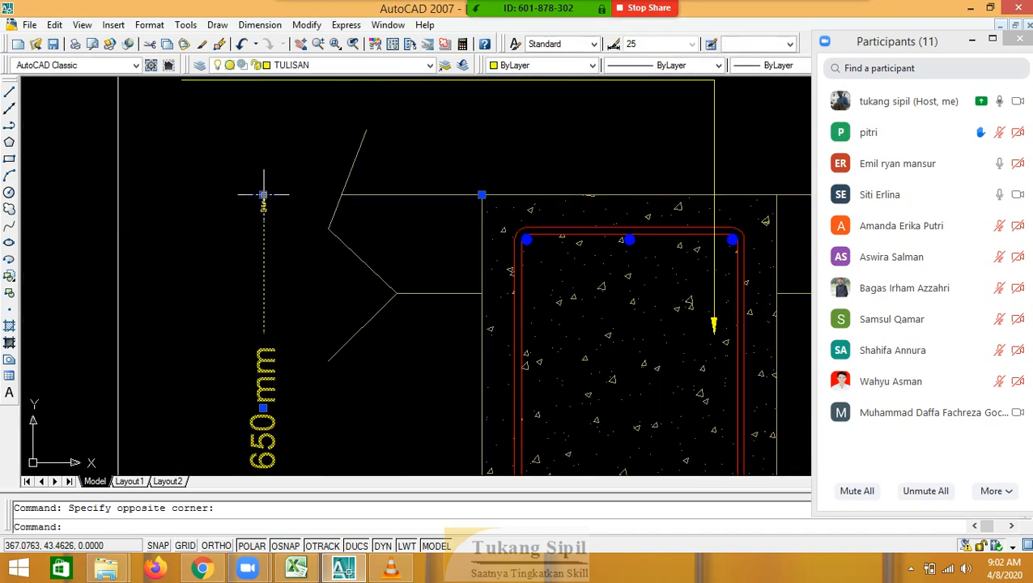
scroll(263, 194, up, 4)
scroll(296, 198, down, 2)
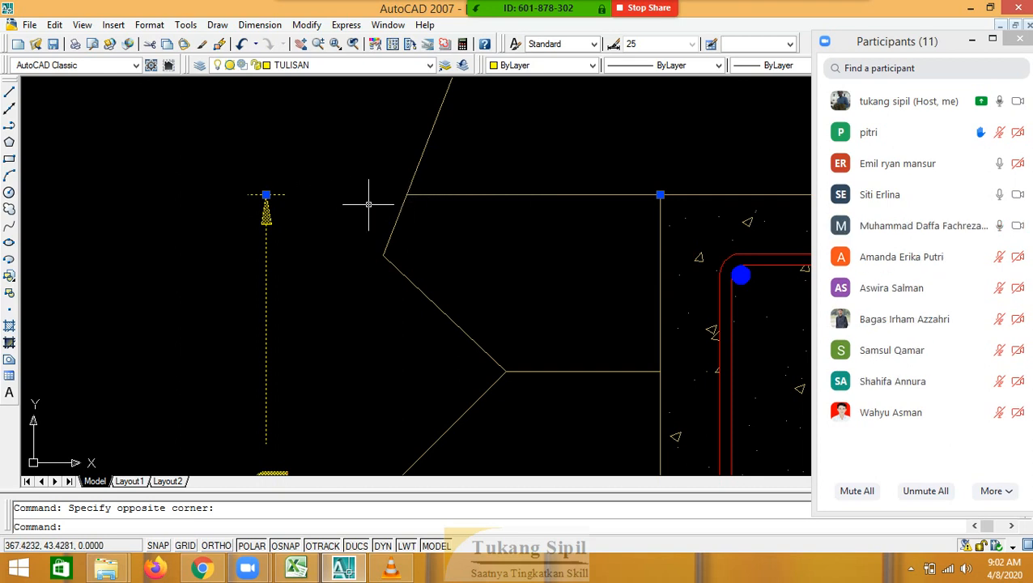
key(Escape)
click(312, 197)
click(272, 219)
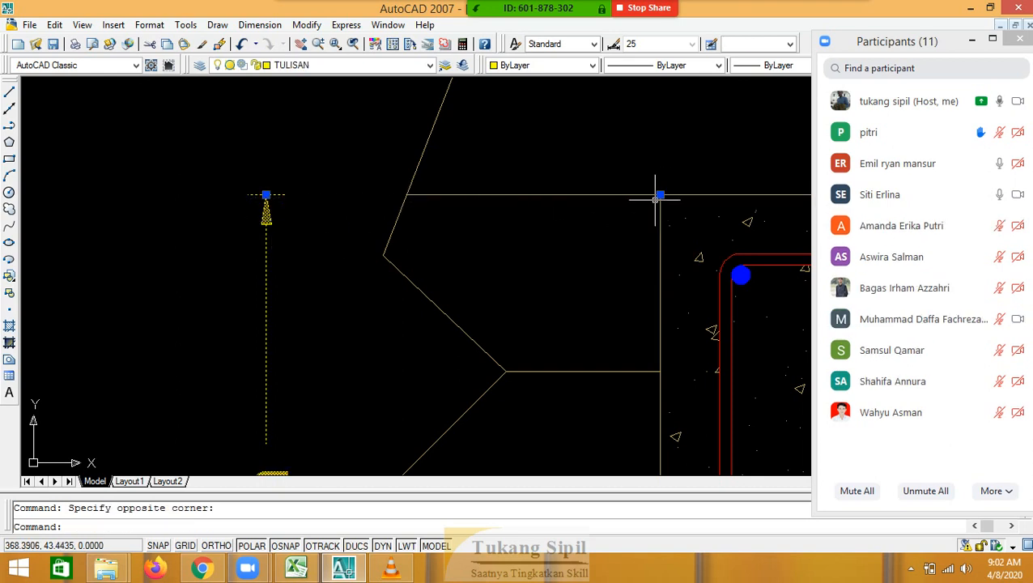
Try dimension style 25 with fixed length extension lines turned off and the style set current
mouse_move(539, 183)
middle_down()
mouse_move(427, 130)
mouse_move(378, 128)
middle_up()
scroll(378, 128, down, 2)
text(d)
key(Return)
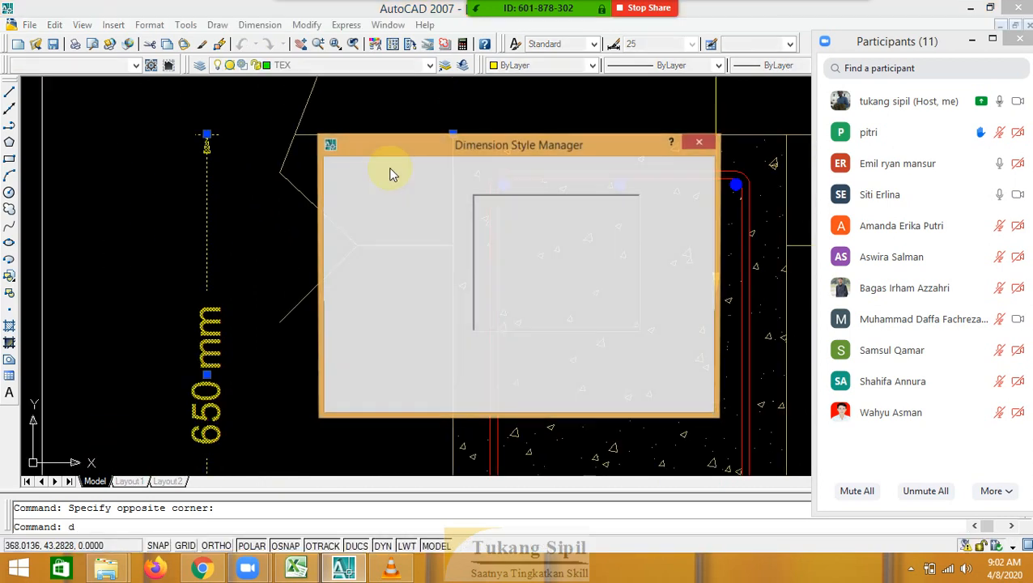
drag(501, 147, 603, 134)
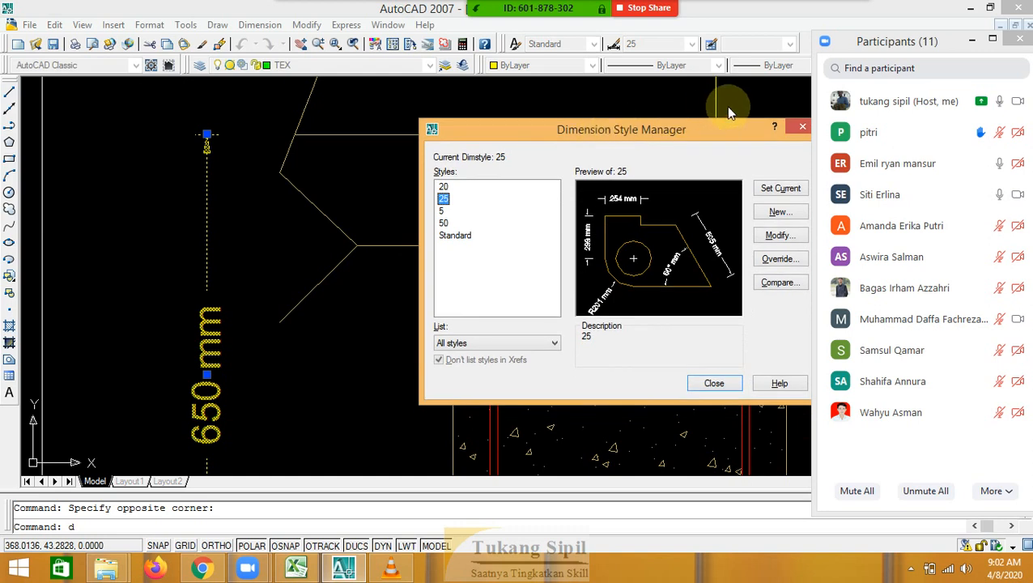
click(778, 236)
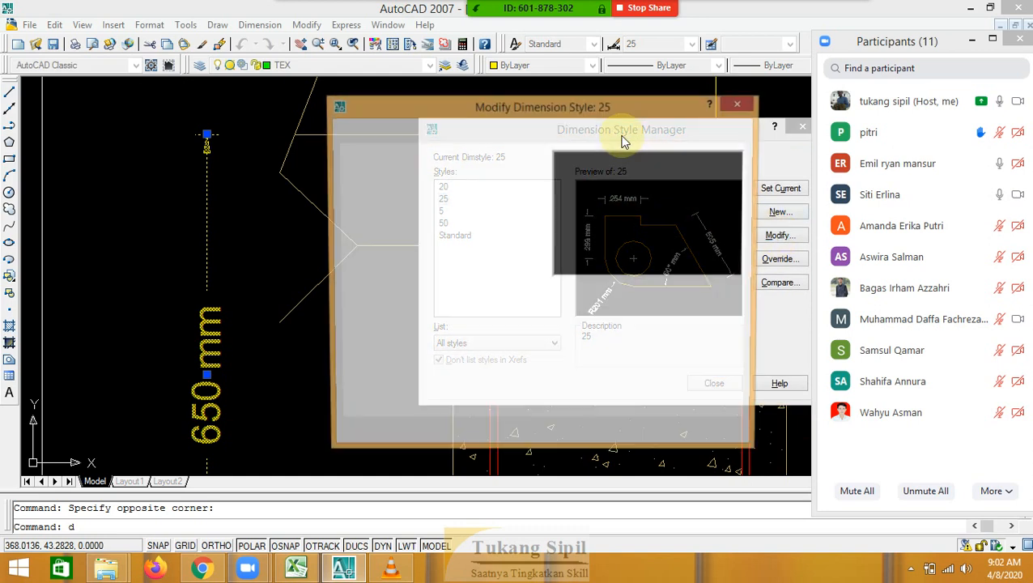
mouse_move(577, 108)
mouse_down()
mouse_move(644, 105)
mouse_move(587, 100)
mouse_up()
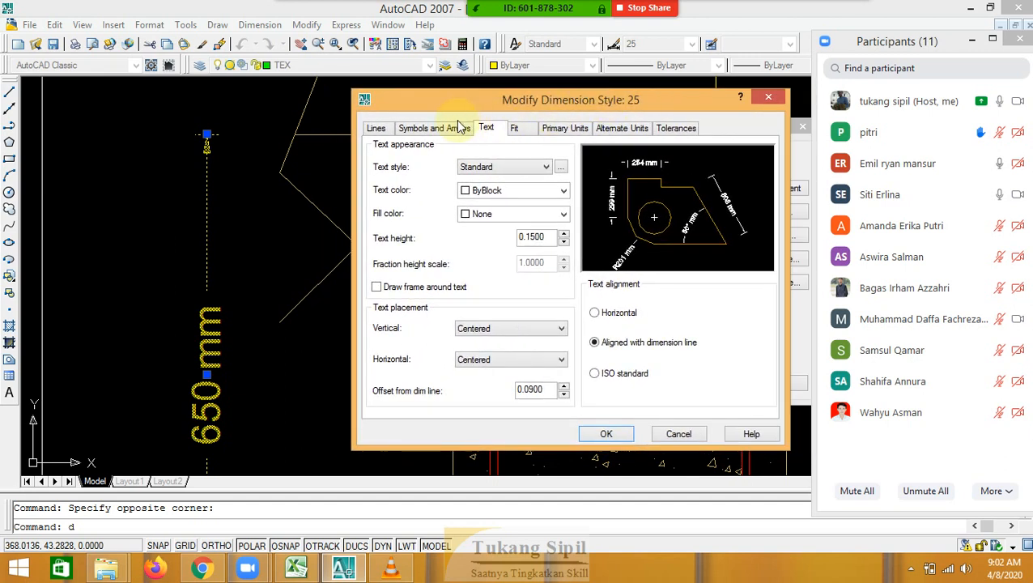
click(376, 130)
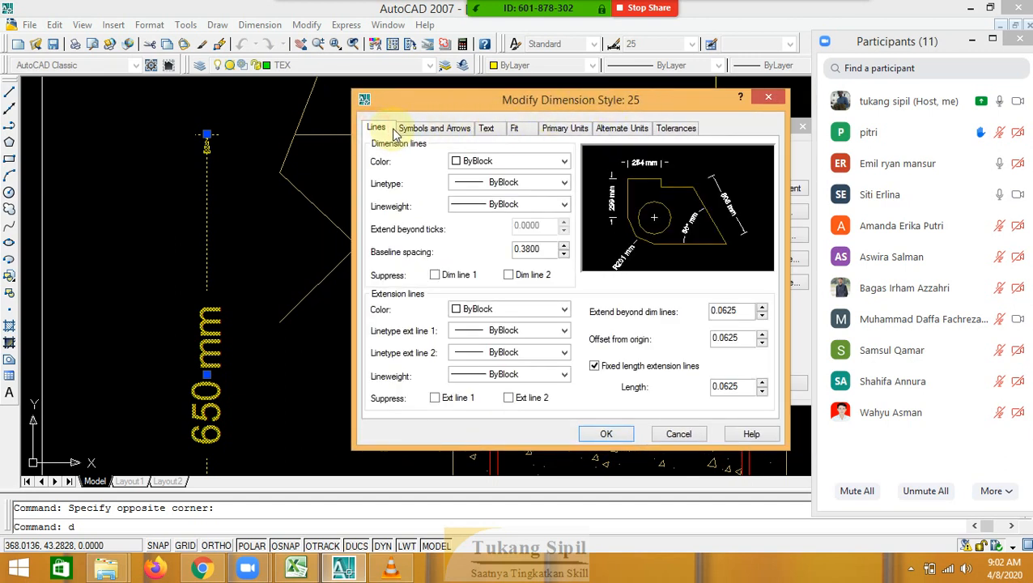
click(594, 367)
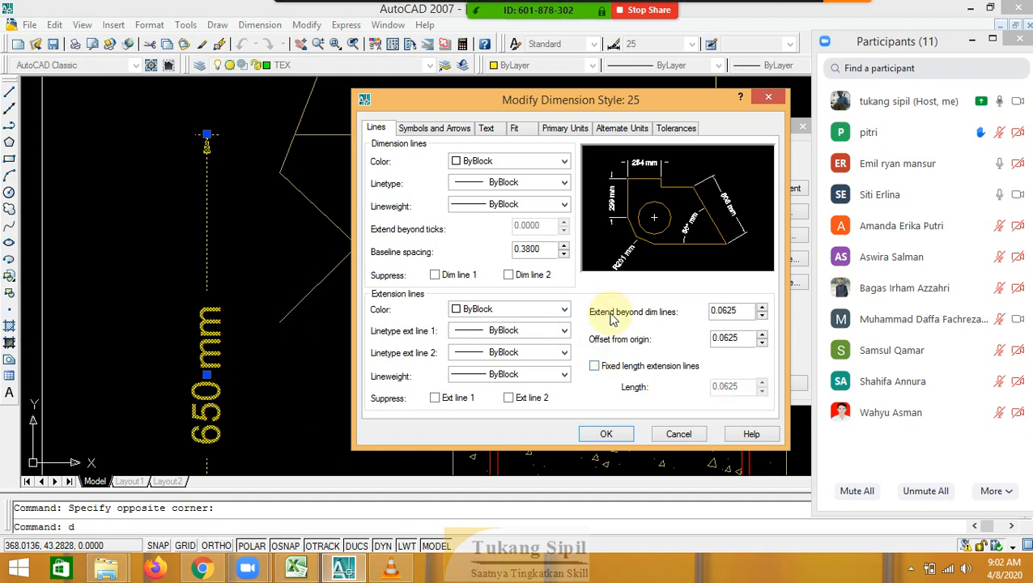
click(605, 434)
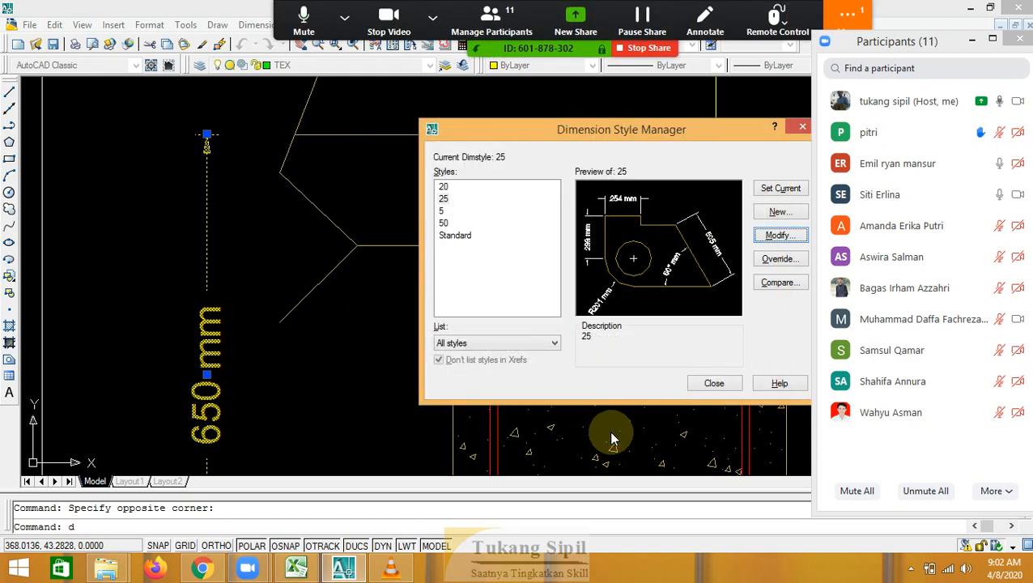
click(782, 187)
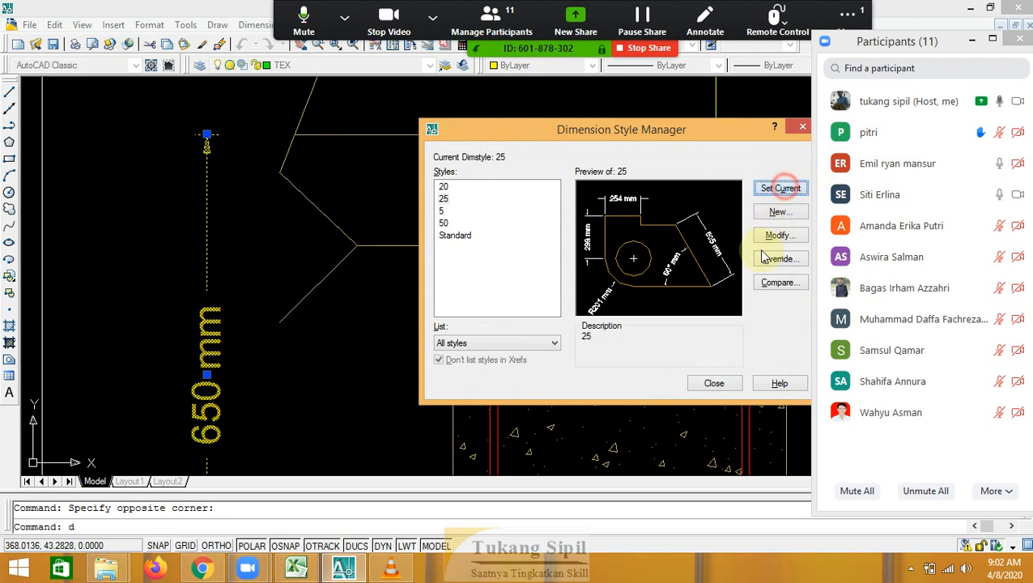
click(713, 383)
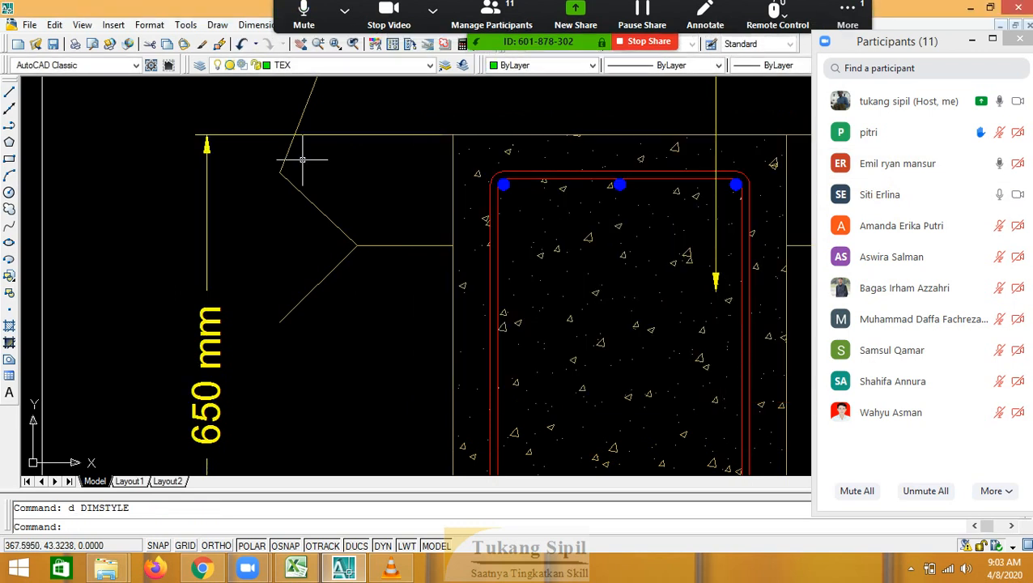
Examine how the 650 mm dimension's extension line reaches the beam edge in the RENCANA TULANGAN GESER section
click(300, 152)
click(219, 121)
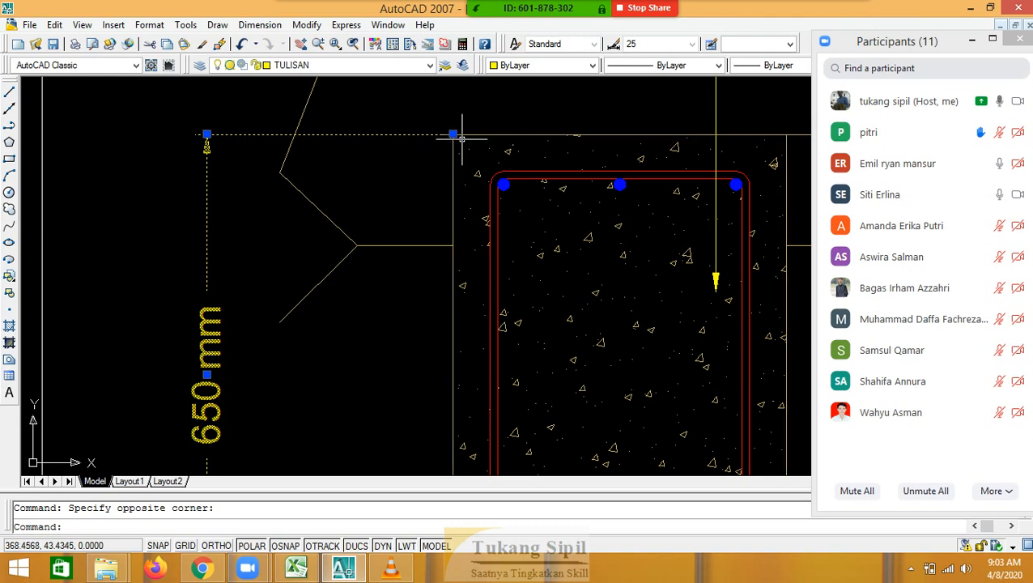
scroll(453, 133, down, 5)
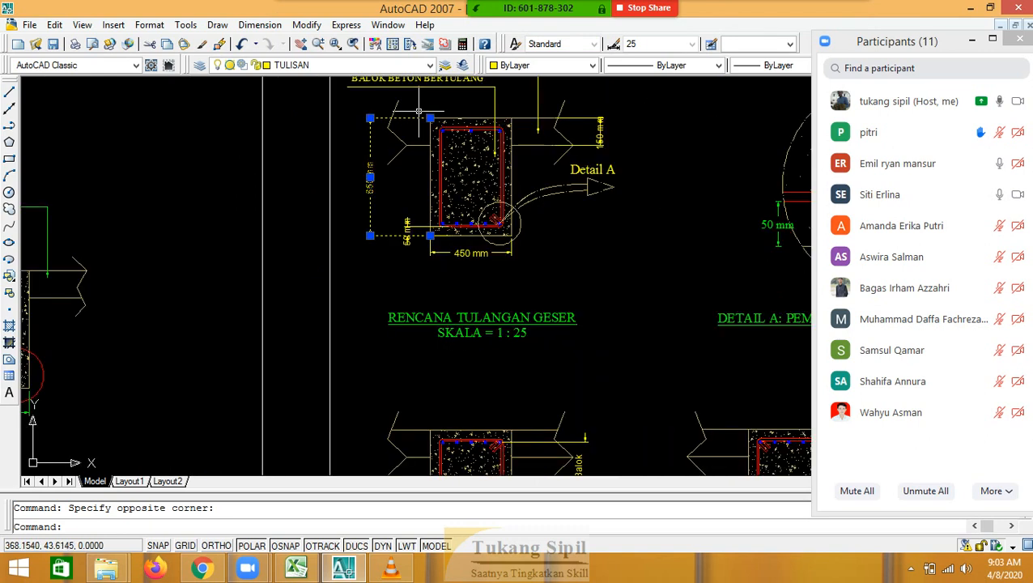
scroll(412, 156, up, 1)
key(Escape)
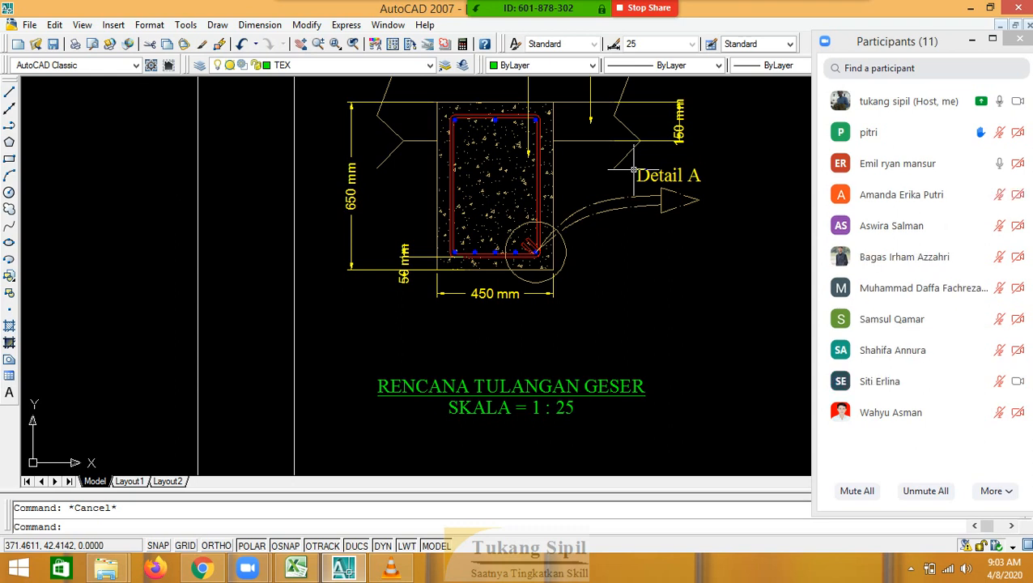
Open dimension style 25 for modification and lower the participant's raised hand in the meeting
key(Return)
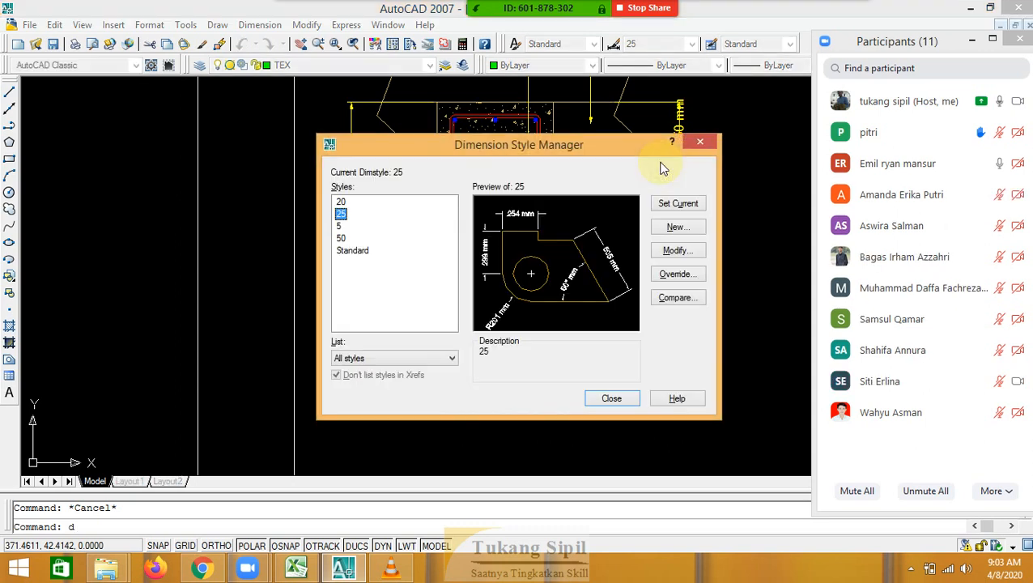
click(676, 250)
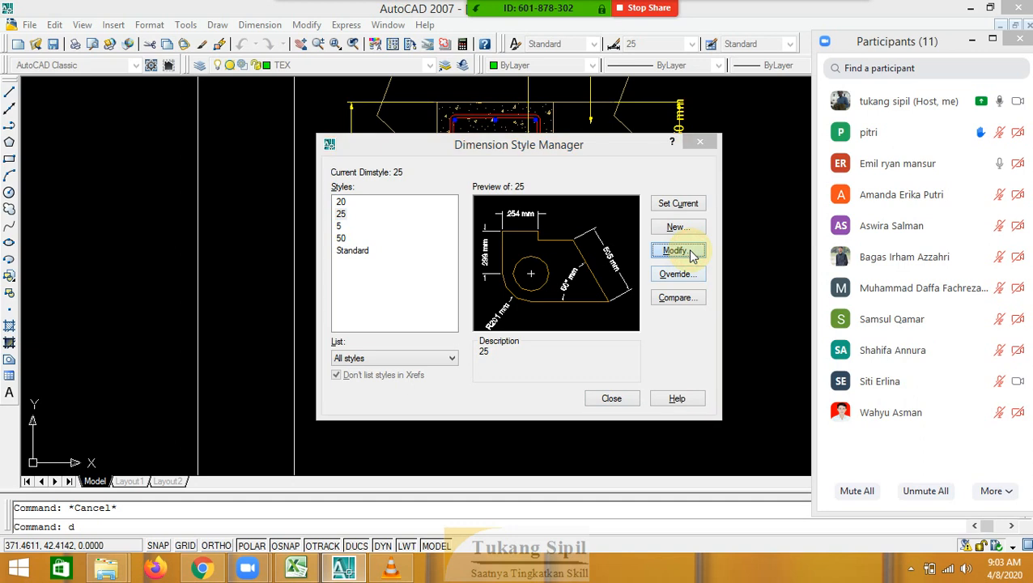
mouse_move(931, 140)
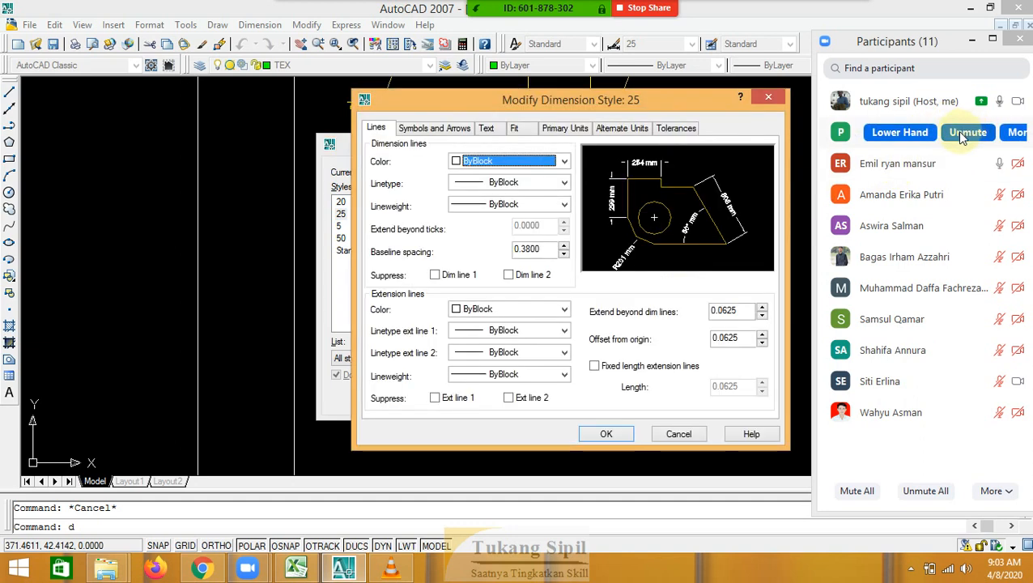
click(900, 133)
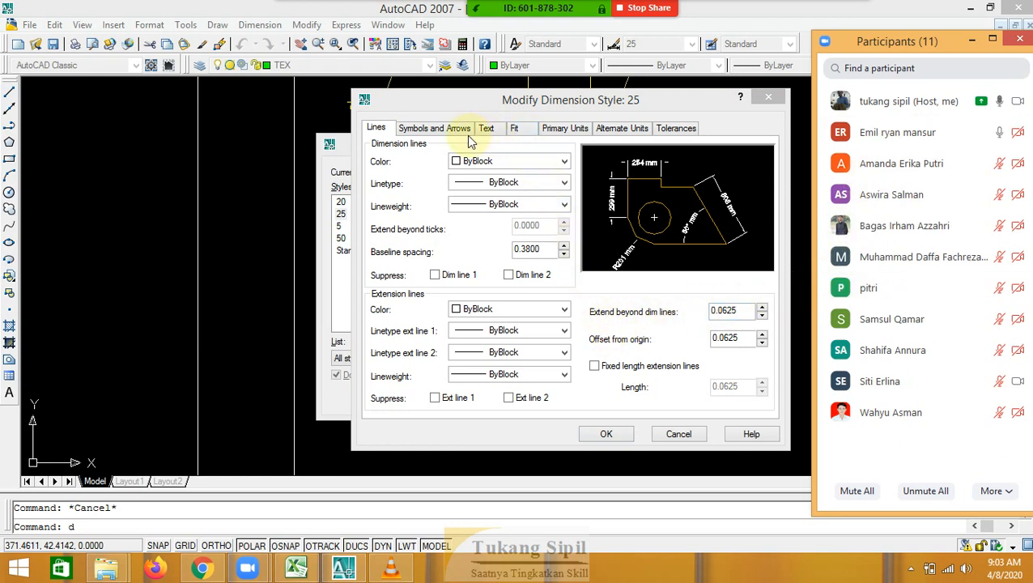
Turn on fixed length extension lines in dimension style 25 and make the style current
click(595, 374)
click(595, 368)
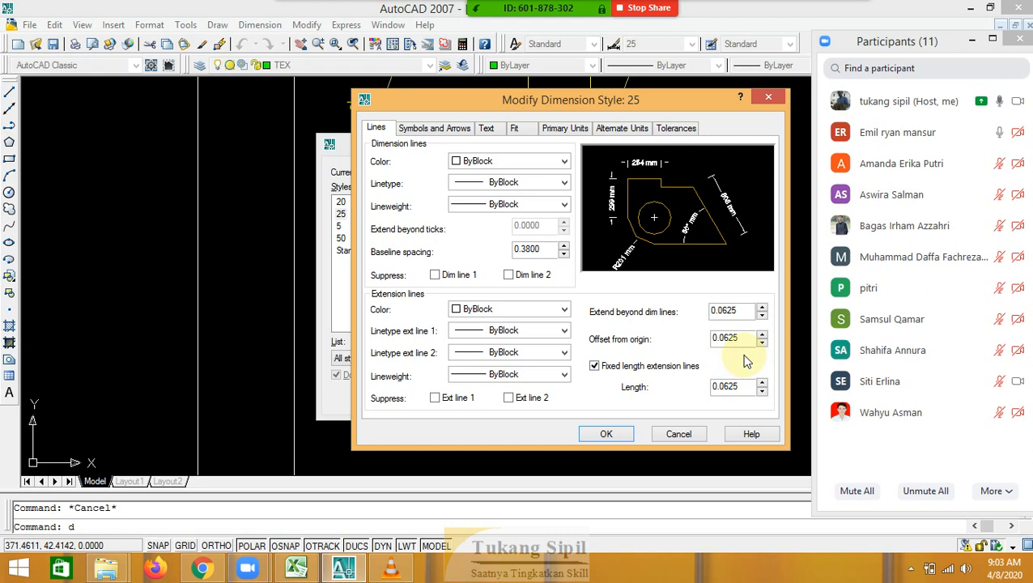
click(736, 386)
click(618, 435)
click(697, 206)
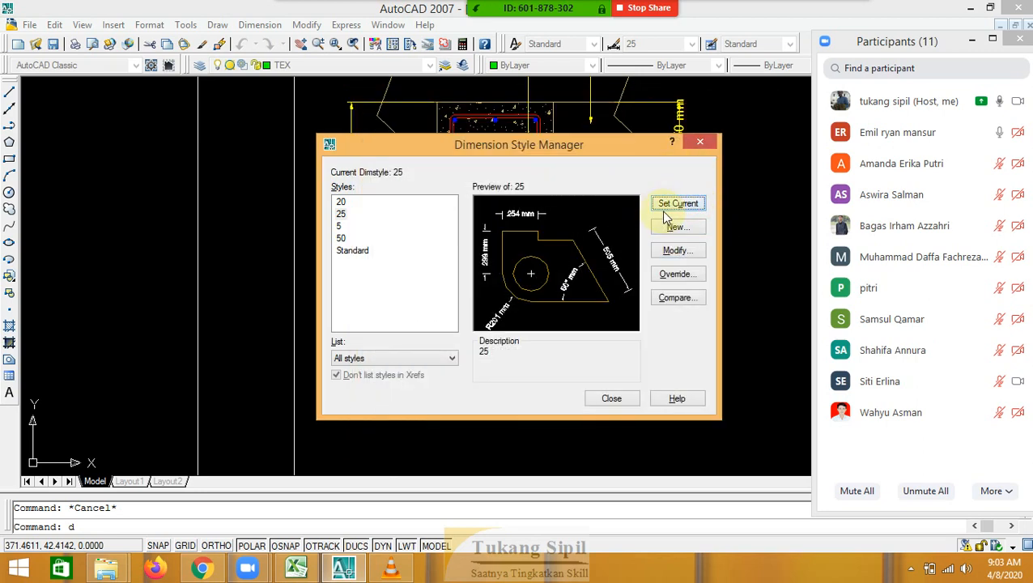
click(615, 398)
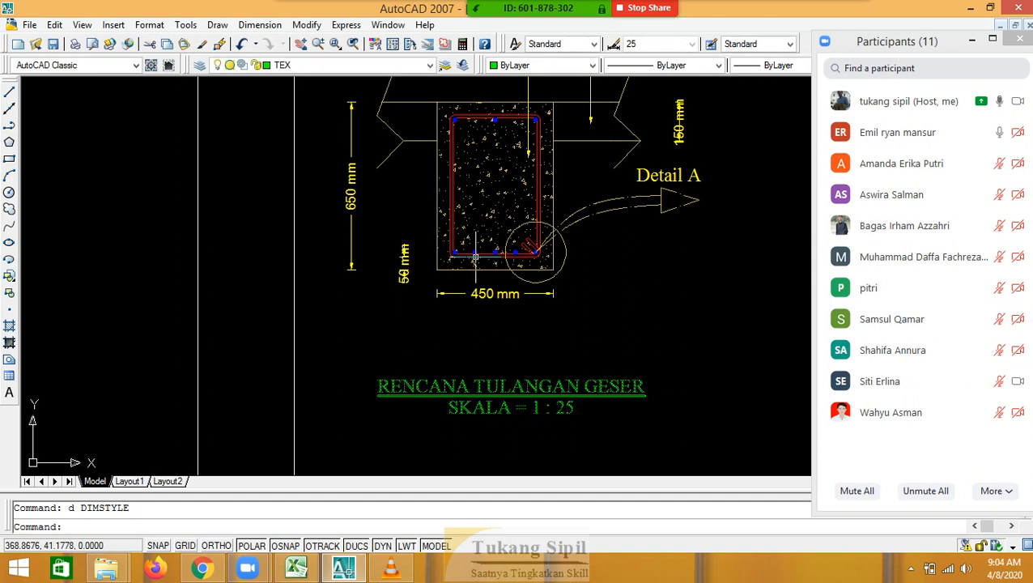
Examine the fixed length extension line at the upper arrow of the 650 mm dimension up close
scroll(348, 138, up, 2)
middle_drag(352, 101, 348, 137)
scroll(364, 143, up, 1)
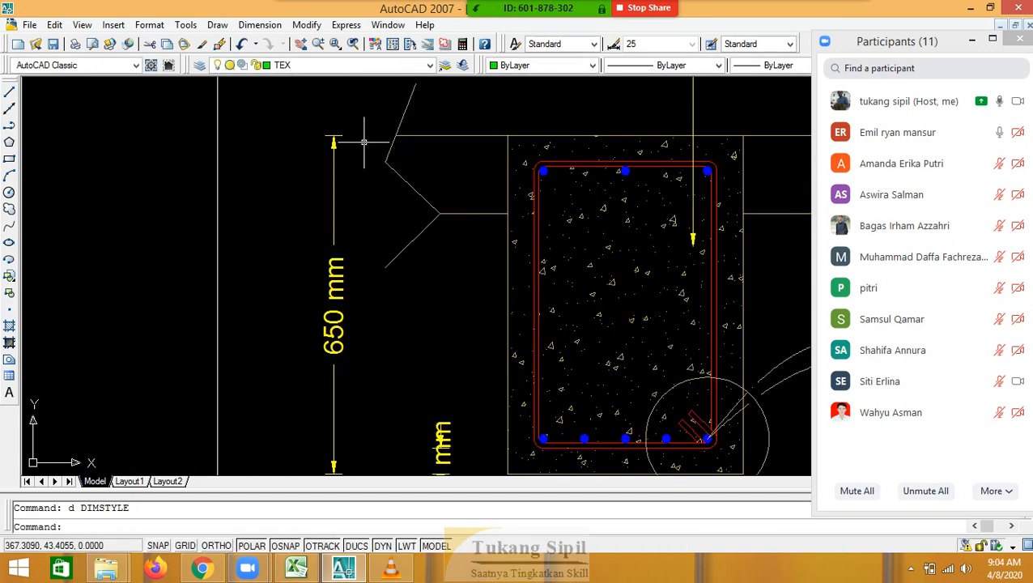
click(331, 139)
scroll(331, 139, up, 1)
scroll(356, 142, up, 5)
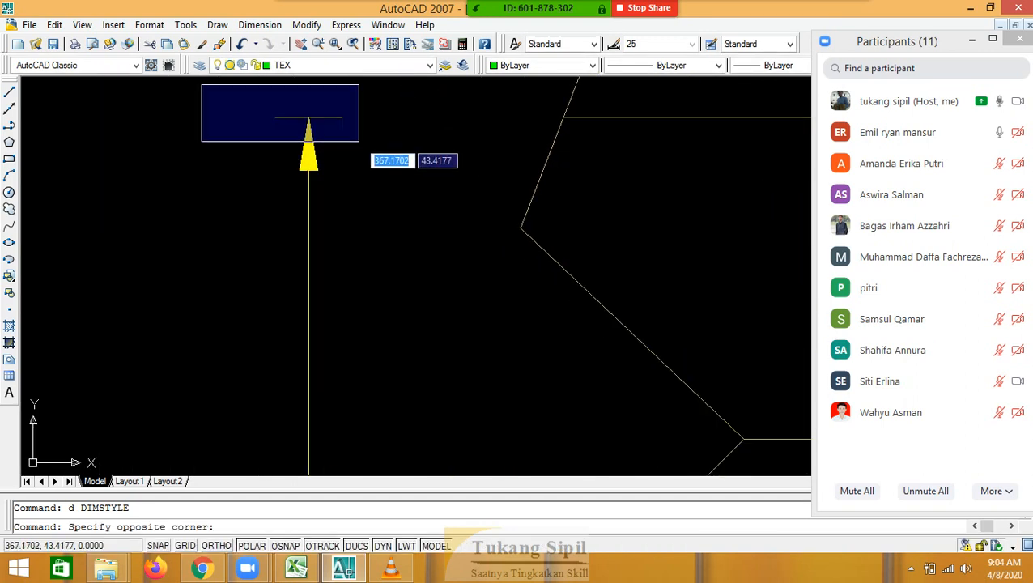
click(345, 237)
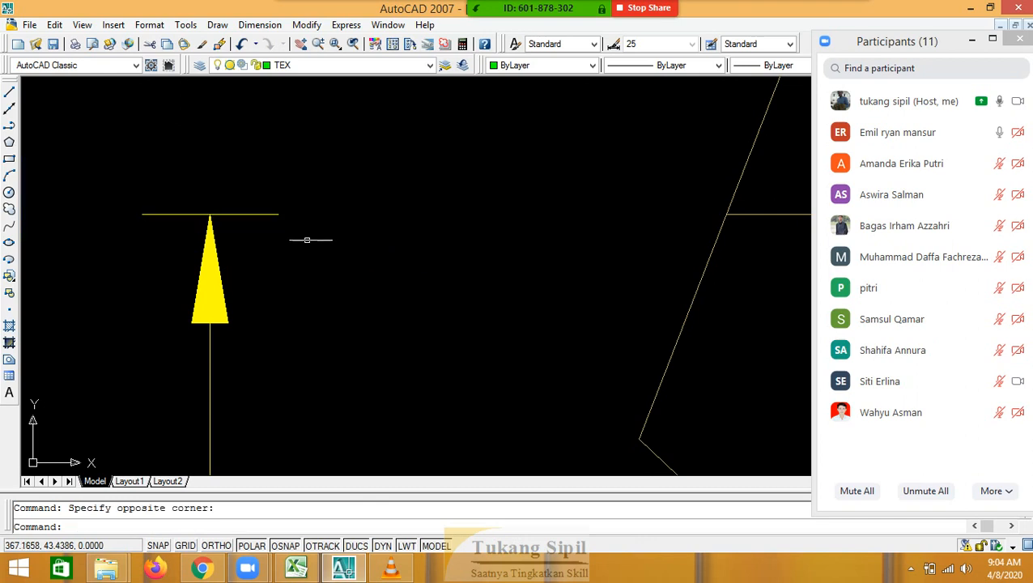
click(135, 181)
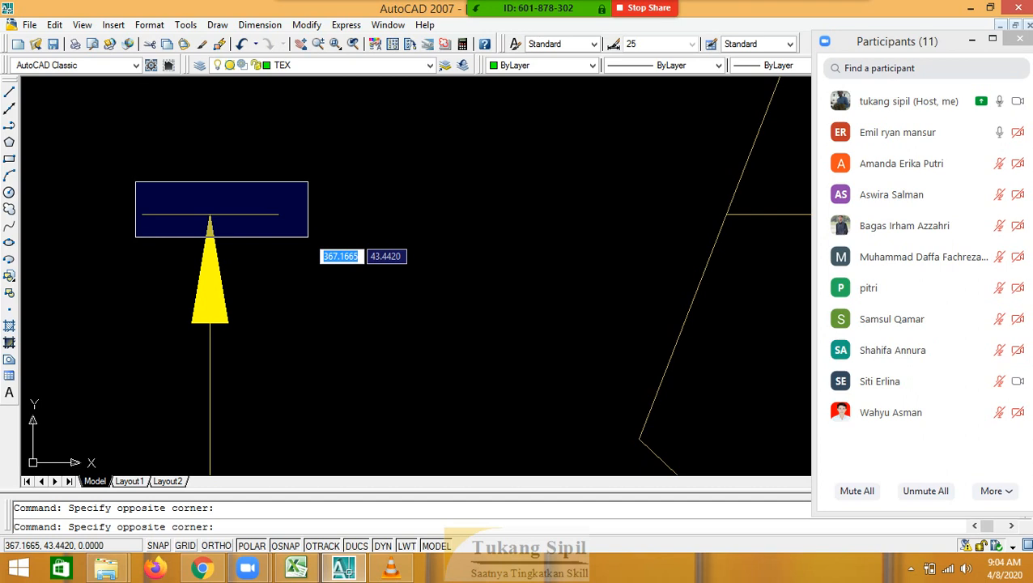
key(Escape)
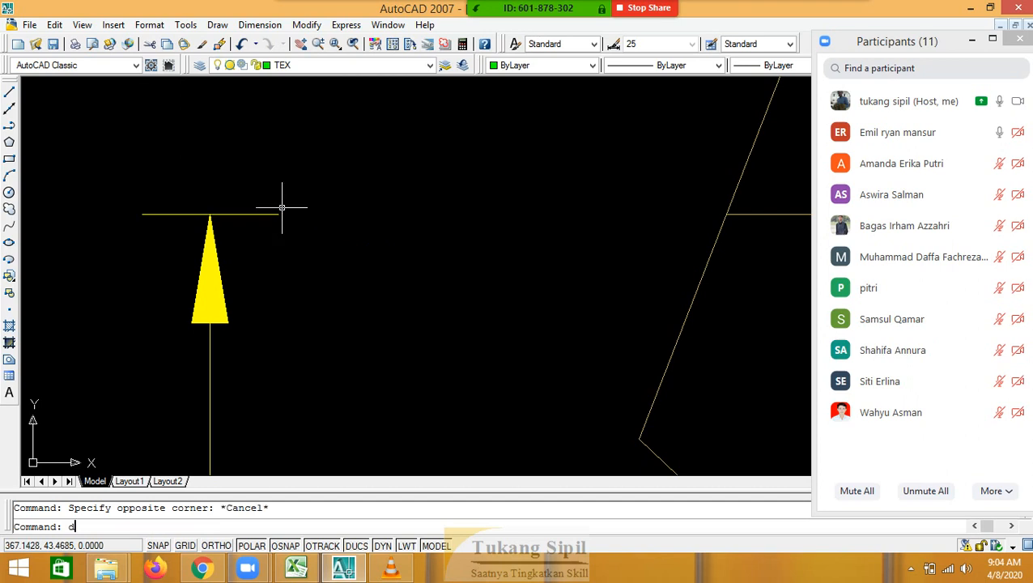
Set dimension style 25's fixed extension line length, offset from origin and extension beyond dimension lines to 0.1, and make the style current
key(Return)
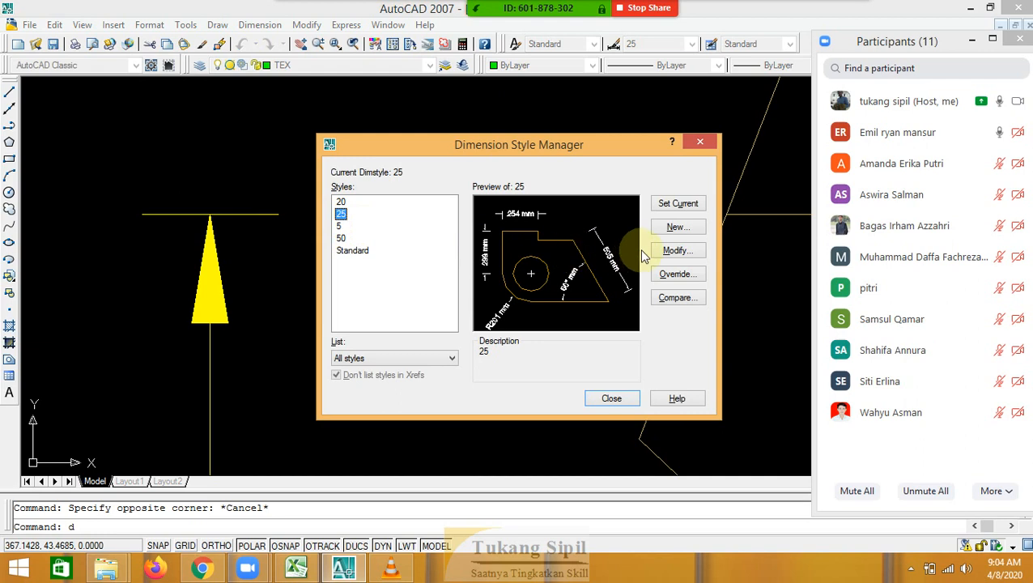
click(677, 250)
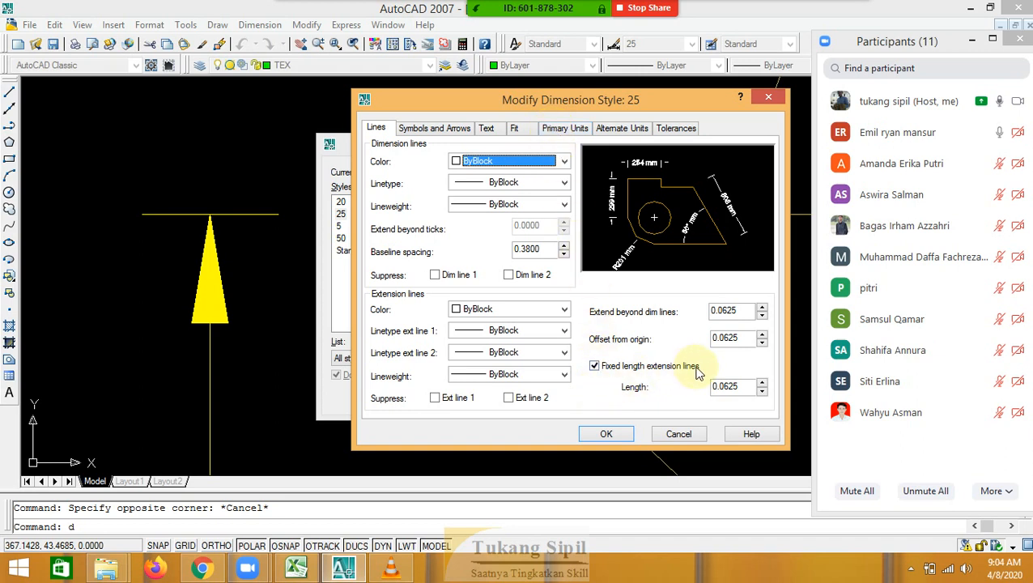
drag(739, 387, 724, 387)
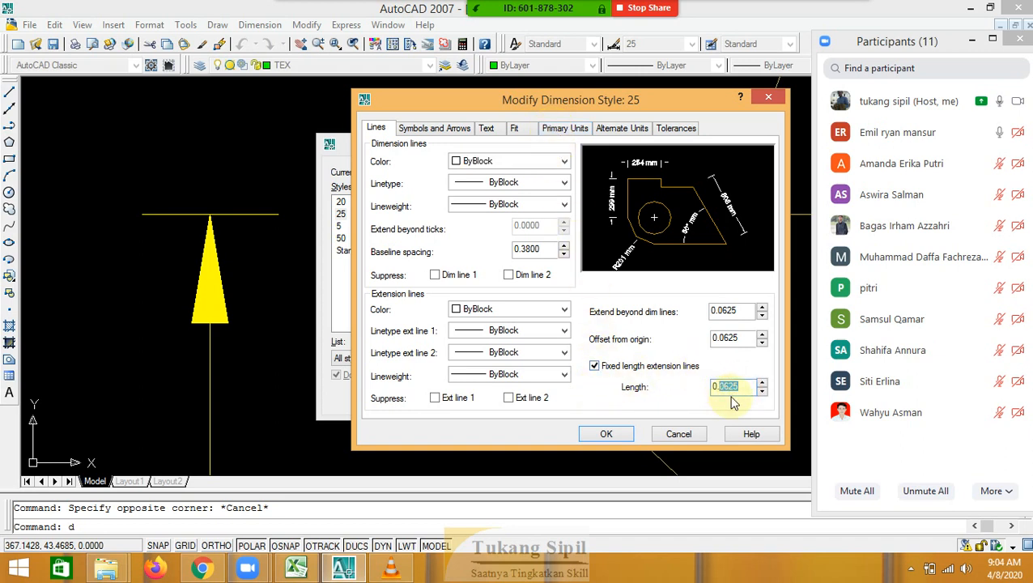
drag(744, 339, 722, 340)
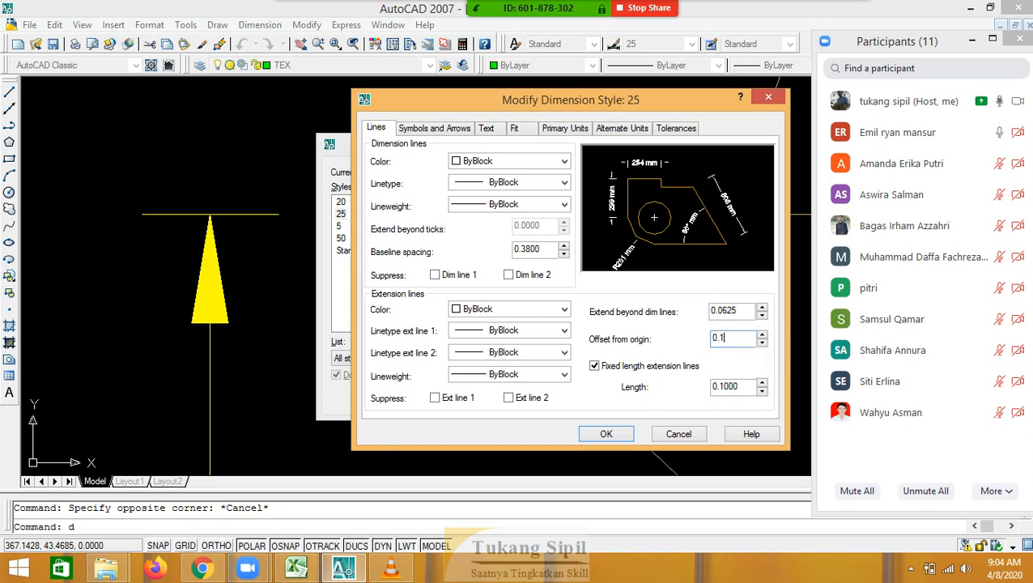
drag(743, 312, 718, 313)
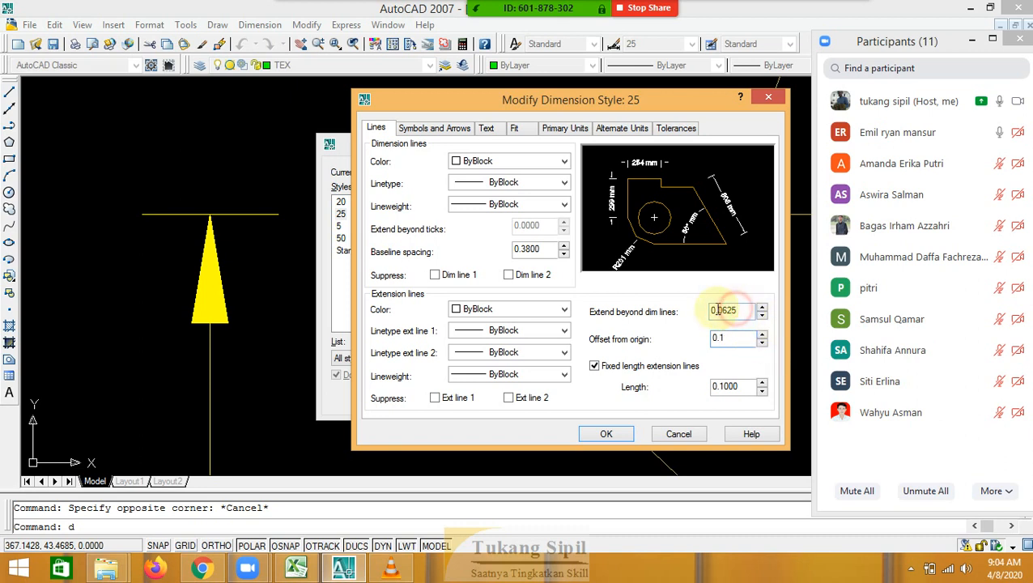
text(.)
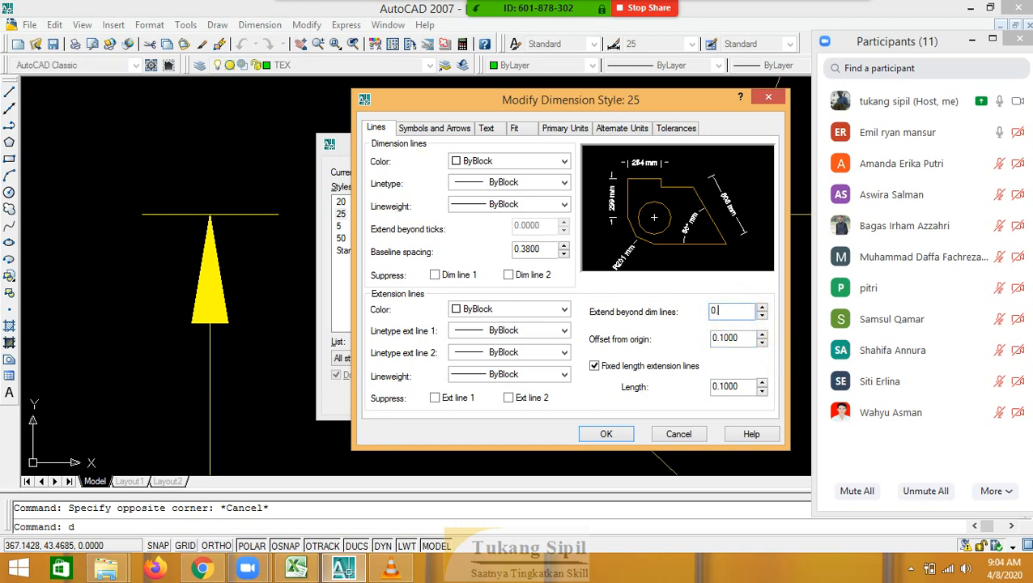
text(1)
click(745, 338)
click(621, 434)
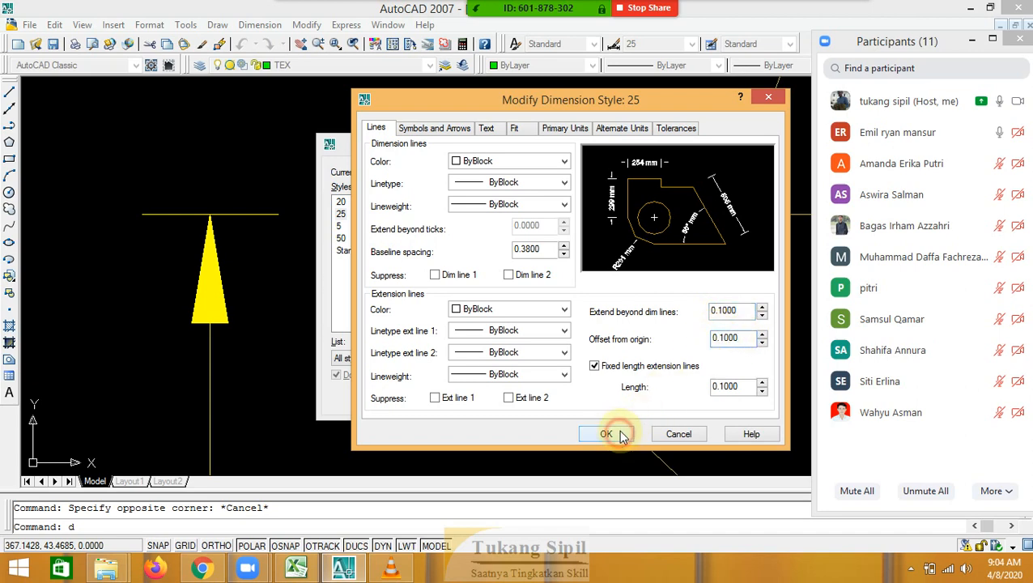
click(680, 203)
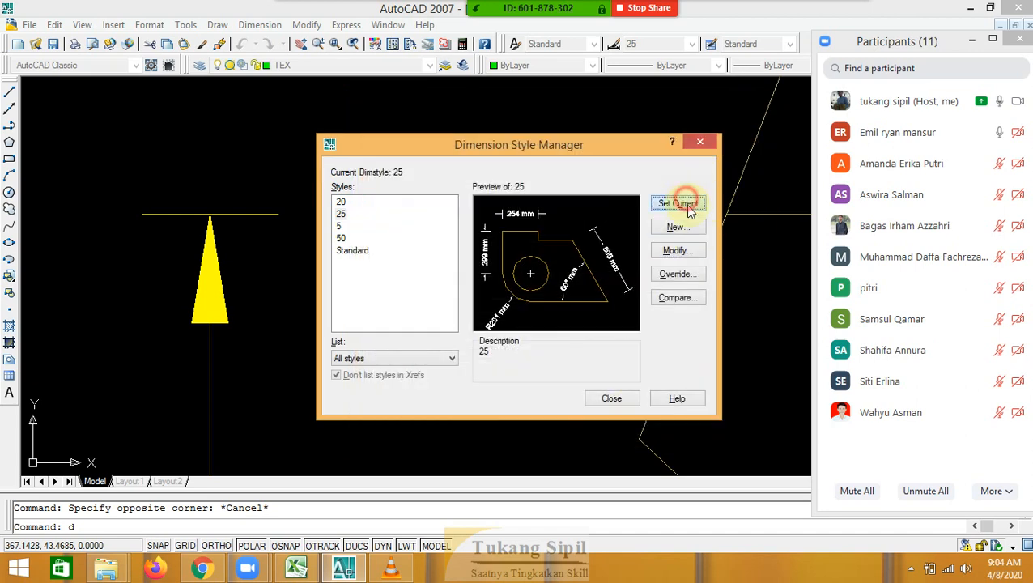
click(610, 398)
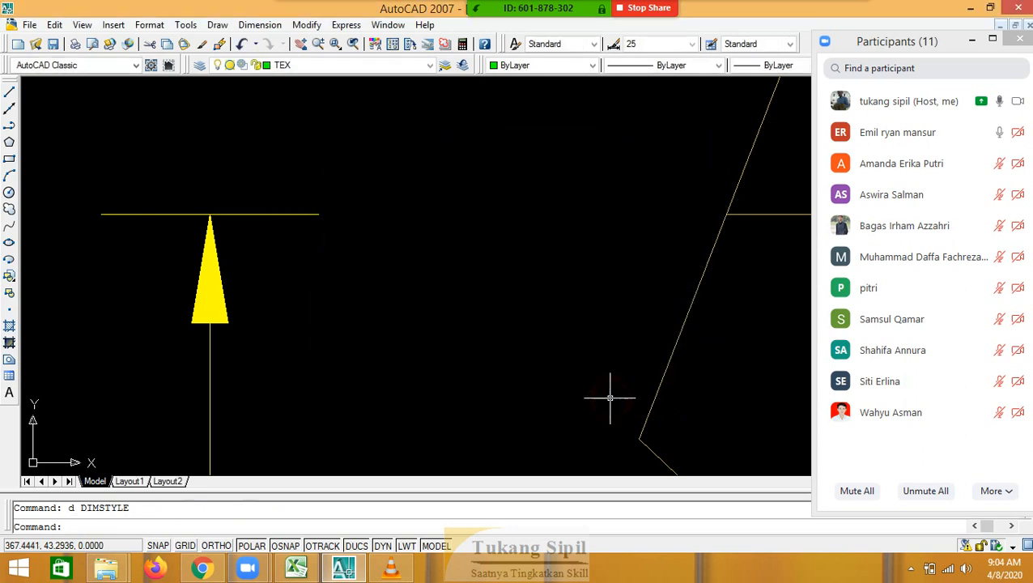
Examine the extension line on both sides of the upper arrow of the 650 mm dimension
click(68, 187)
click(339, 229)
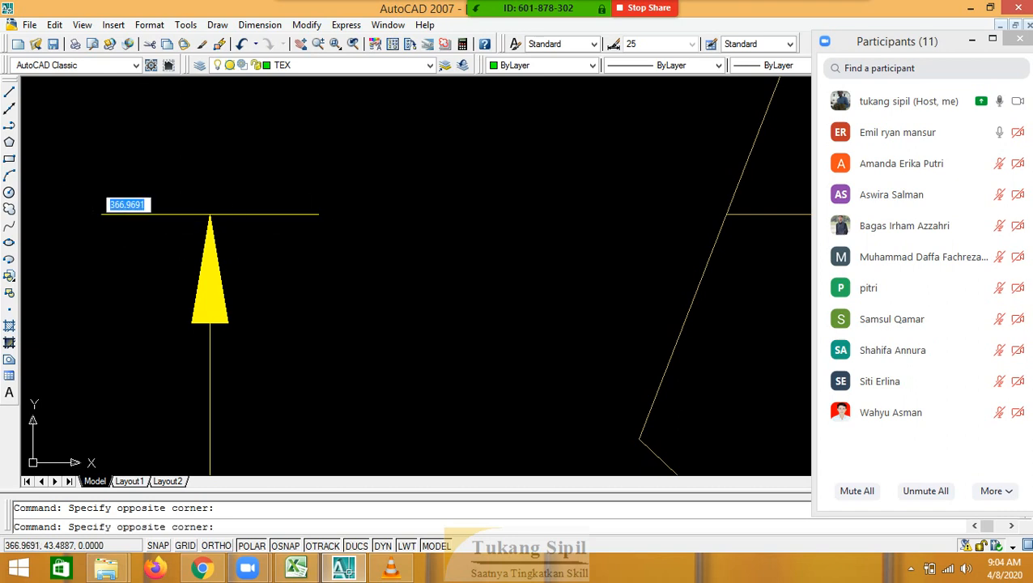
click(92, 184)
click(146, 168)
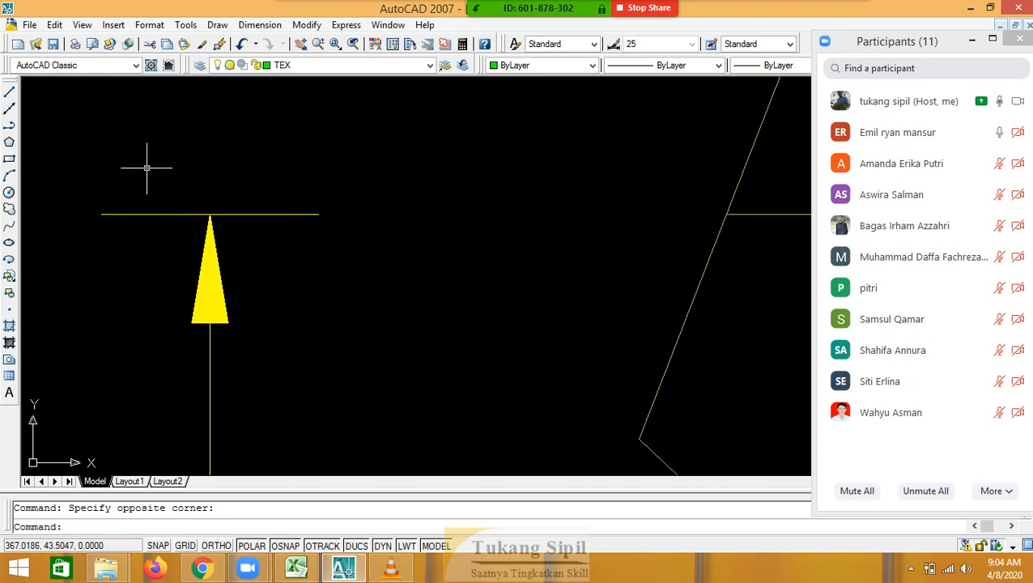
click(193, 169)
click(346, 229)
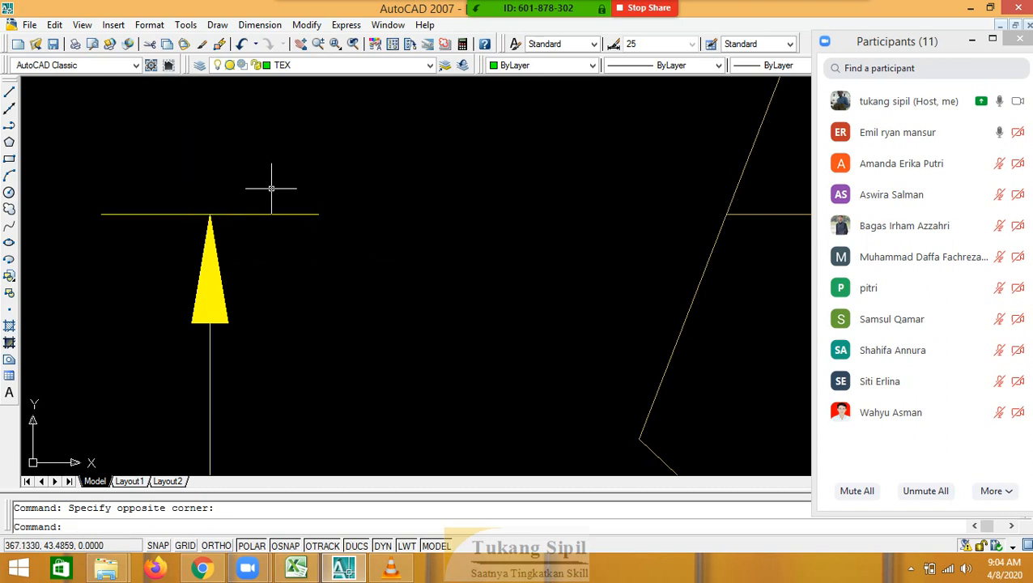
Set the extension beyond dimension lines to 0.5 in dimension style 25 and make the style current
key(Return)
click(671, 254)
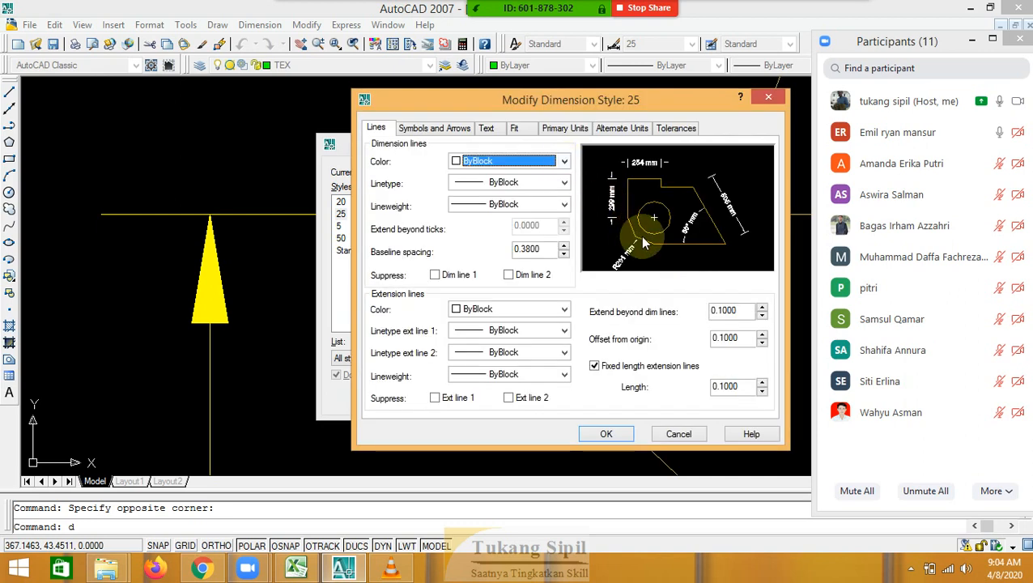
drag(740, 310, 721, 309)
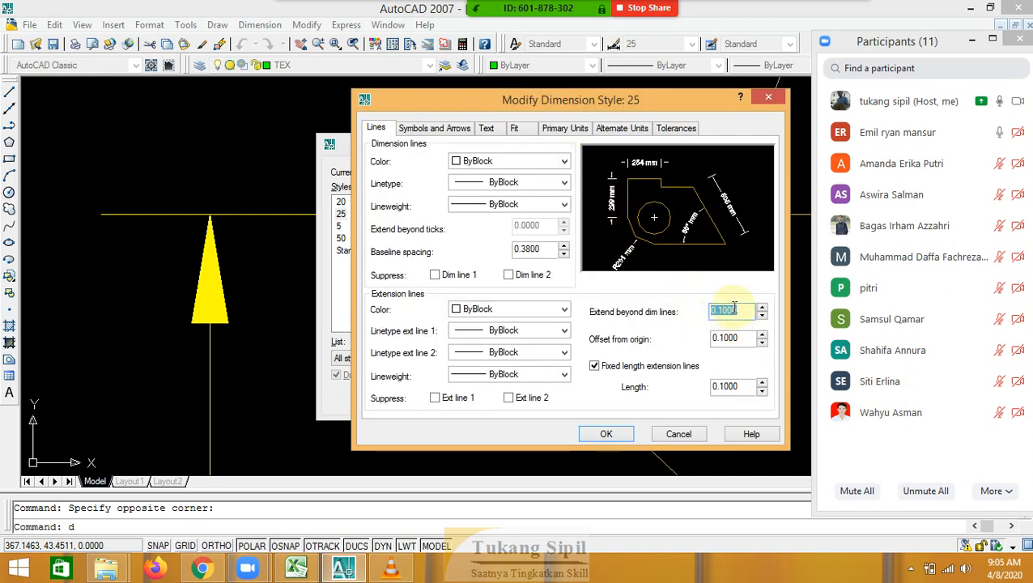
click(724, 308)
key(BackSpace)
text(5)
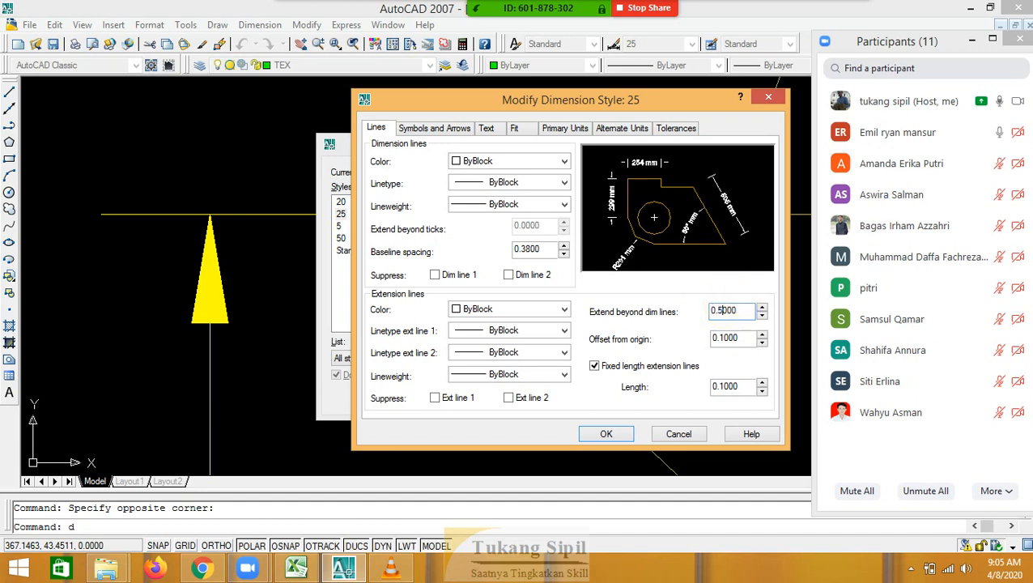
click(611, 438)
click(670, 205)
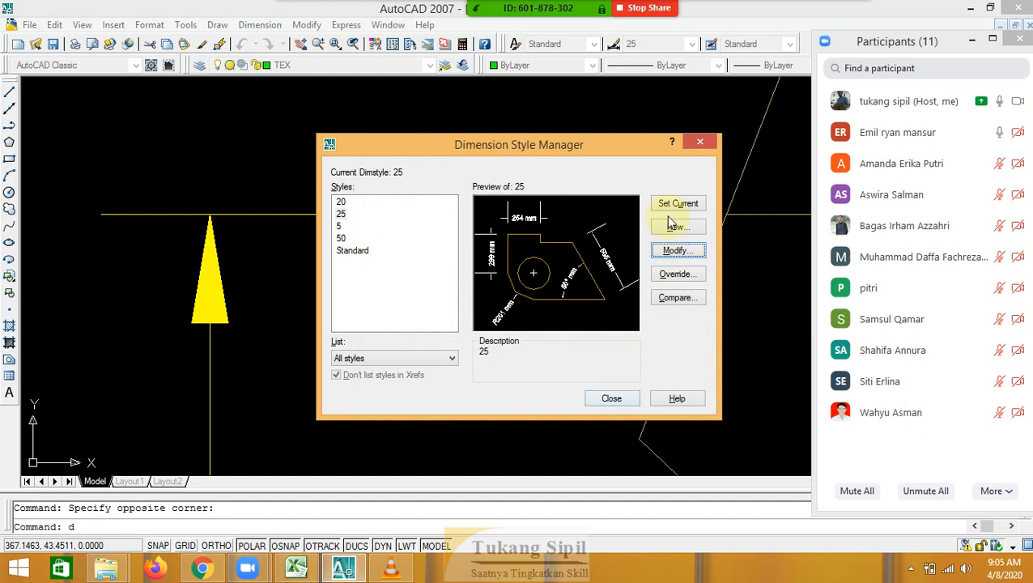
click(611, 398)
Examine how far the extension line projects past the upper arrow of the 650 mm dimension
scroll(618, 397, down, 4)
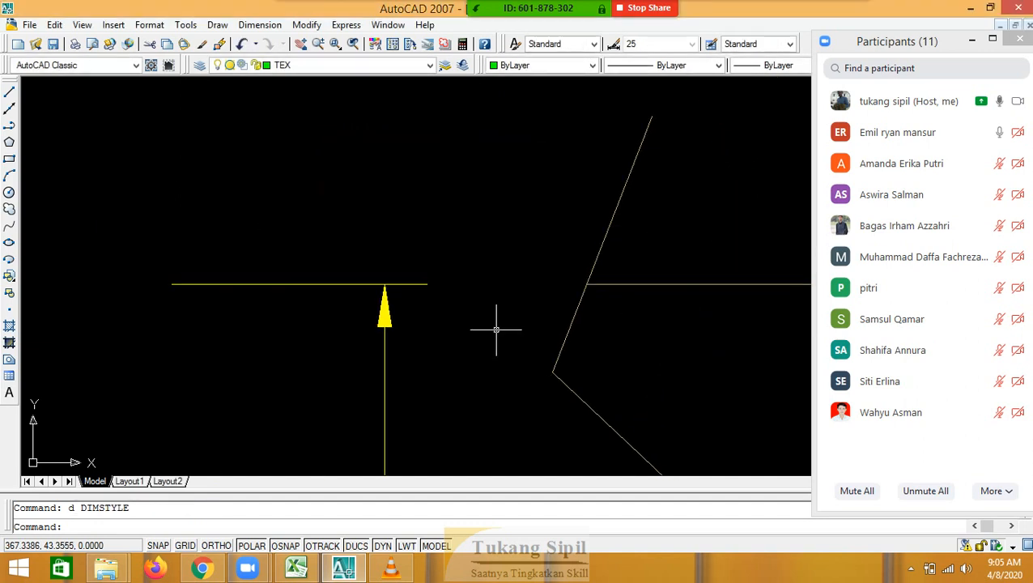
click(248, 267)
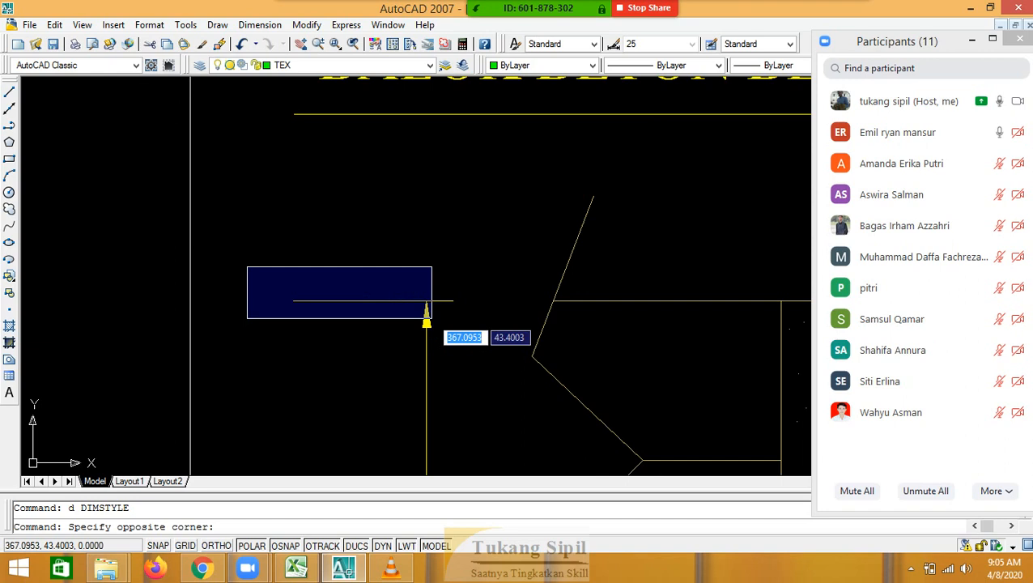
click(357, 259)
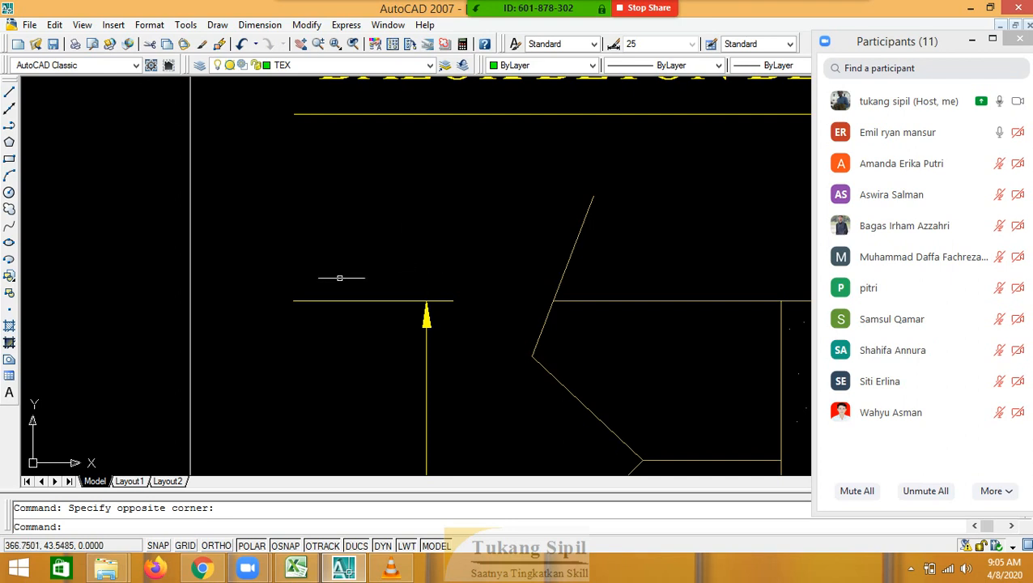
click(277, 268)
click(459, 310)
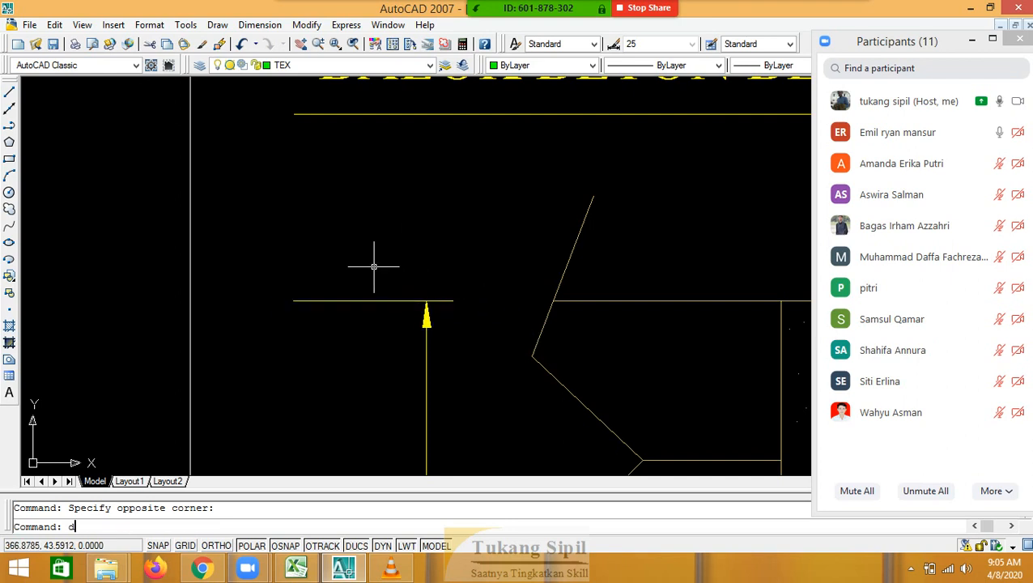
Set the extension beyond dimension lines back to 0.1 in dimension style 25
text(d)
key(Return)
click(682, 253)
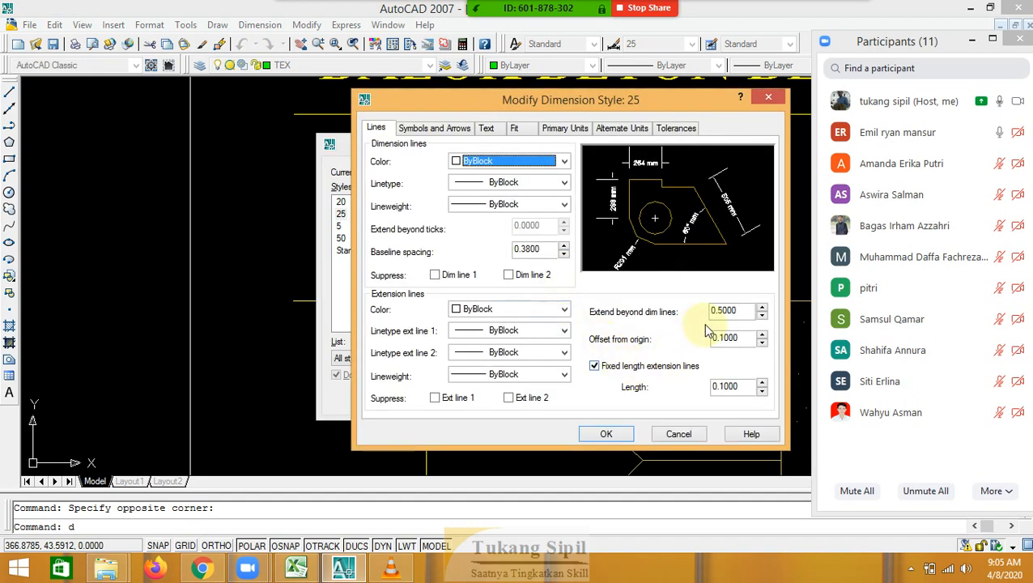
click(718, 311)
key(BackSpace)
text(1)
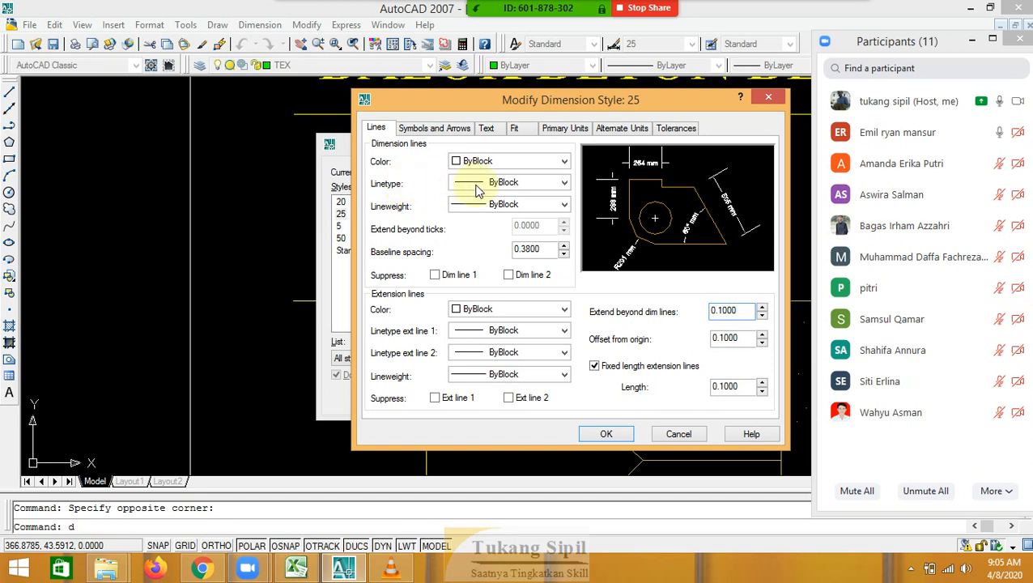
Set the dimension line color to ByLayer in dimension style 25 and make the style current
click(565, 162)
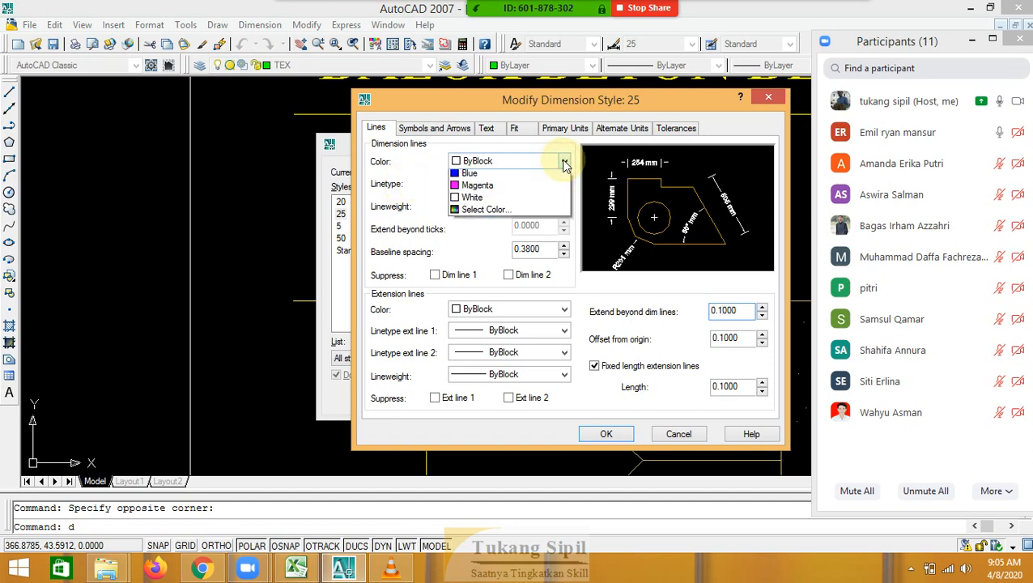
click(481, 174)
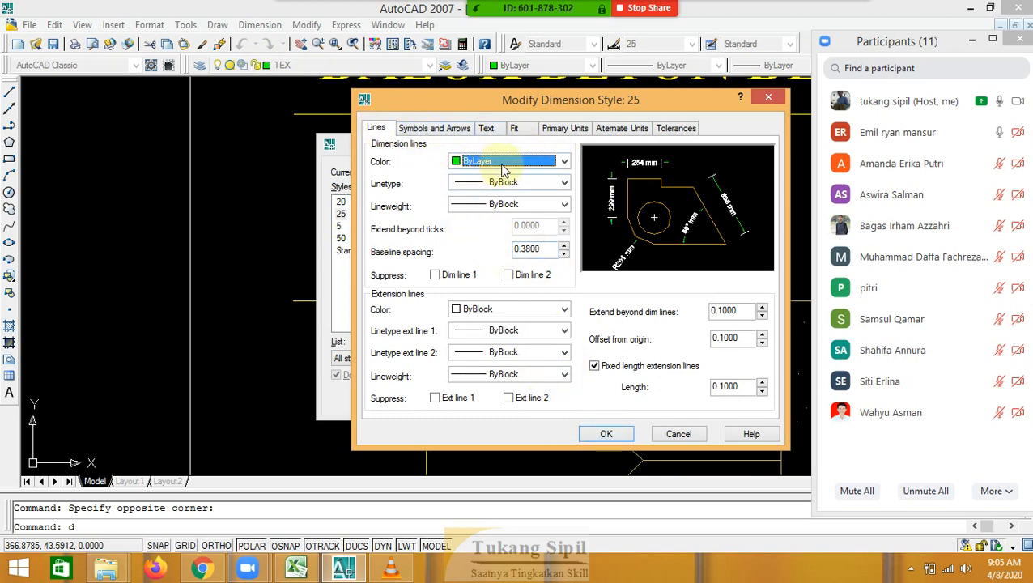
click(615, 434)
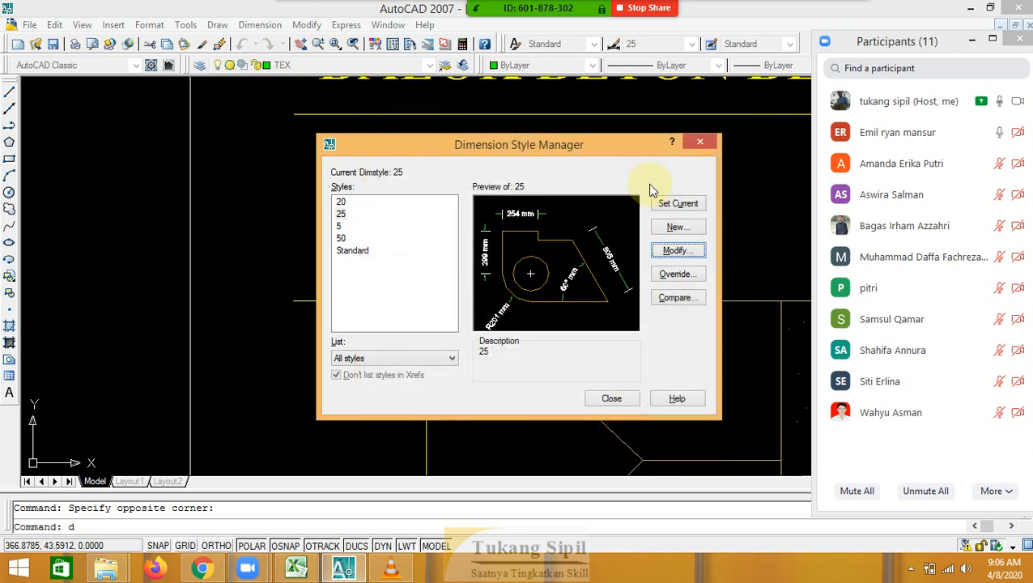
click(671, 210)
click(612, 399)
Add a linear dimension across the beam's bottom edge in the RENCANA TULANGAN GESER section, placed below the existing 450 mm dimension
scroll(403, 231, down, 5)
scroll(447, 322, up, 3)
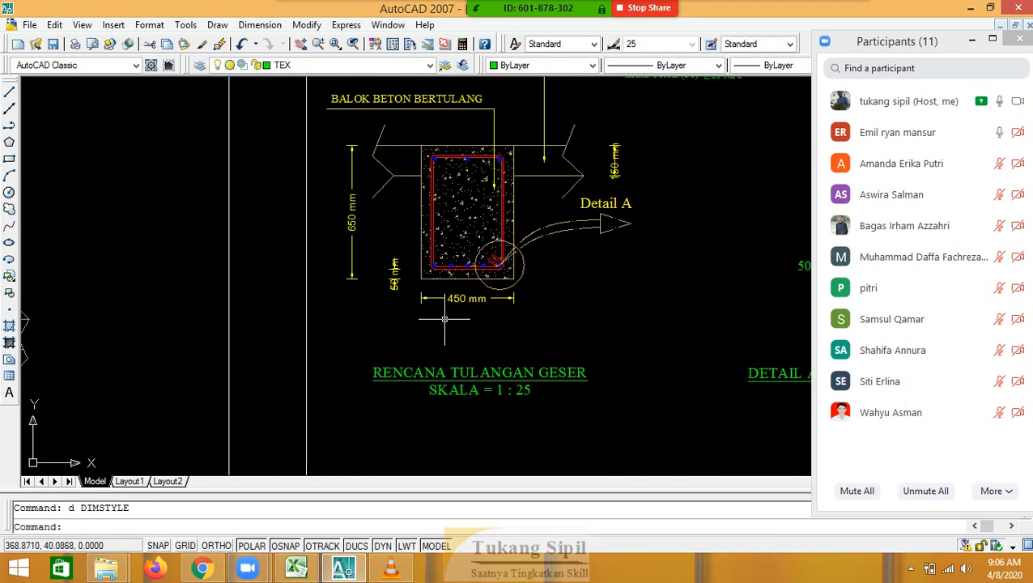
text(dli)
key(Return)
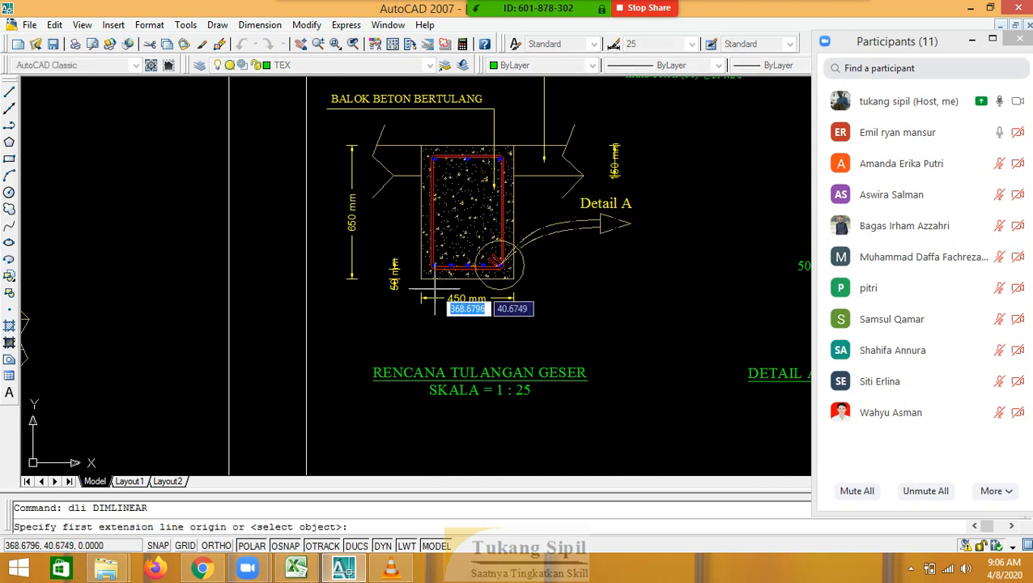
scroll(438, 288, up, 3)
click(404, 268)
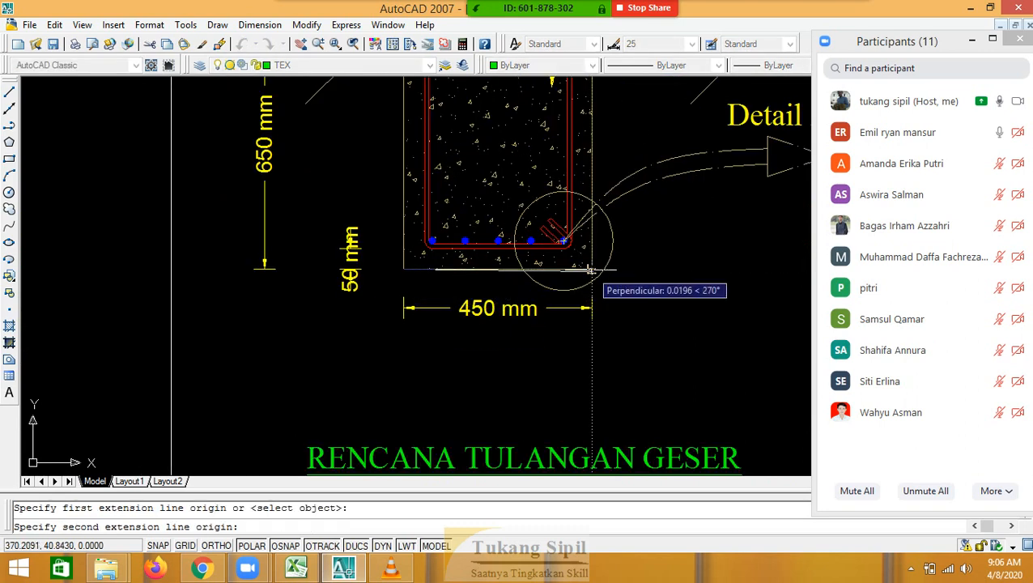
click(591, 268)
click(579, 354)
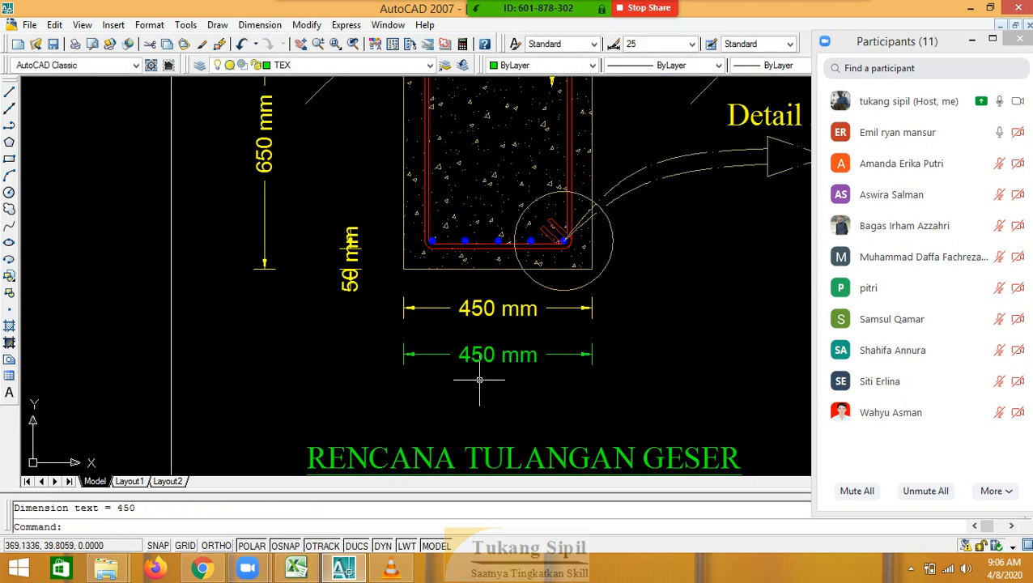
Move the upper of the two 450 mm dimensions under the beam section to the TEX layer
click(488, 354)
click(442, 373)
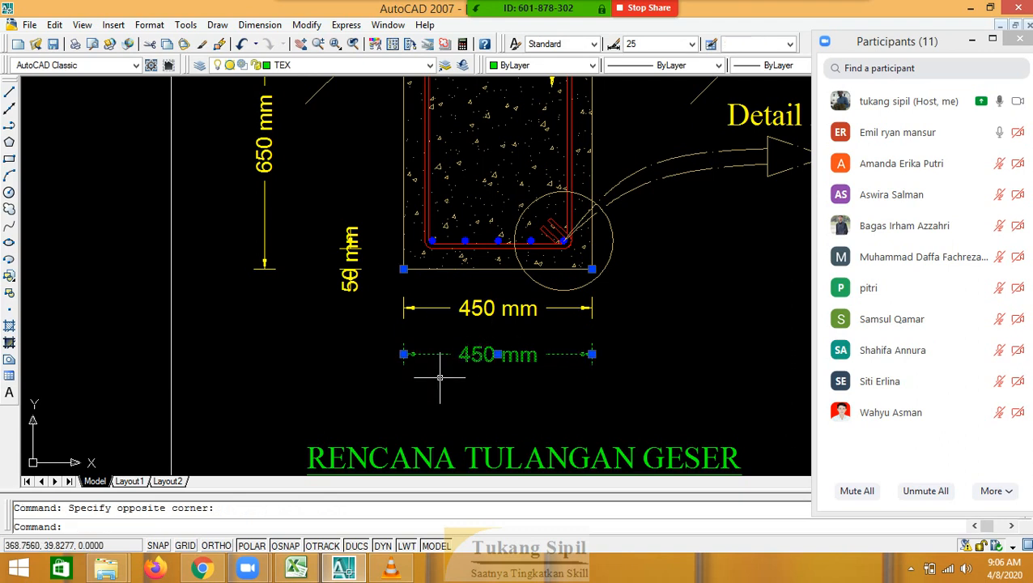
key(Escape)
click(491, 292)
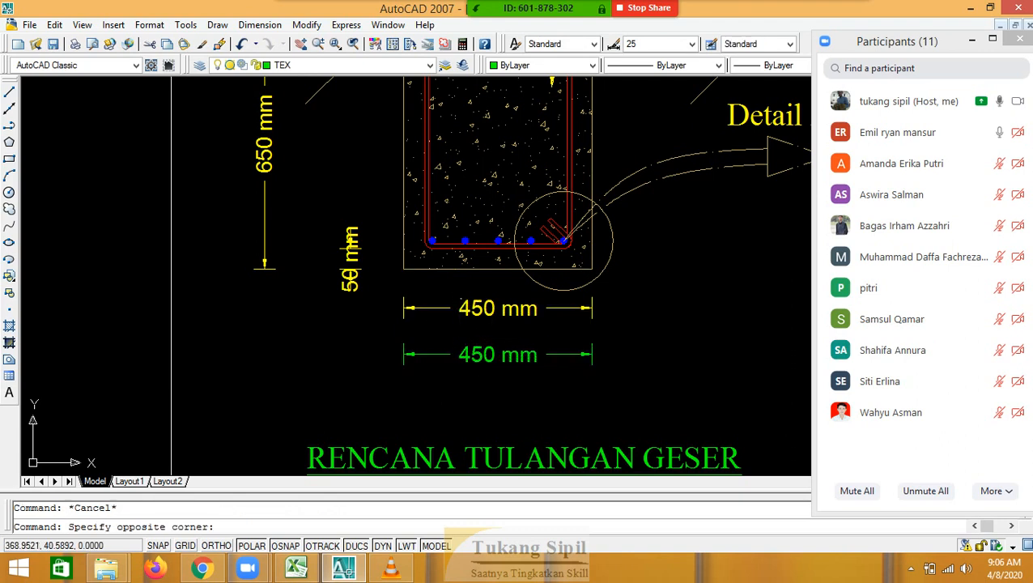
click(437, 323)
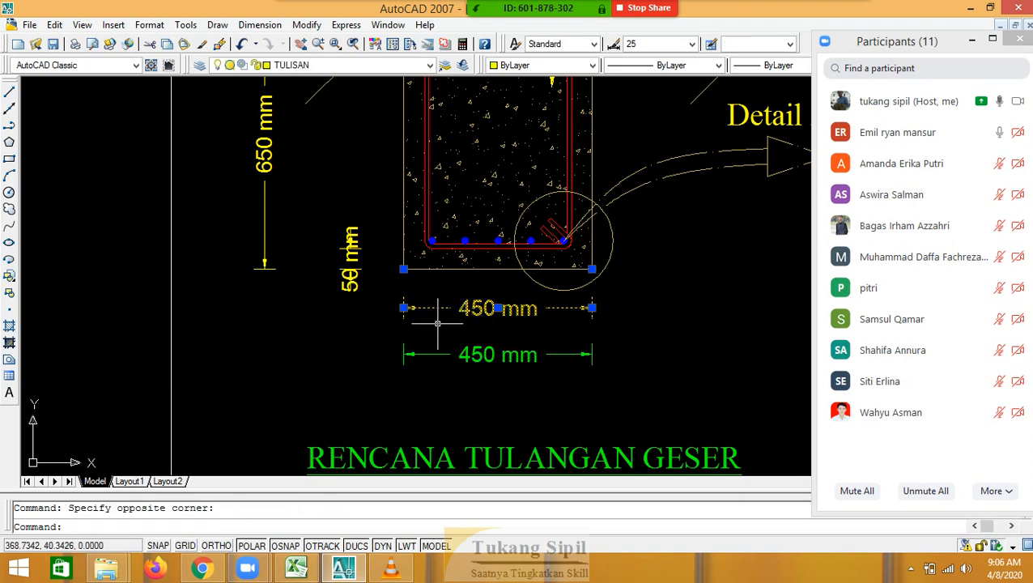
click(430, 65)
click(322, 167)
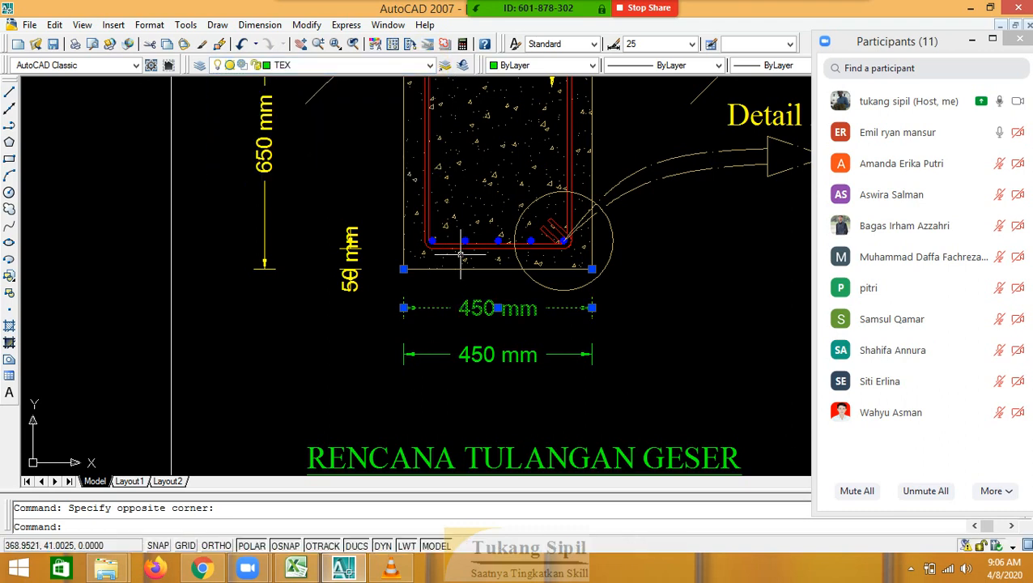
key(Escape)
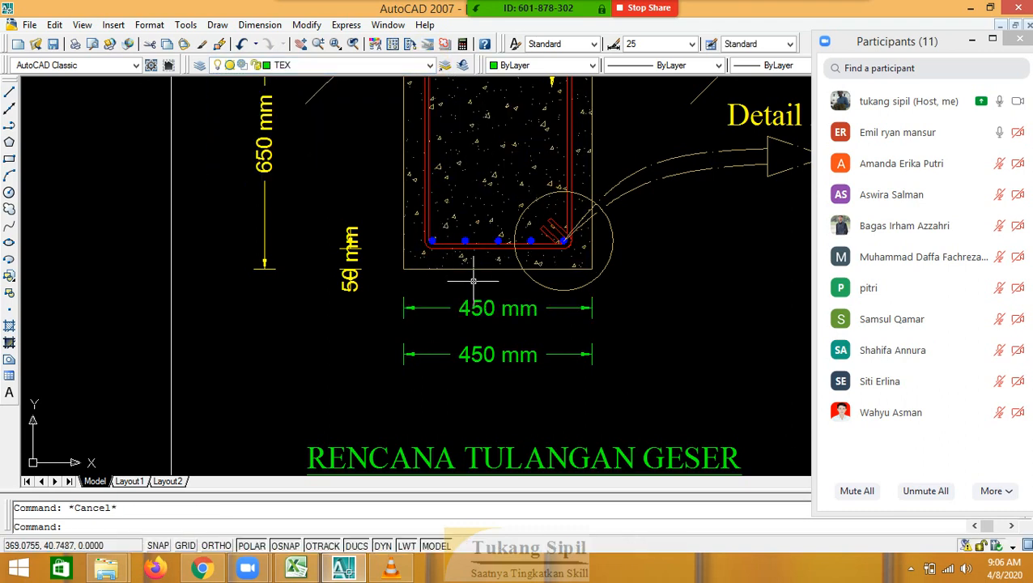
Set the color of the upper 450 mm dimension under the RENCANA TULANGAN GESER beam section to Cyan
click(506, 308)
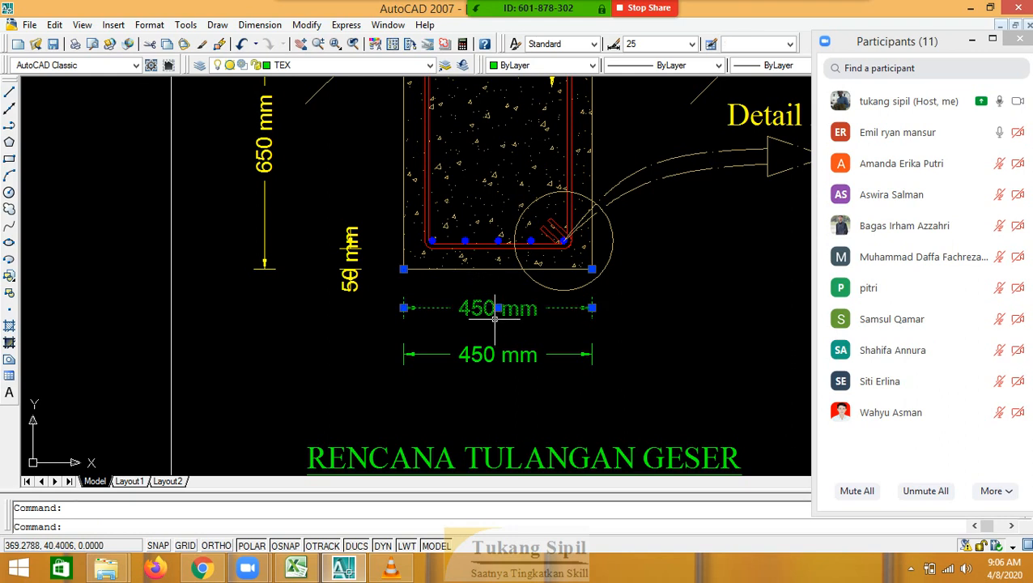
click(592, 66)
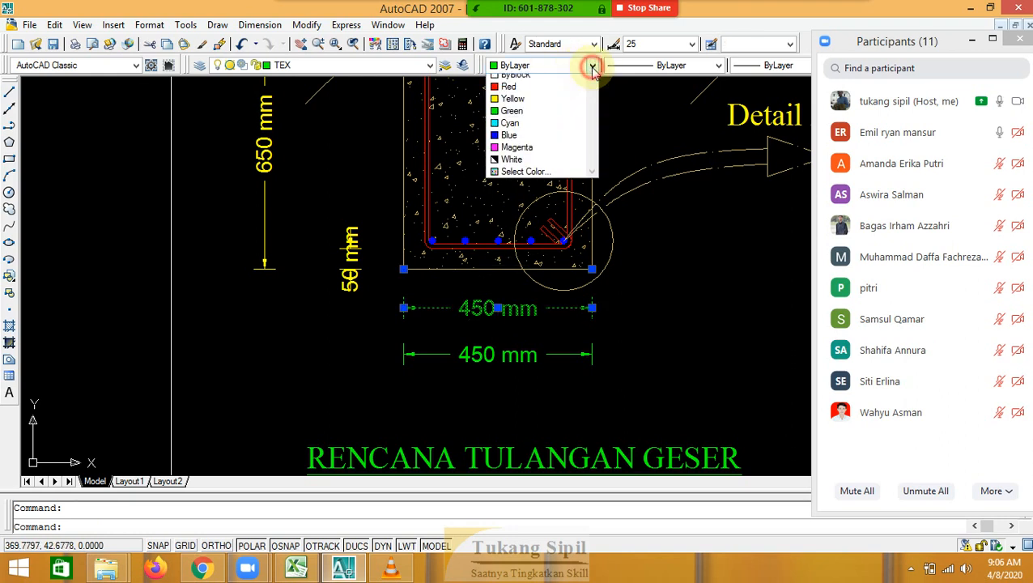
click(409, 314)
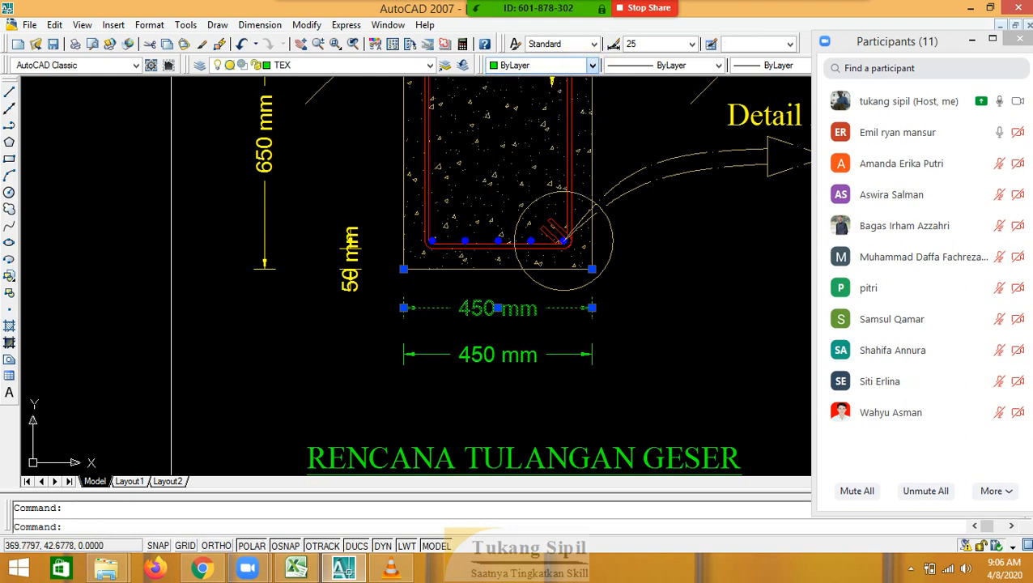
click(593, 66)
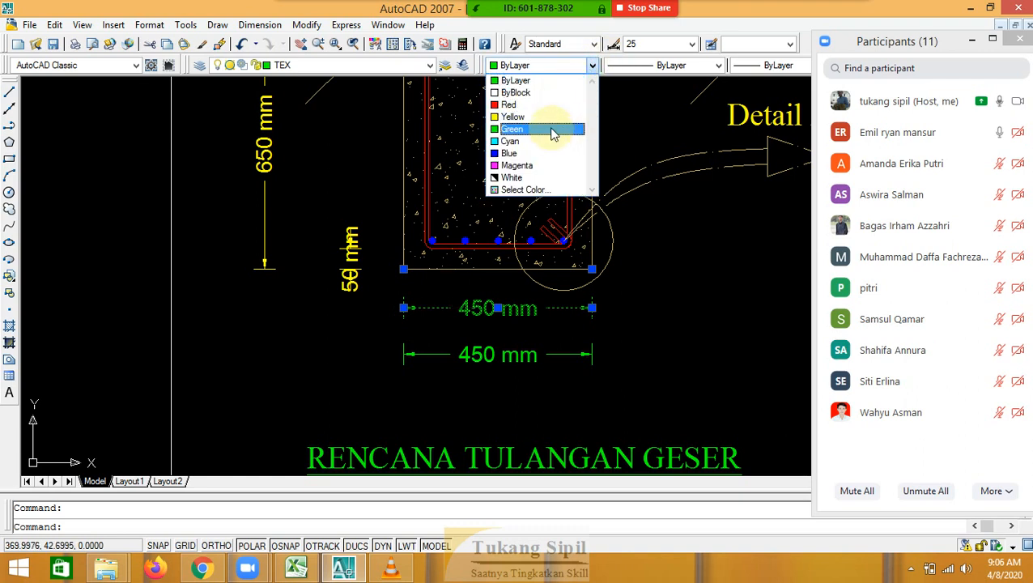
click(556, 141)
key(Escape)
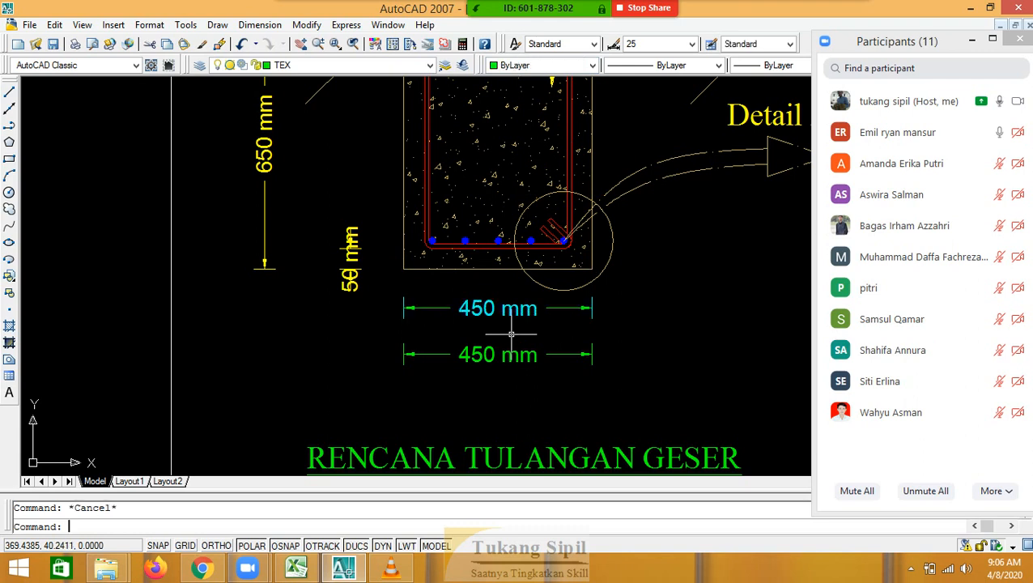
scroll(507, 342, up, 2)
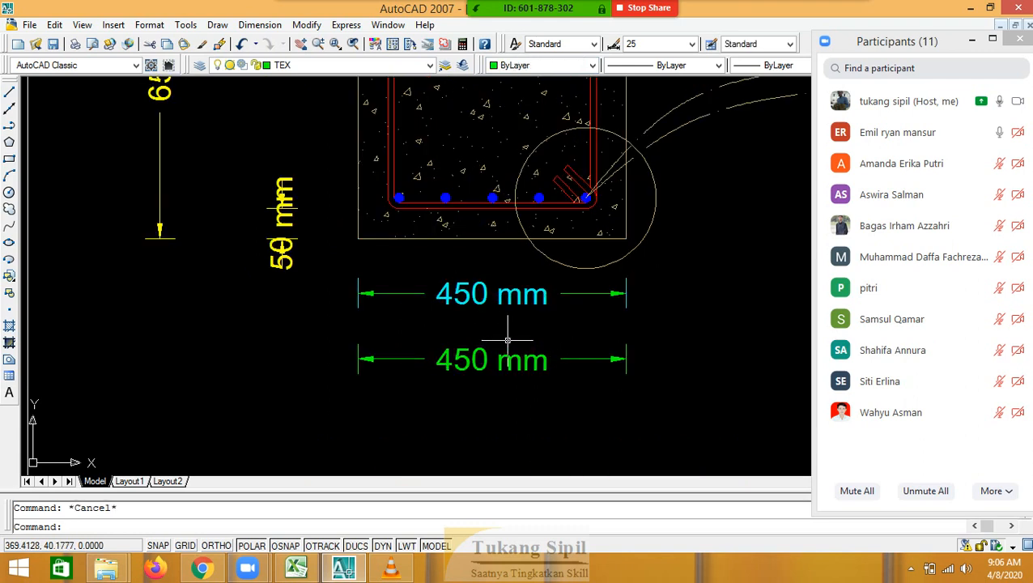
click(469, 316)
click(468, 315)
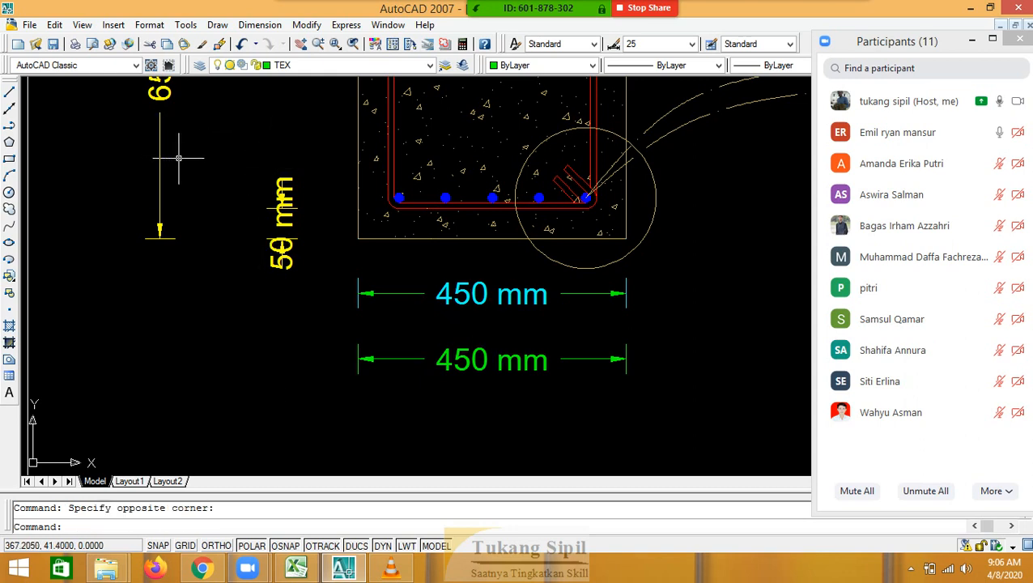
middle_drag(88, 148, 197, 185)
click(449, 294)
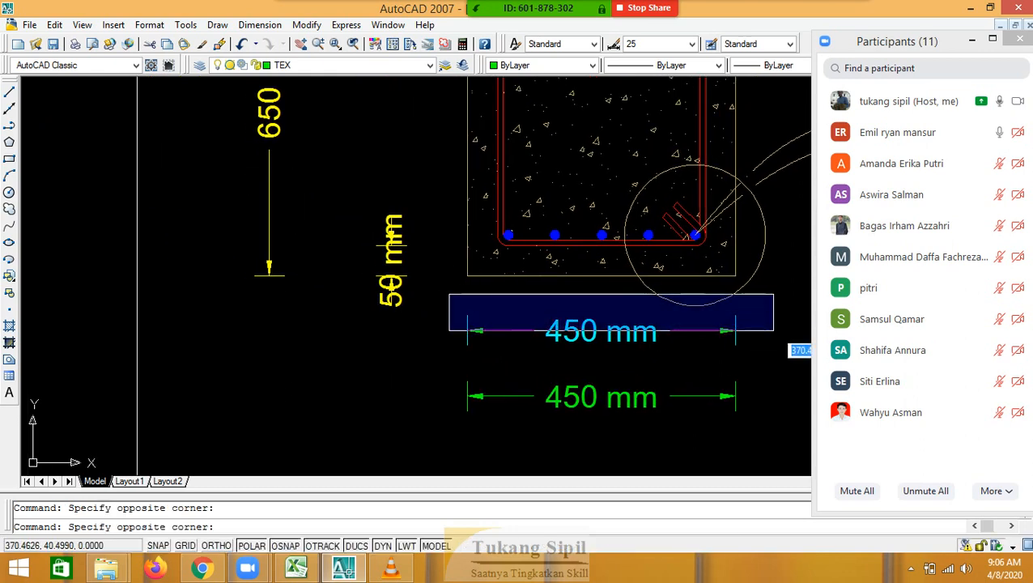
click(462, 291)
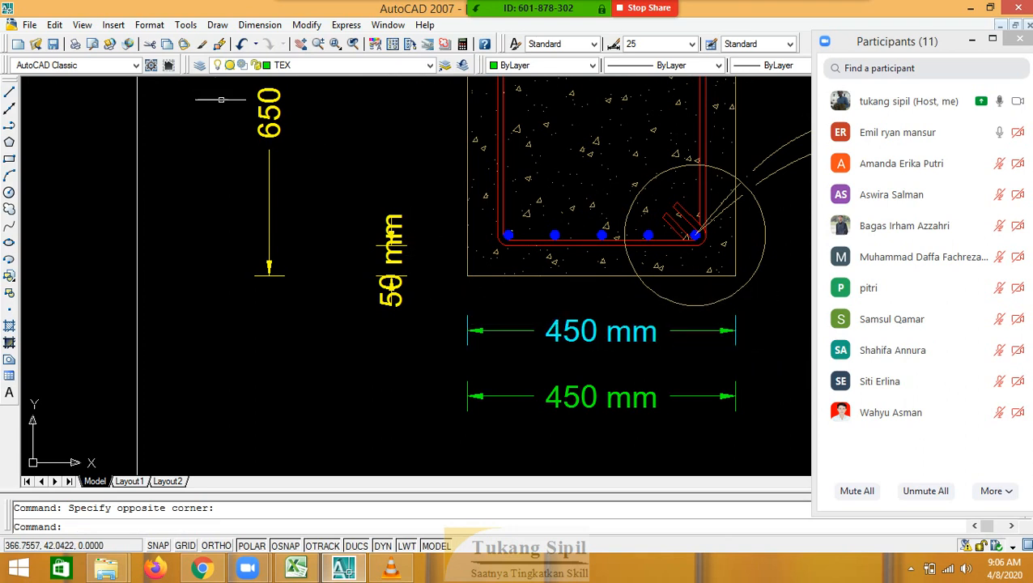
Match the properties of the cyan 450 mm dimension onto the 650 mm, 50 mm and 150 mm dimensions of the same beam section
click(522, 331)
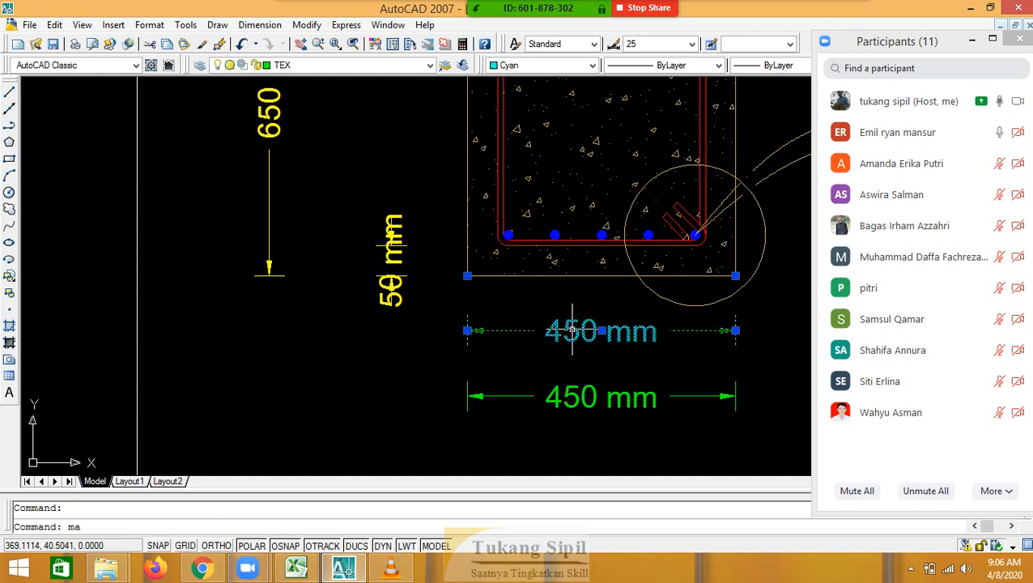
text(ma)
key(Return)
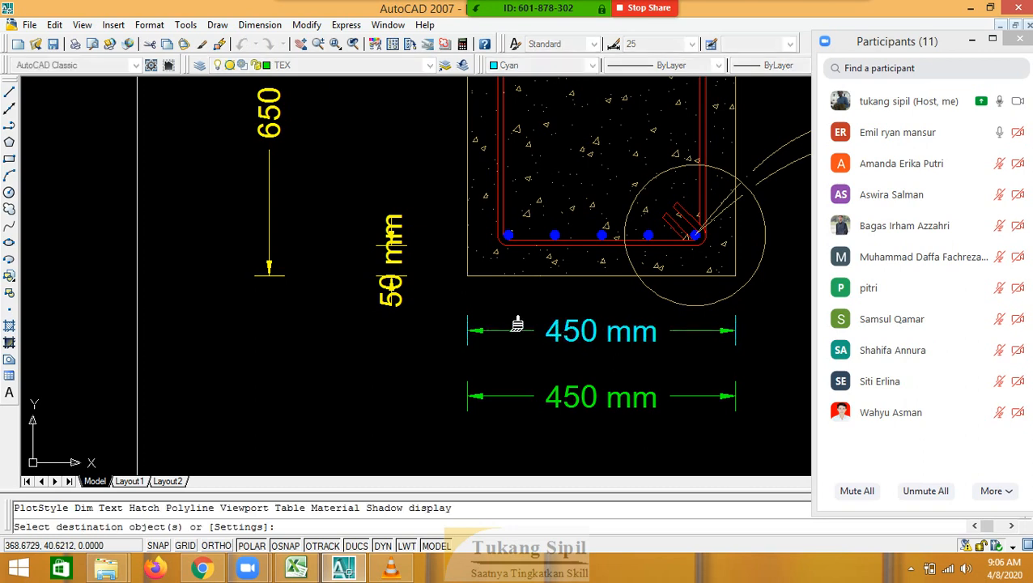
click(417, 272)
click(263, 197)
scroll(348, 323, down, 4)
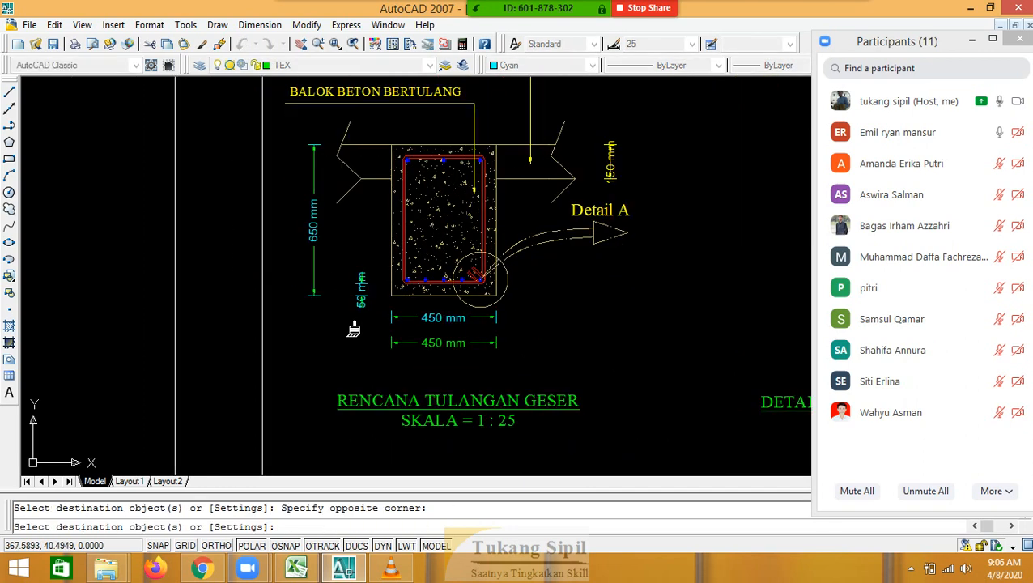
click(612, 174)
scroll(608, 185, up, 2)
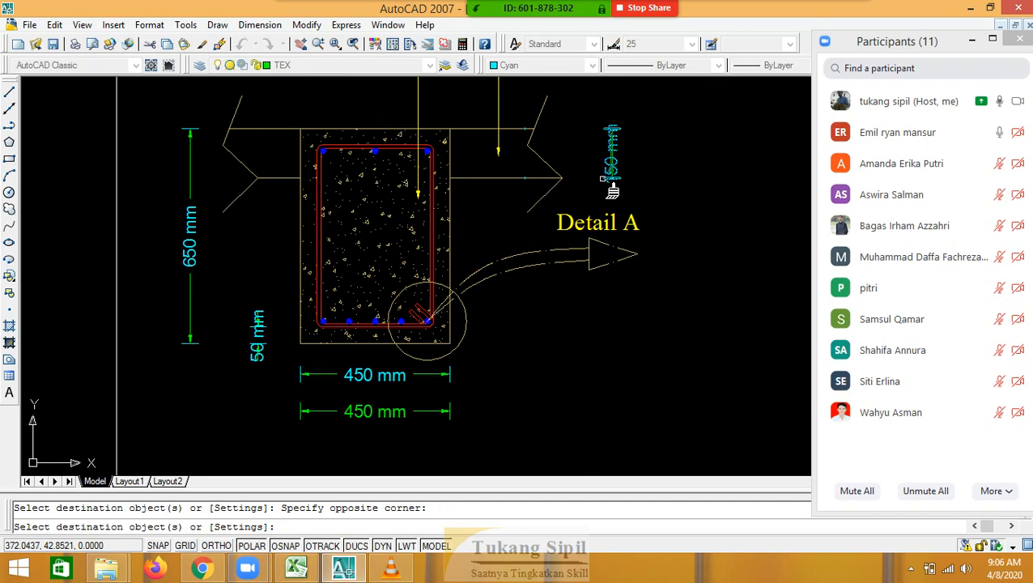
key(Return)
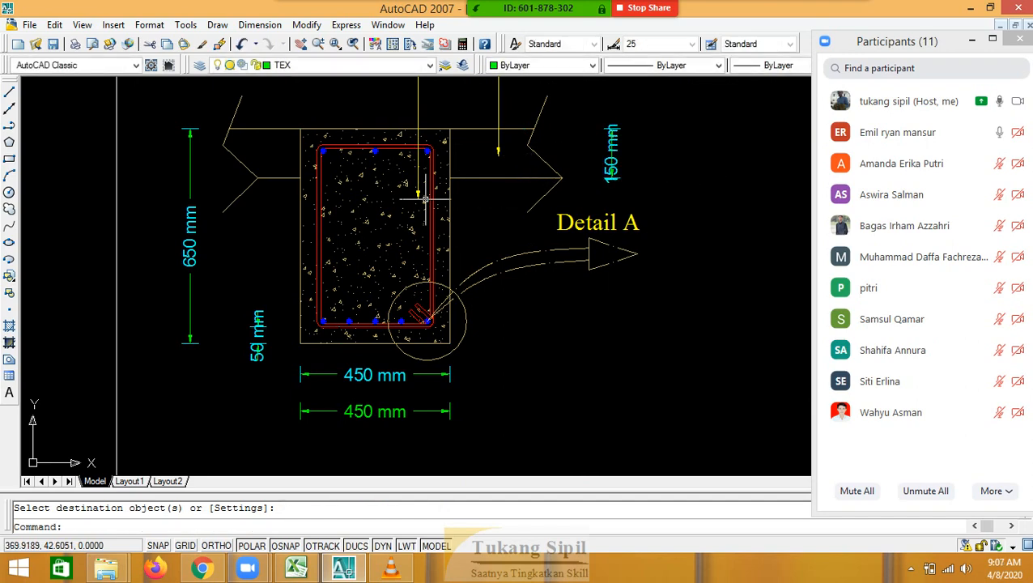
Examine the width dimensions on the 1 : 25 and 1 : 100 beam sections in the scale comparison example
scroll(418, 327, down, 2)
scroll(417, 330, down, 2)
middle_drag(373, 338, 654, 300)
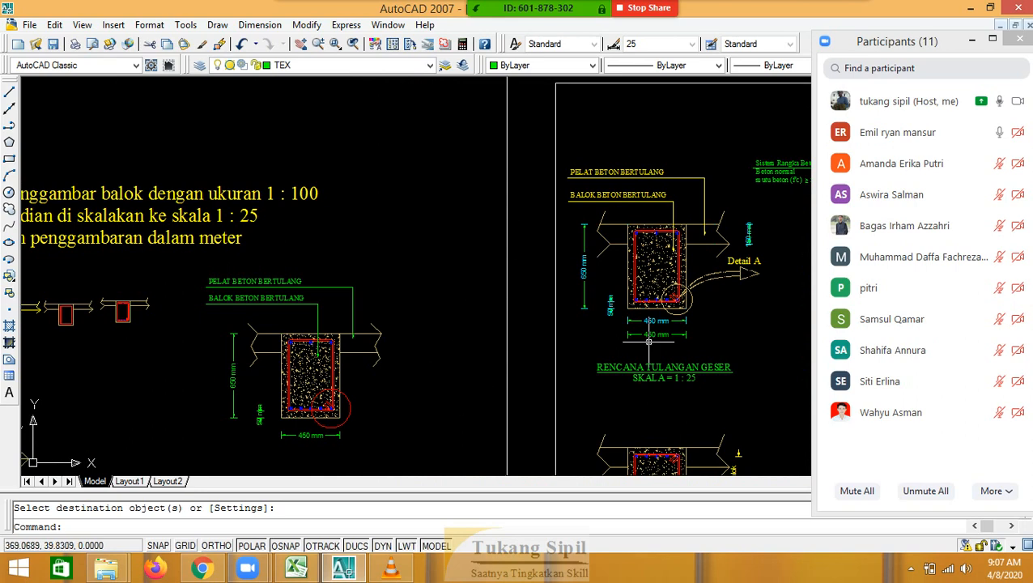
scroll(668, 364, up, 3)
scroll(713, 267, down, 5)
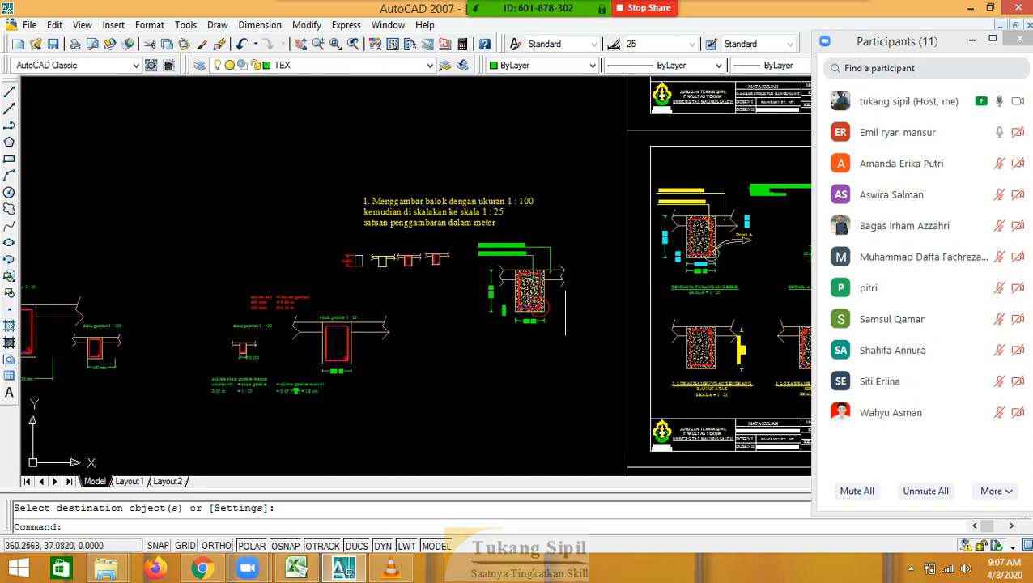
scroll(302, 380, up, 6)
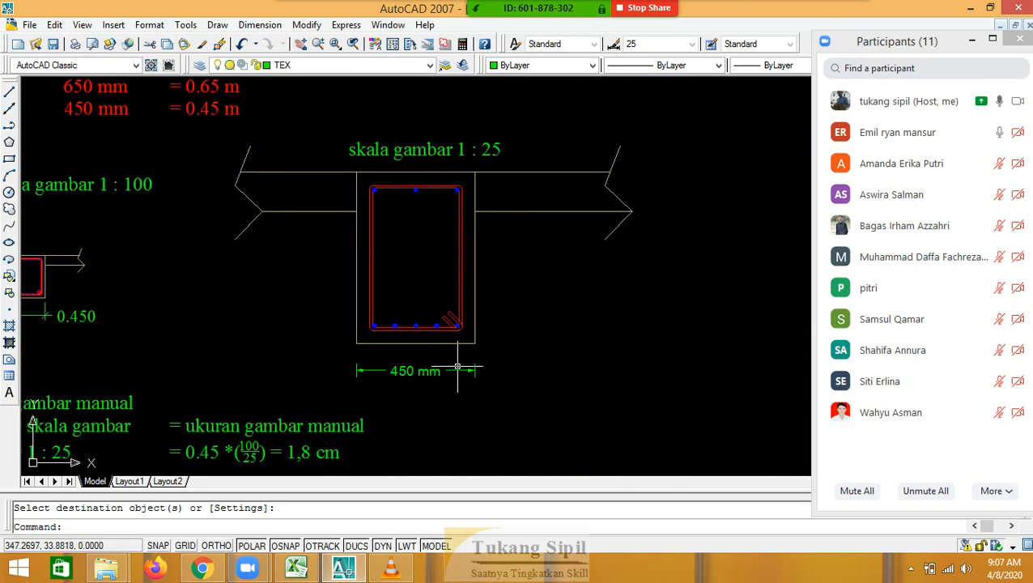
scroll(244, 307, down, 3)
scroll(360, 287, up, 6)
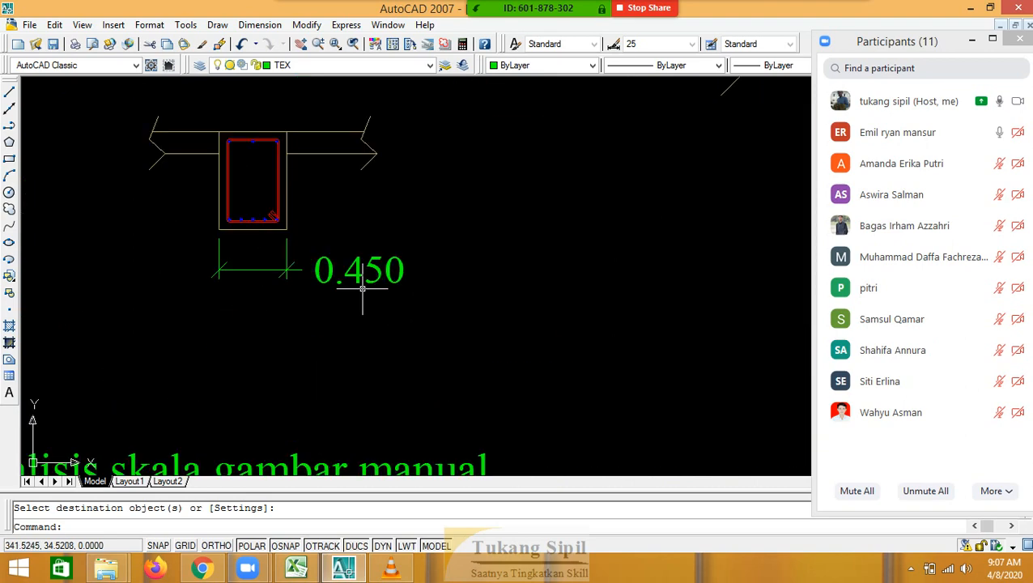
Try matching the 0.450 dimension under the 1 : 100 beam section to the cyan 450 mm dimension's properties, and undo it
scroll(628, 284, down, 8)
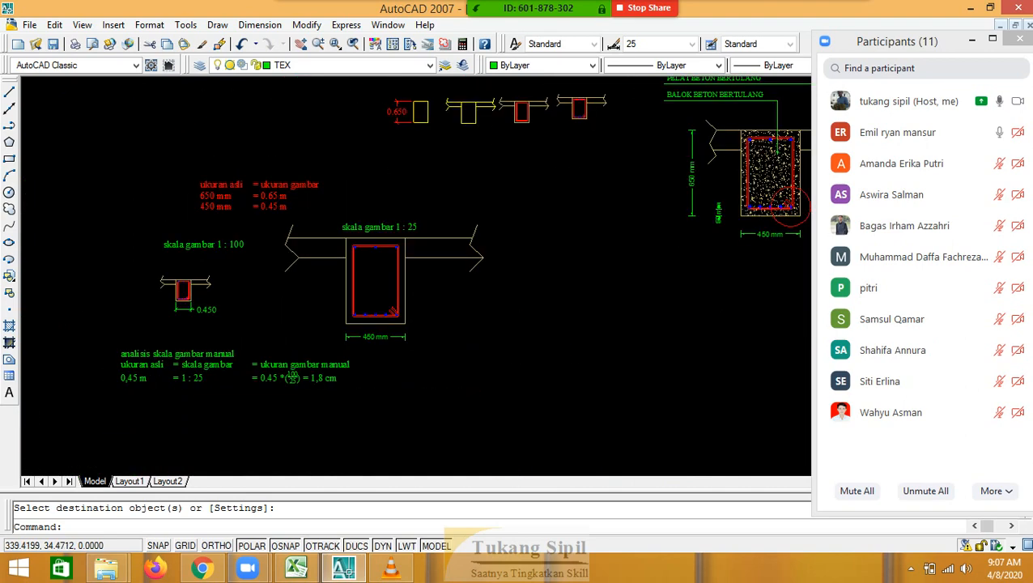
scroll(618, 284, up, 4)
scroll(417, 213, up, 4)
click(402, 139)
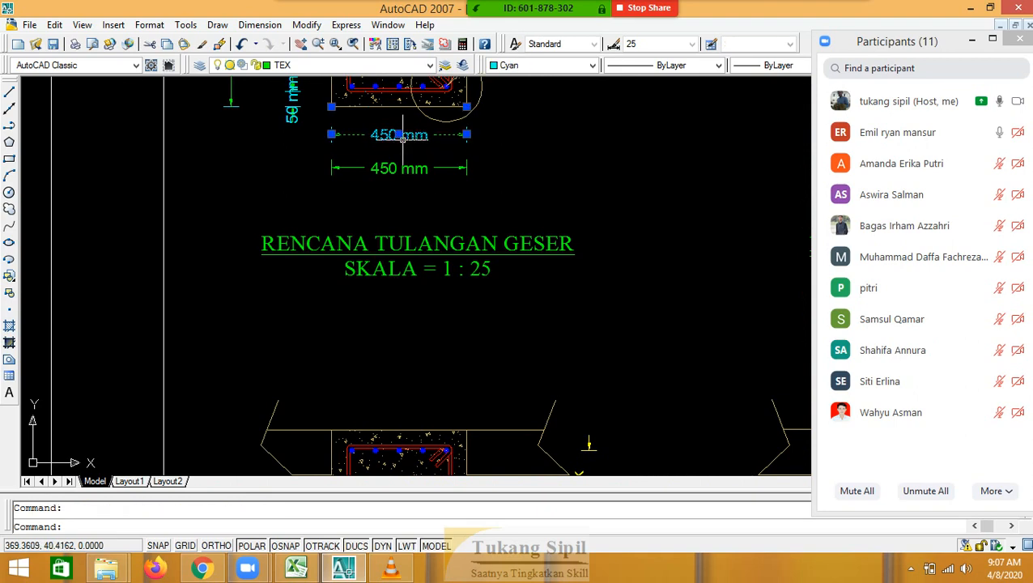
key(Return)
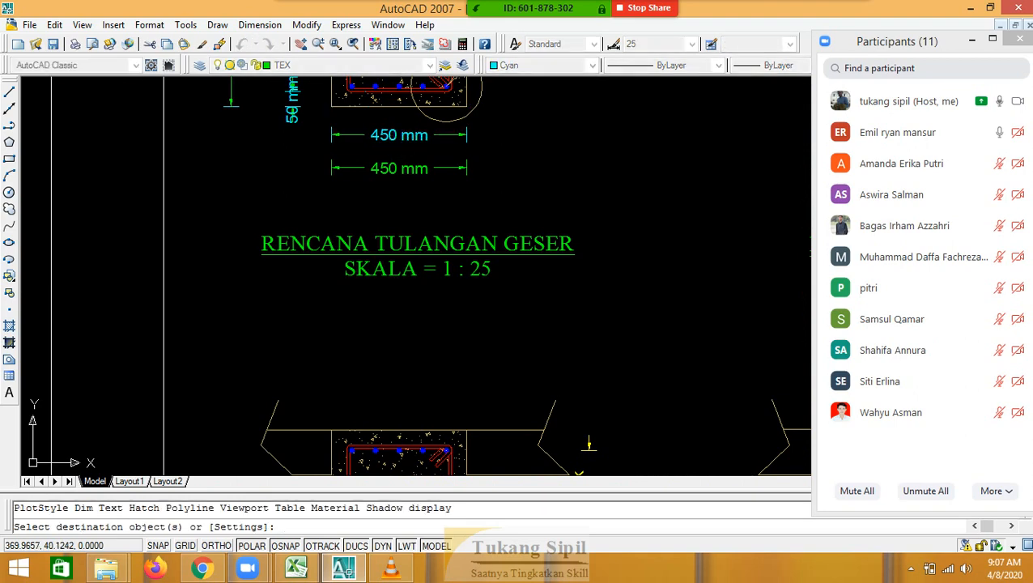
scroll(266, 300, down, 5)
scroll(266, 299, up, 5)
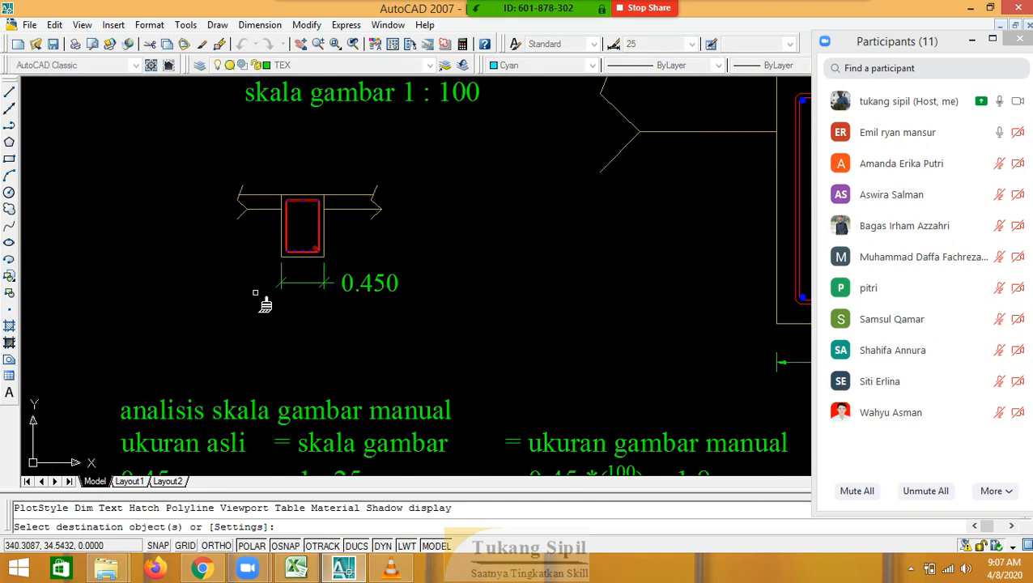
scroll(341, 293, up, 2)
click(393, 246)
click(346, 296)
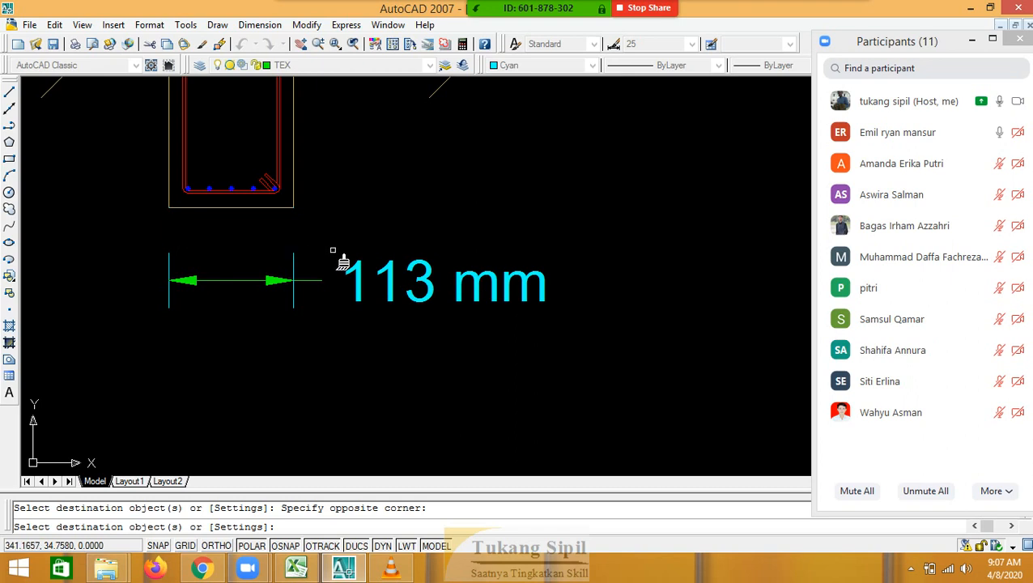
key(Escape)
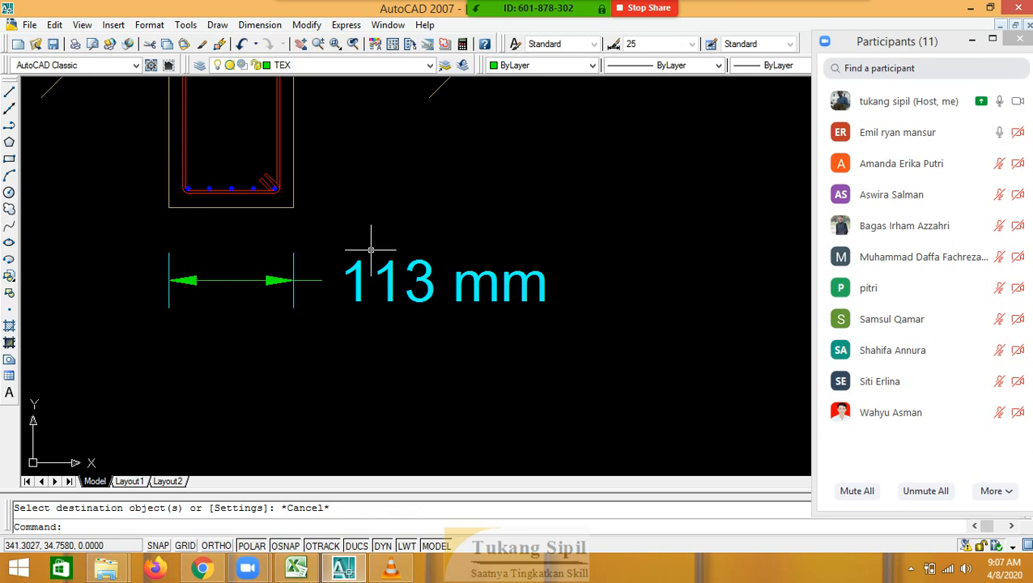
key(ctrl+z)
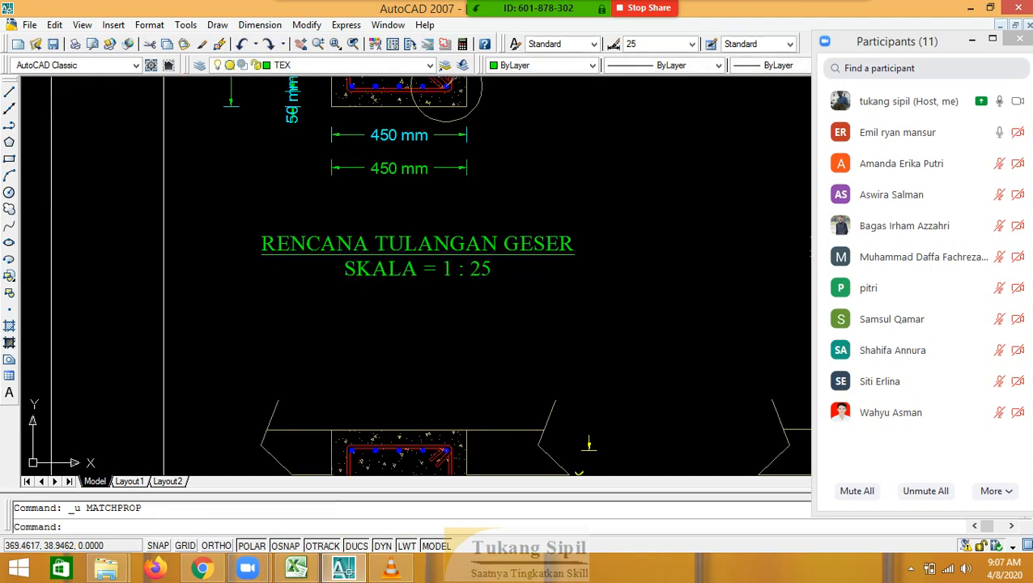
Set the color of the 0.450 dimension under the 1 : 100 beam section to Cyan
scroll(482, 299, down, 3)
scroll(165, 292, up, 2)
middle_drag(164, 291, 419, 206)
middle_drag(364, 253, 774, 195)
scroll(59, 317, up, 4)
middle_drag(59, 316, 105, 318)
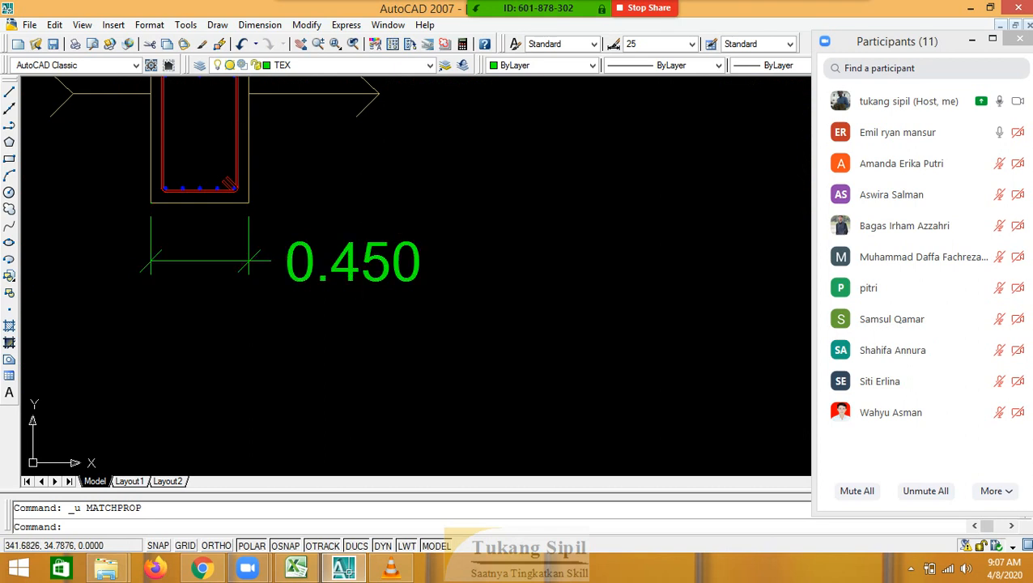
click(393, 231)
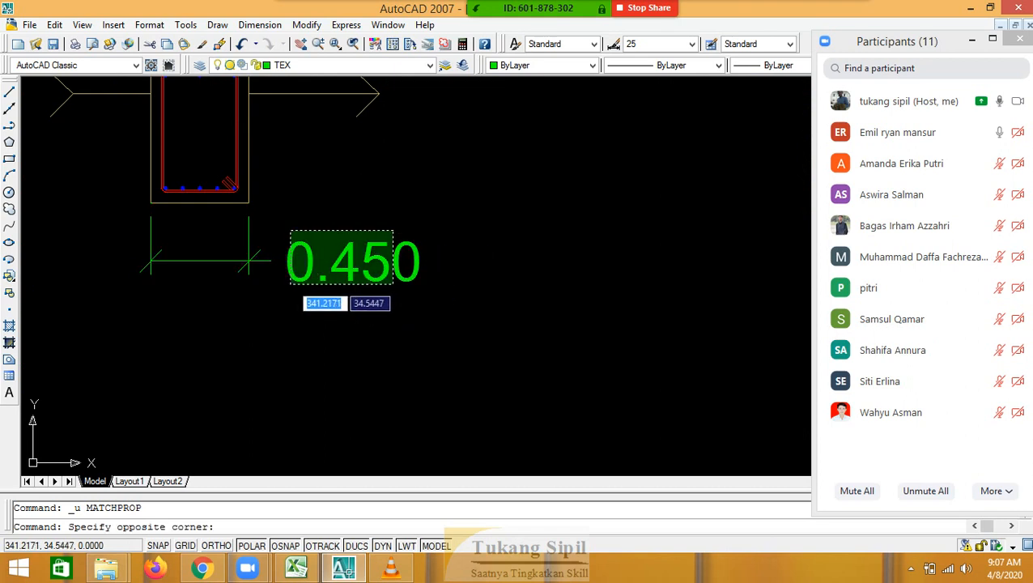
click(301, 286)
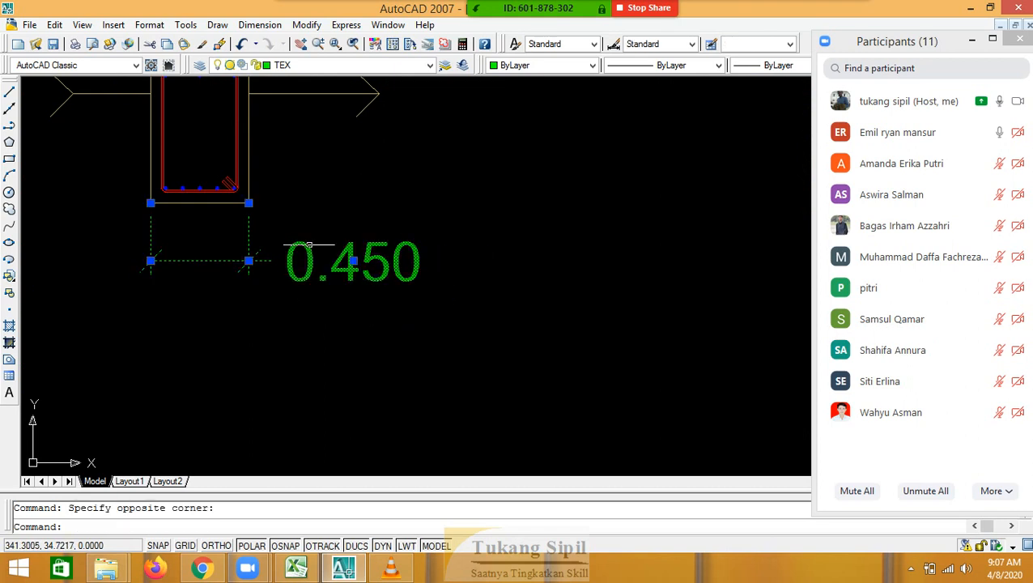
click(534, 65)
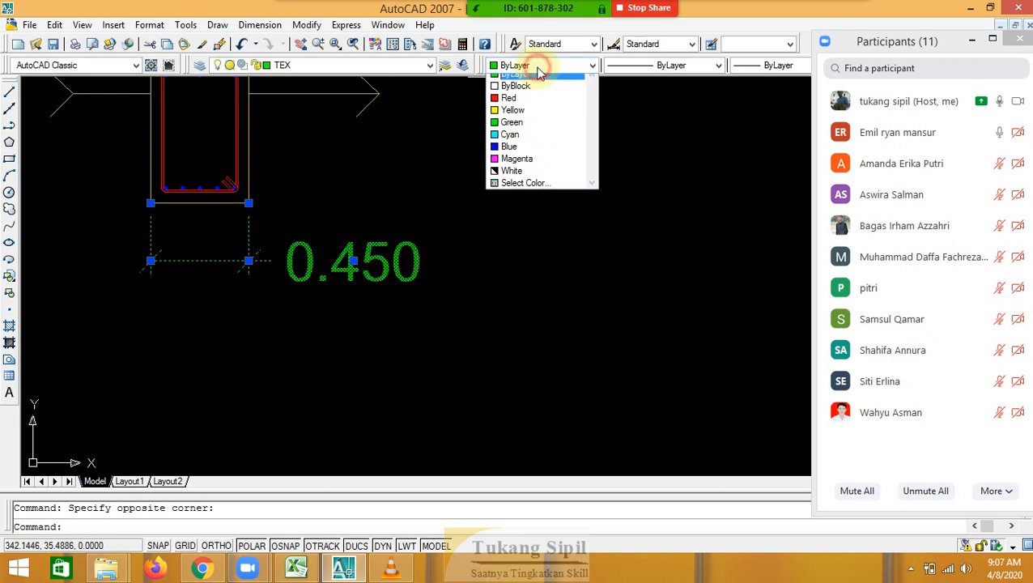
click(528, 141)
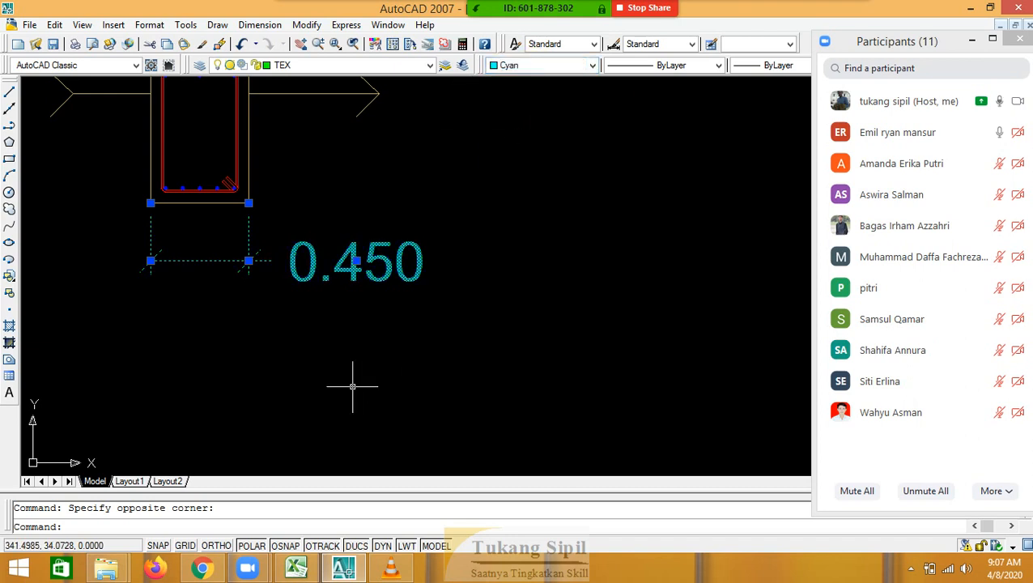
key(Escape)
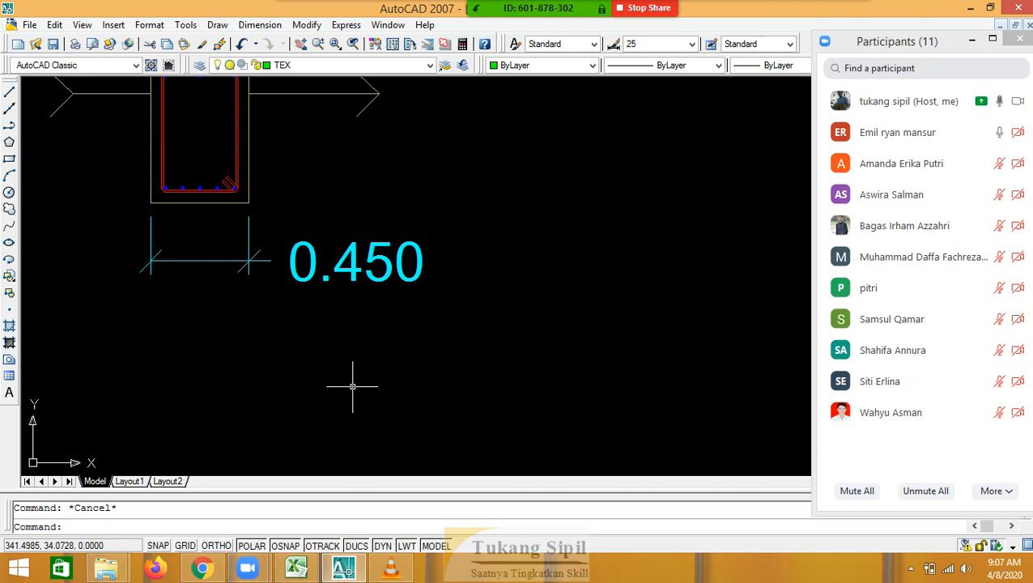
Match the properties of the 0.450 dimension onto the cyan 450 mm dimension under the RENCANA TULANGAN GESER beam section
click(369, 296)
click(300, 229)
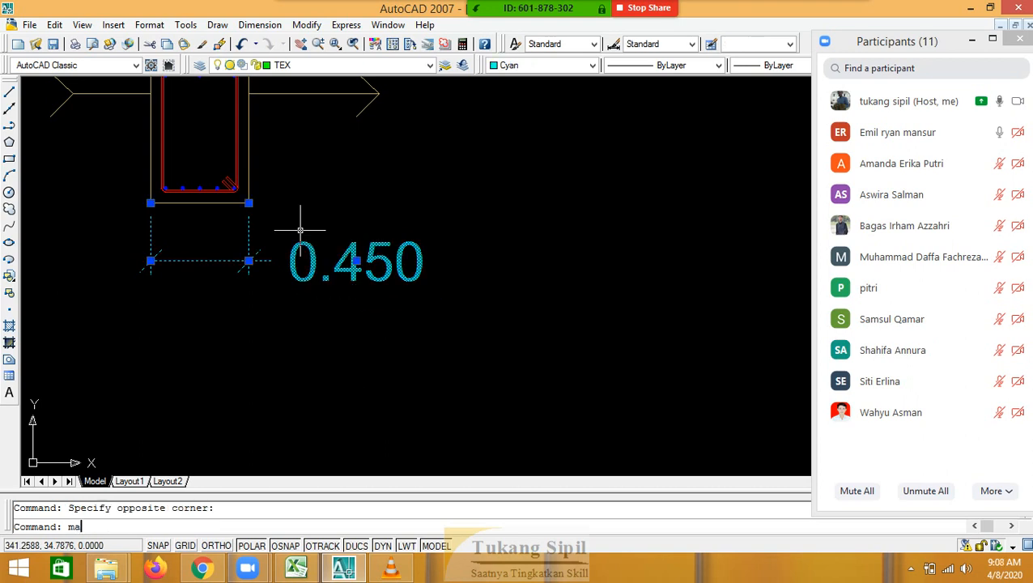
text(ma)
key(Return)
scroll(202, 298, down, 6)
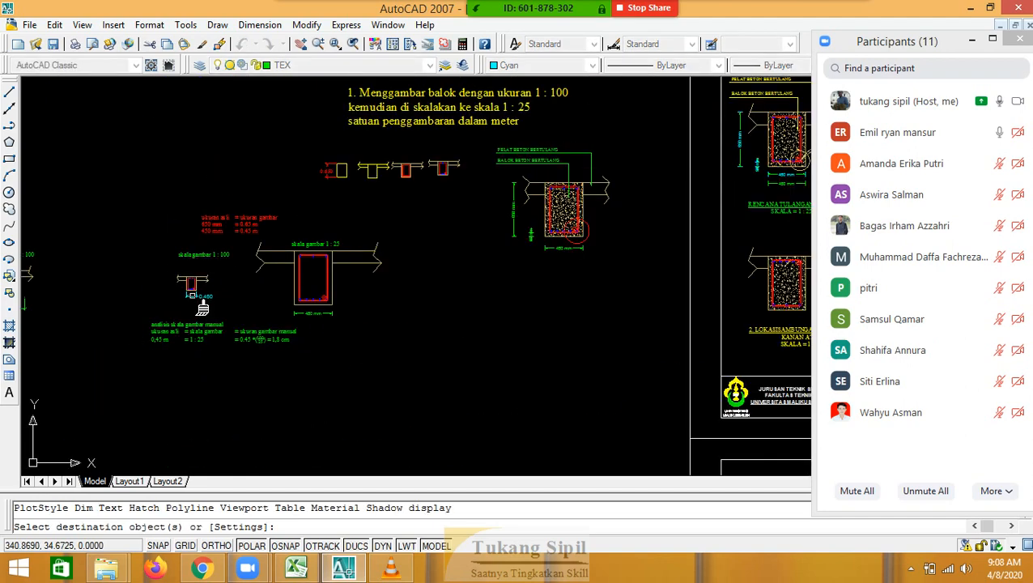
scroll(645, 203, up, 2)
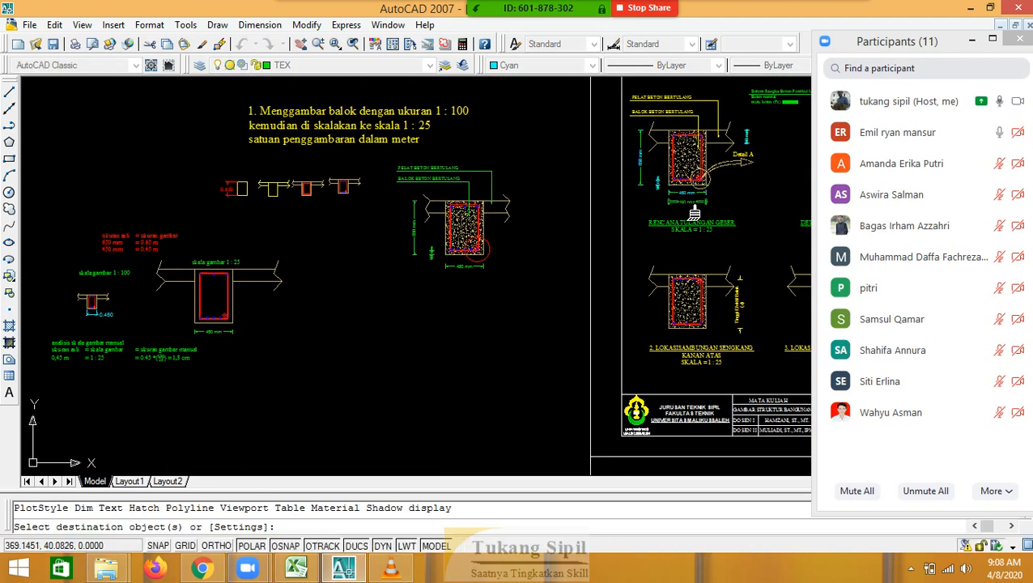
scroll(688, 198, up, 6)
click(583, 116)
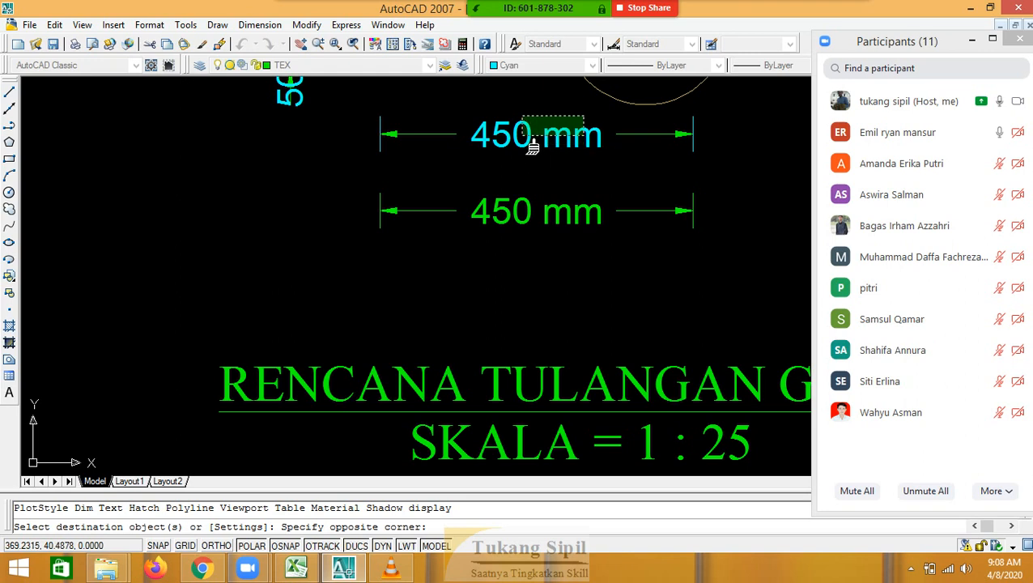
click(523, 146)
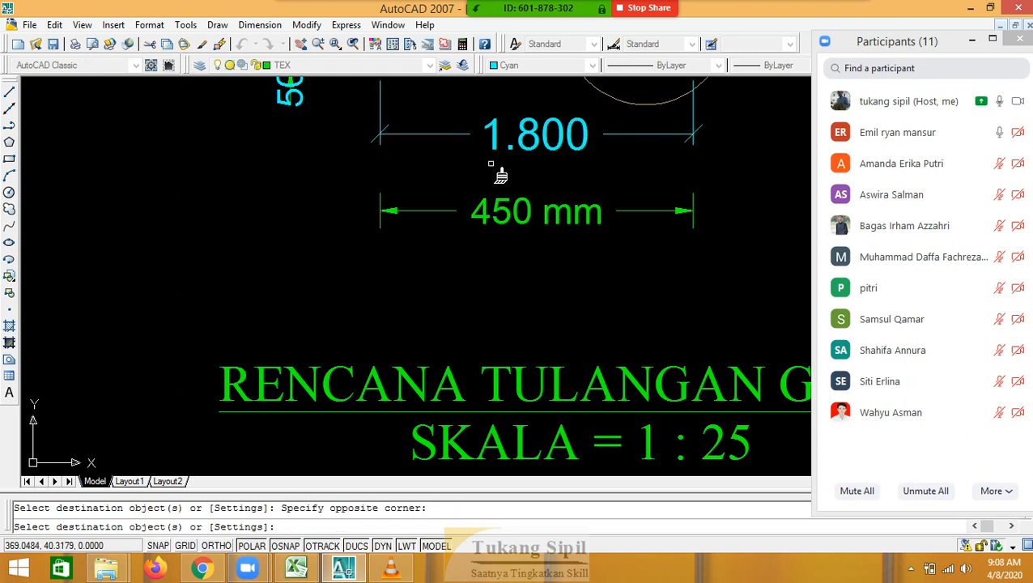
scroll(555, 140, down, 4)
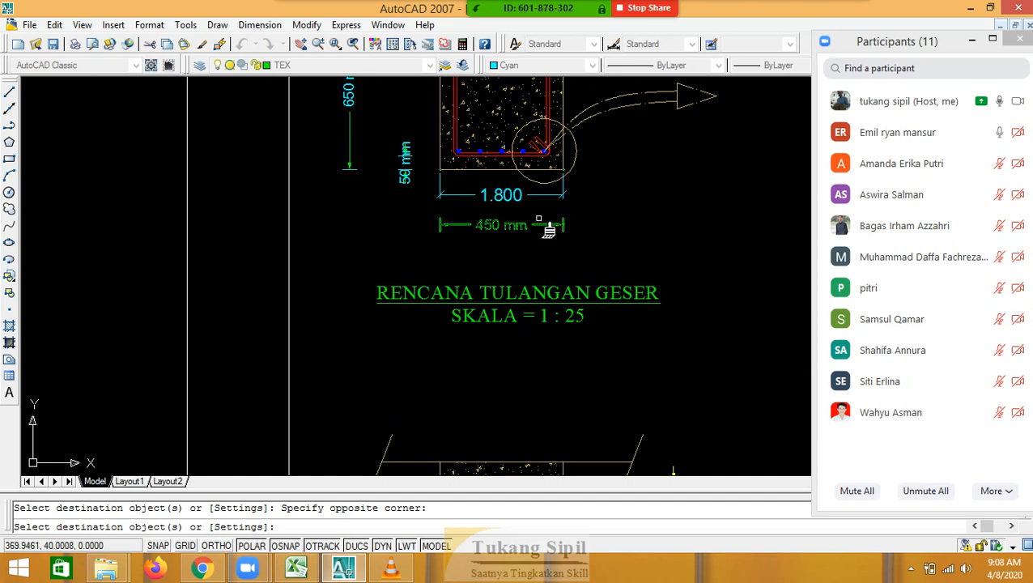
key(Escape)
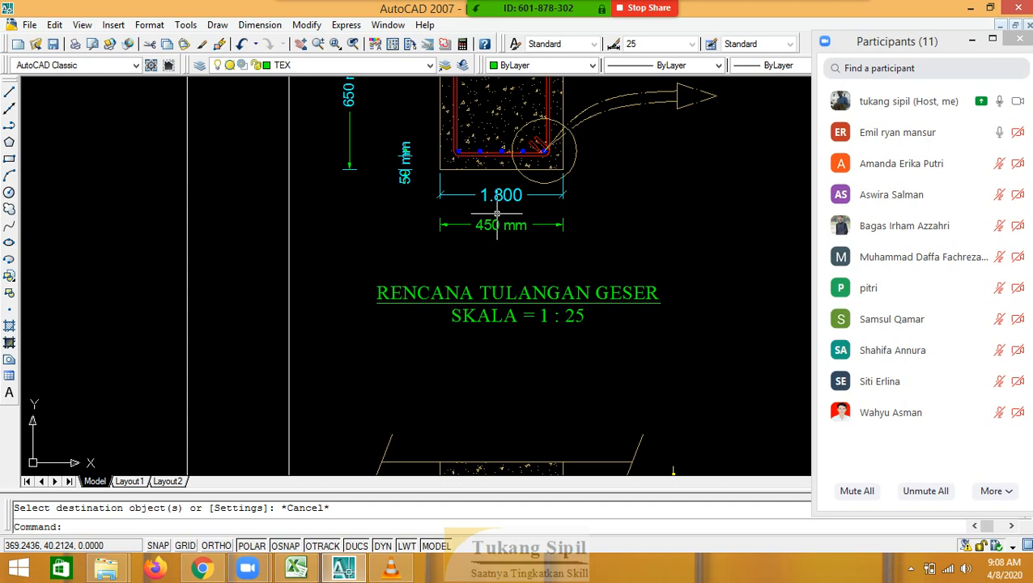
Review dimension style 25's line, arrowhead, text, fit and primary unit settings, including the suffix and measurement scale factor
key(Return)
click(685, 253)
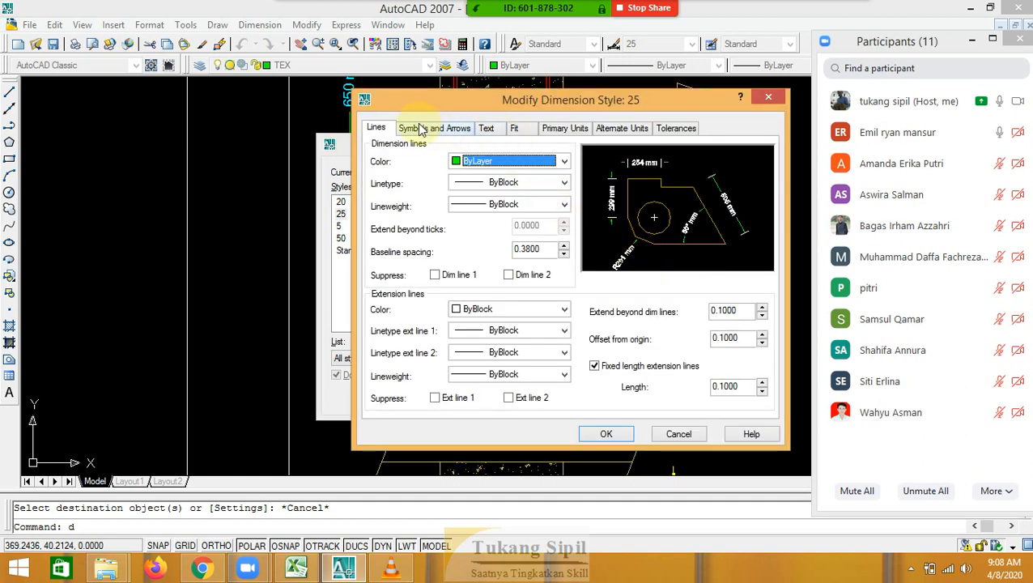
click(420, 128)
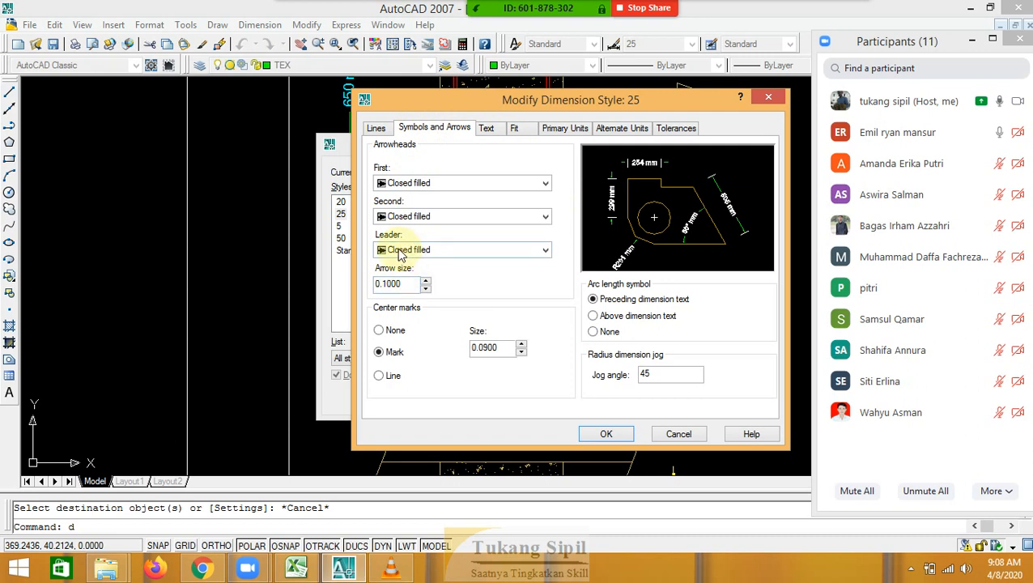
click(486, 128)
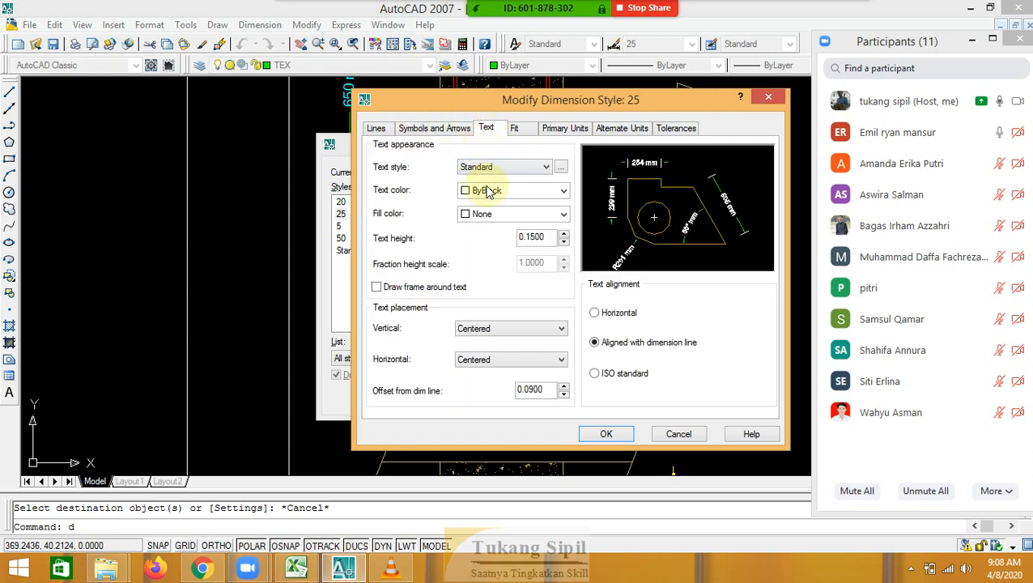
click(522, 130)
click(565, 134)
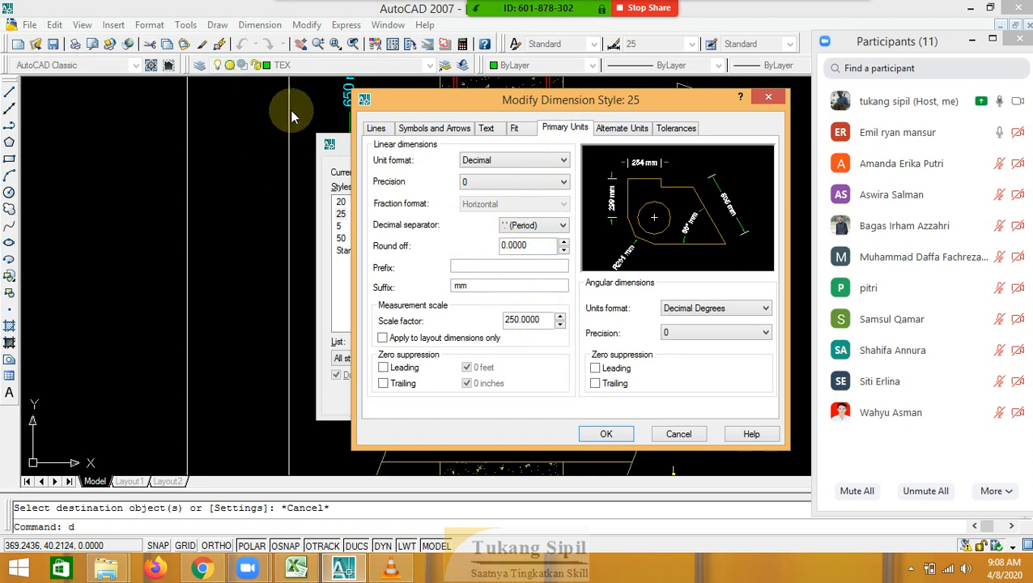
click(376, 130)
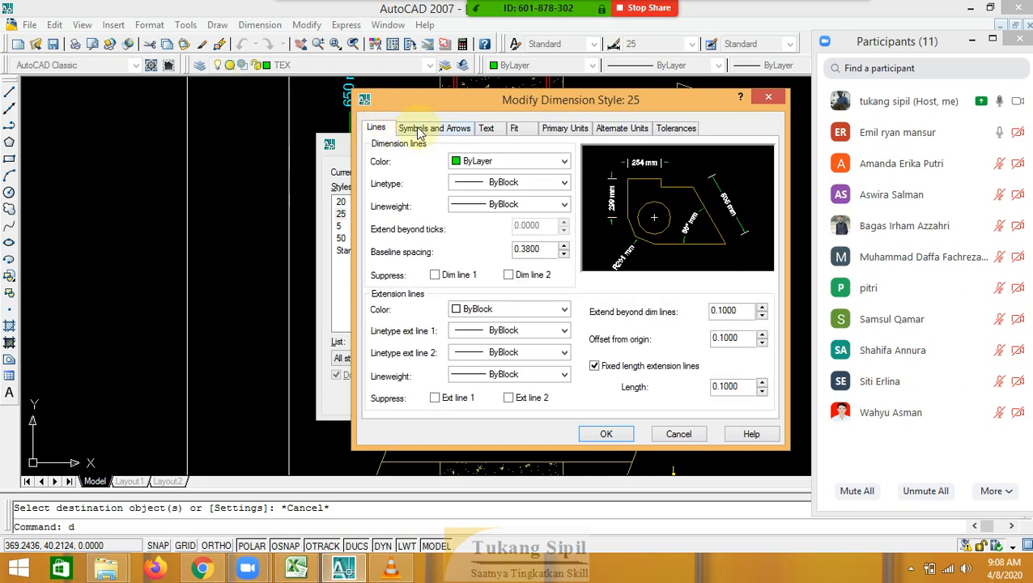
click(413, 130)
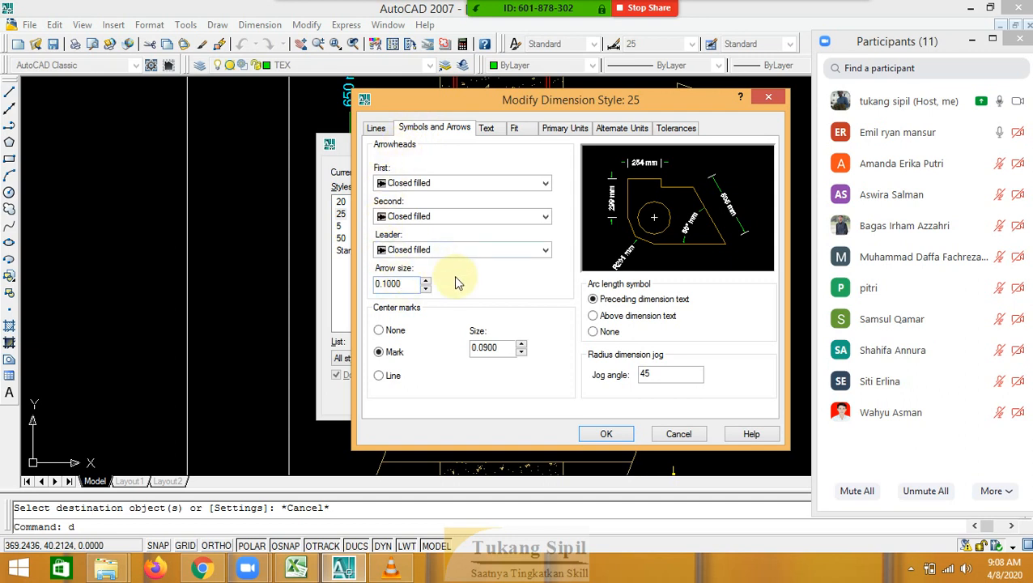
click(489, 130)
click(562, 130)
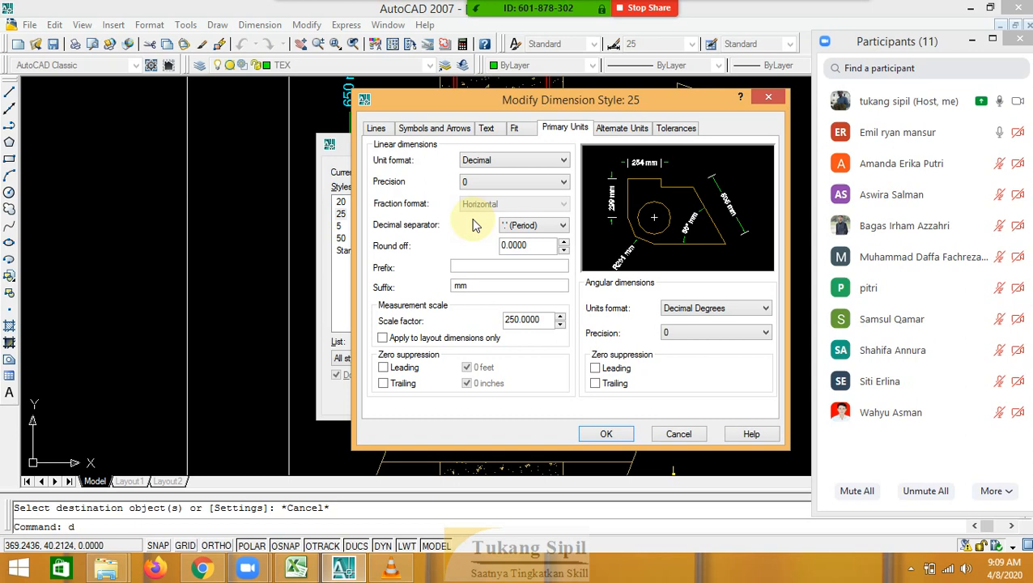
click(609, 438)
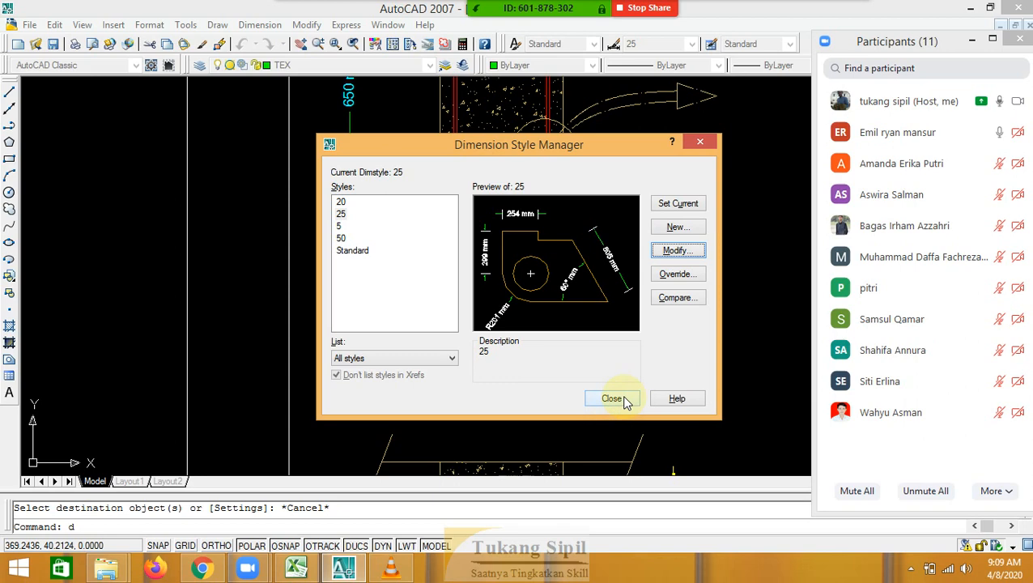
click(624, 402)
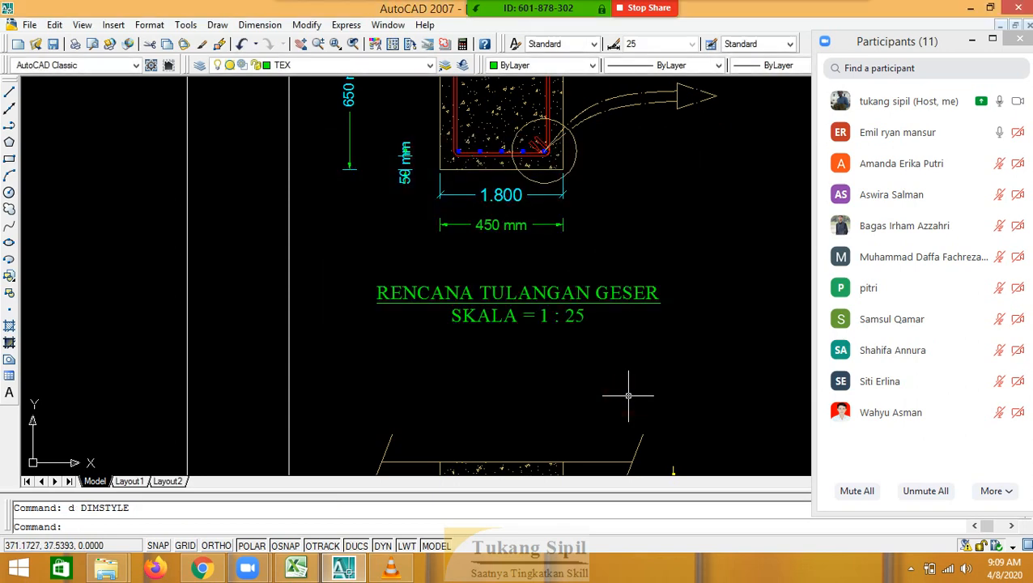
scroll(438, 307, down, 3)
middle_drag(436, 307, 436, 307)
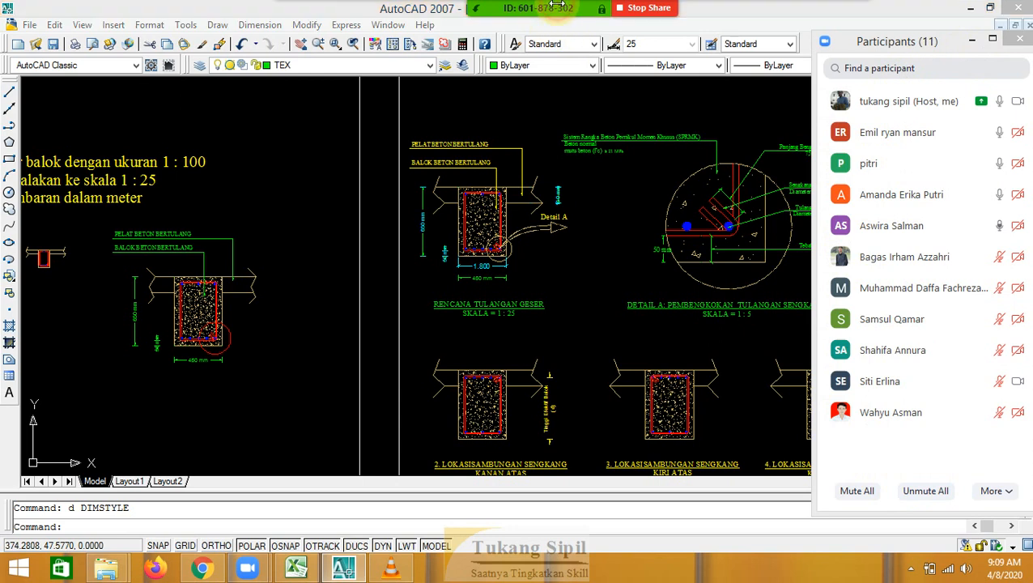
End the shared Zoom meeting for all participants
mouse_move(558, 6)
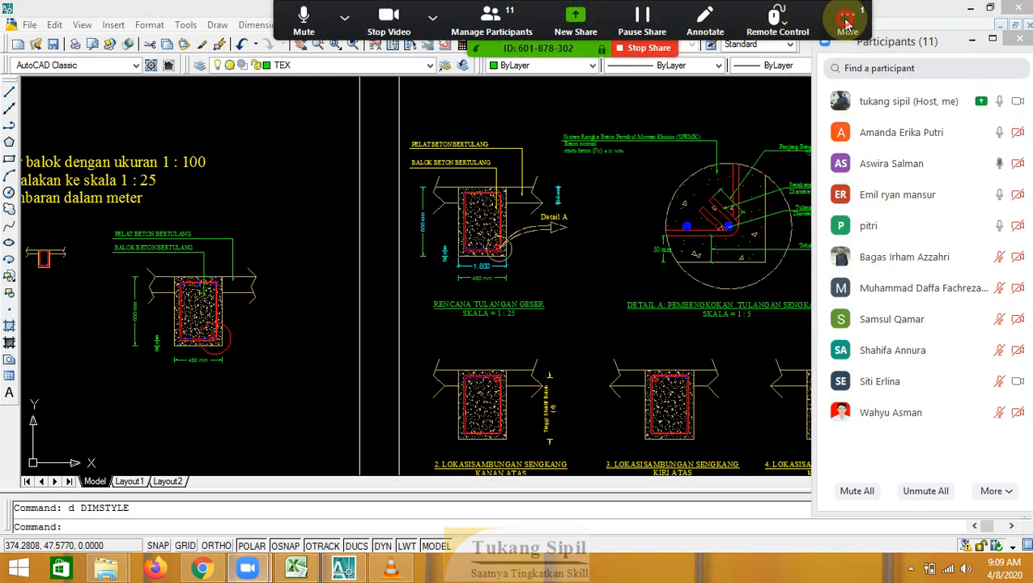
click(845, 23)
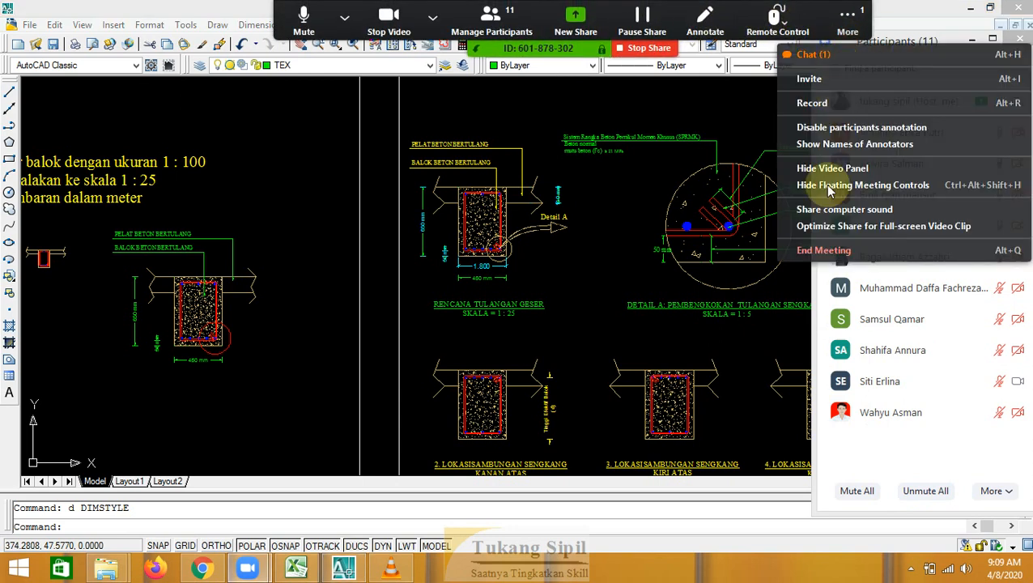
click(824, 251)
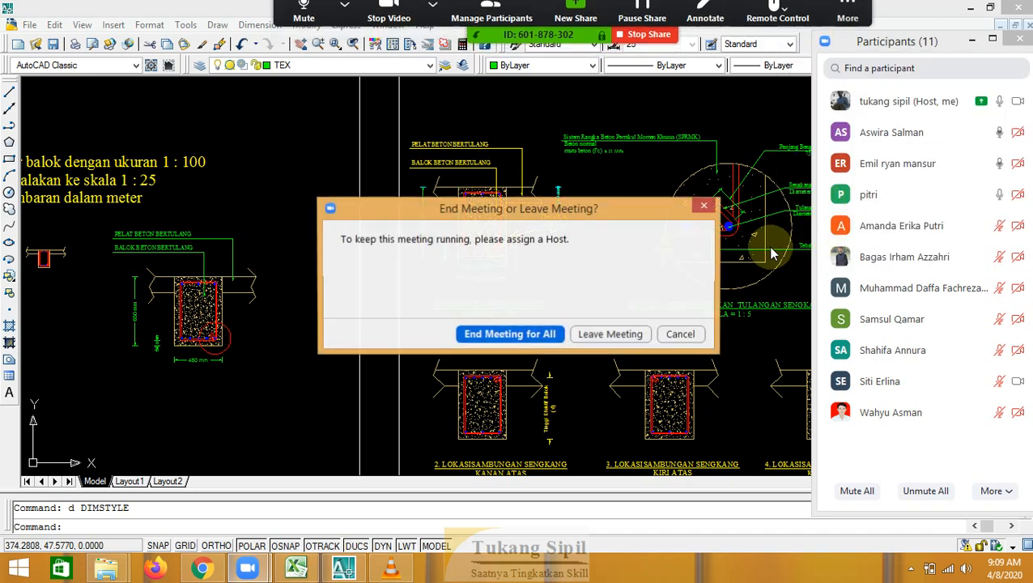
click(551, 333)
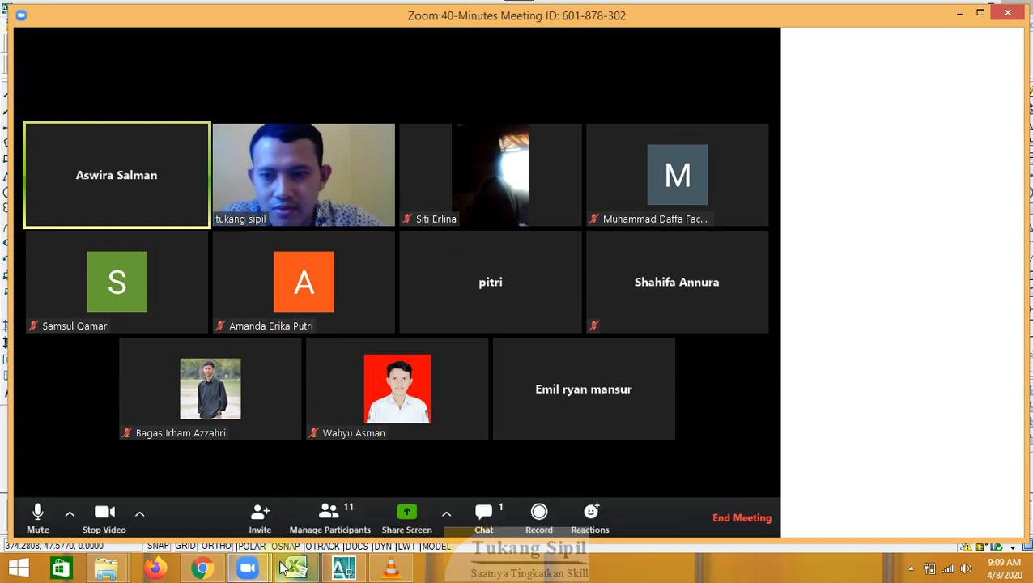
mouse_move(300, 565)
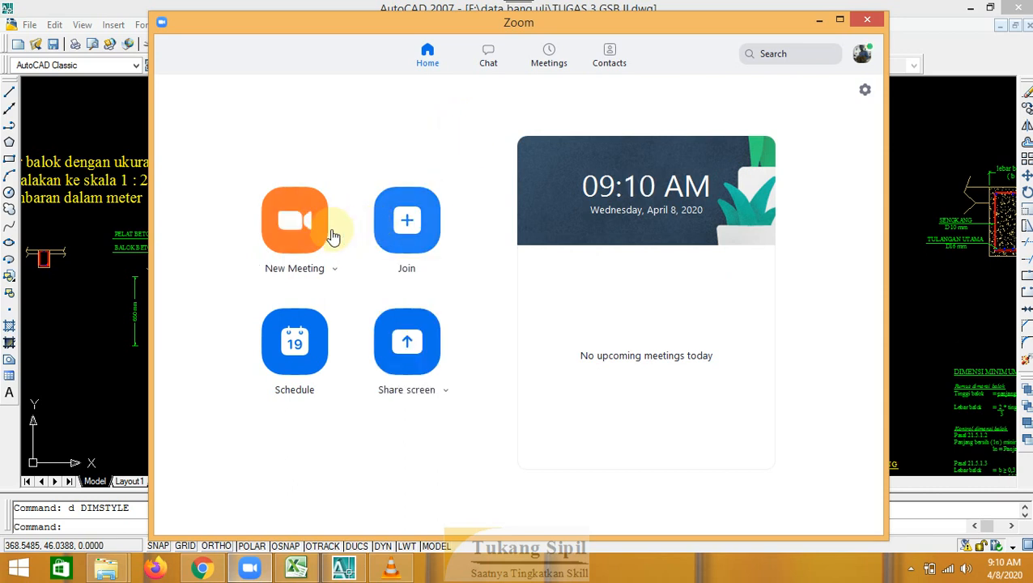
Start a new Zoom meeting and create an email invitation for it in Gmail
click(309, 235)
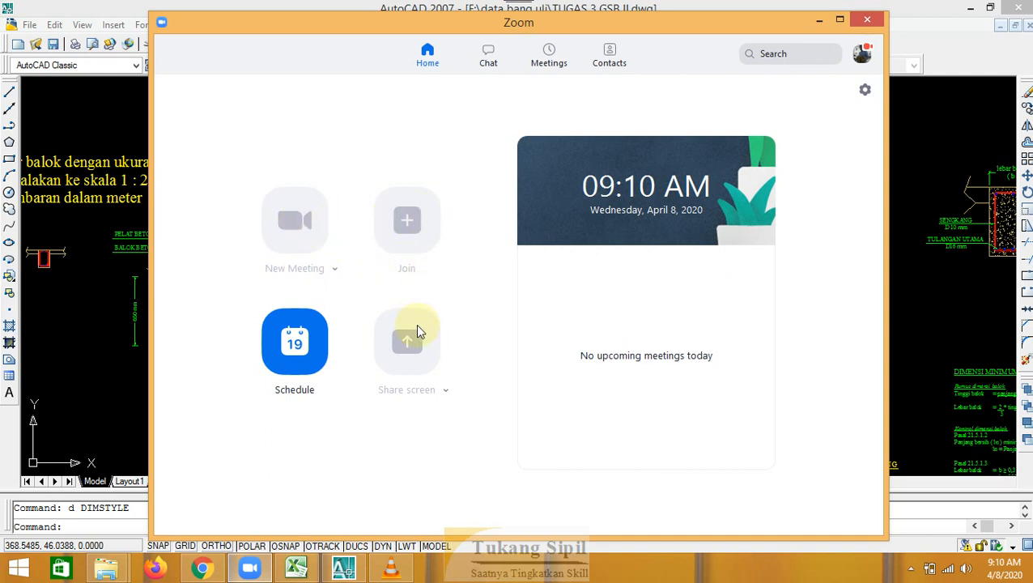
mouse_move(212, 570)
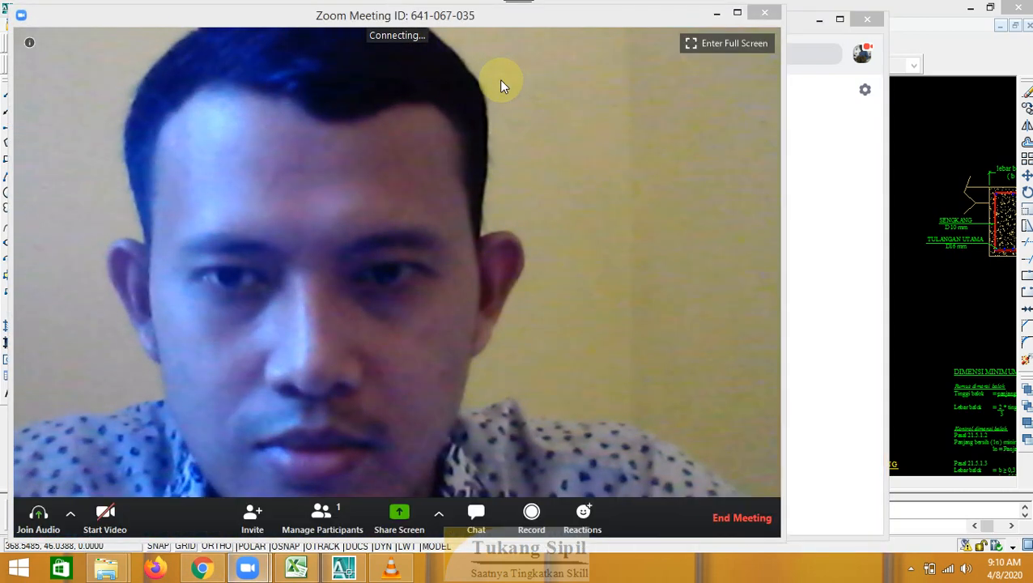
click(259, 513)
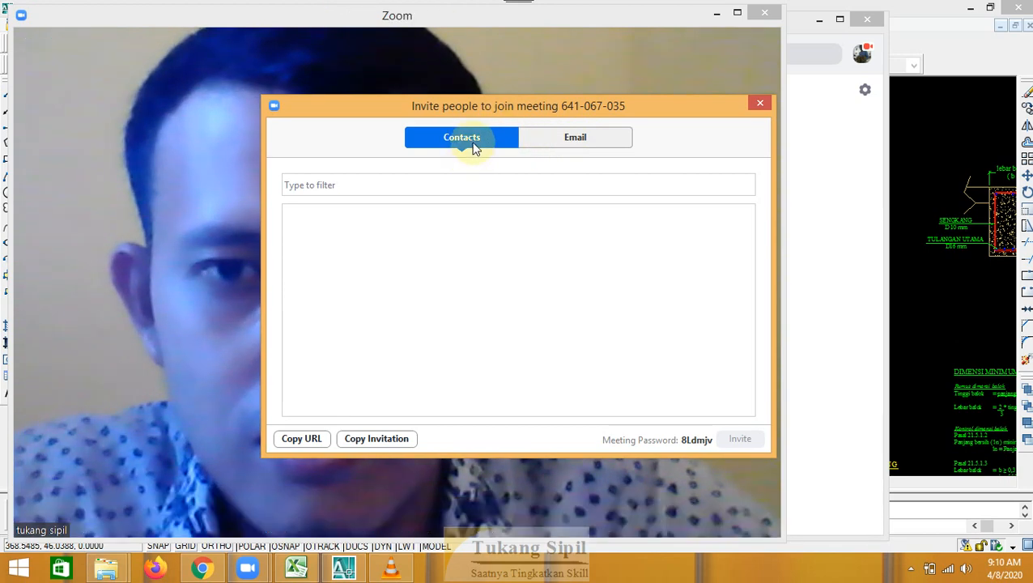
click(528, 143)
click(519, 271)
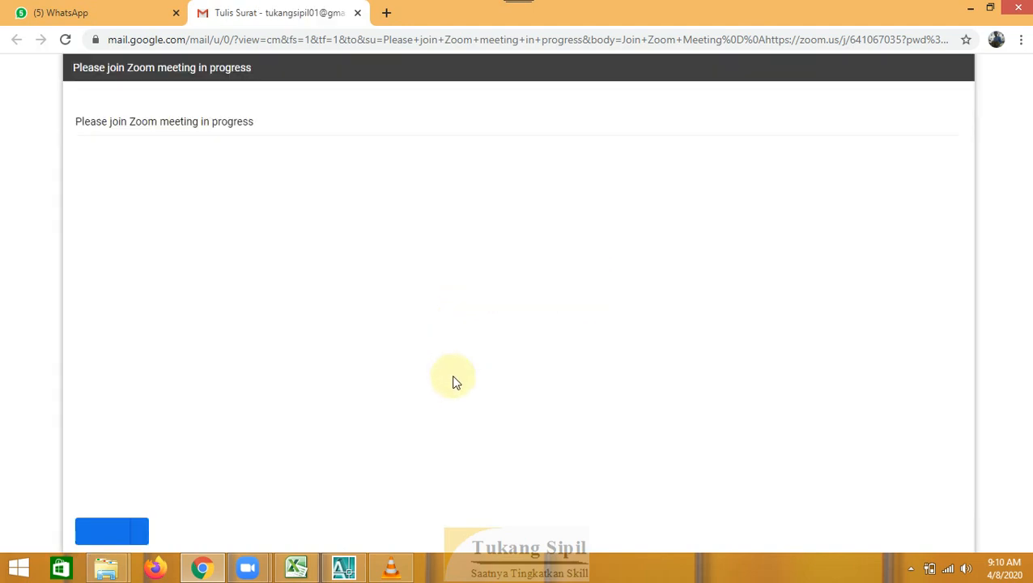
Copy the meeting ID and password lines from the invitation draft's body
click(168, 209)
drag(102, 204, 75, 198)
key(ctrl+c)
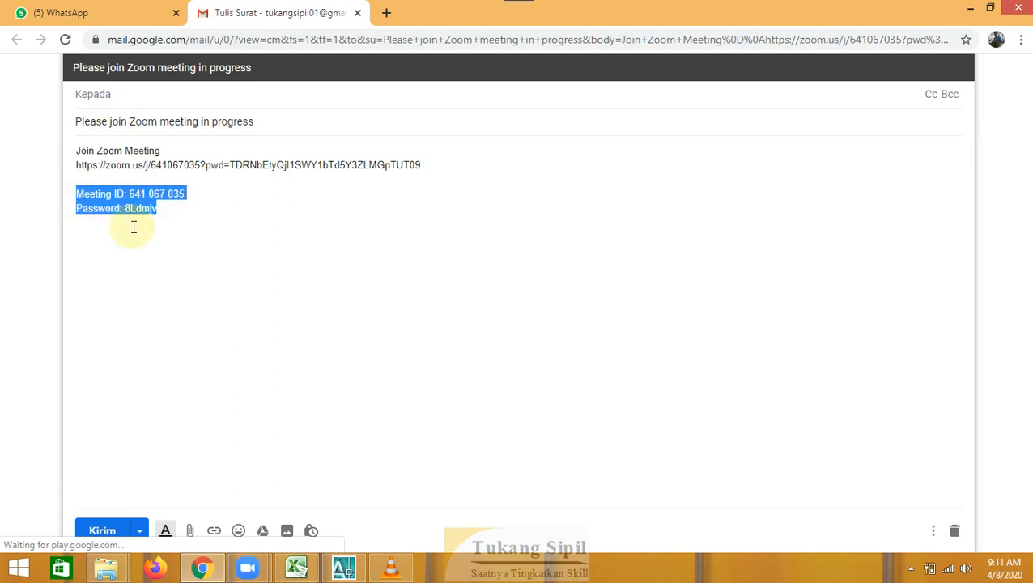
In WhatsApp, send the contact who last replied "Ya." the message "pak ini kode yang baru ya", followed by the copied meeting ID and password
click(117, 11)
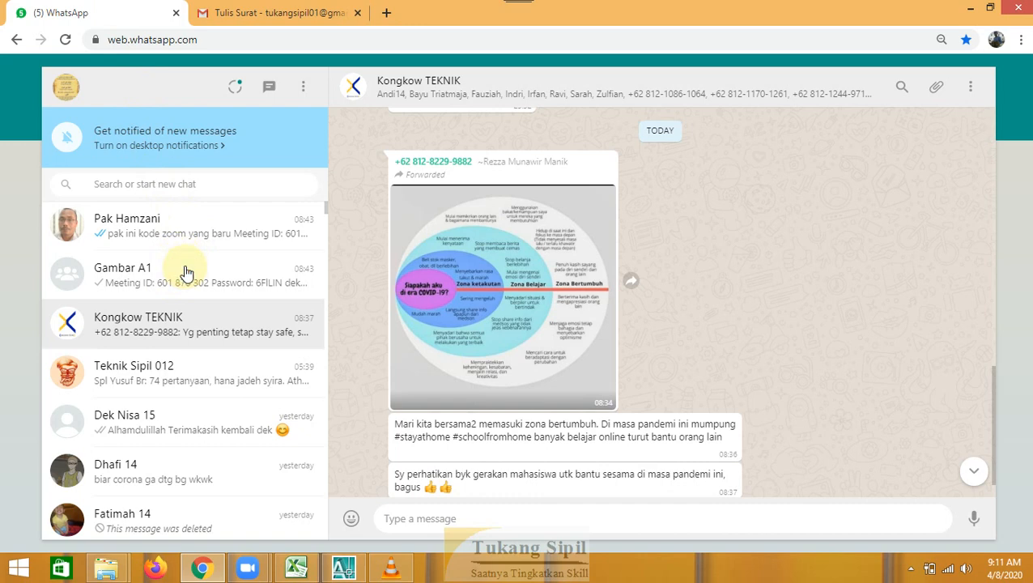
click(212, 243)
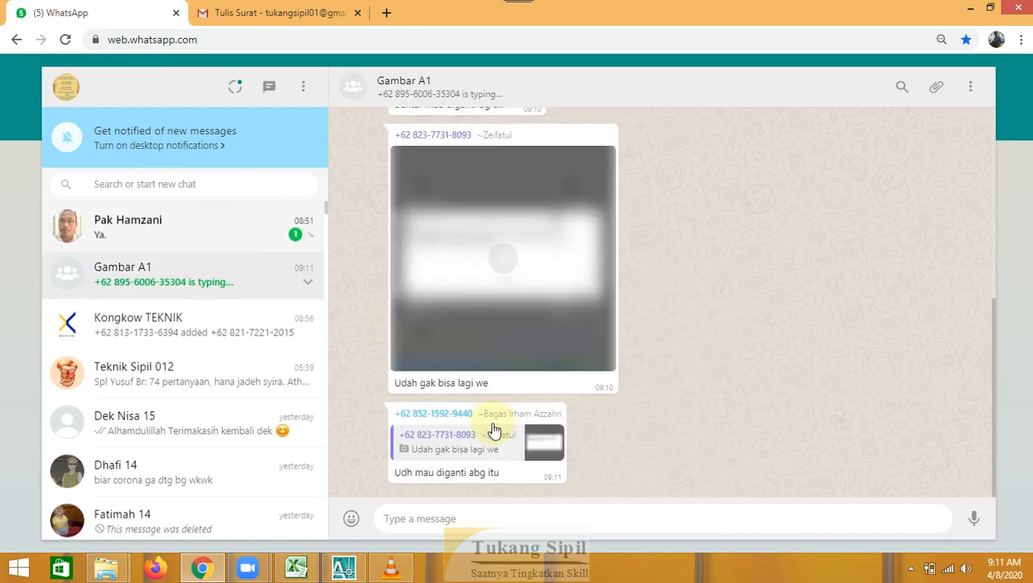
click(464, 516)
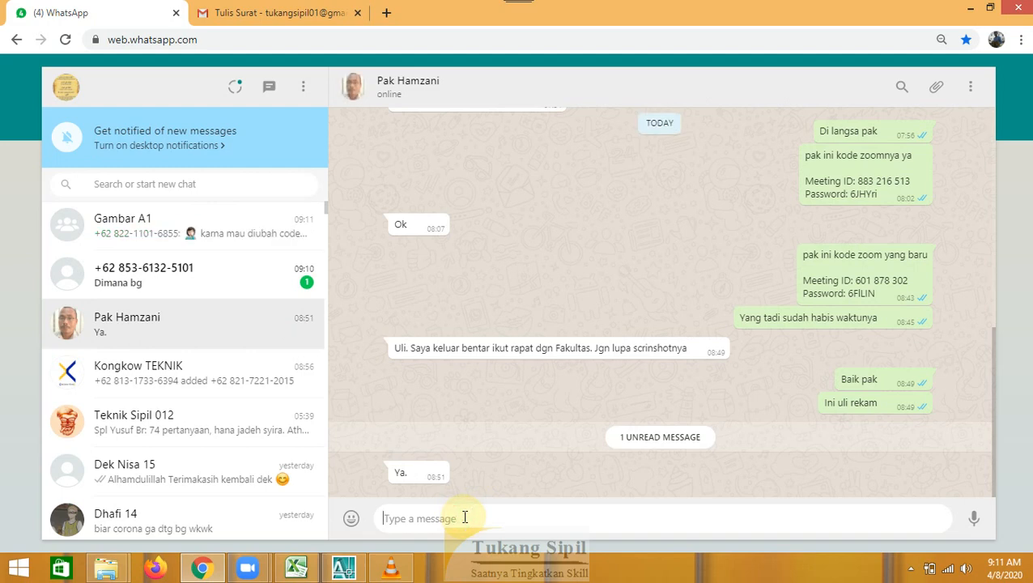
text(pak ini kode yang baru ya)
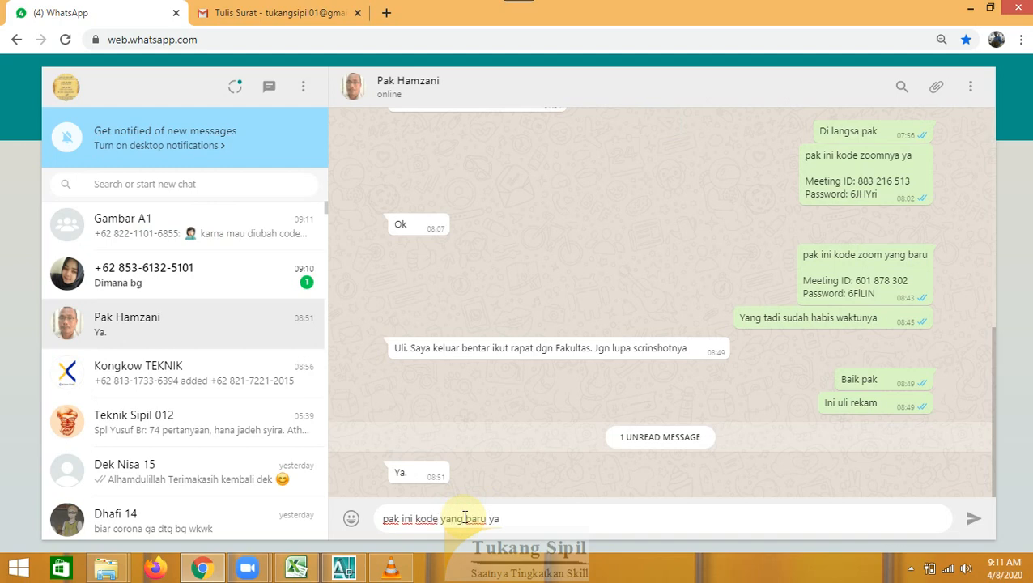
key(Return)
key(ctrl+v)
key(Return)
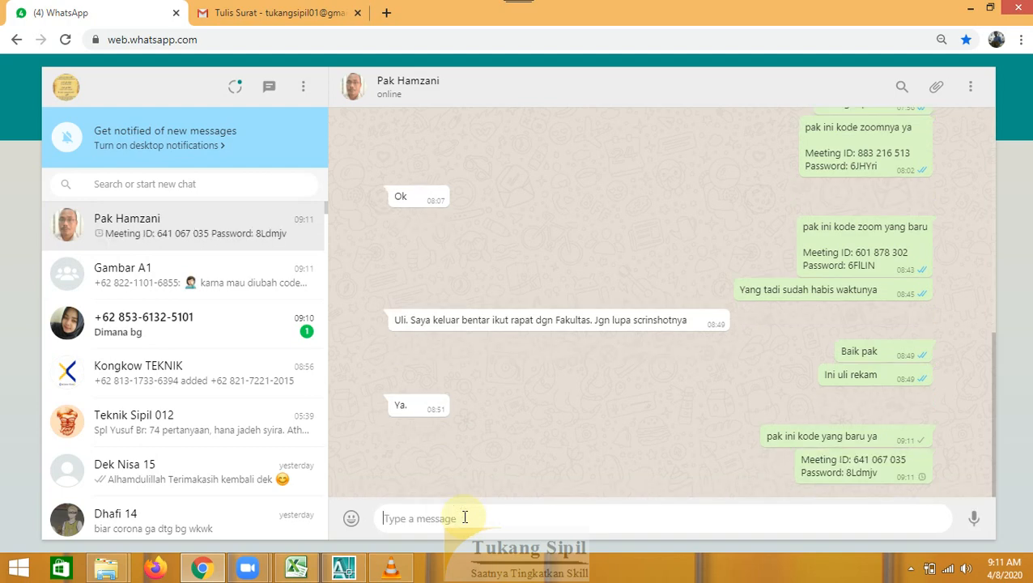
Send the Gambar A1 group "dek ini kode yang baru y", followed by the copied meeting ID and password
click(293, 299)
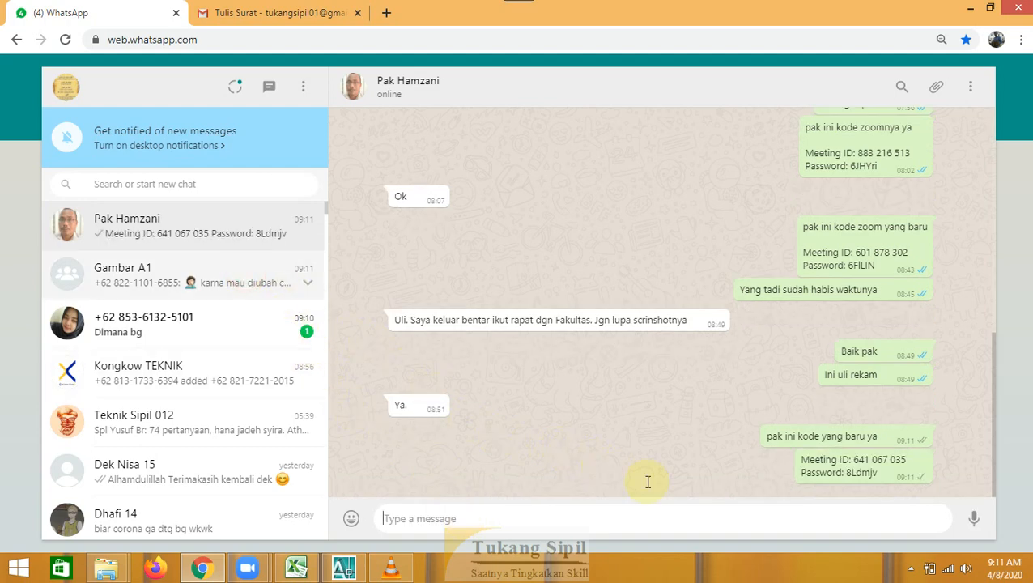
text(dek)
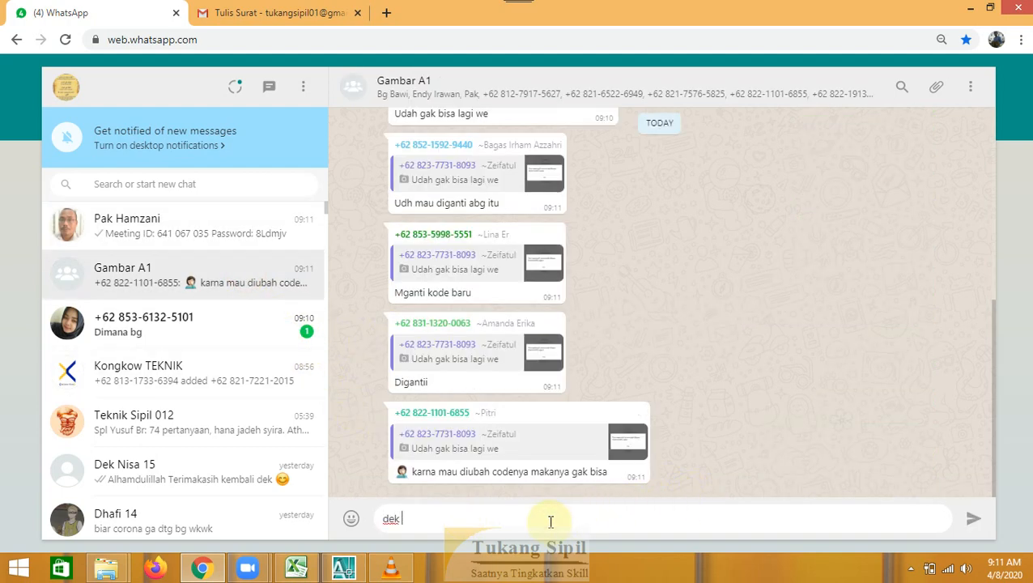
text( ini kode)
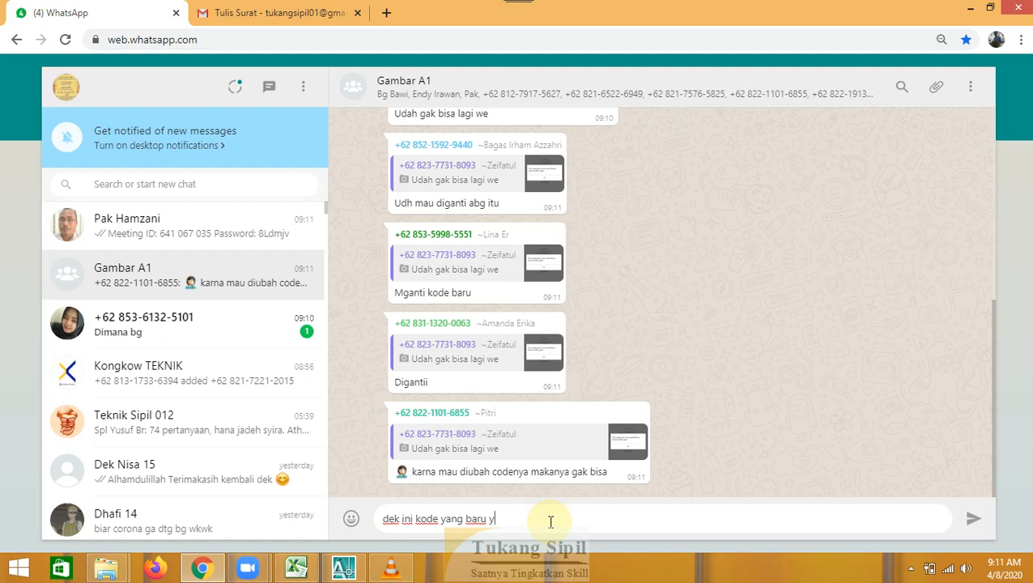
text(yang baru y)
key(Return)
key(ctrl+v)
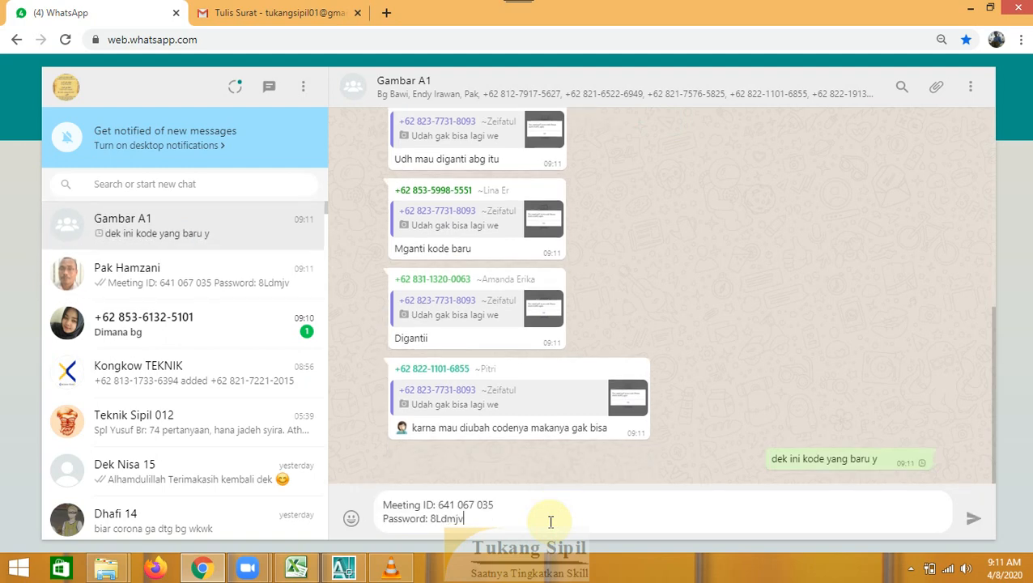
key(Return)
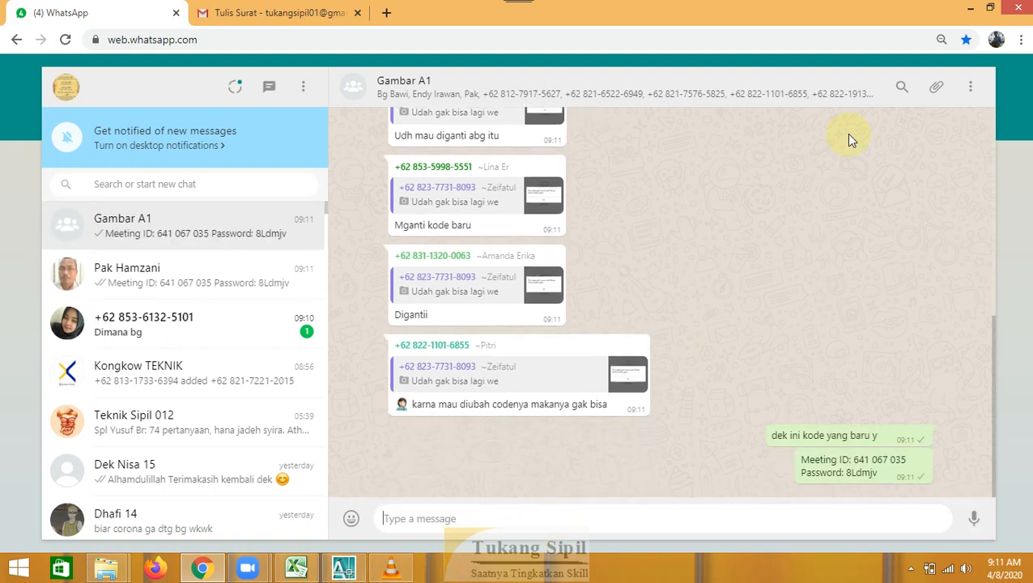
Return to the Zoom meeting, show its participant list and admit the two people waiting
click(969, 8)
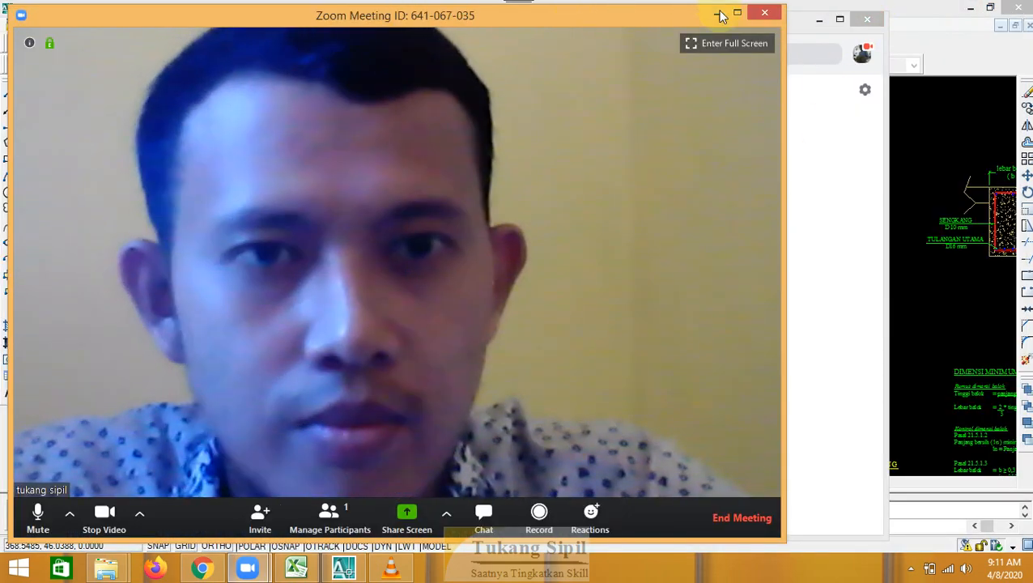
drag(627, 23, 809, 27)
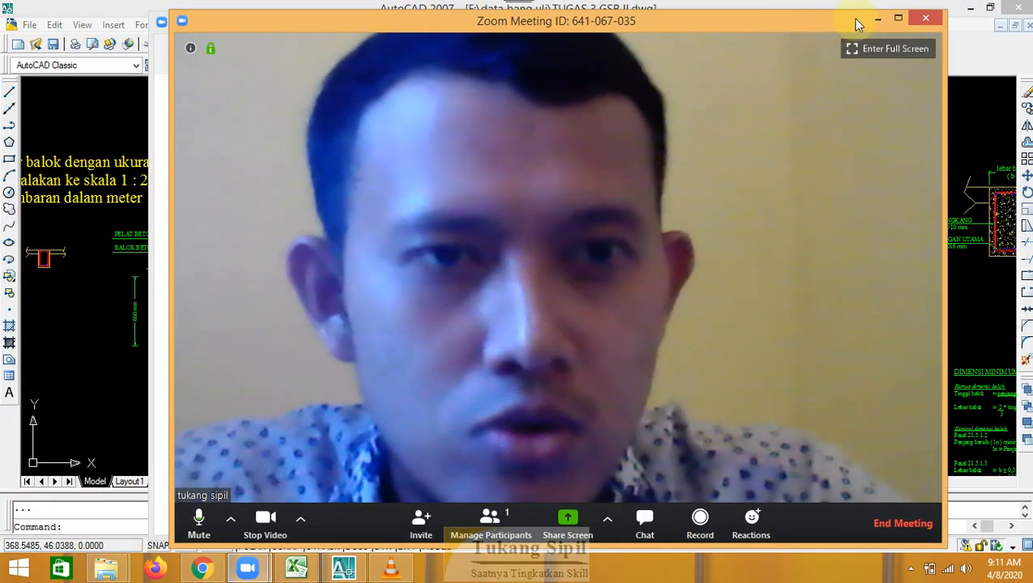
click(490, 517)
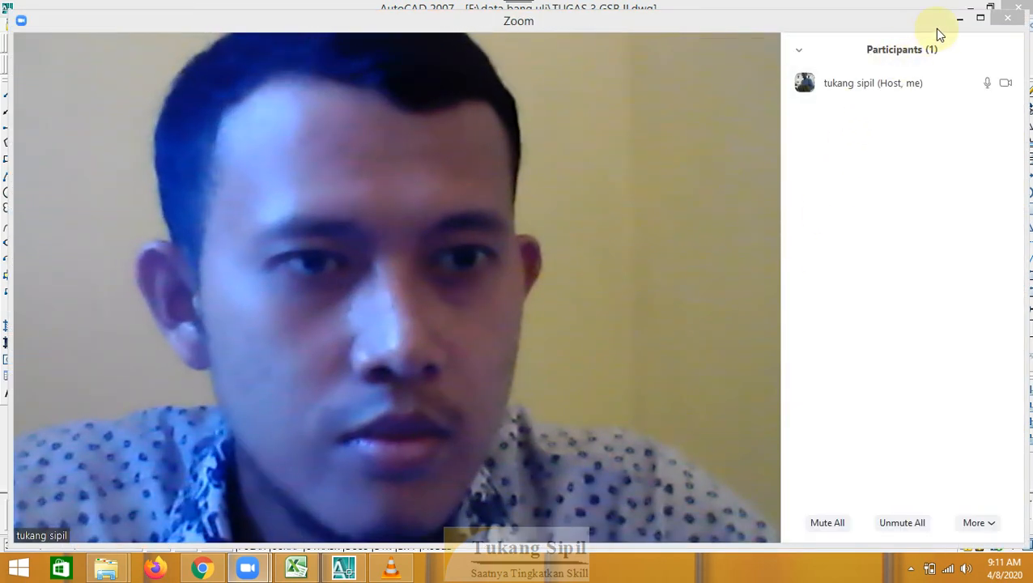
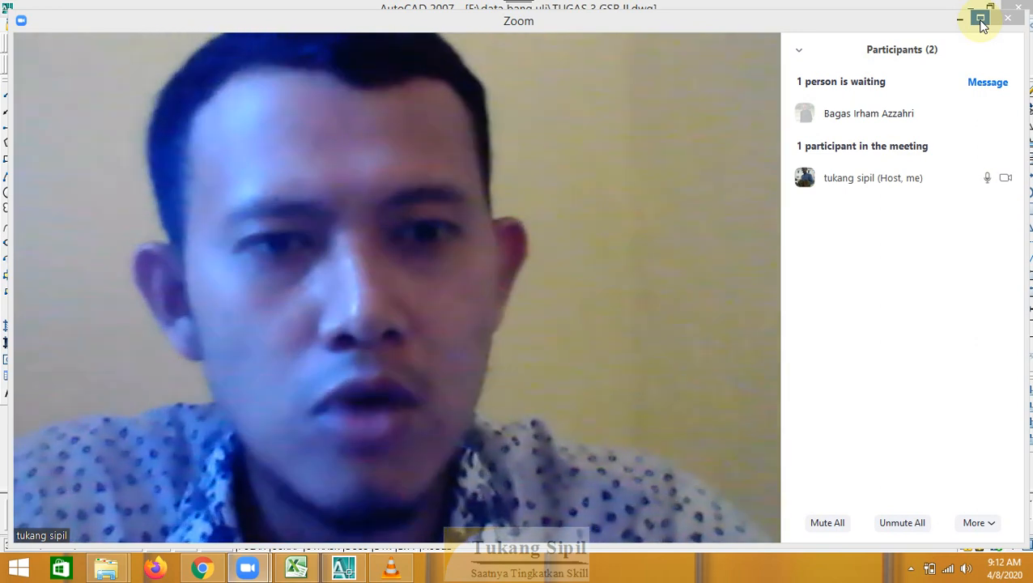
click(935, 114)
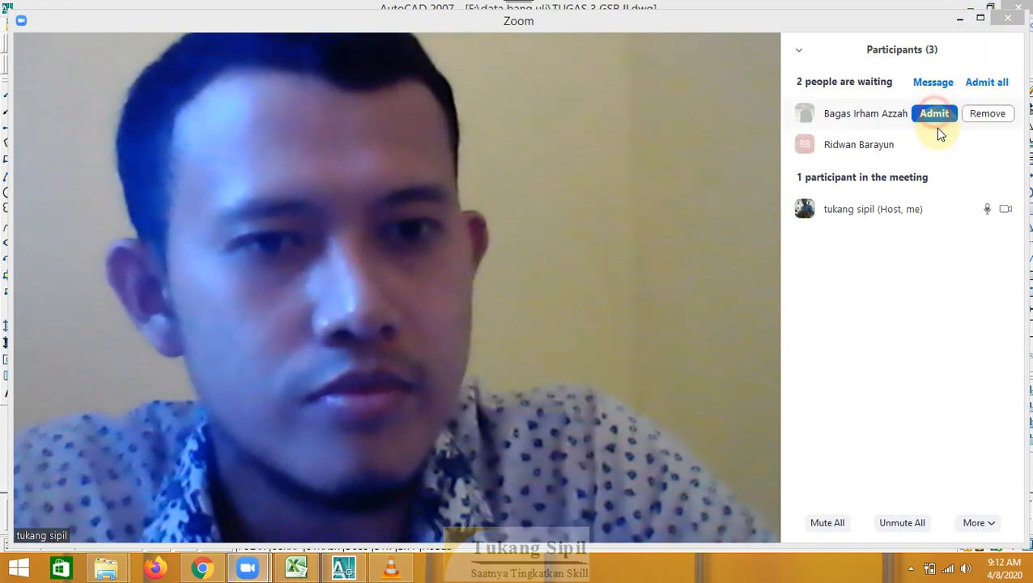
click(935, 146)
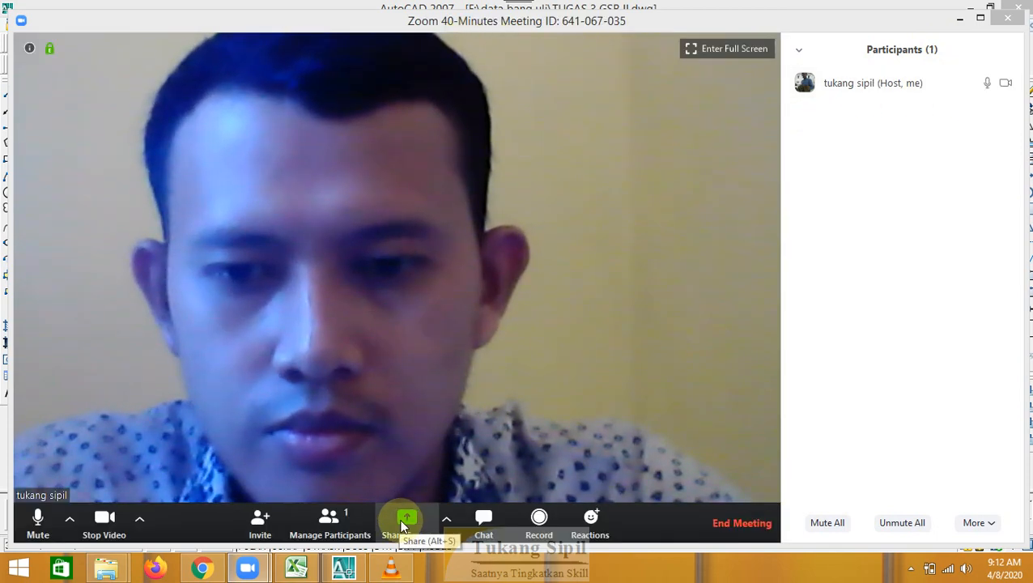
Share the AutoCAD 2007 window with the meeting, leaving computer sound off
click(431, 526)
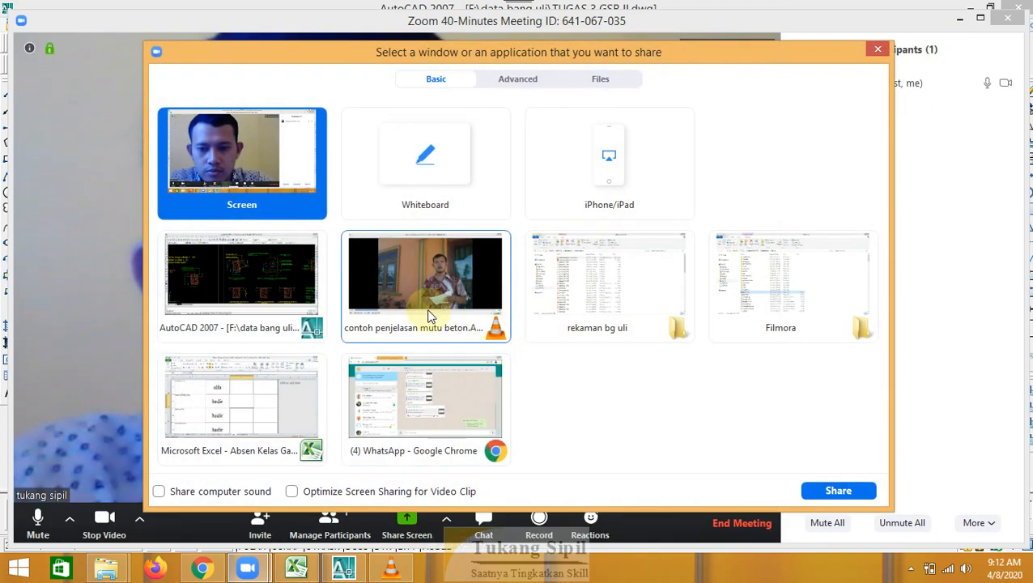
click(263, 296)
click(819, 490)
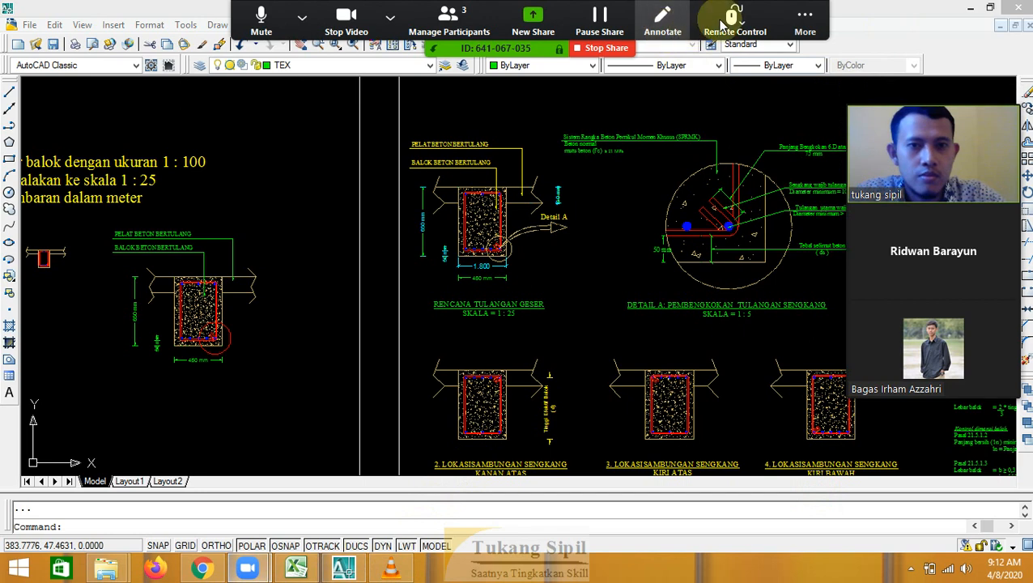
Show the participant list during the screen share and admit the three people waiting
click(804, 18)
click(794, 22)
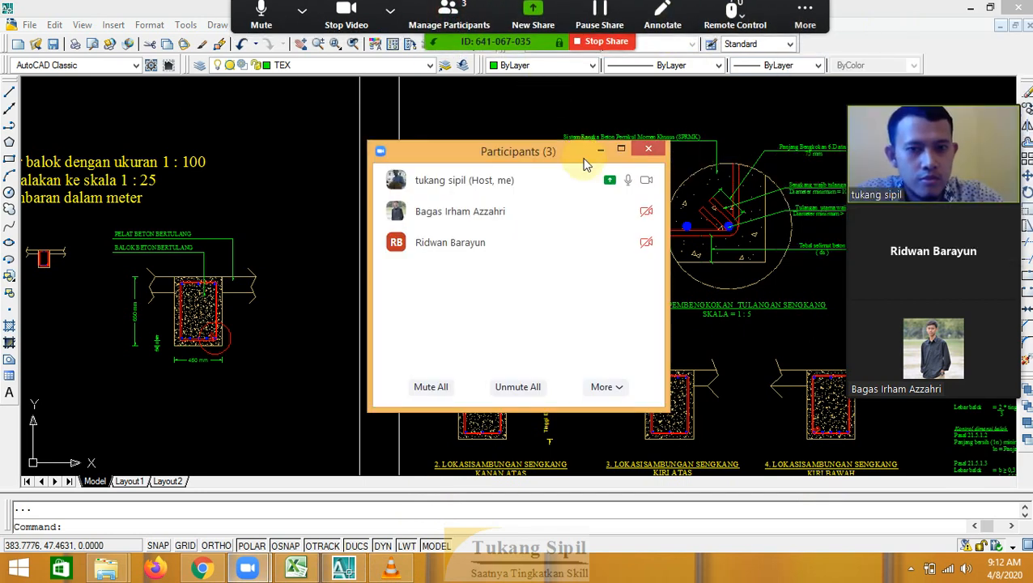
click(555, 148)
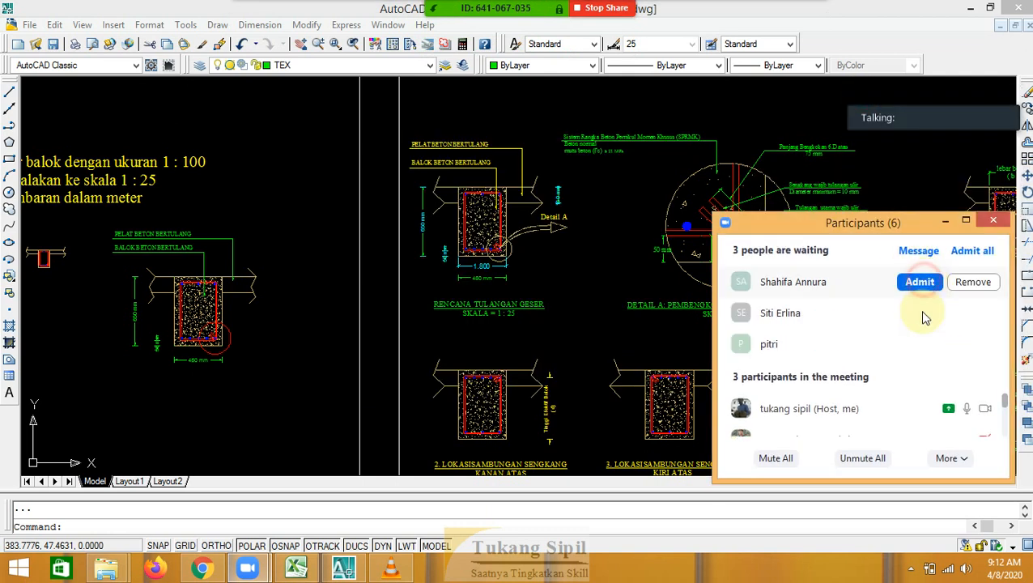
mouse_move(920, 343)
mouse_move(923, 274)
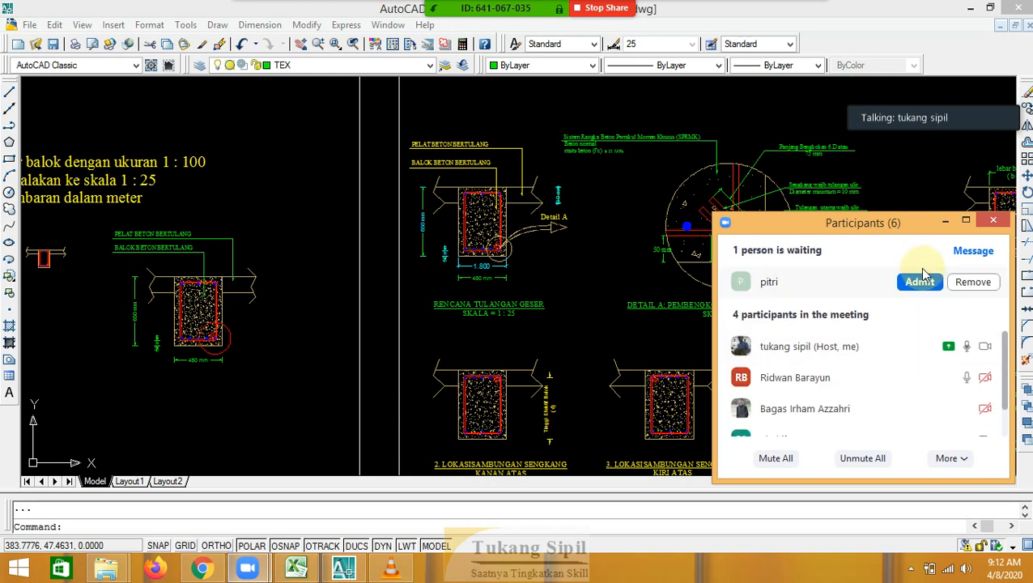
click(922, 288)
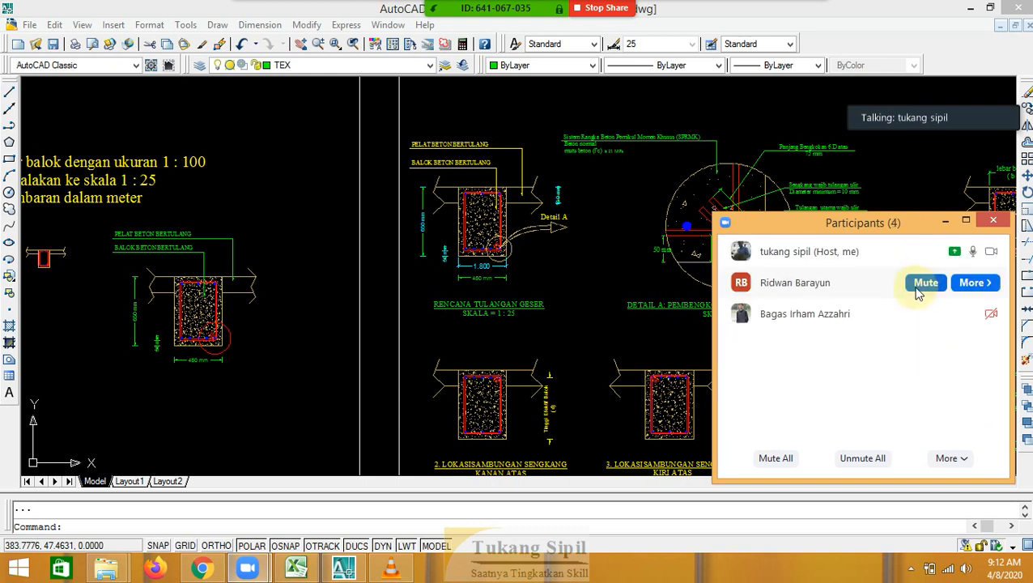
Move the participant list away from the beam sections and narrow it to uncover more of the drawing
drag(907, 216, 949, 32)
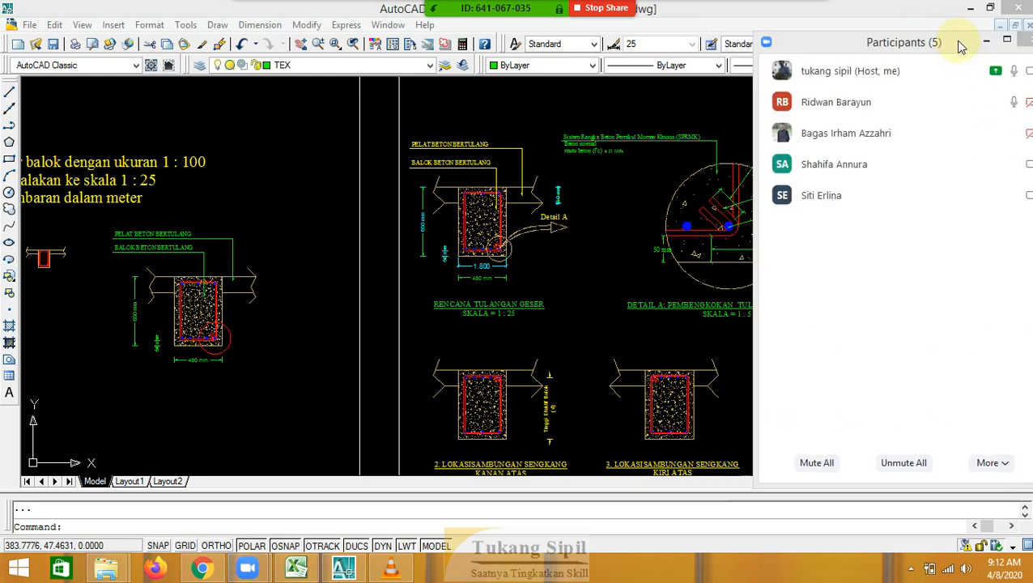
drag(955, 40, 935, 44)
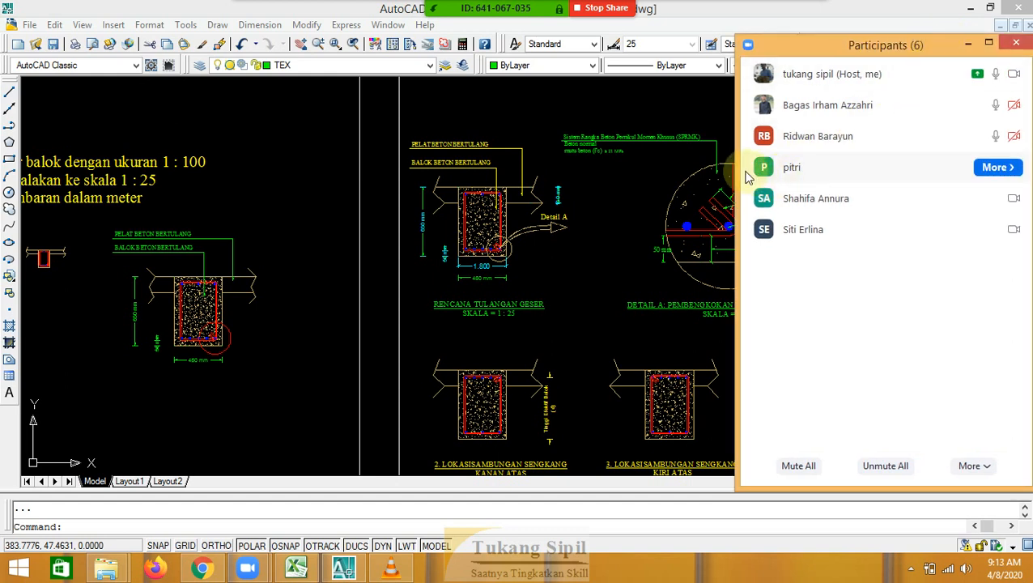
drag(737, 159, 785, 158)
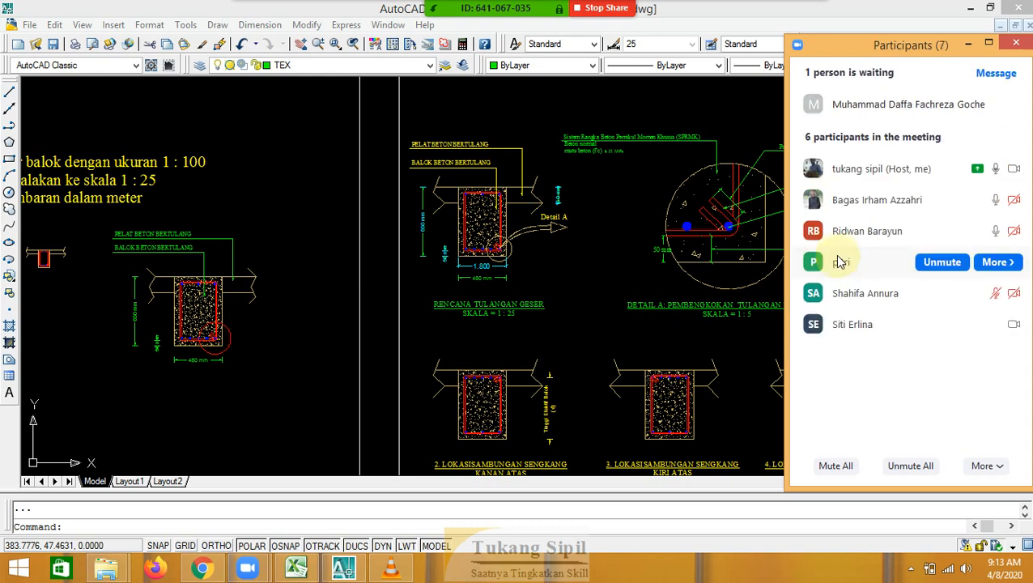
Admit the further students as they arrive in the waiting room
click(950, 114)
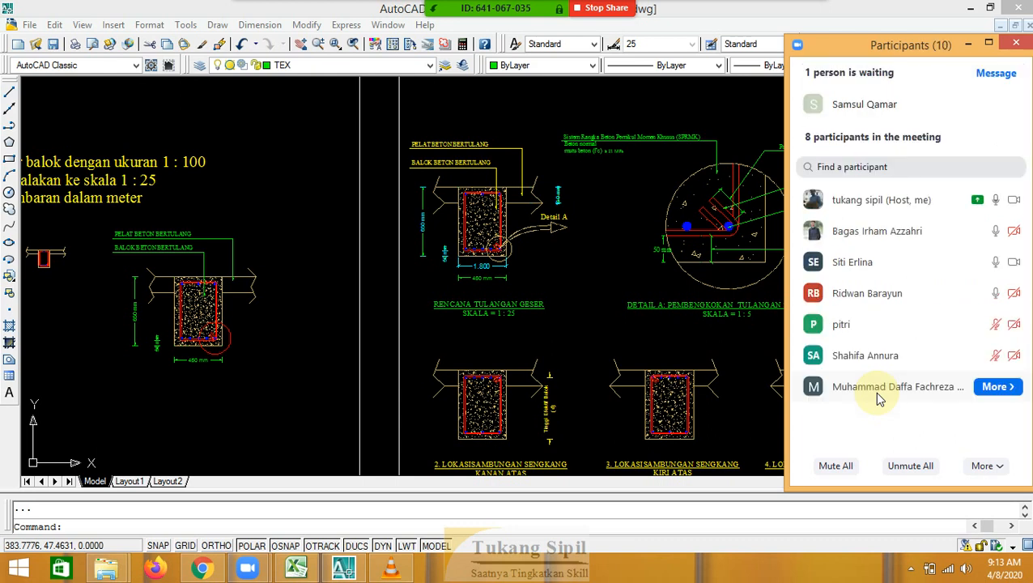
mouse_move(923, 109)
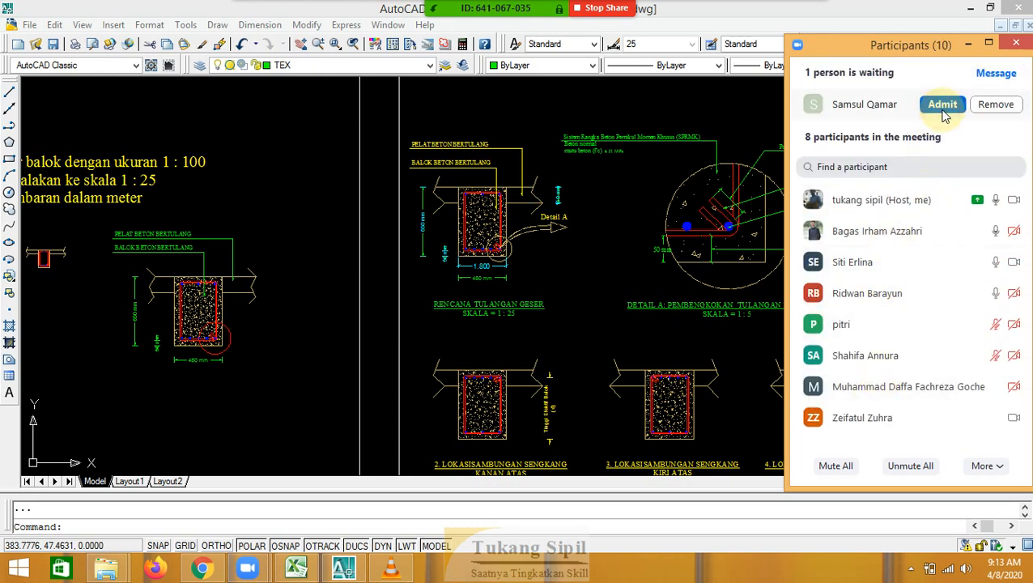
click(942, 105)
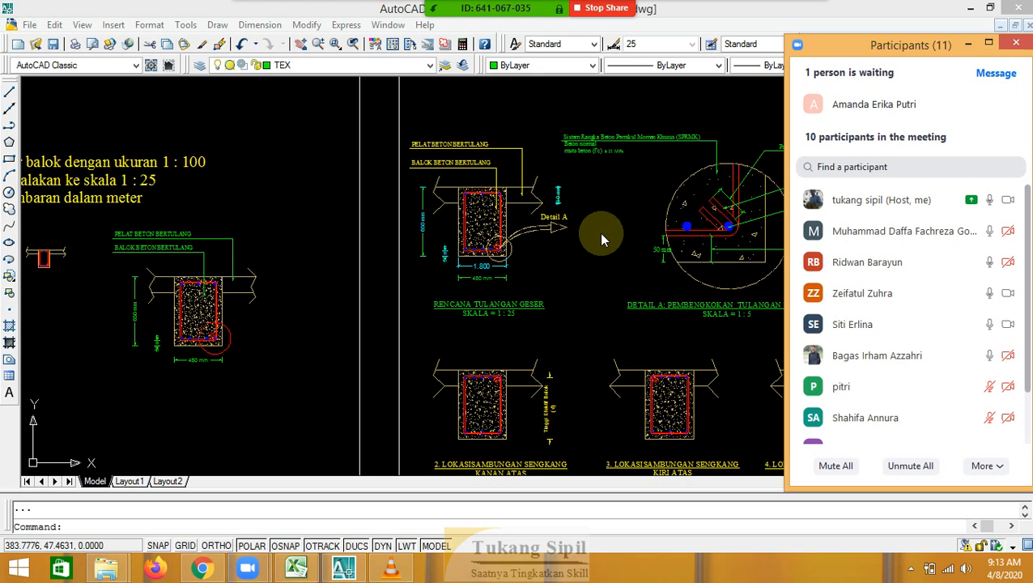
mouse_move(959, 116)
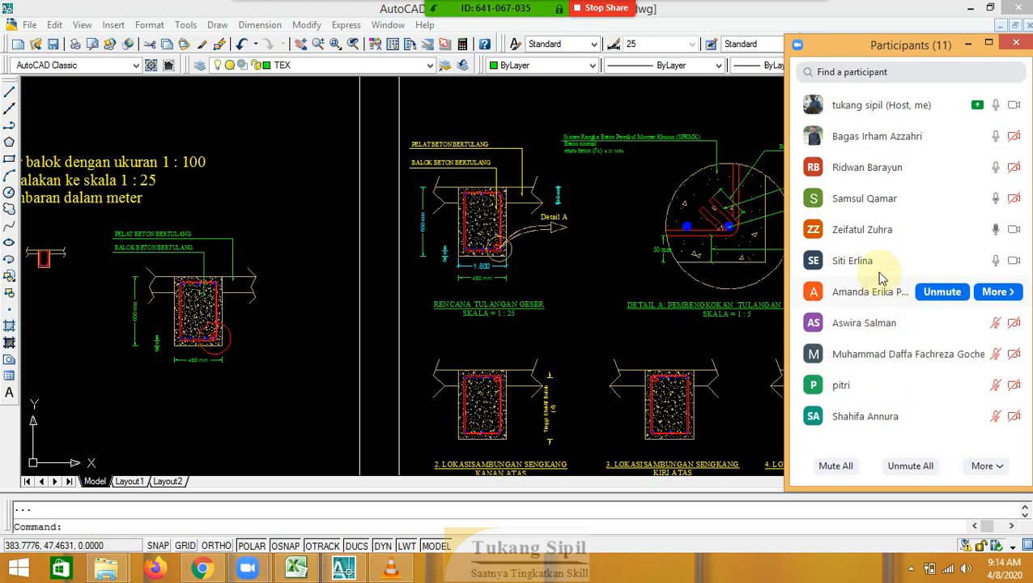
Mute all current and new participants while allowing them to unmute themselves, and admit the student in the waiting room
click(841, 465)
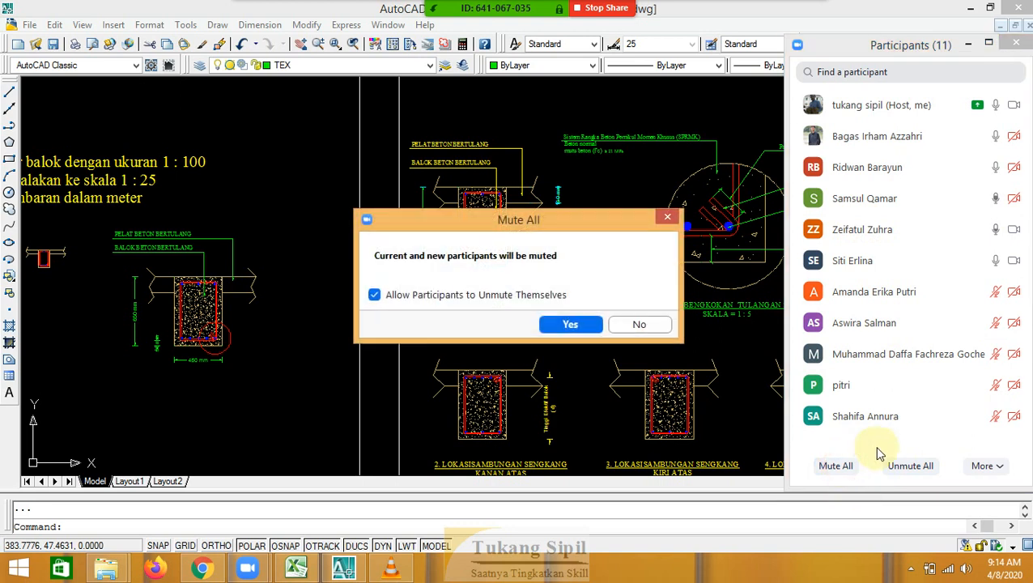
click(570, 324)
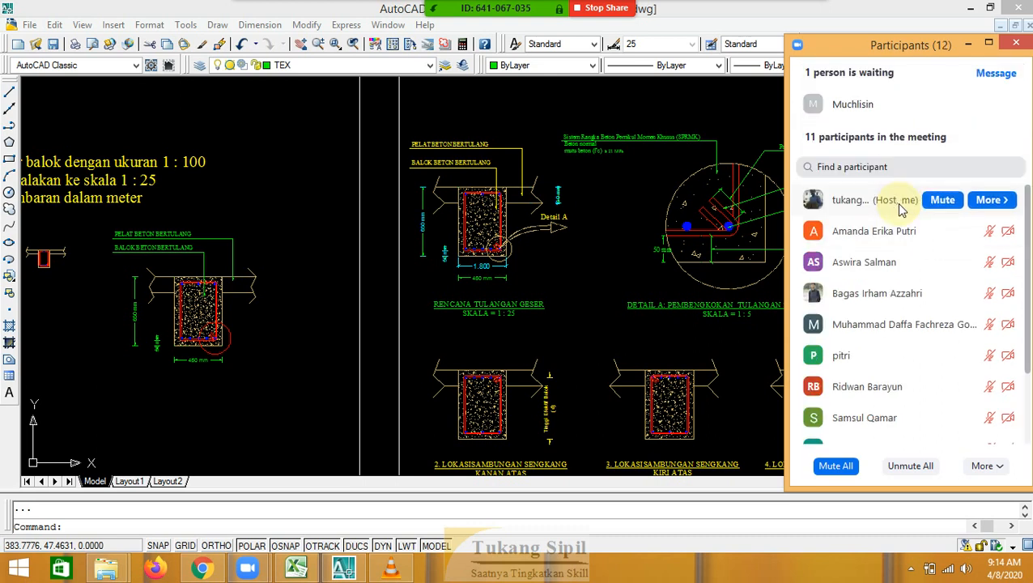
mouse_move(935, 109)
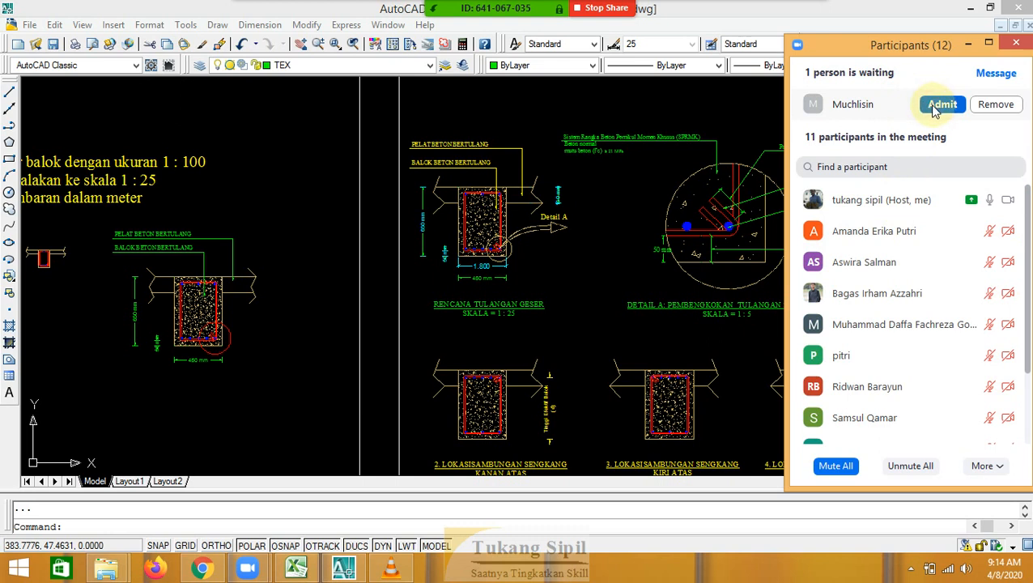
click(610, 215)
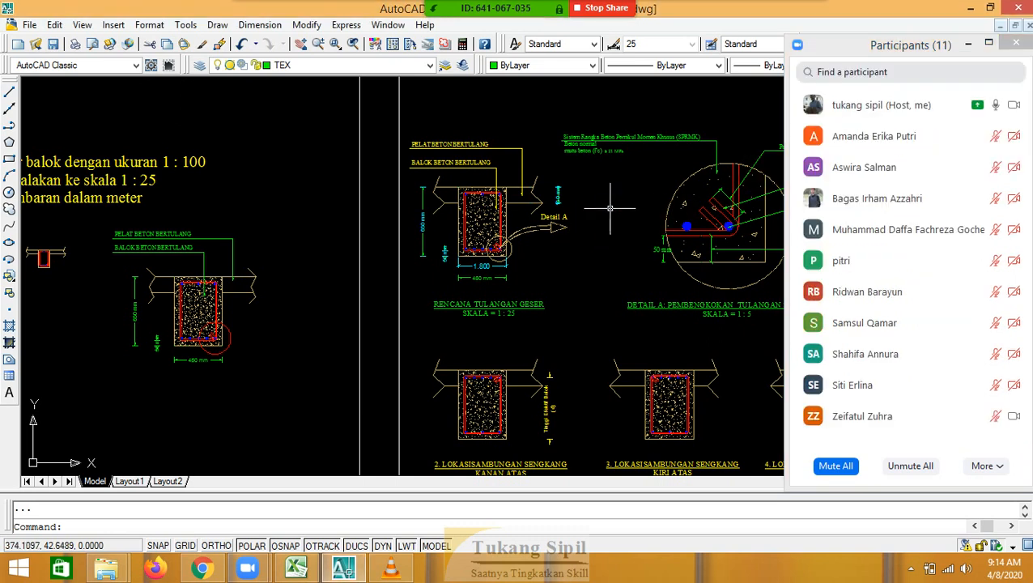
Create a new dimension style named 30, based on the Standard style and used for all dimensions
scroll(611, 213, down, 2)
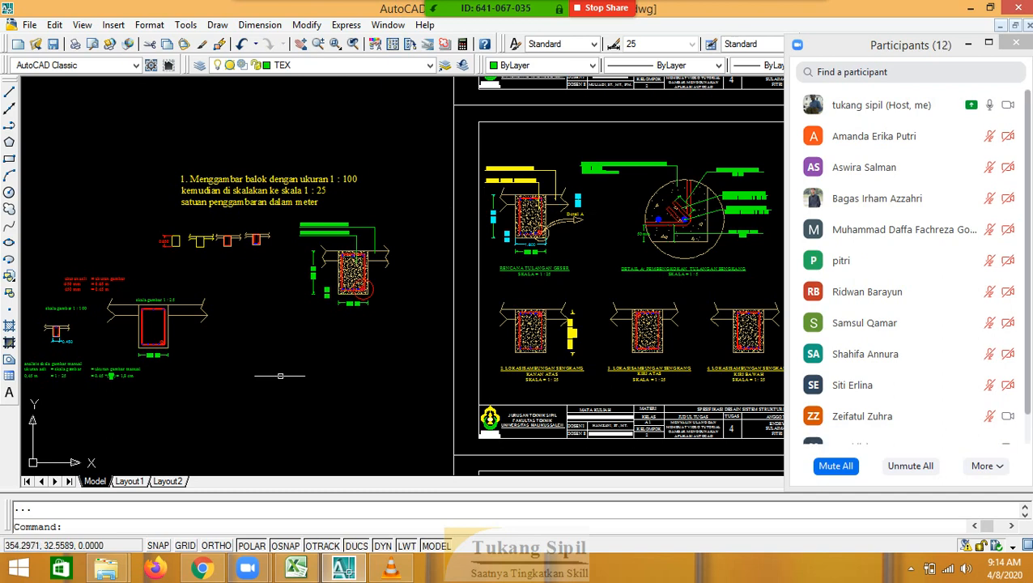
scroll(280, 276, up, 3)
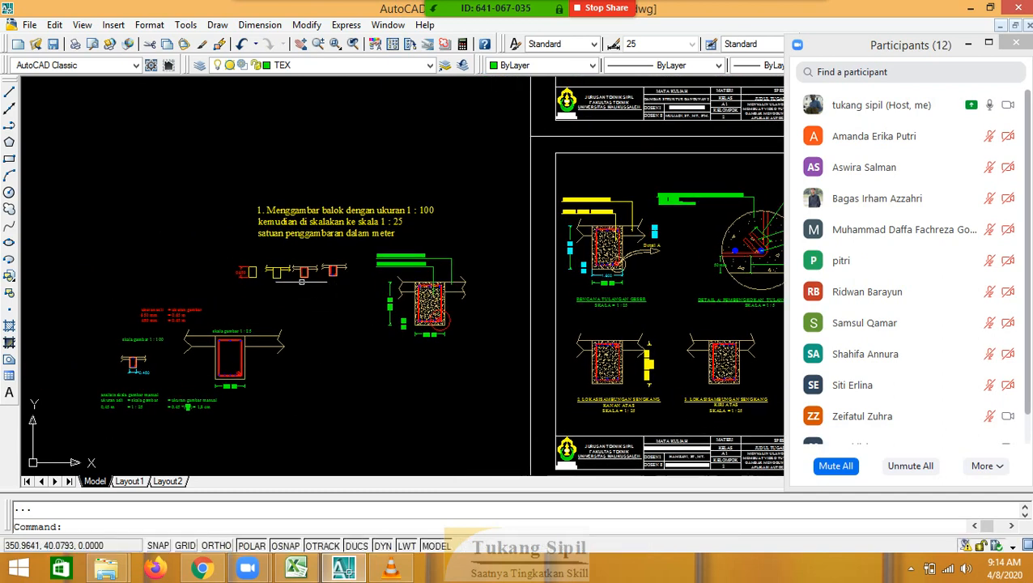
middle_drag(285, 263, 343, 260)
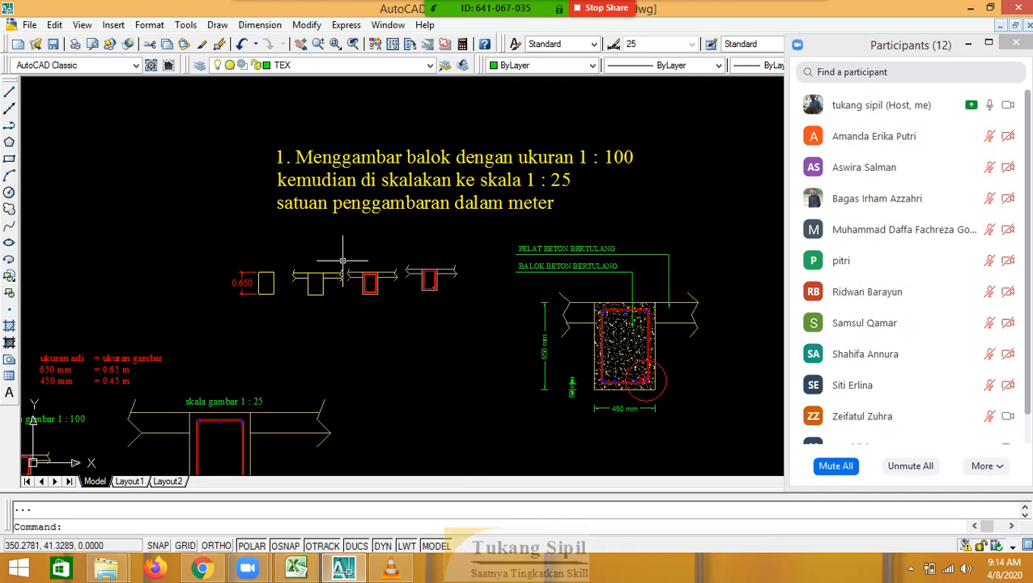
scroll(343, 260, down, 2)
mouse_move(223, 210)
middle_down()
mouse_move(258, 157)
mouse_move(303, 229)
middle_up()
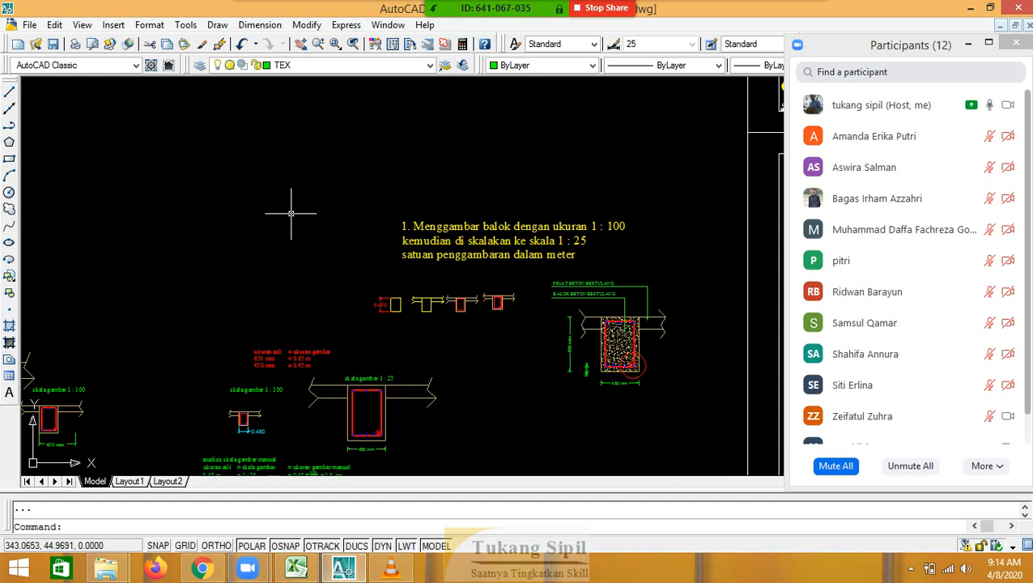
key(Return)
mouse_move(458, 150)
mouse_down()
mouse_move(316, 138)
mouse_move(172, 101)
mouse_up()
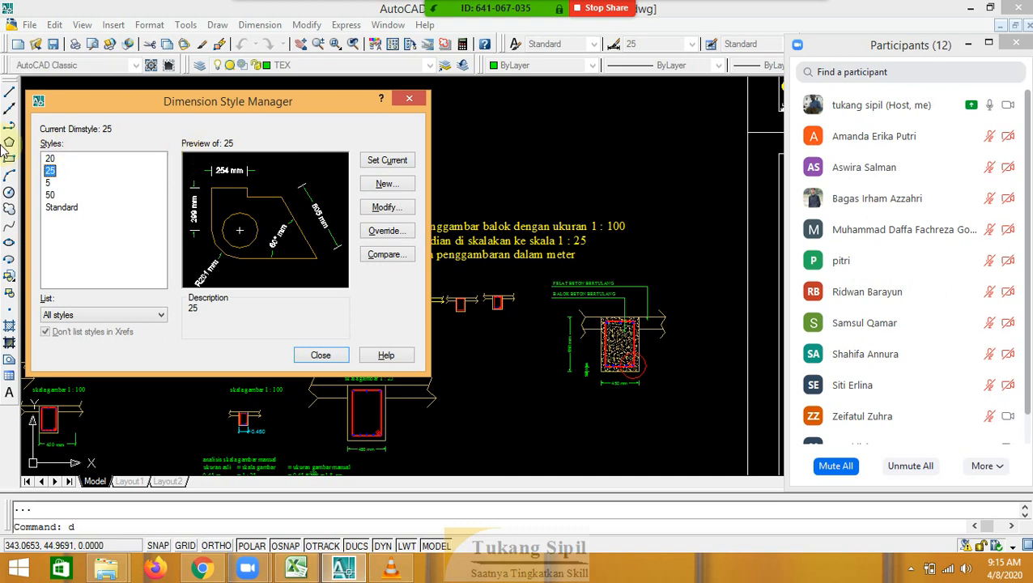
click(62, 208)
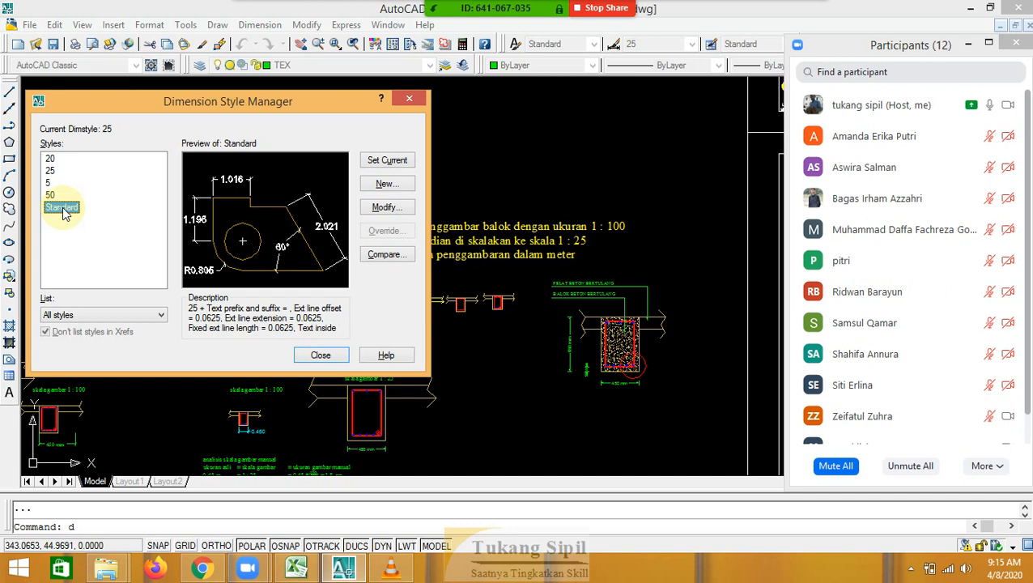
click(383, 187)
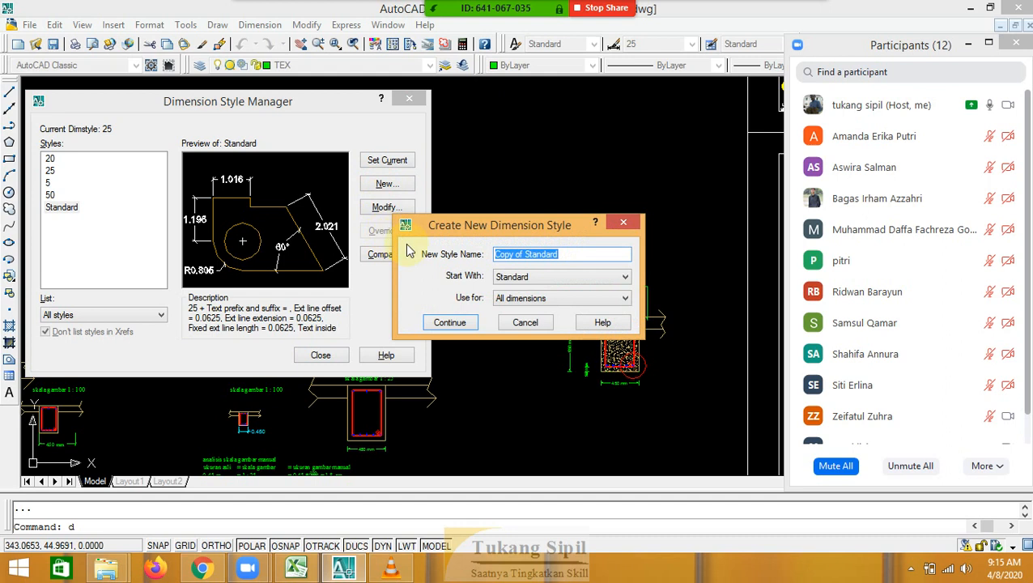
key(BackSpace)
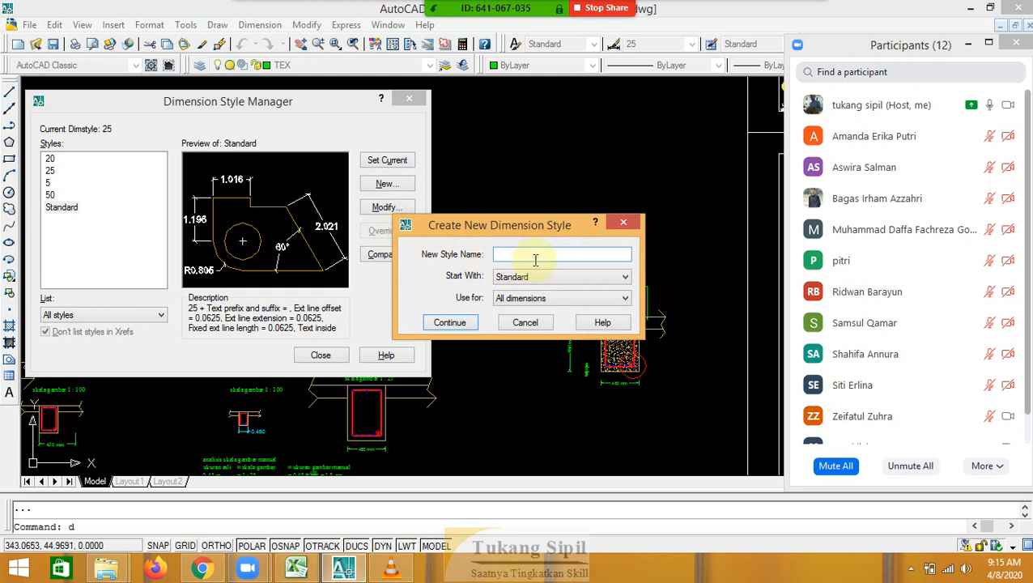
text(30)
click(451, 323)
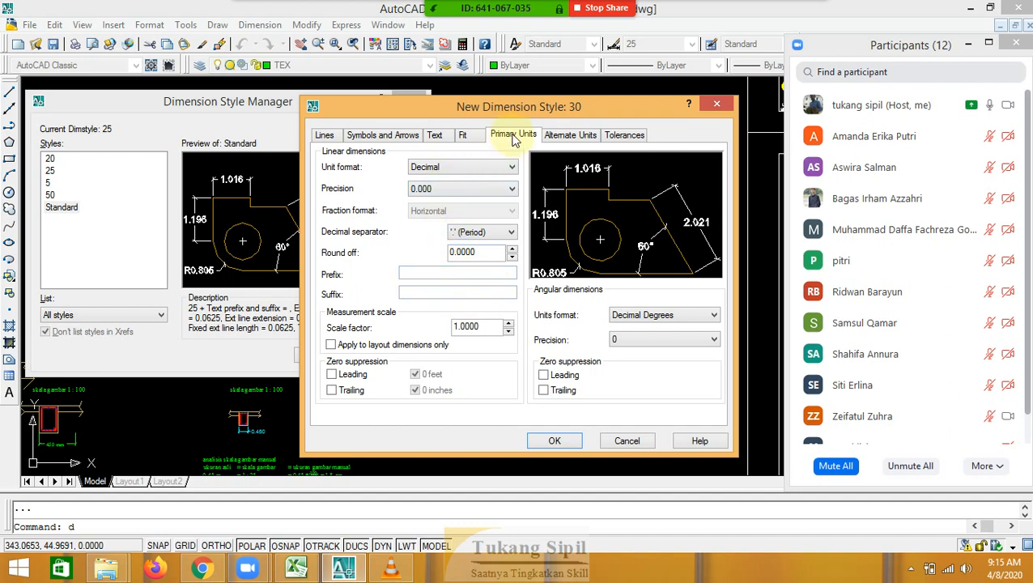
Set the new dimension style's measurement scale factor to 30 in its primary units and make the style current
click(476, 325)
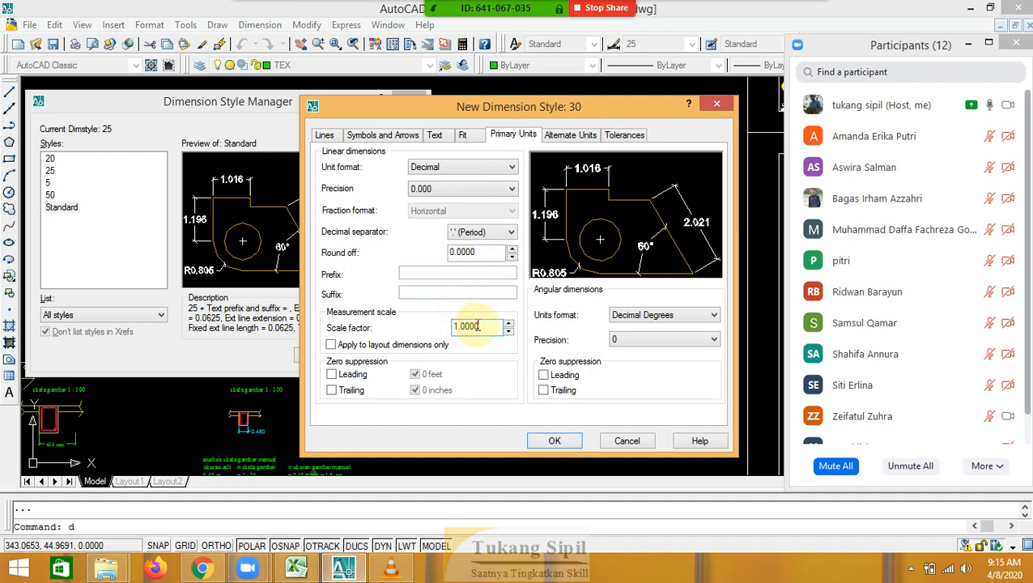
text(30)
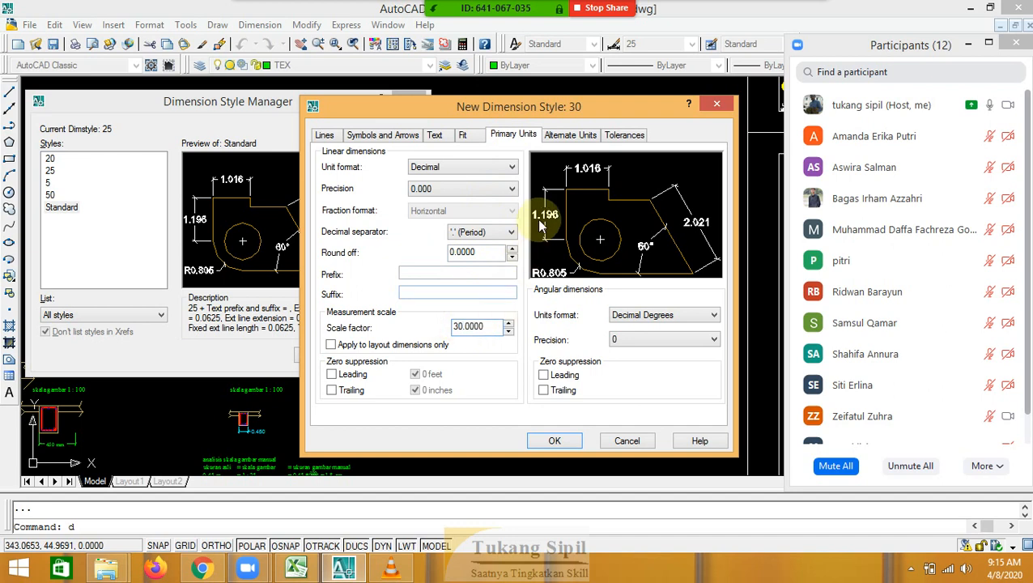
click(554, 441)
click(383, 166)
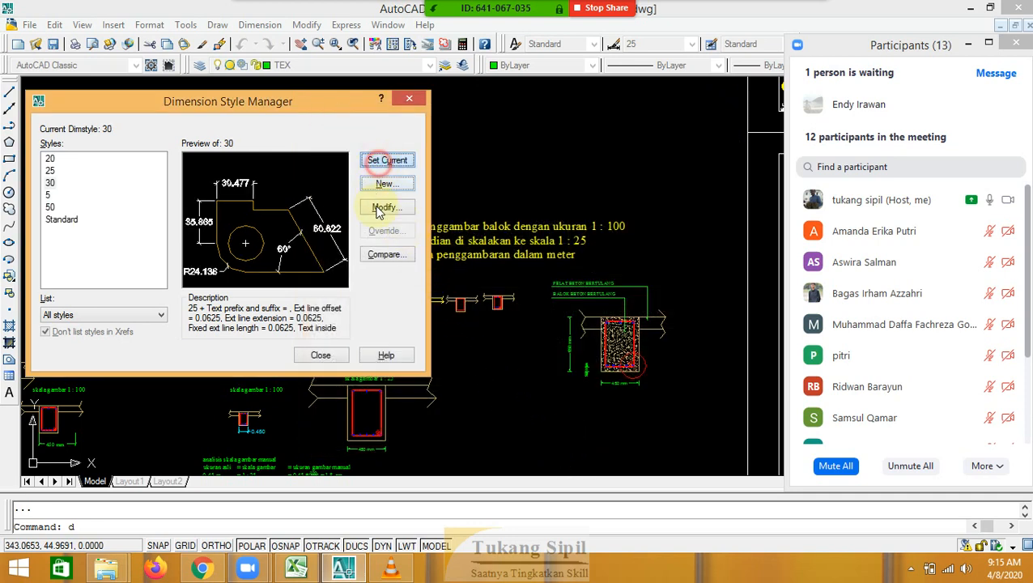
click(331, 355)
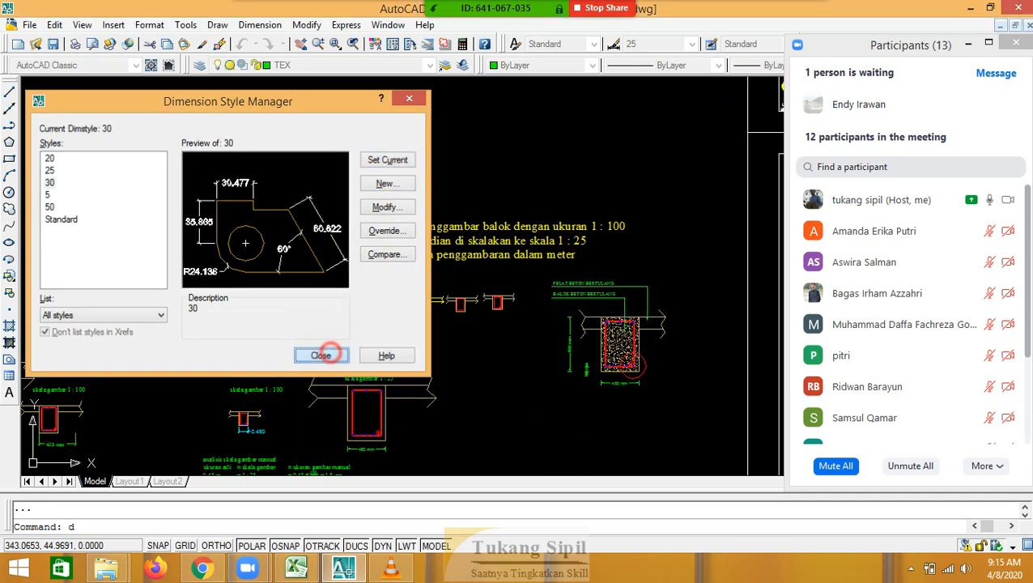
Copy the 1 : 100 beam section with its label and 0.450 dimension to the empty area above the leftmost sections
middle_drag(316, 369, 526, 238)
scroll(437, 294, up, 2)
scroll(437, 288, up, 3)
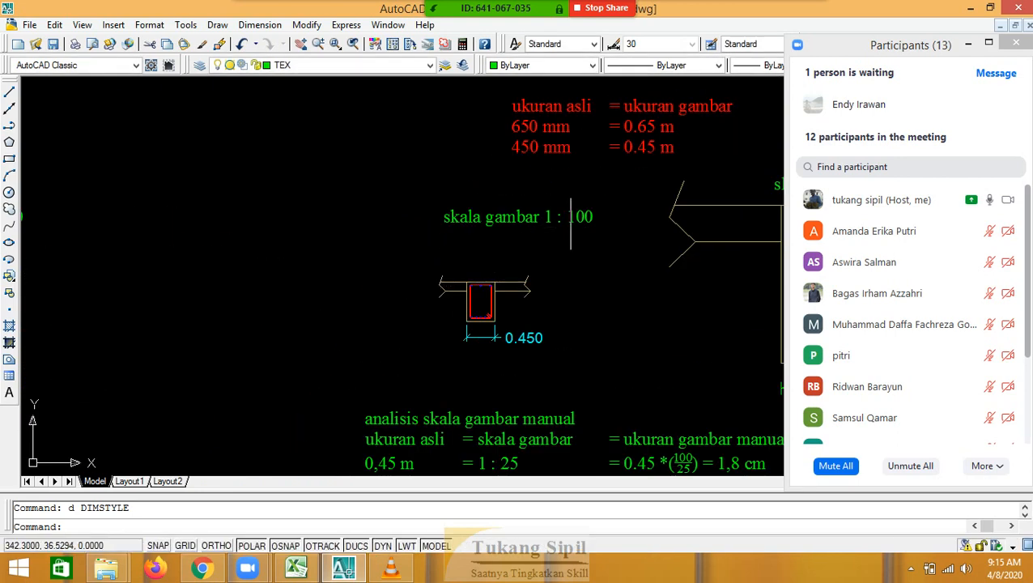
click(597, 202)
click(610, 199)
click(610, 199)
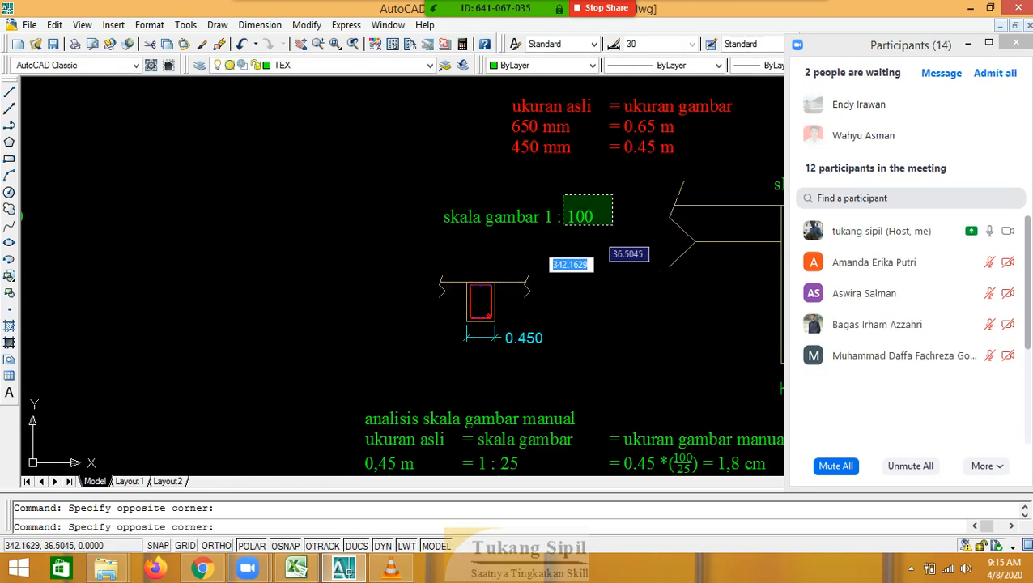
click(425, 360)
mouse_move(943, 109)
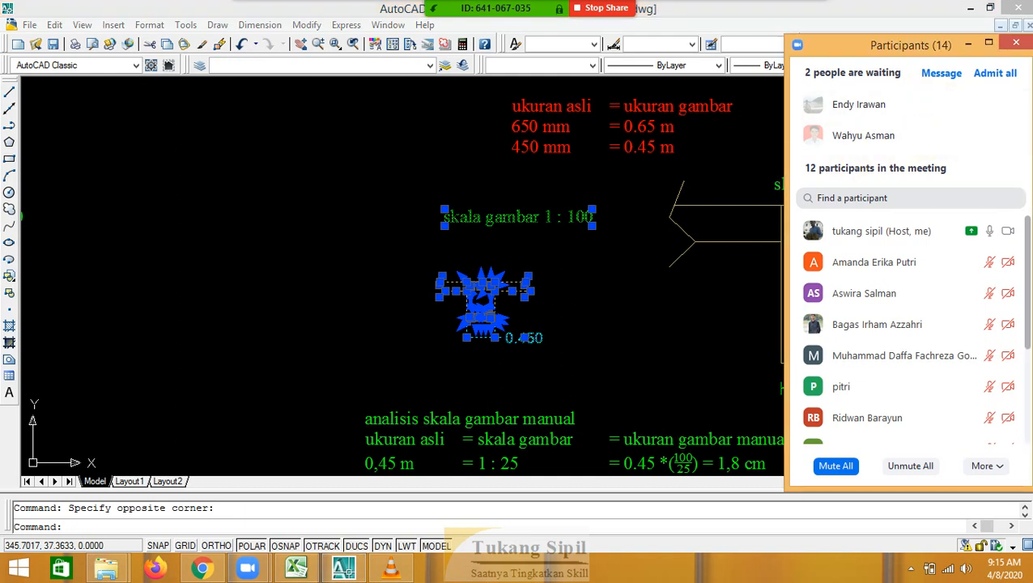
text(co)
key(Return)
click(510, 256)
scroll(620, 306, down, 3)
click(401, 126)
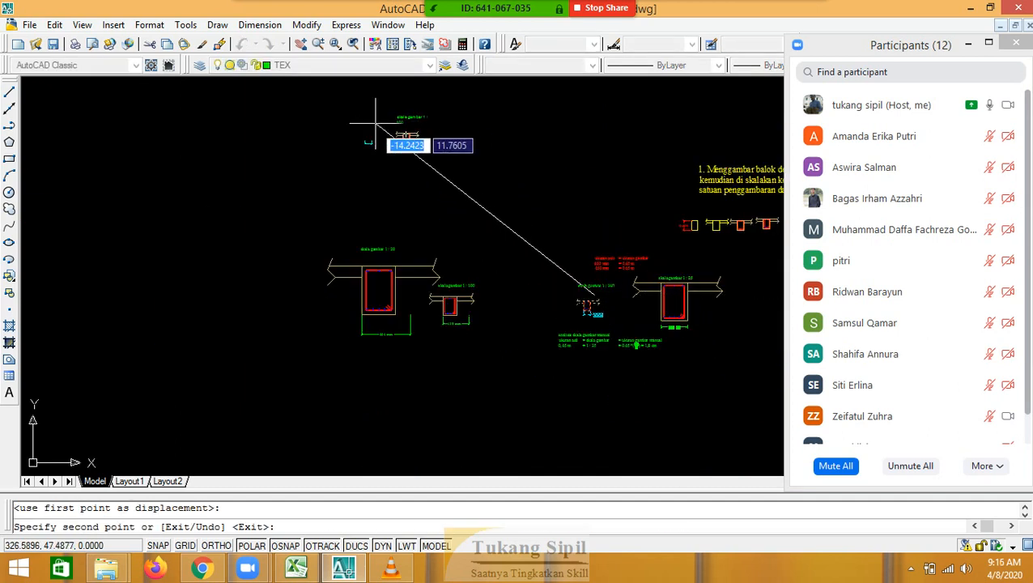
key(Escape)
Change the copied section's label to "skala gambar 1 : 30"
scroll(401, 182, up, 6)
click(477, 132)
click(354, 104)
text(ed)
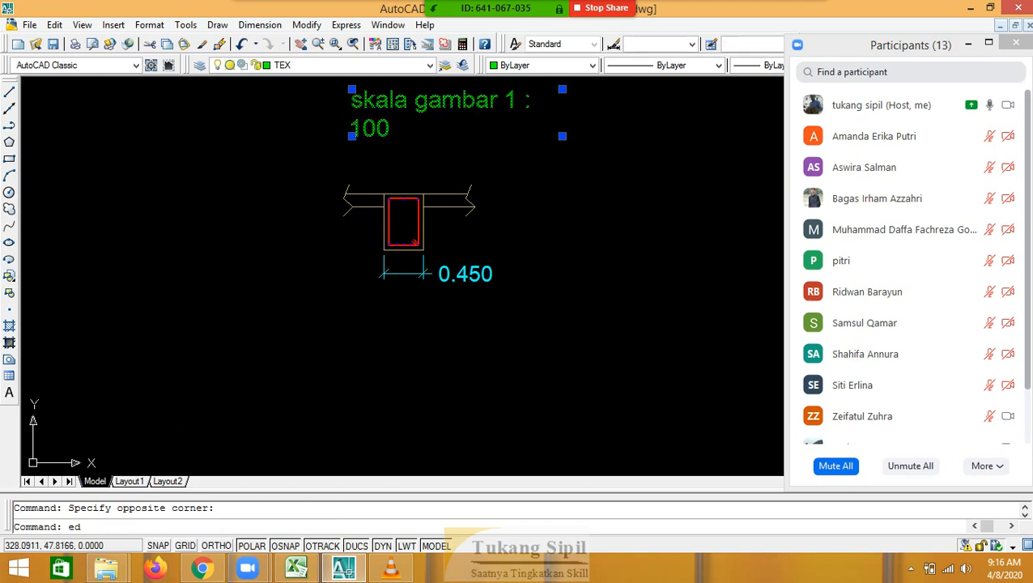
key(Return)
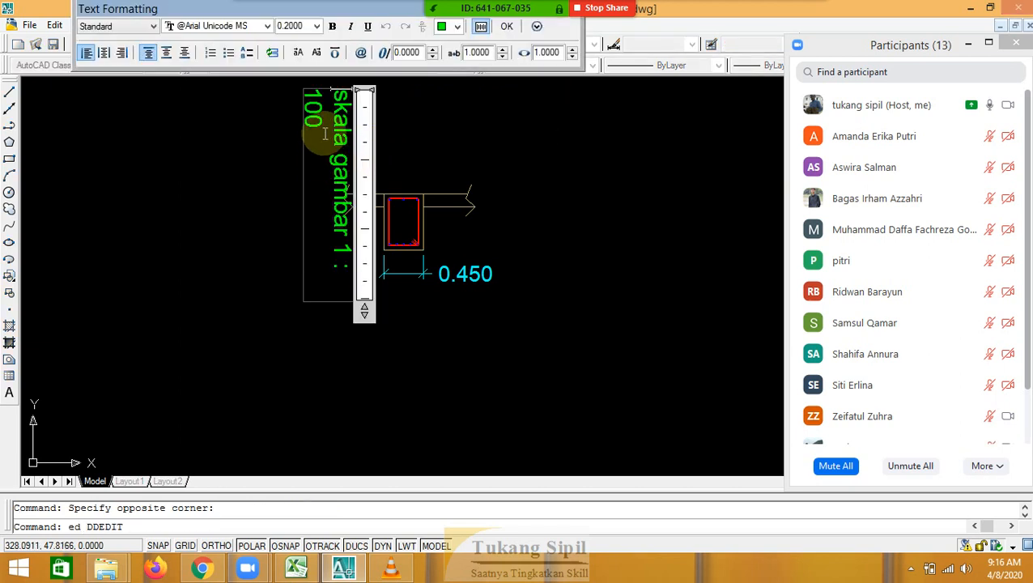
click(318, 141)
key(BackSpace)
key(BackSpace)
key(BackSpace)
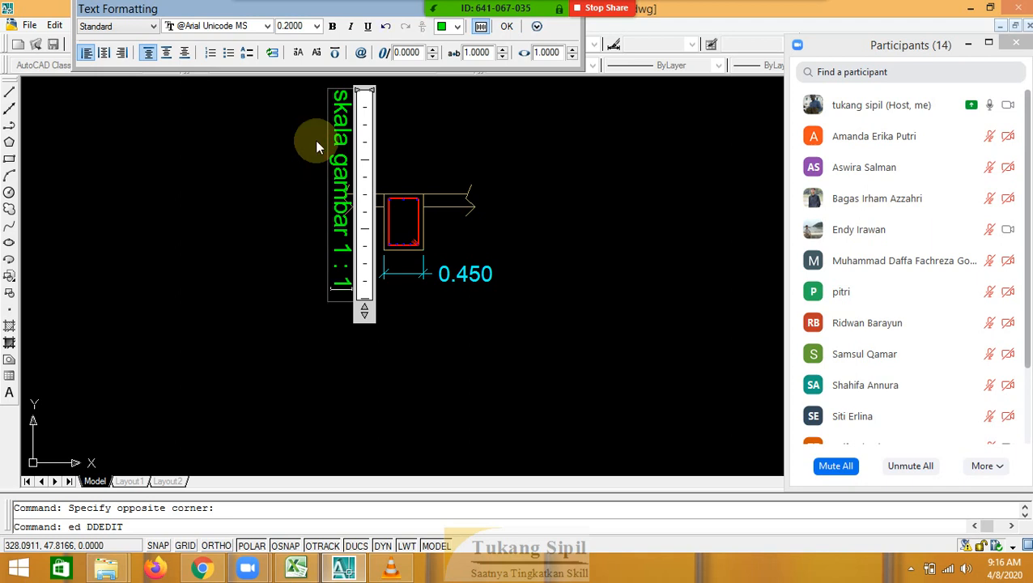
text(30)
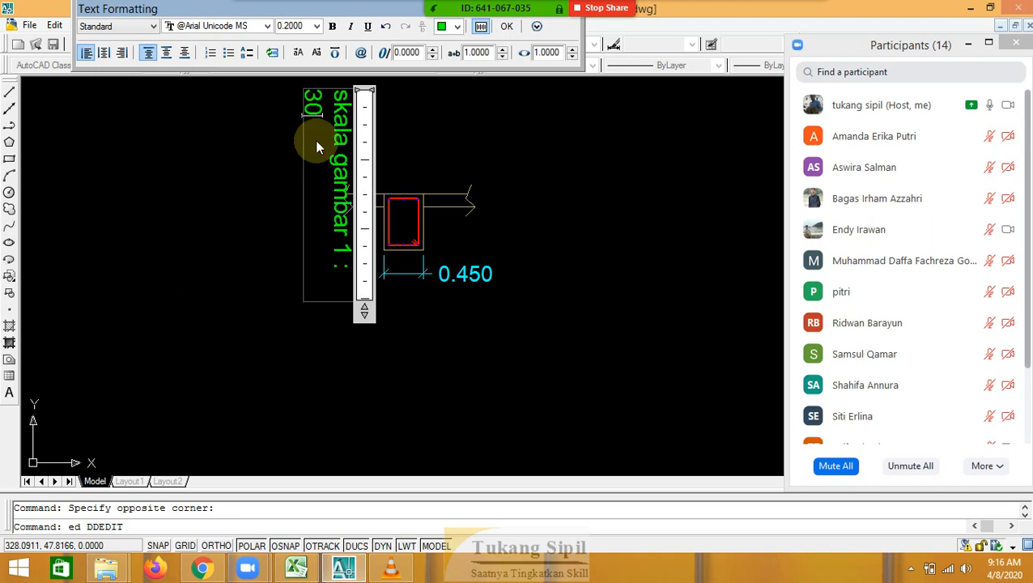
click(507, 26)
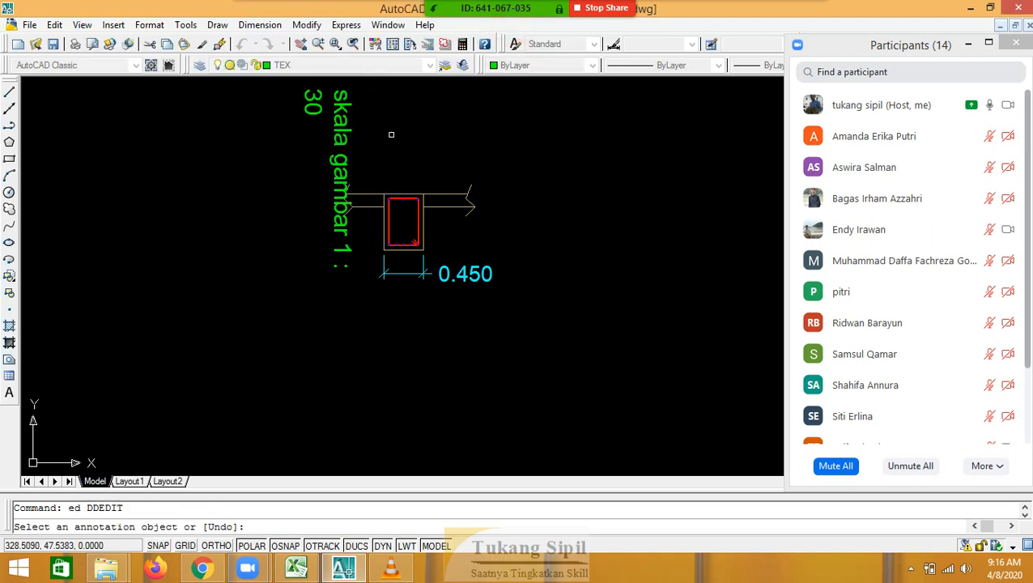
key(Escape)
Move the 1 : 30 label clear of the copied beam section and widen its text box to fit one line
click(349, 121)
click(328, 120)
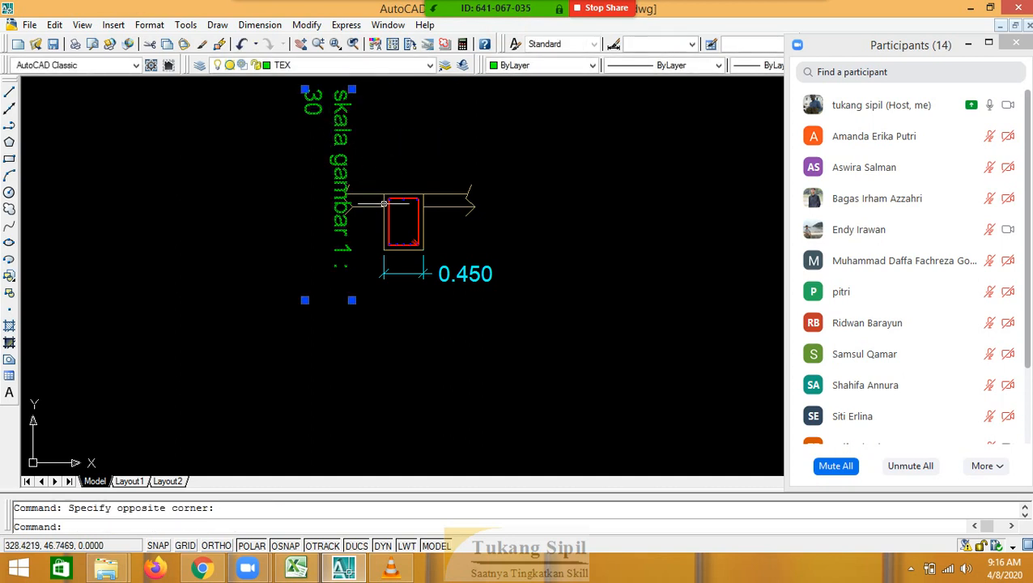
scroll(381, 194, down, 2)
text(m)
key(Return)
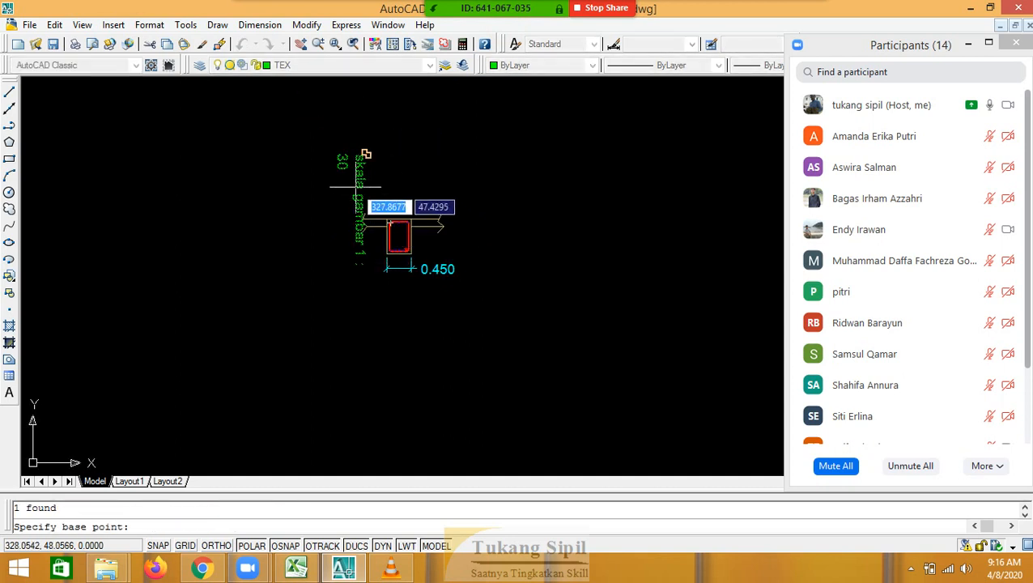
click(366, 153)
click(307, 155)
click(308, 144)
scroll(288, 134, up, 3)
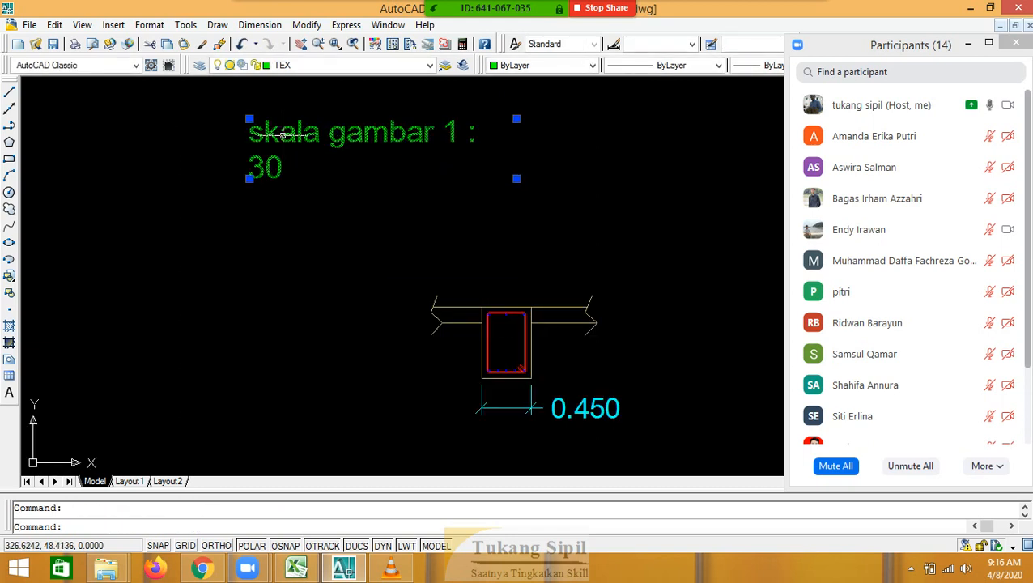
click(516, 118)
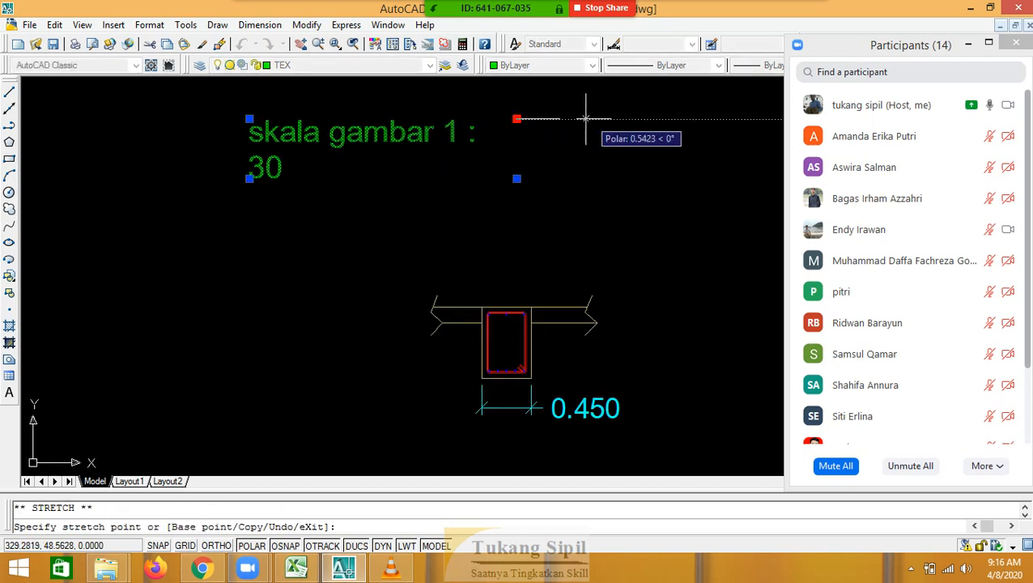
click(577, 119)
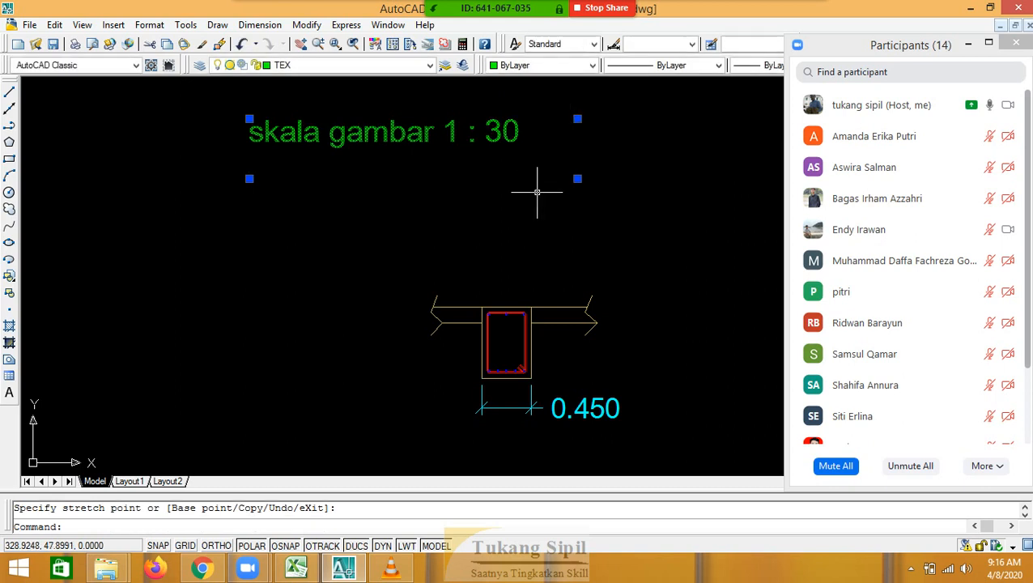
key(Escape)
Scale the copied beam section and its dimension by a factor of 100/30 about a point inside the beam
scroll(537, 192, down, 2)
click(610, 238)
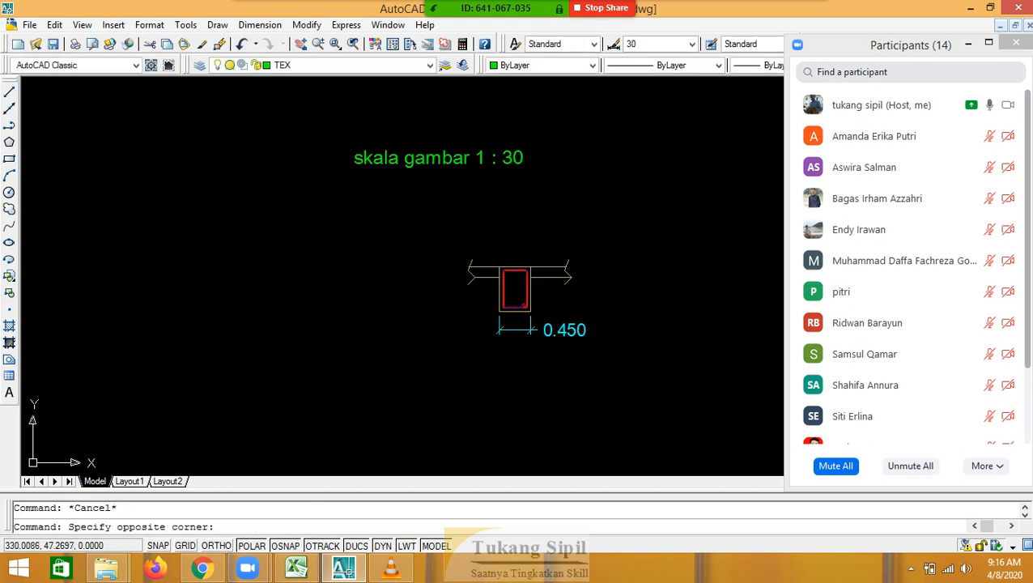
click(441, 355)
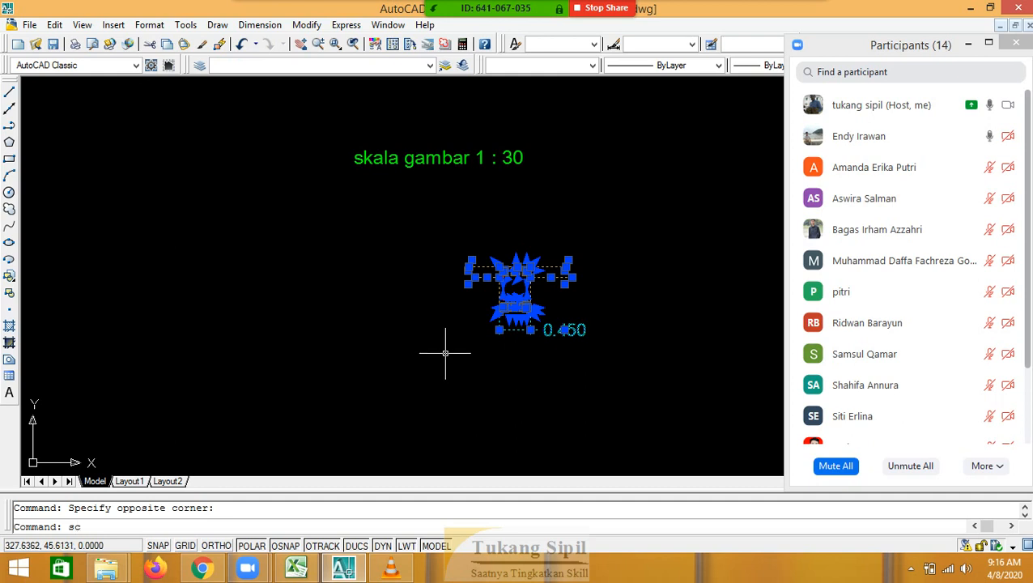
key(Return)
scroll(502, 295, up, 1)
click(512, 289)
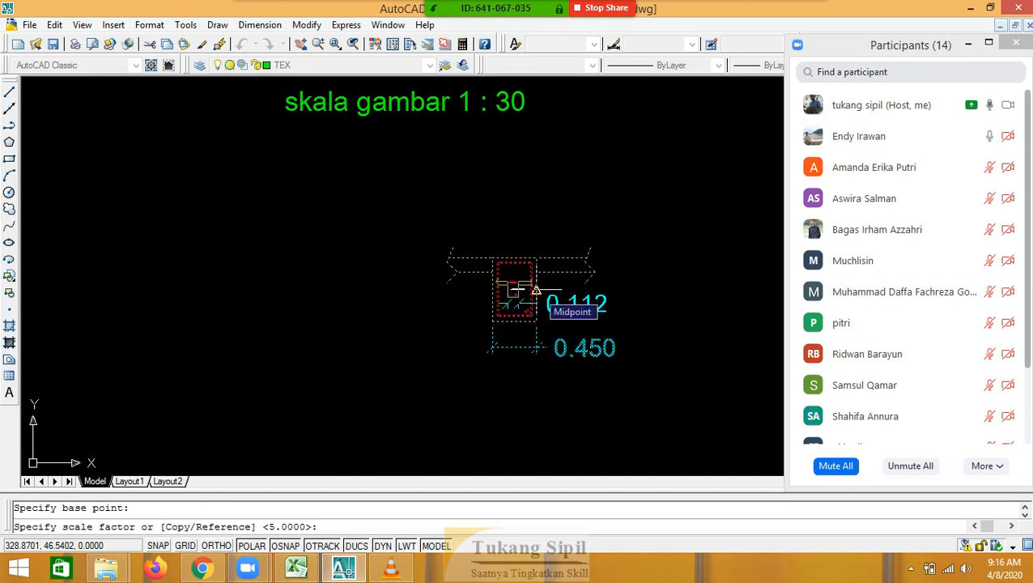
text(100)
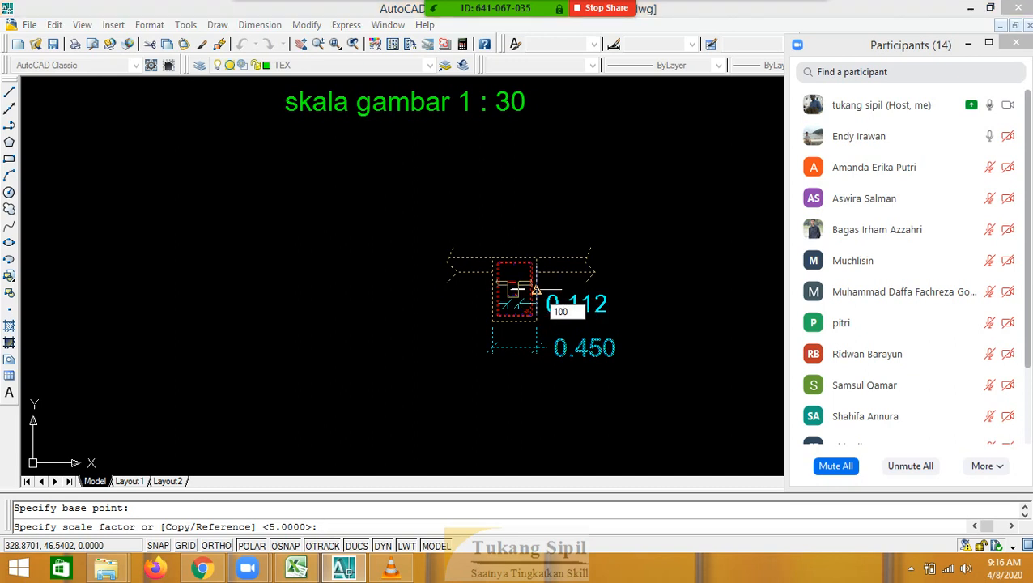
text(/30)
key(Return)
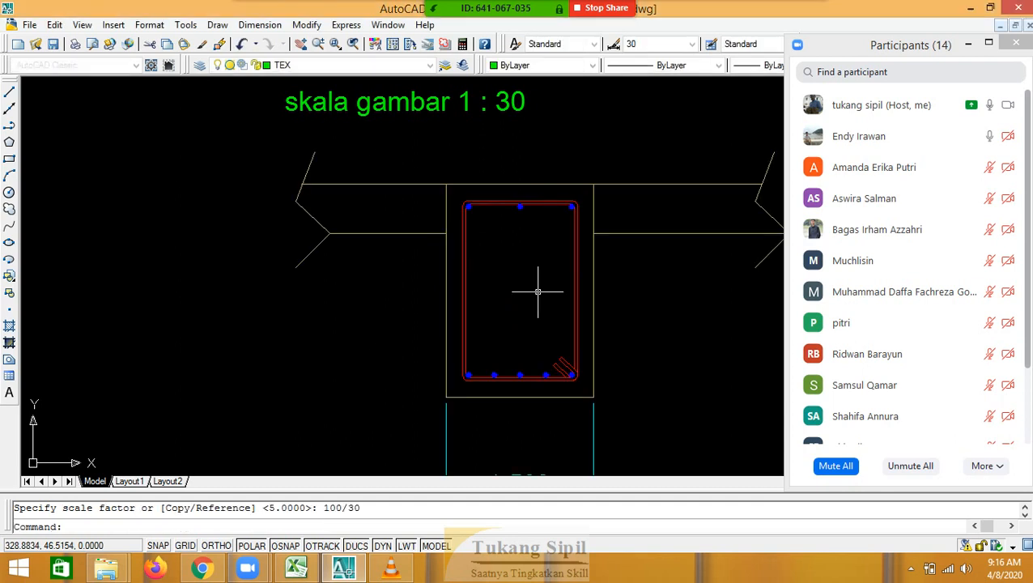
Assign dimension style 30 to the width dimension below the enlarged beam section
scroll(403, 288, down, 2)
scroll(483, 338, up, 2)
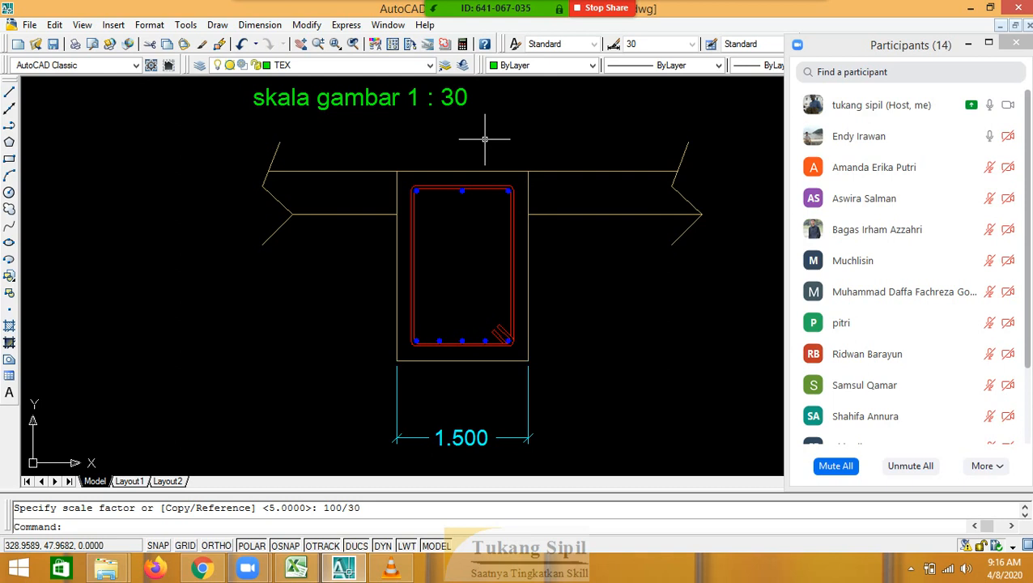
scroll(500, 237, down, 3)
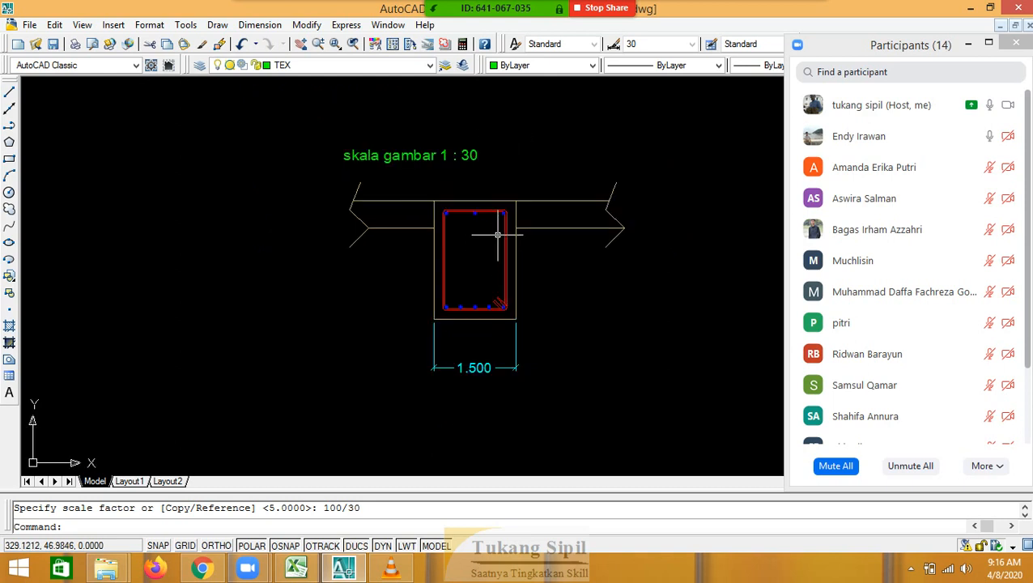
scroll(498, 233, up, 3)
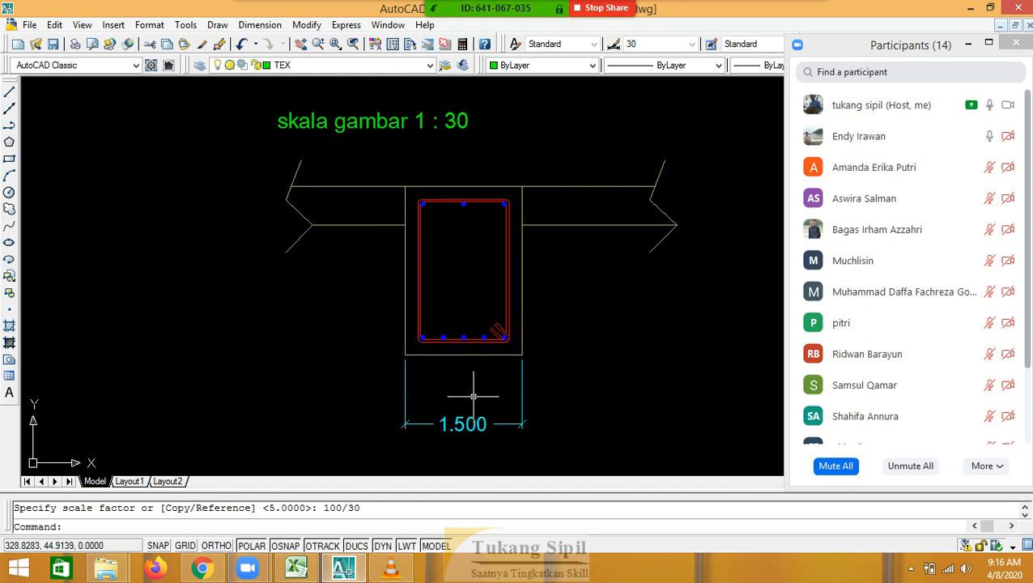
scroll(477, 398, down, 3)
scroll(432, 368, up, 1)
scroll(484, 372, up, 2)
click(536, 375)
click(432, 400)
scroll(432, 400, up, 1)
click(652, 44)
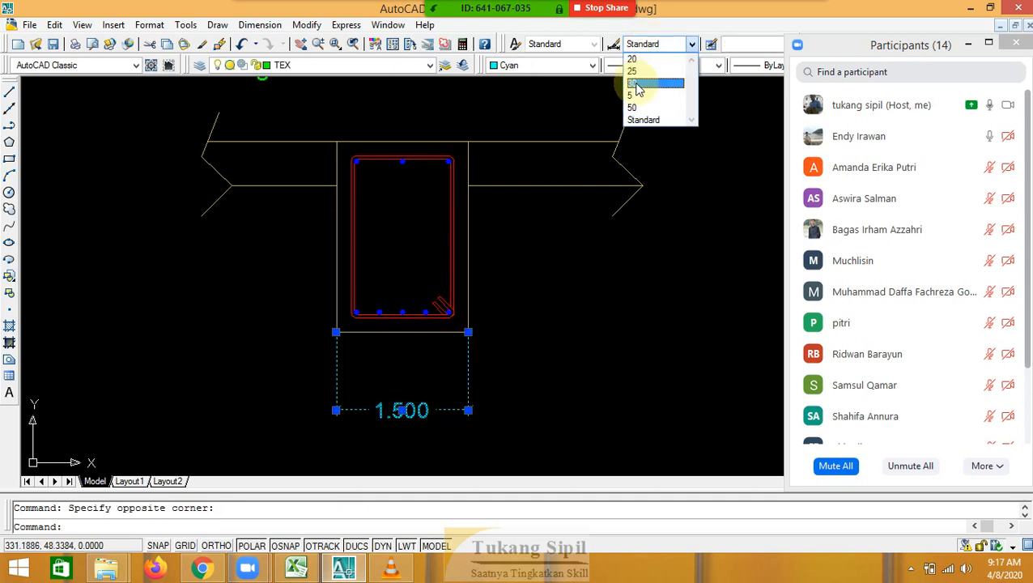
click(636, 82)
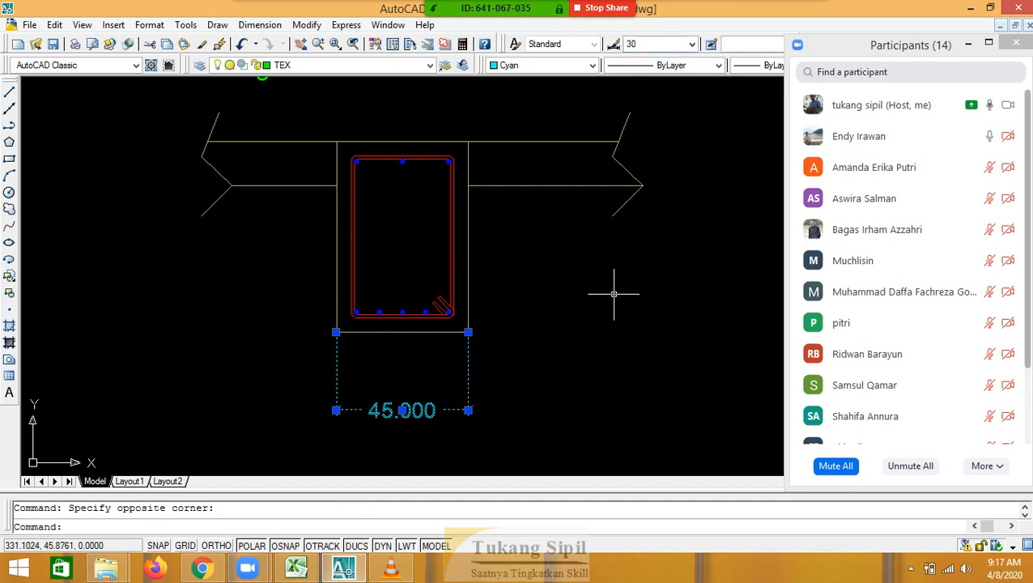
key(Escape)
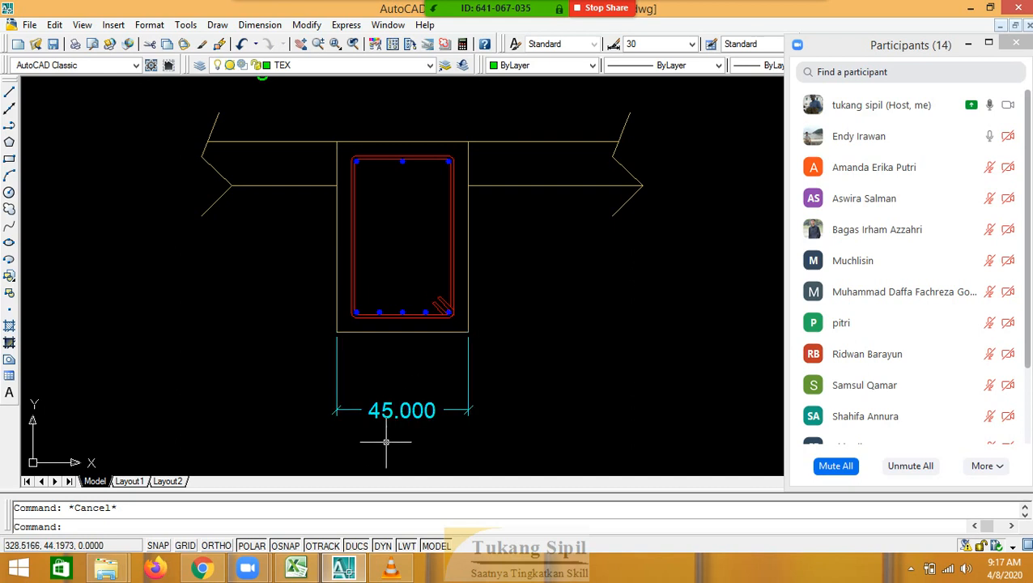
Modify dimension style 30 to a linear precision of 0 and a measurement scale factor of 300
scroll(395, 414, up, 1)
click(465, 364)
click(405, 405)
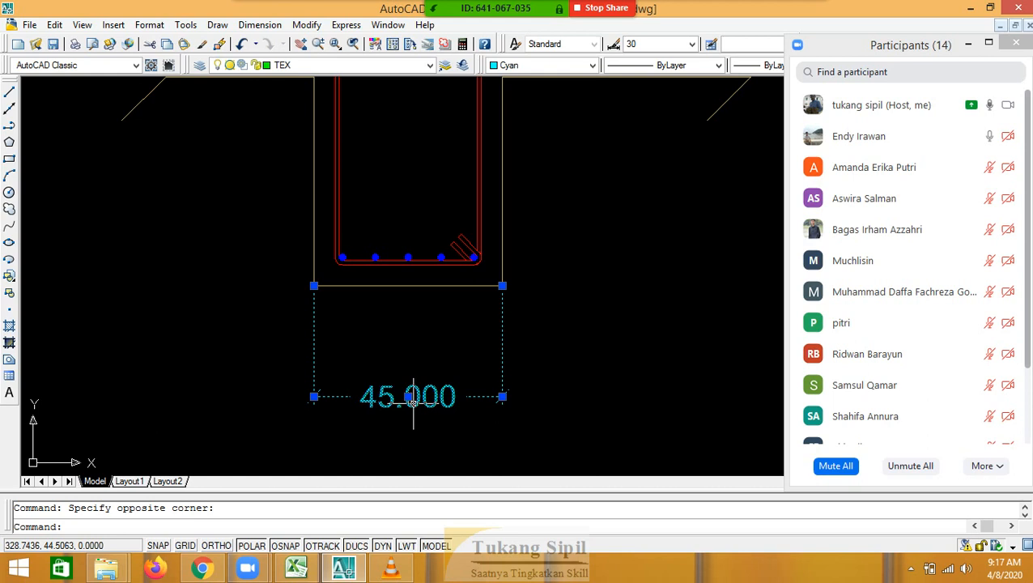
key(Return)
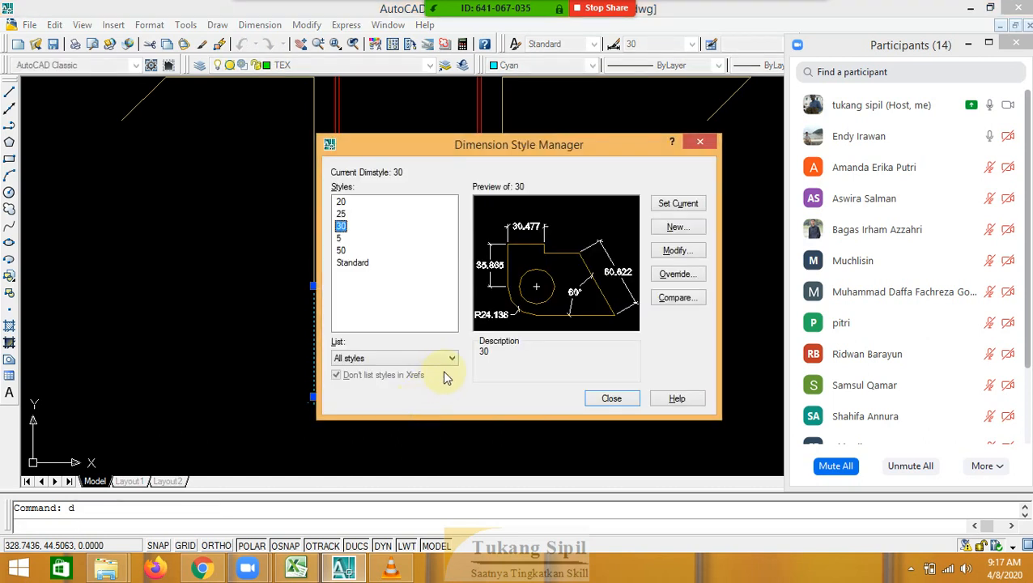
click(677, 253)
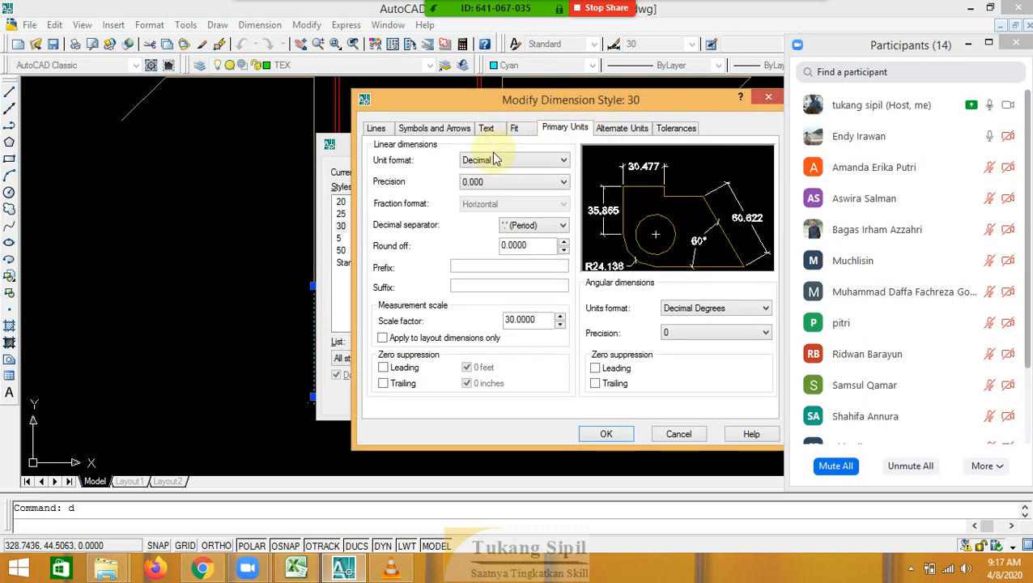
click(493, 181)
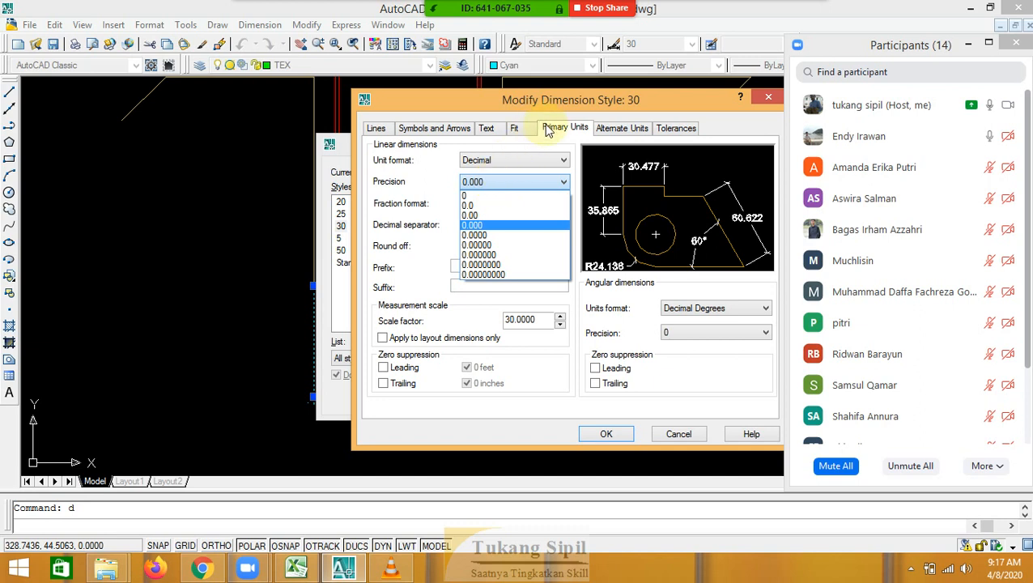
click(548, 131)
click(490, 184)
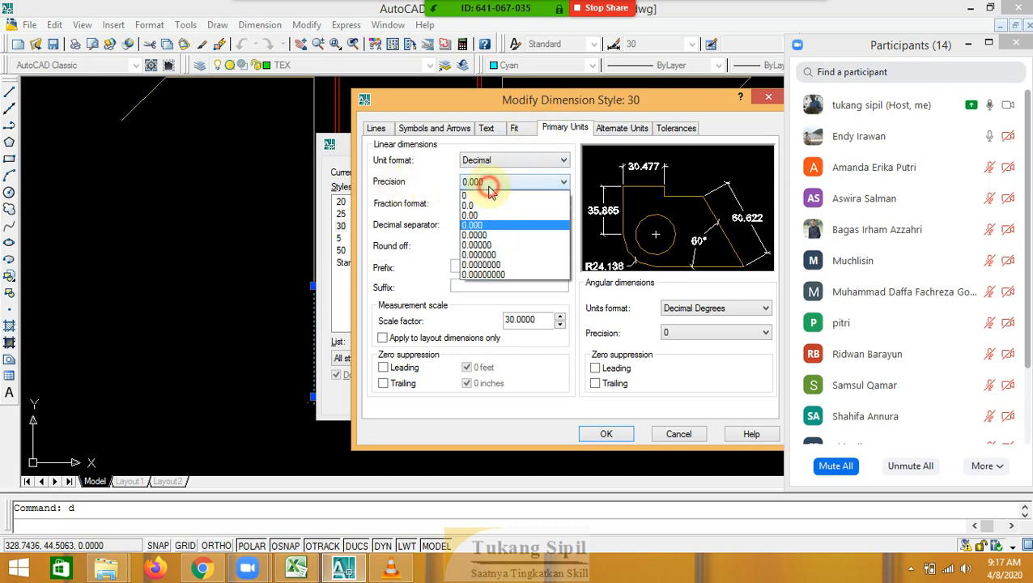
click(484, 199)
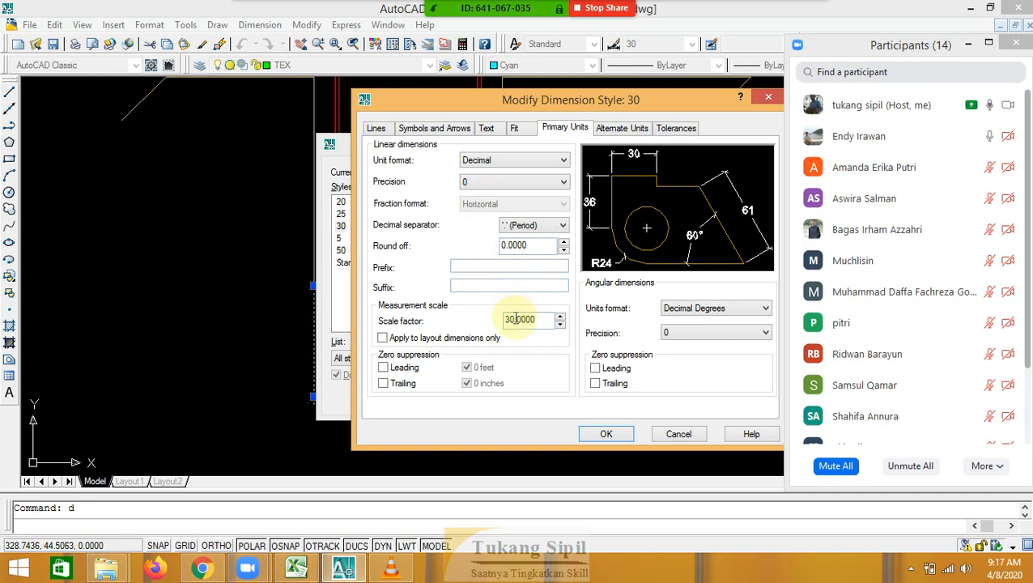
text(0)
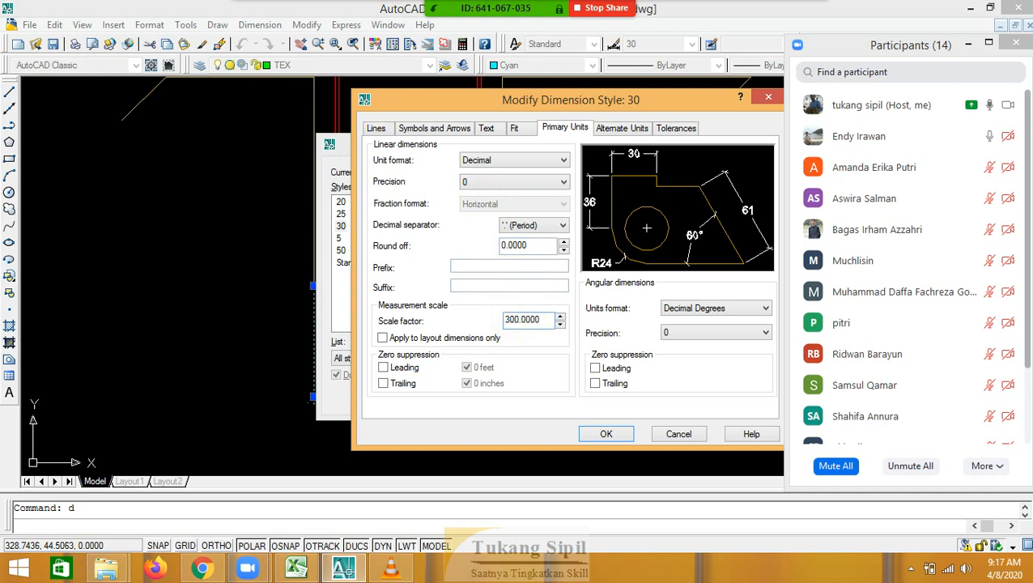
Add the suffix "mm" to dimension style 30 and make the style current
click(477, 288)
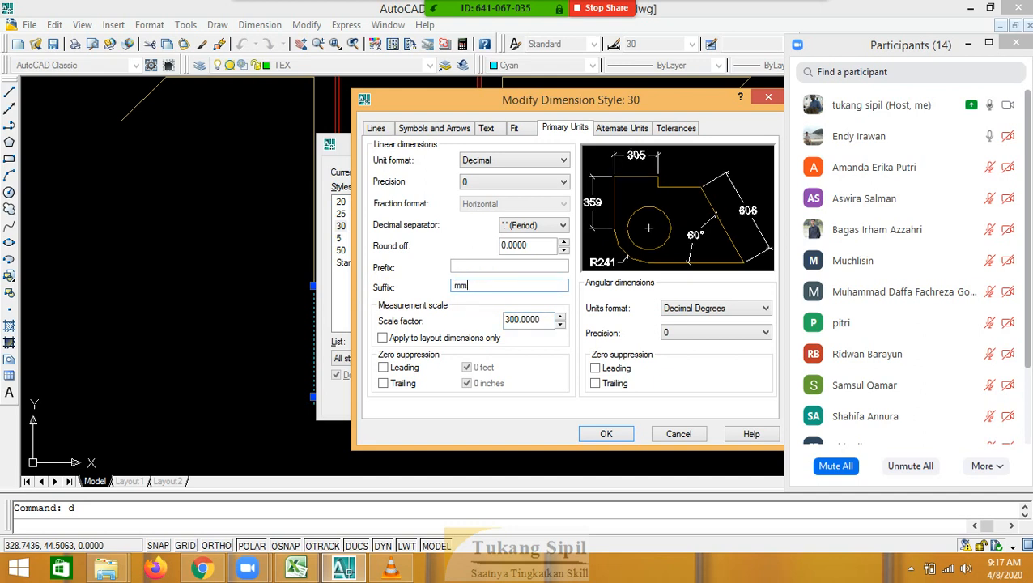
click(604, 434)
click(676, 203)
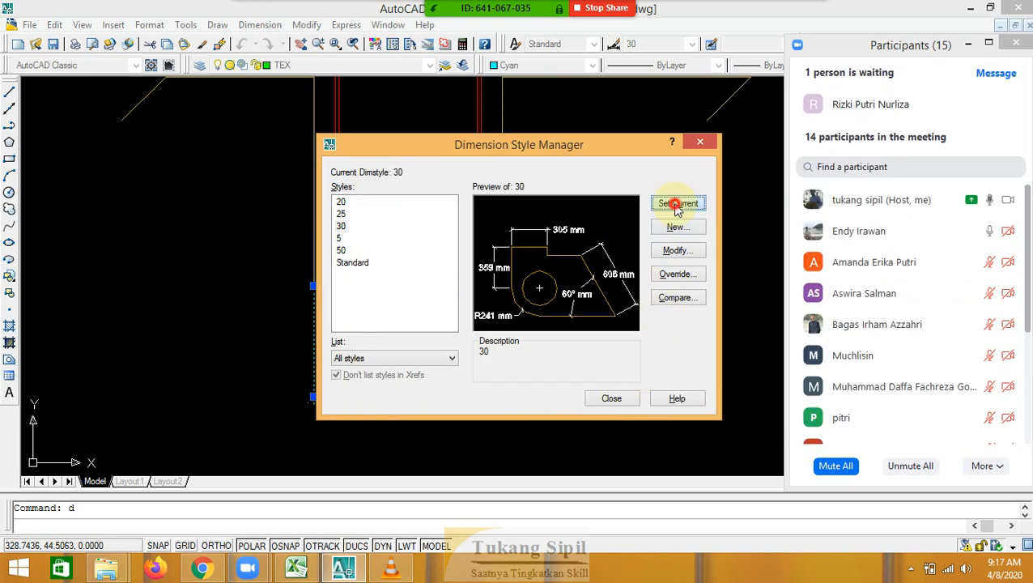
click(627, 399)
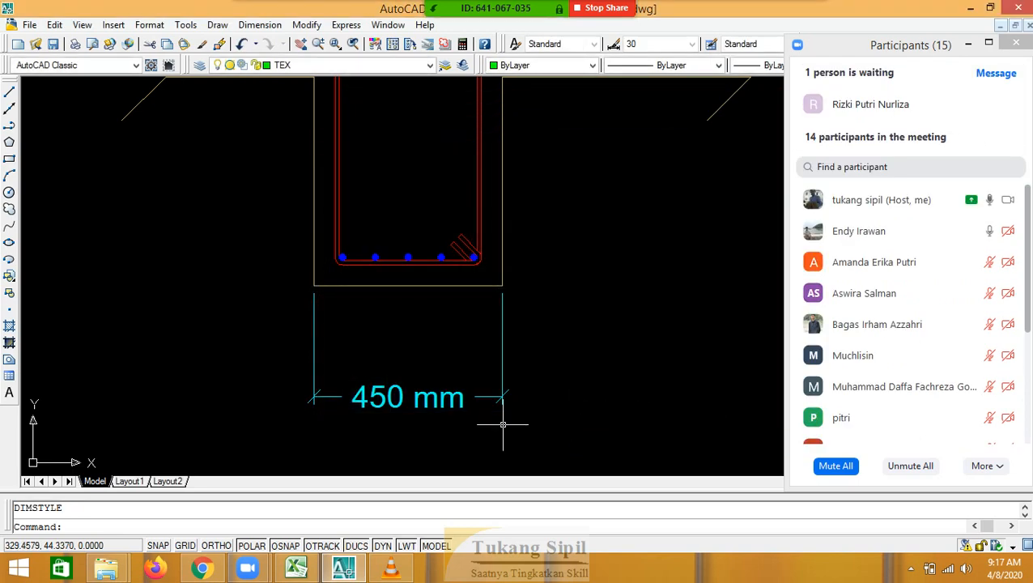
click(548, 291)
click(564, 320)
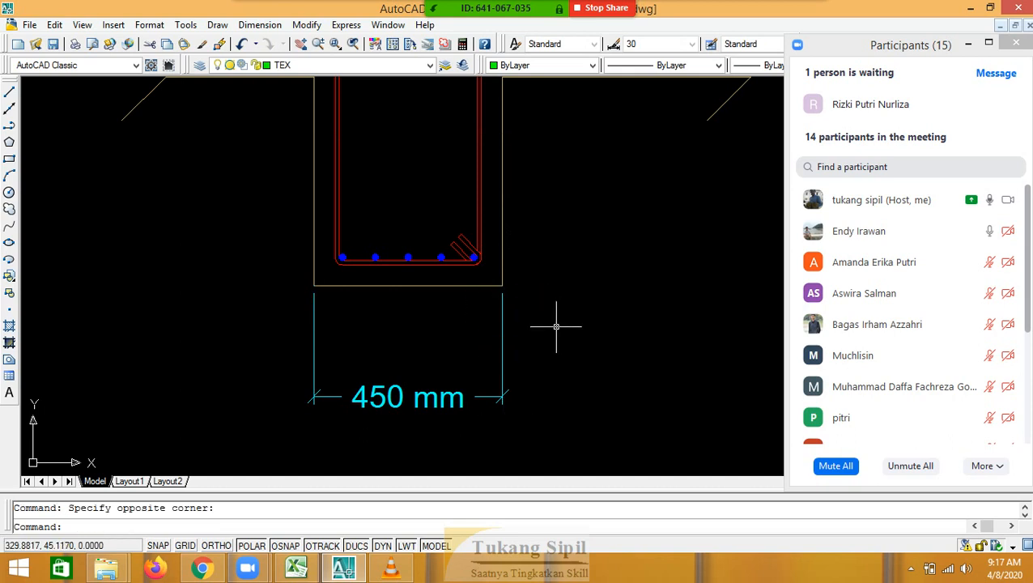
click(556, 326)
click(478, 342)
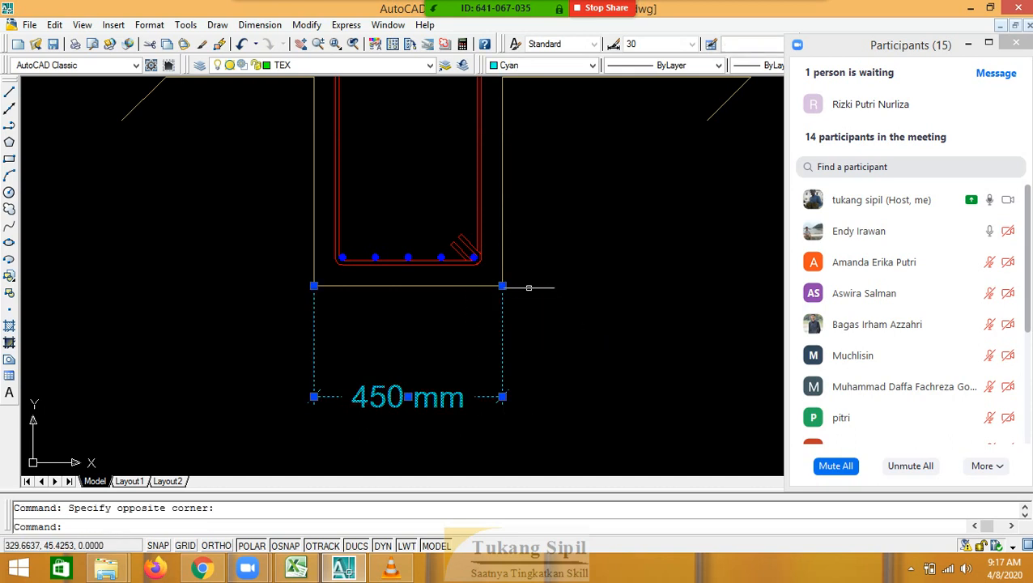
key(Escape)
Open dimension style 30 for modification and admit the participant waiting in the Zoom meeting
click(503, 318)
click(484, 327)
middle_drag(464, 326, 249, 306)
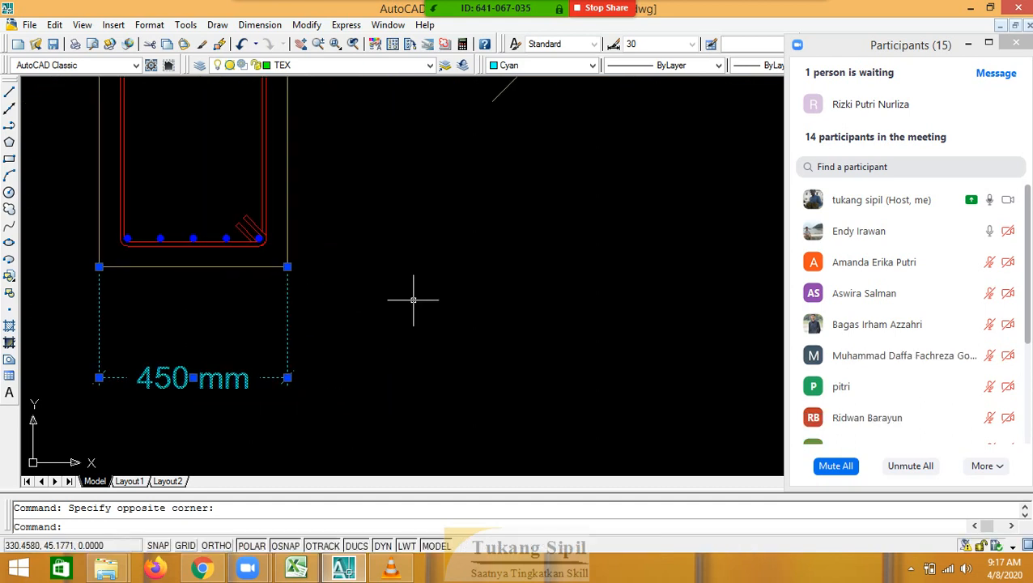
key(Return)
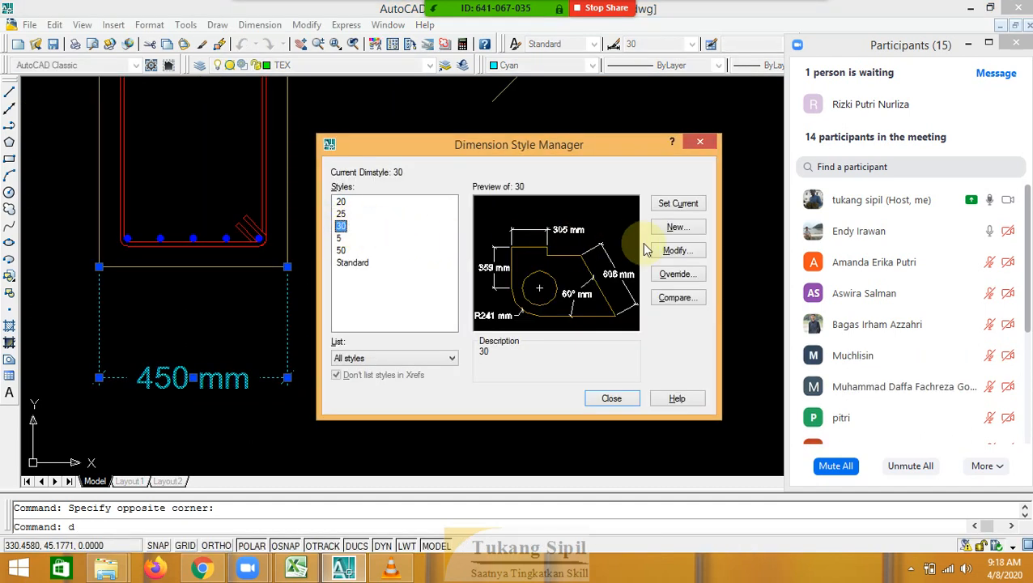
click(678, 252)
click(942, 104)
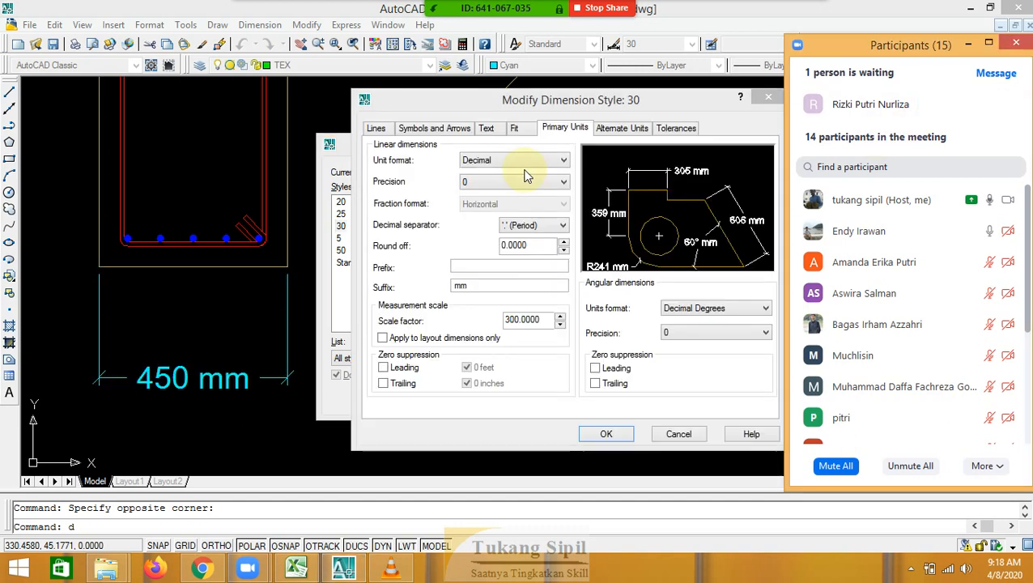
Turn on fixed length extension lines for dimension style 30 and make the style current
click(381, 129)
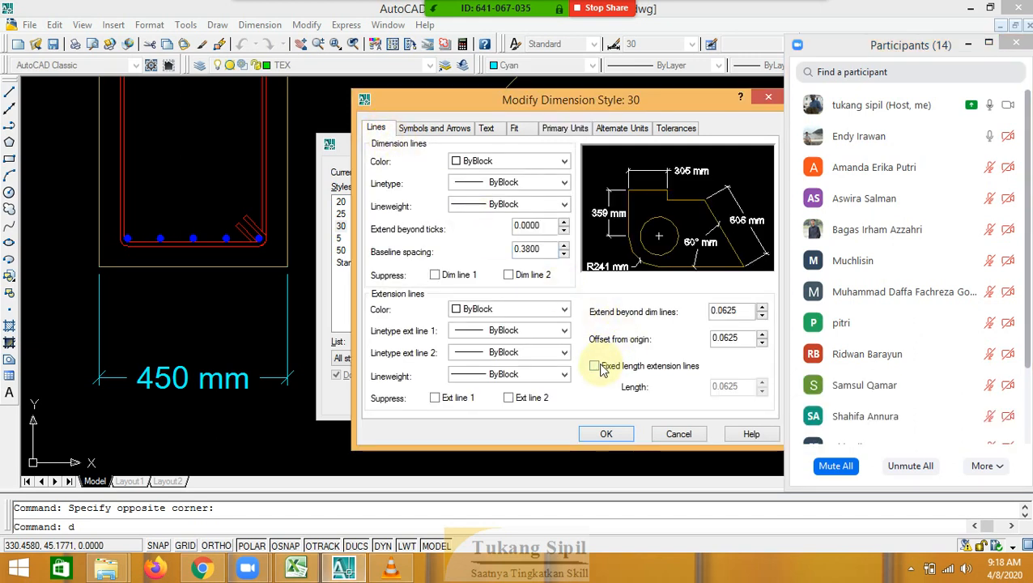
click(596, 366)
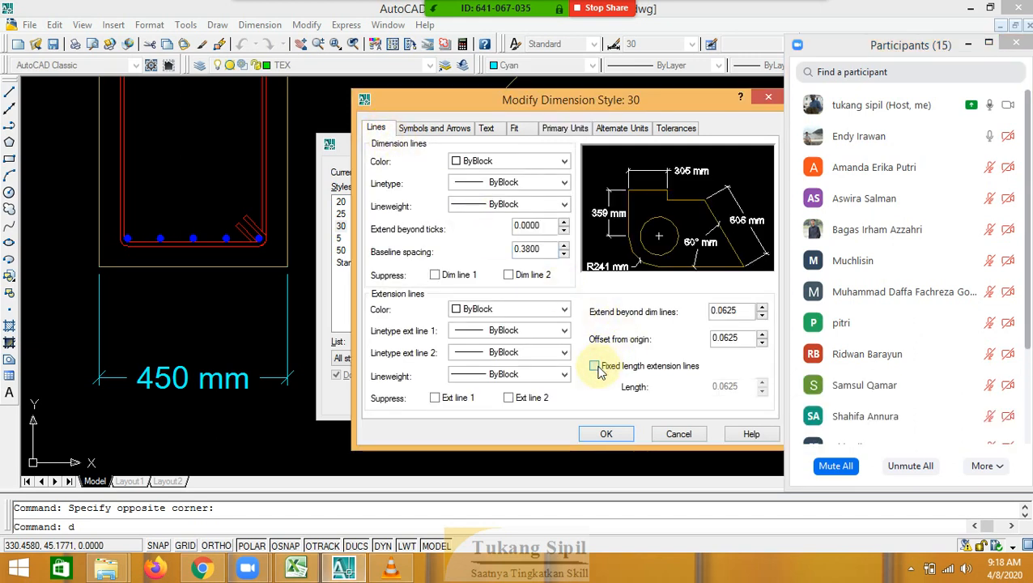
click(608, 435)
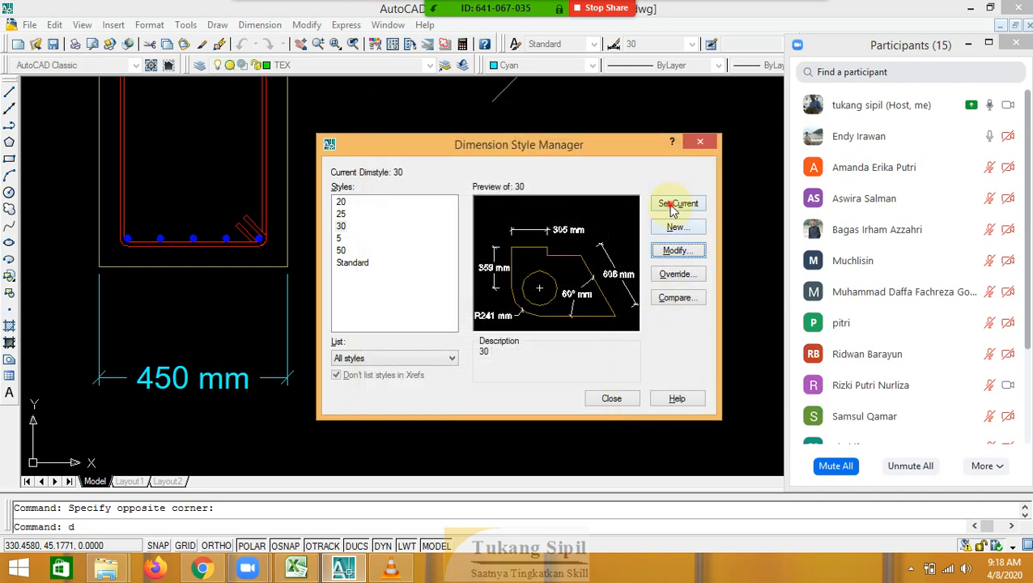
click(615, 398)
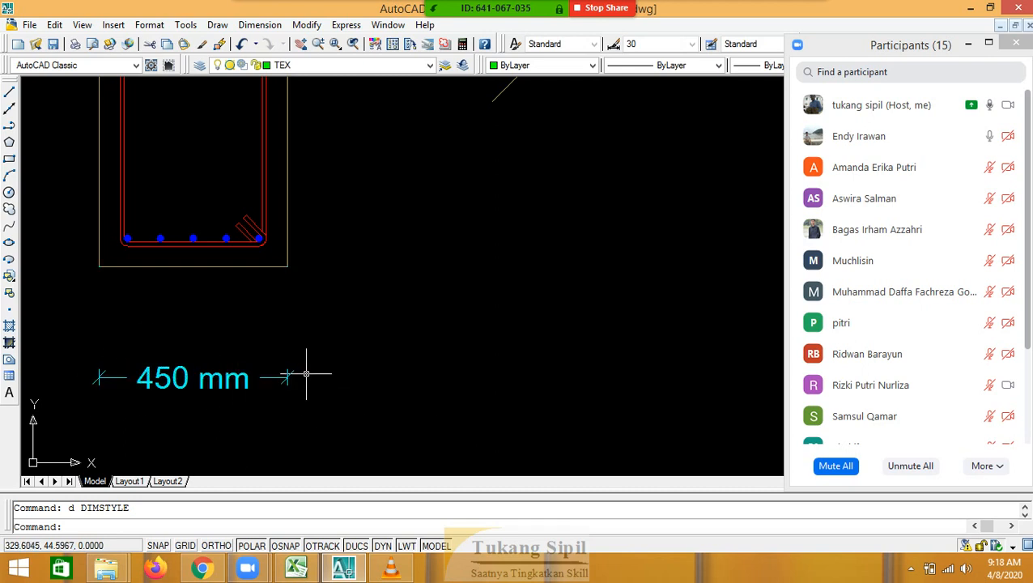
scroll(256, 376, up, 6)
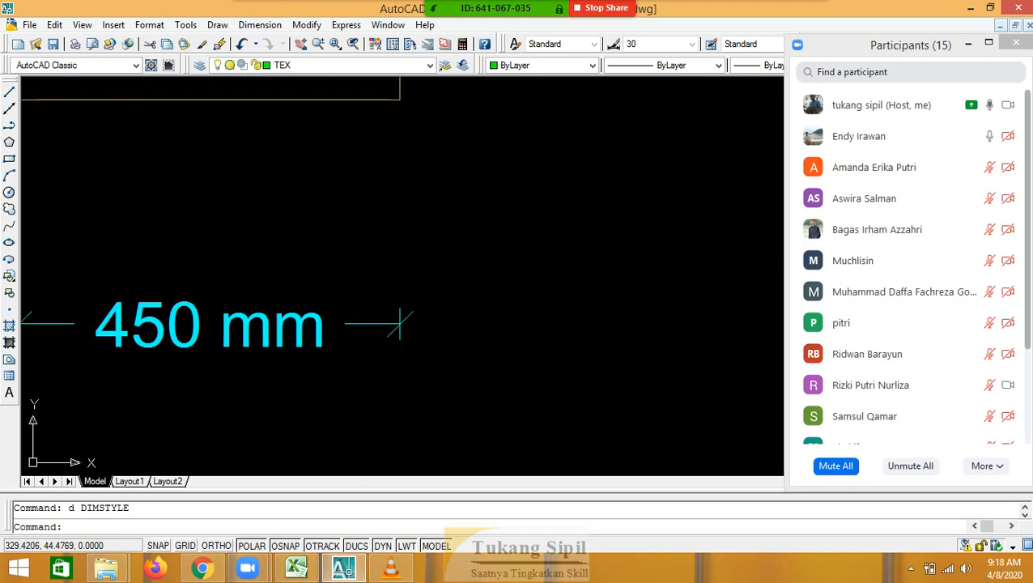
click(454, 246)
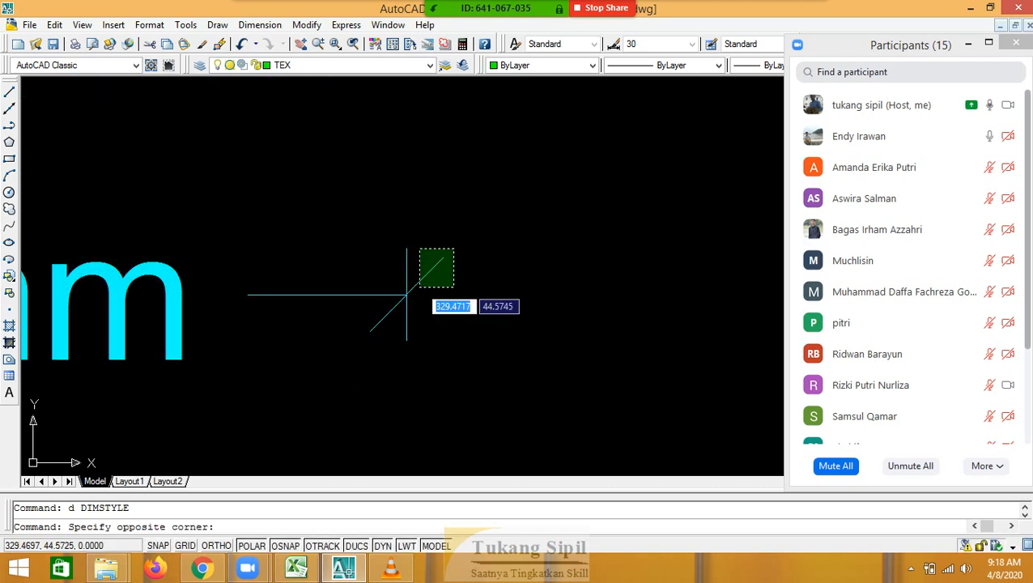
click(438, 263)
click(340, 232)
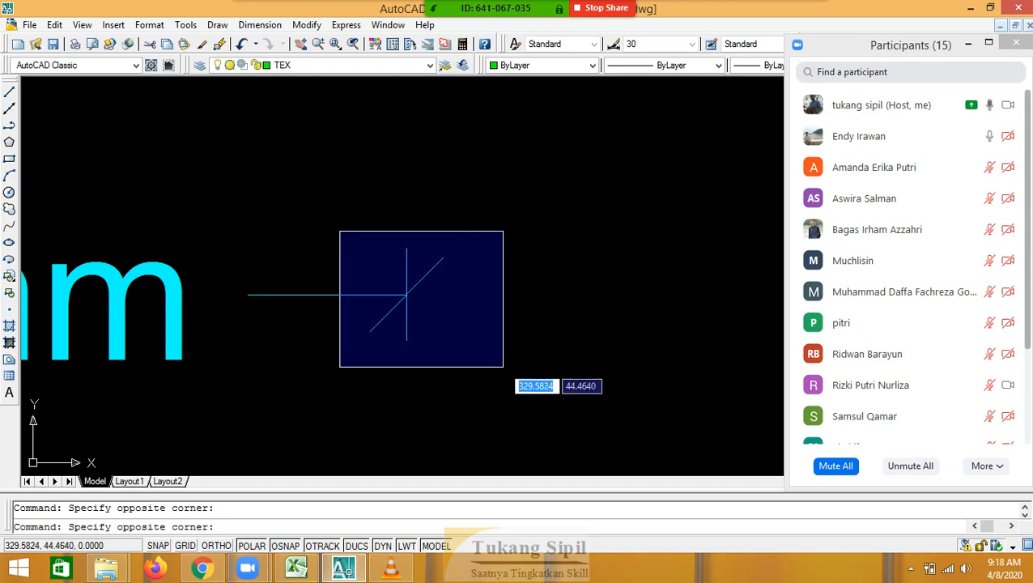
key(Escape)
Set the arrowheads of dimension style 30 to Closed filled and make the style current
scroll(502, 366, down, 3)
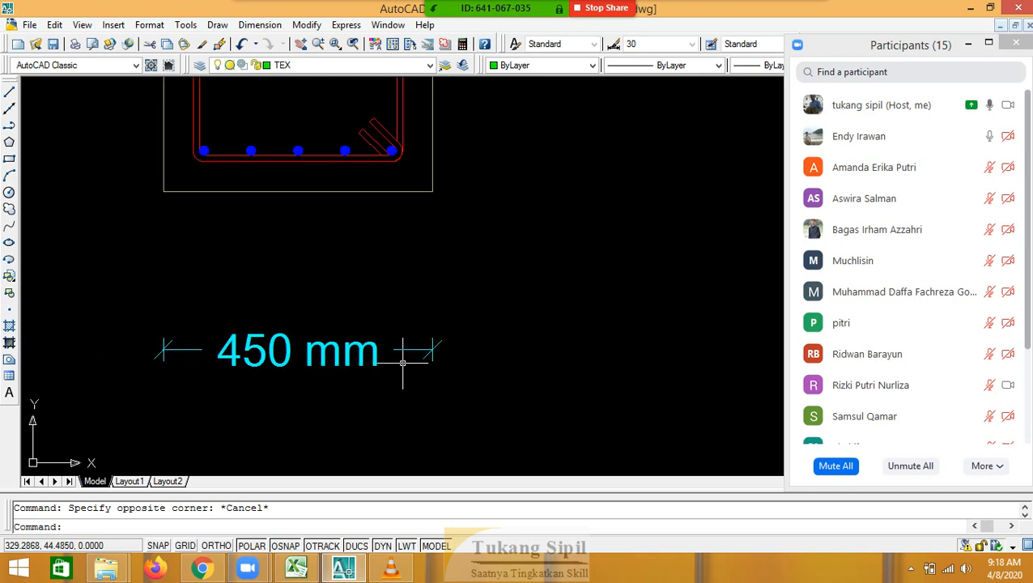
text(d)
key(Return)
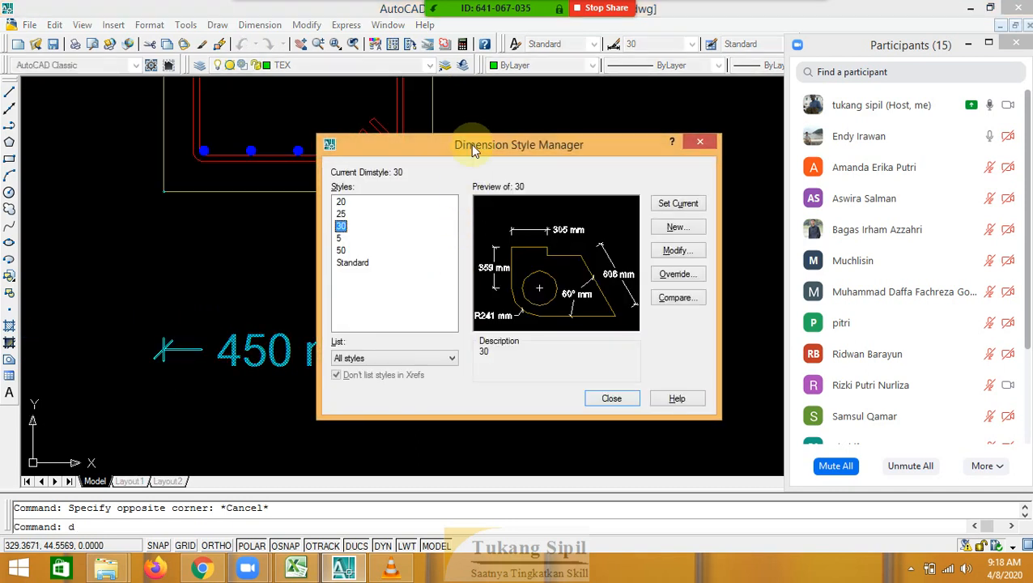
click(673, 256)
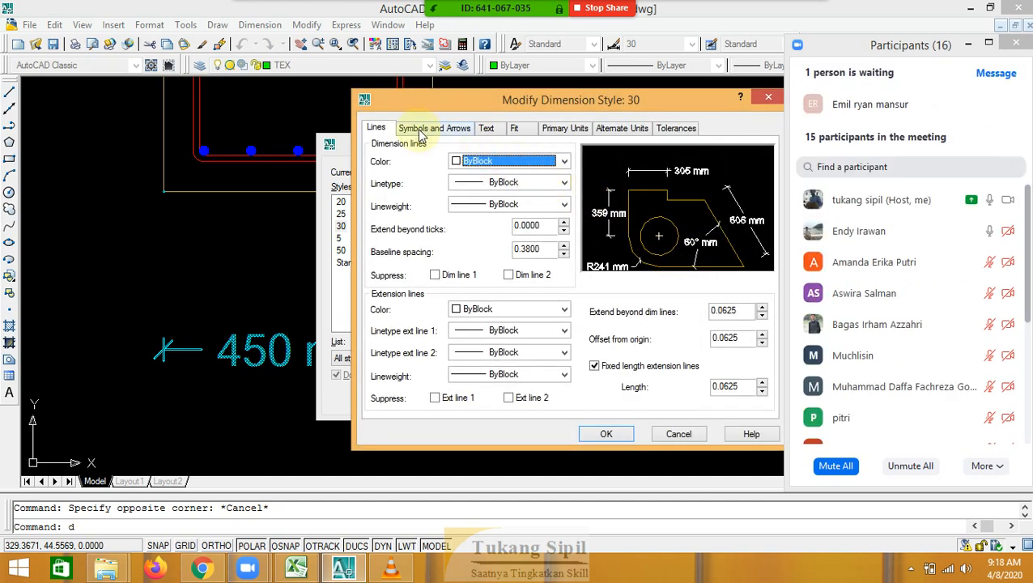
click(421, 129)
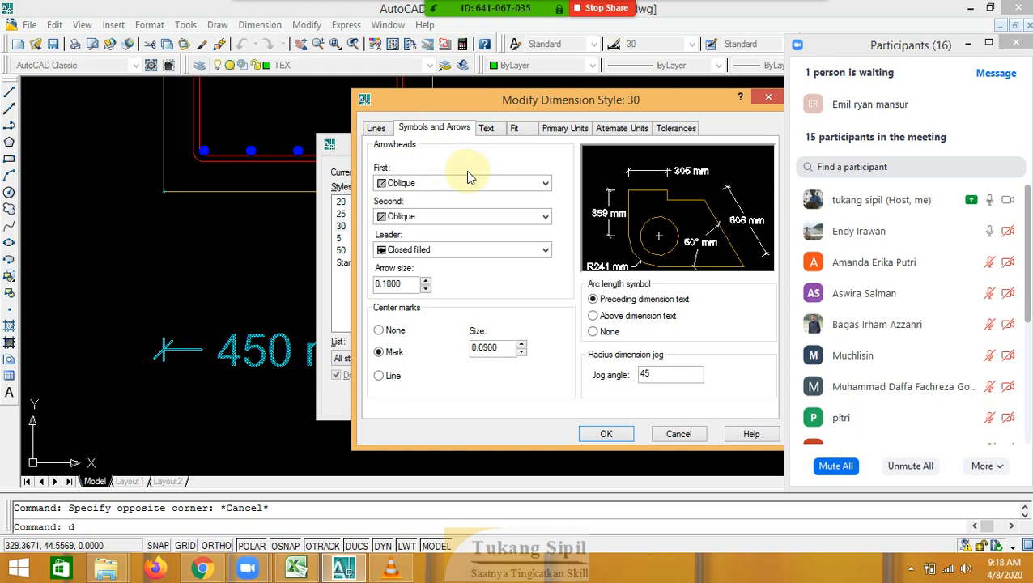
click(546, 184)
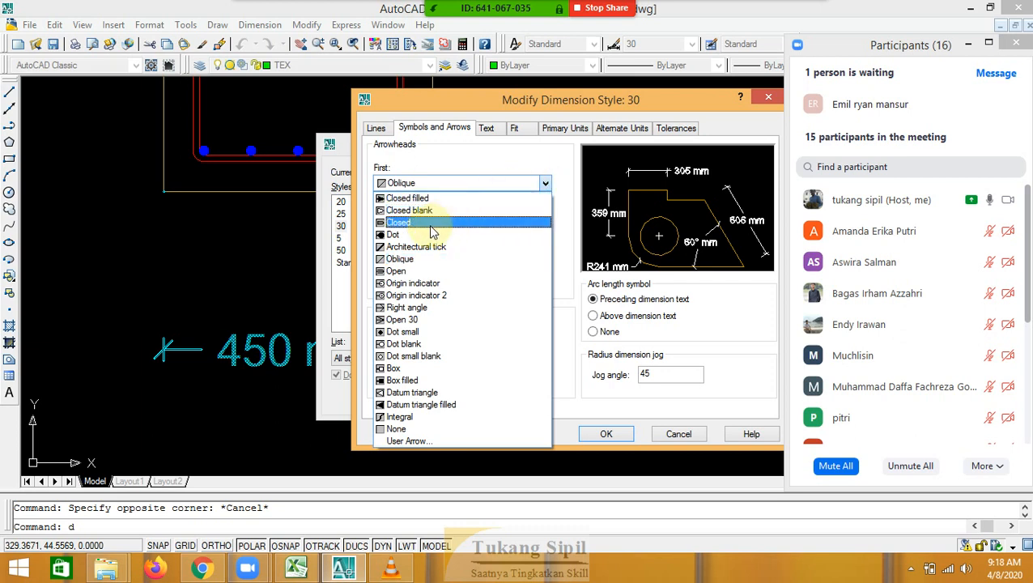
click(415, 199)
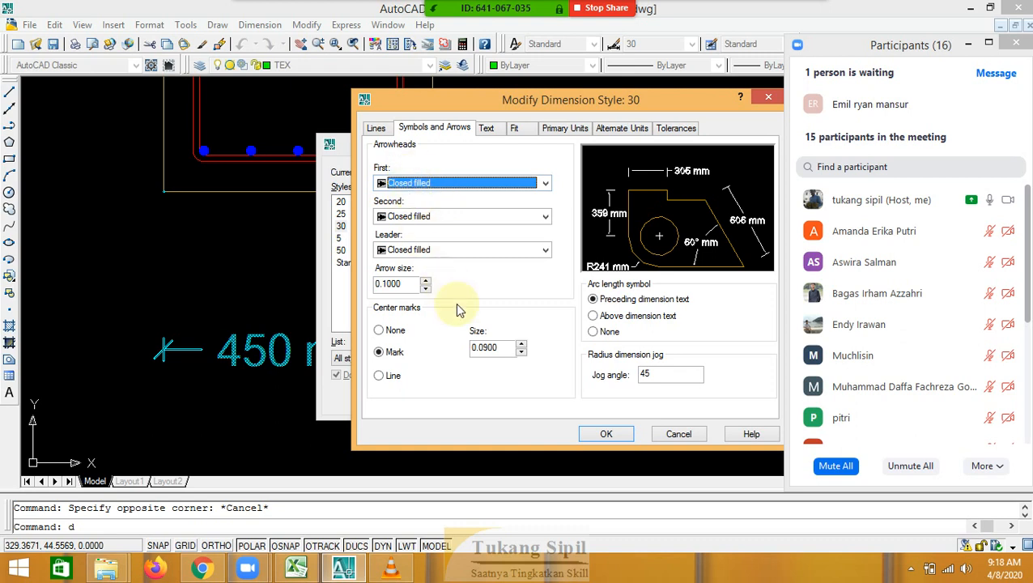
click(606, 434)
click(678, 203)
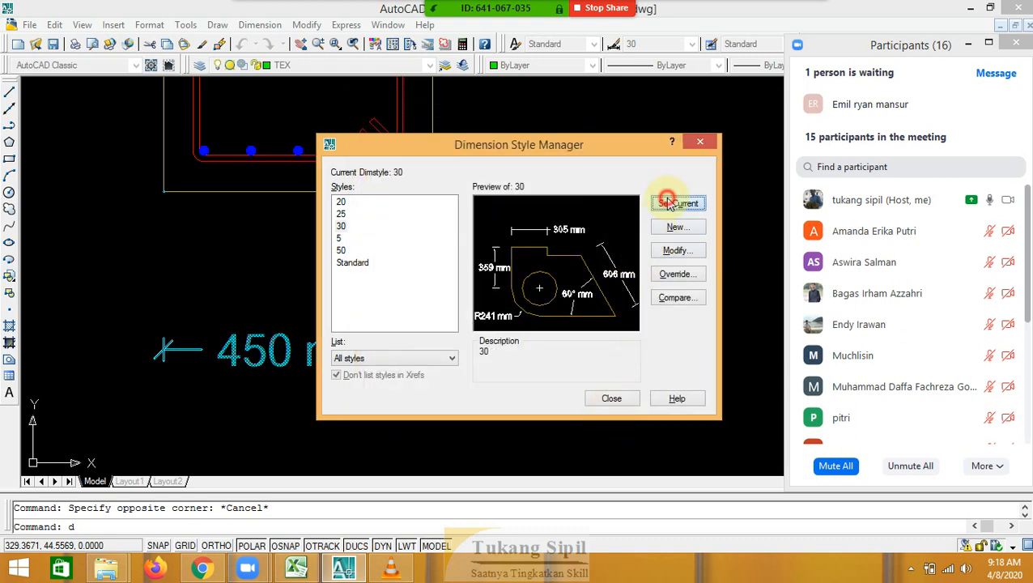
click(612, 397)
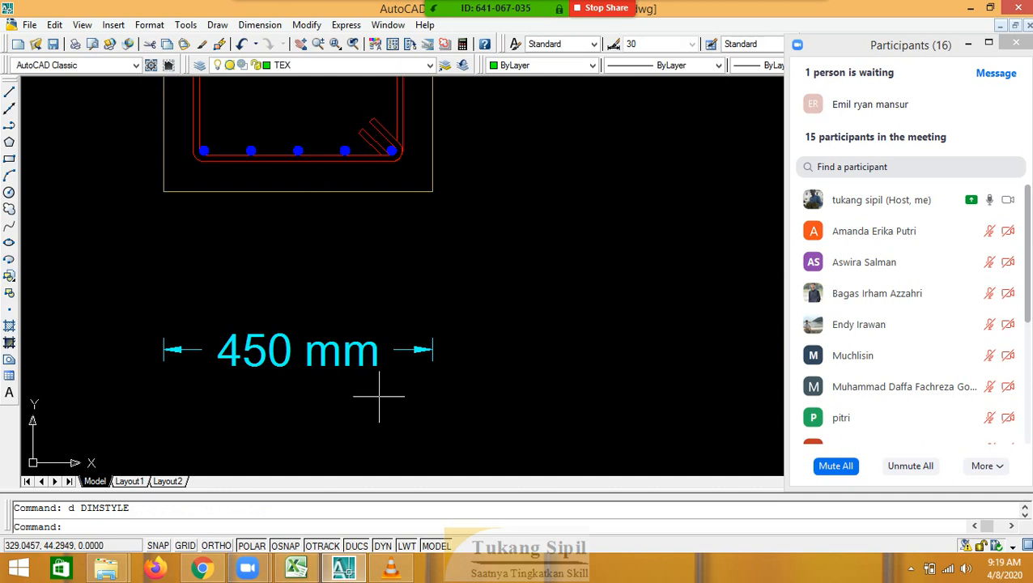
Admit the participant waiting in the Zoom meeting
scroll(415, 347, up, 3)
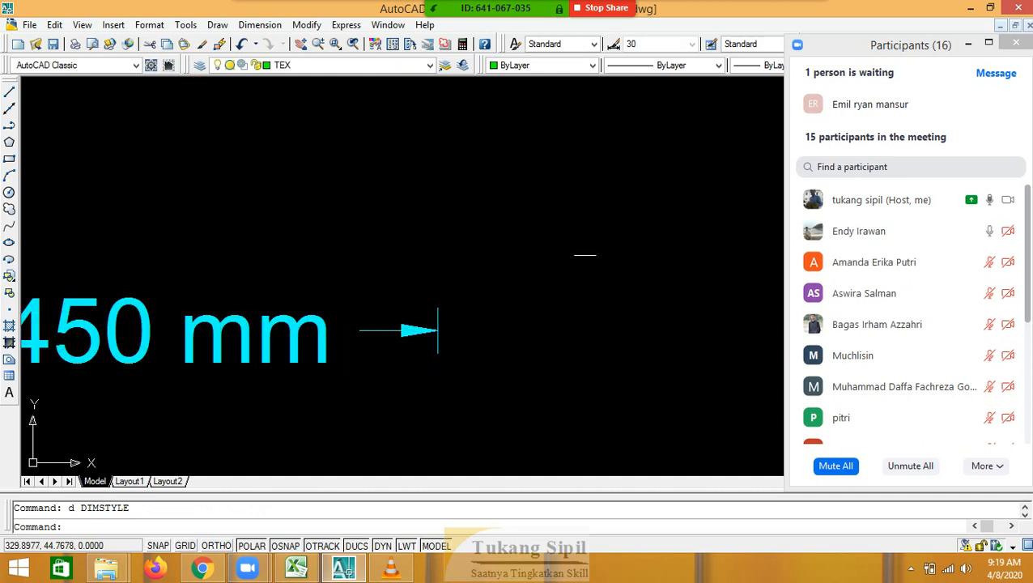
mouse_move(1006, 98)
click(956, 103)
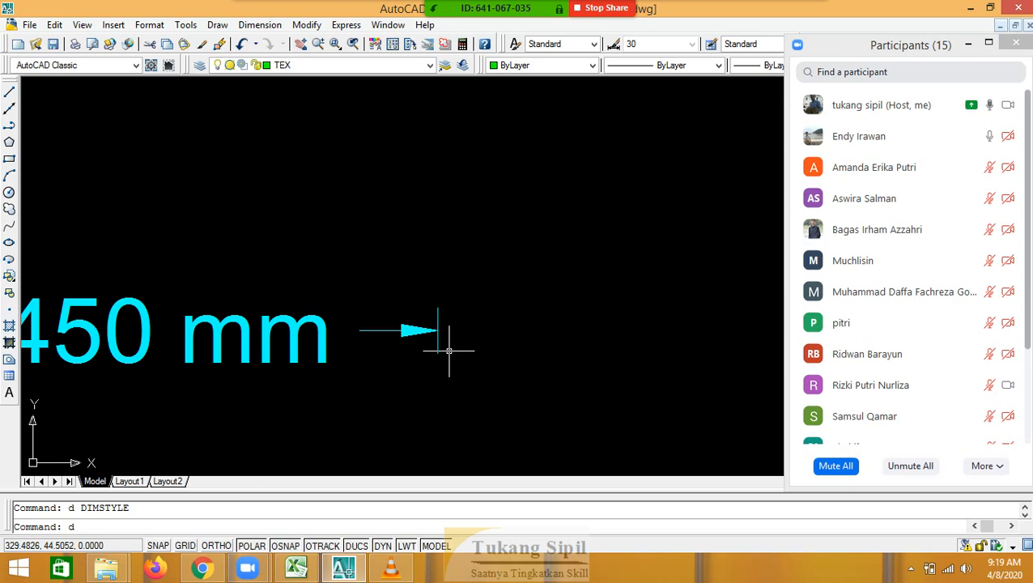
Set the arrow size of dimension style 30 to 0.3 and make the style current
key(Return)
drag(579, 154, 737, 121)
drag(654, 116, 153, 104)
click(328, 208)
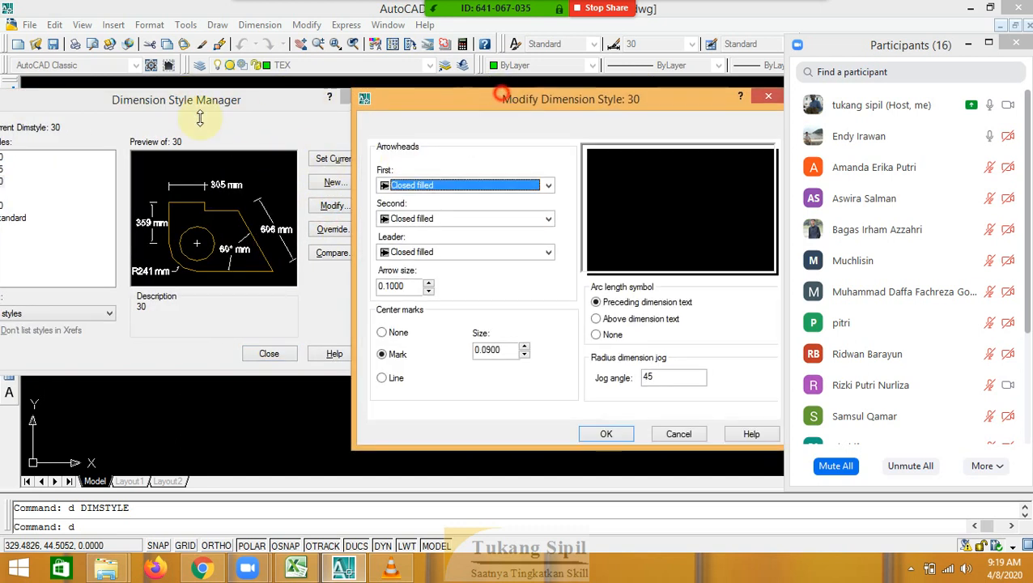
mouse_move(445, 101)
mouse_down()
mouse_move(532, 96)
mouse_move(526, 87)
mouse_move(538, 82)
mouse_up()
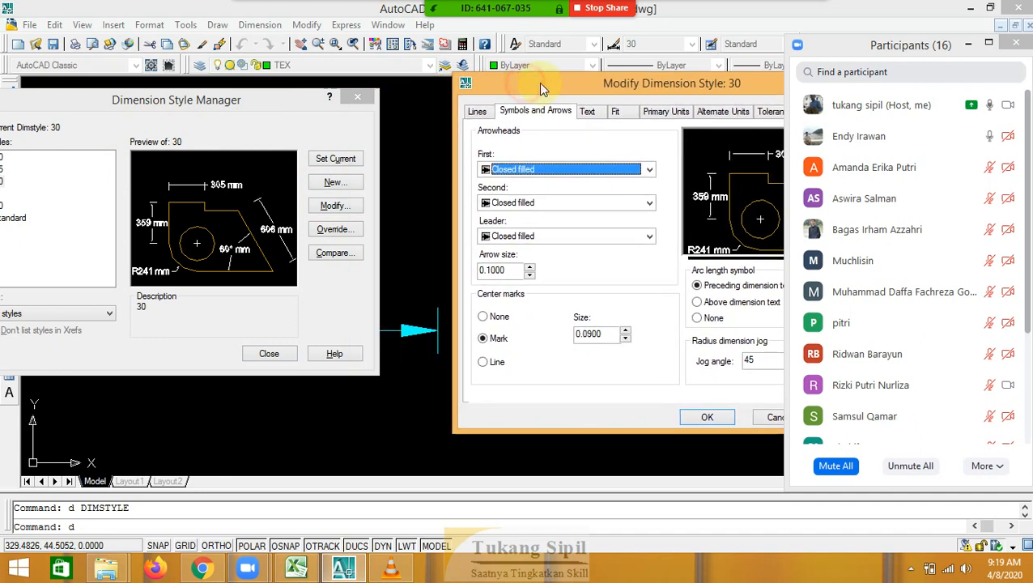
click(490, 270)
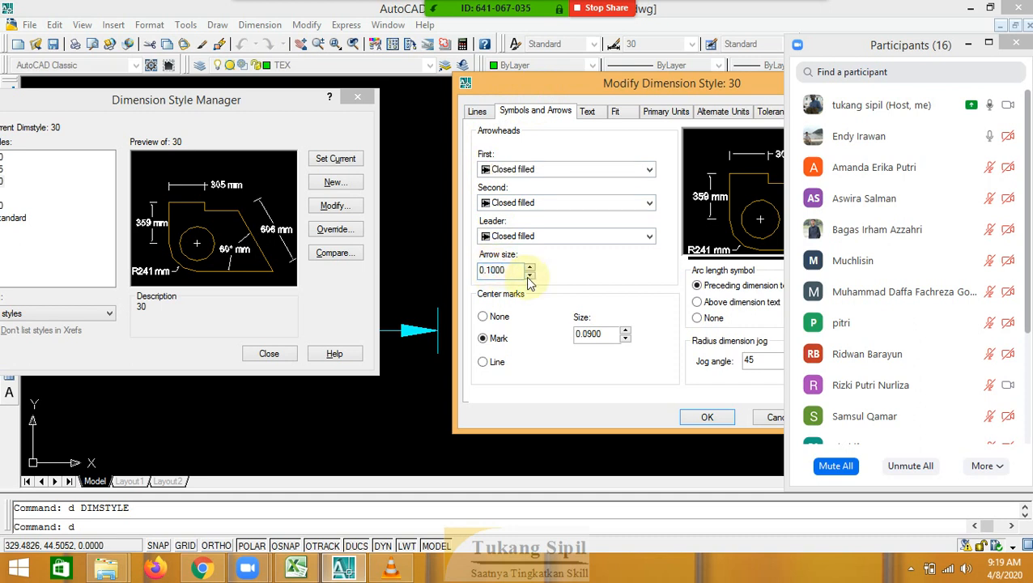
text(3)
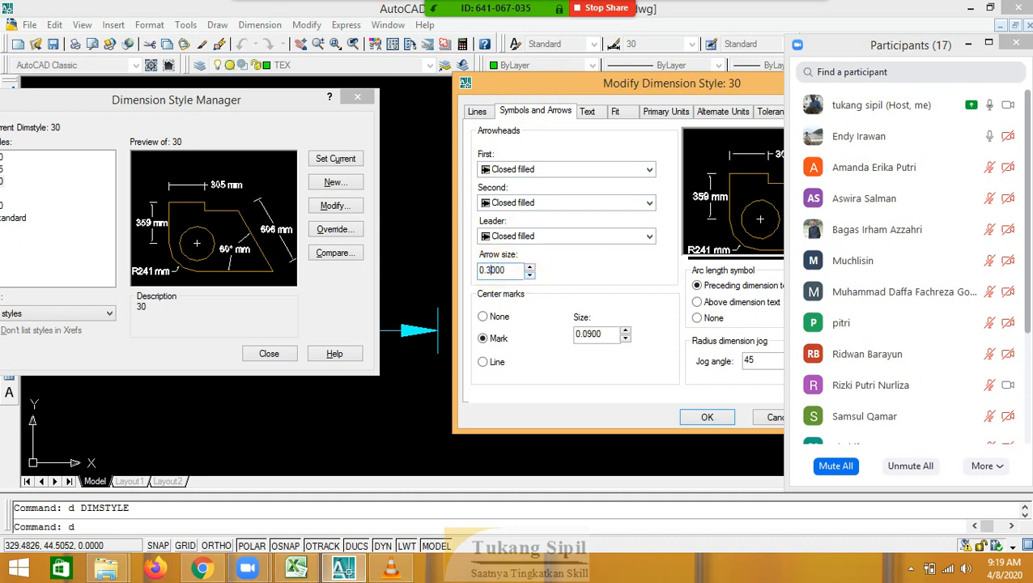
click(708, 417)
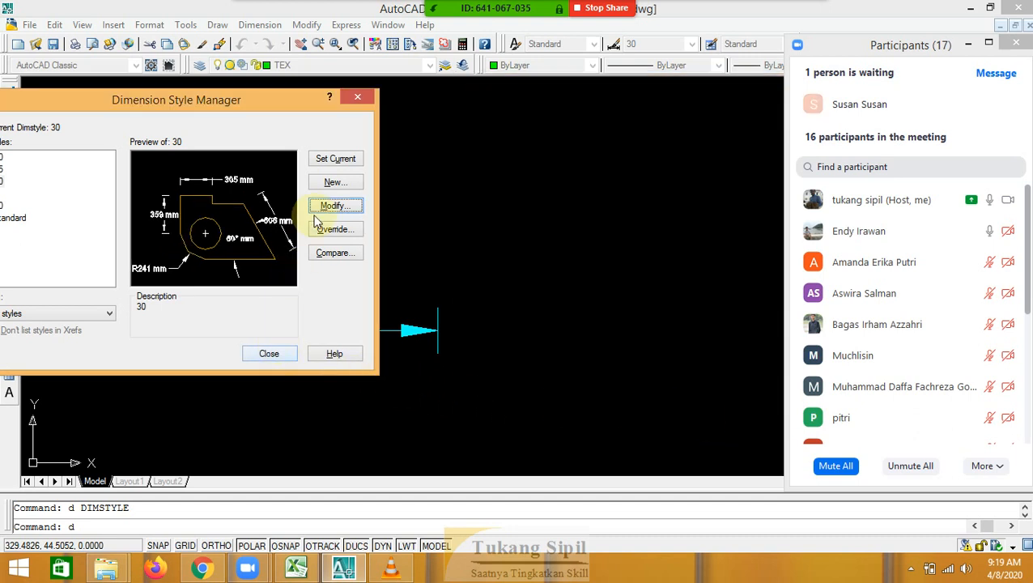
click(330, 159)
click(269, 354)
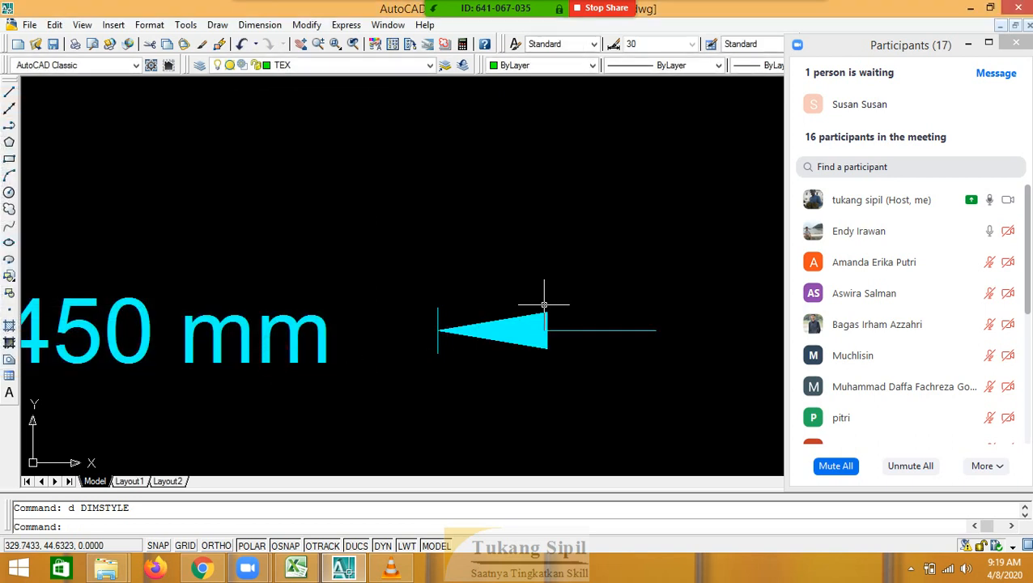
Select the 450 mm dimension below the beam section to examine the size and direction of its arrowheads
click(558, 285)
click(526, 314)
click(544, 322)
scroll(544, 320, down, 3)
scroll(543, 315, up, 3)
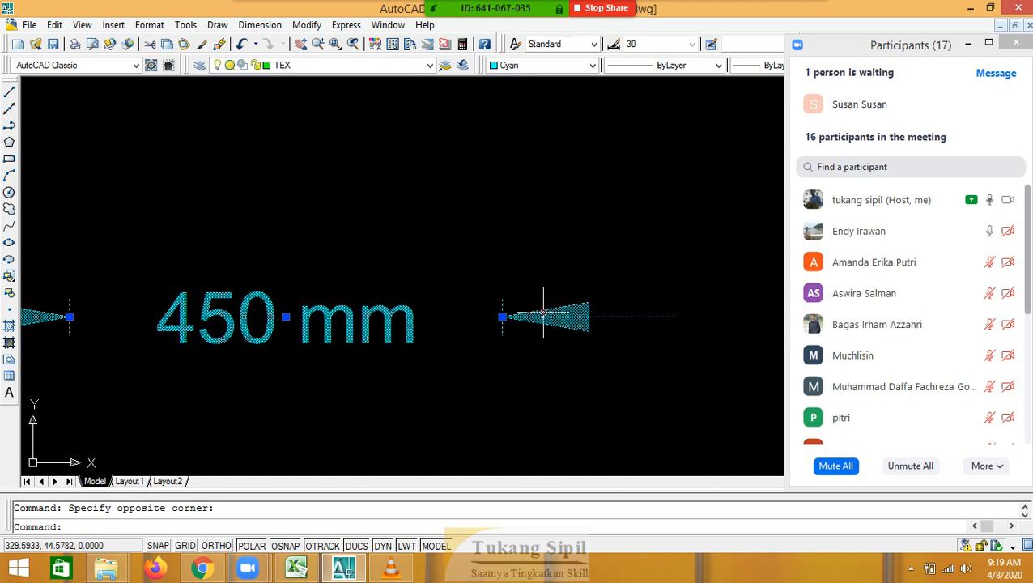
key(Escape)
click(584, 282)
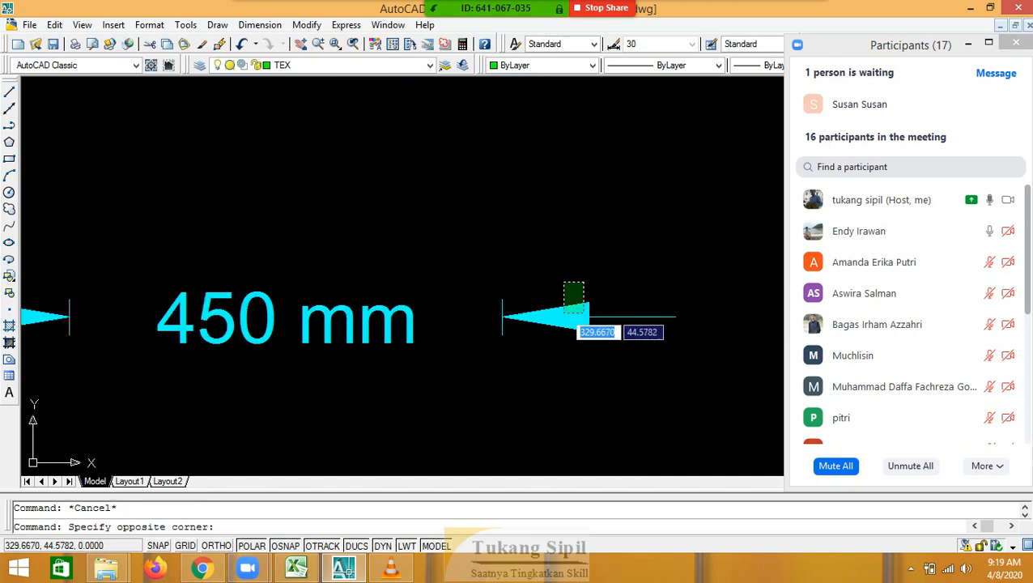
click(565, 309)
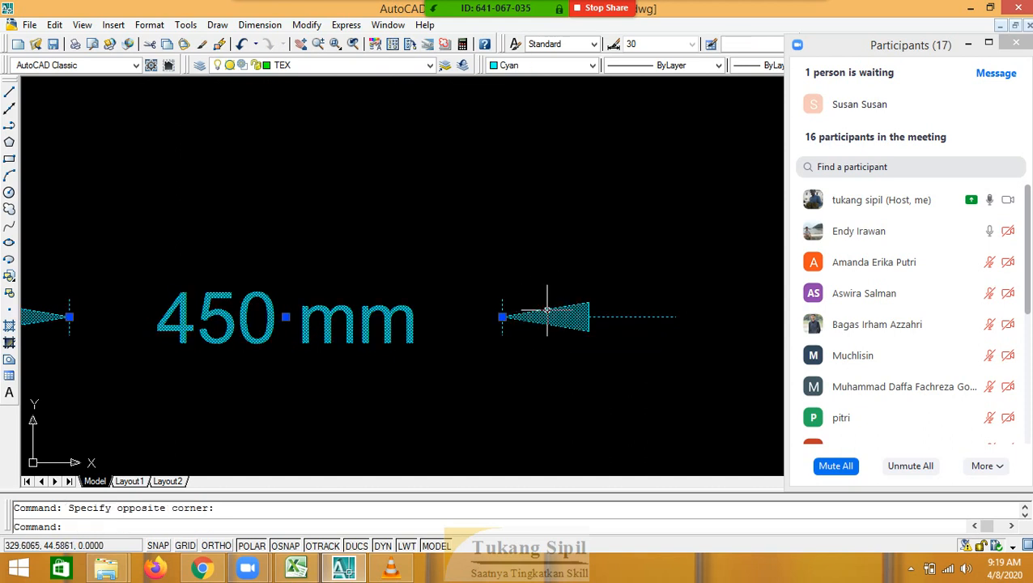
Admit the two waiting participants to the Zoom meeting and clear the selection of the 450 mm dimension
click(941, 102)
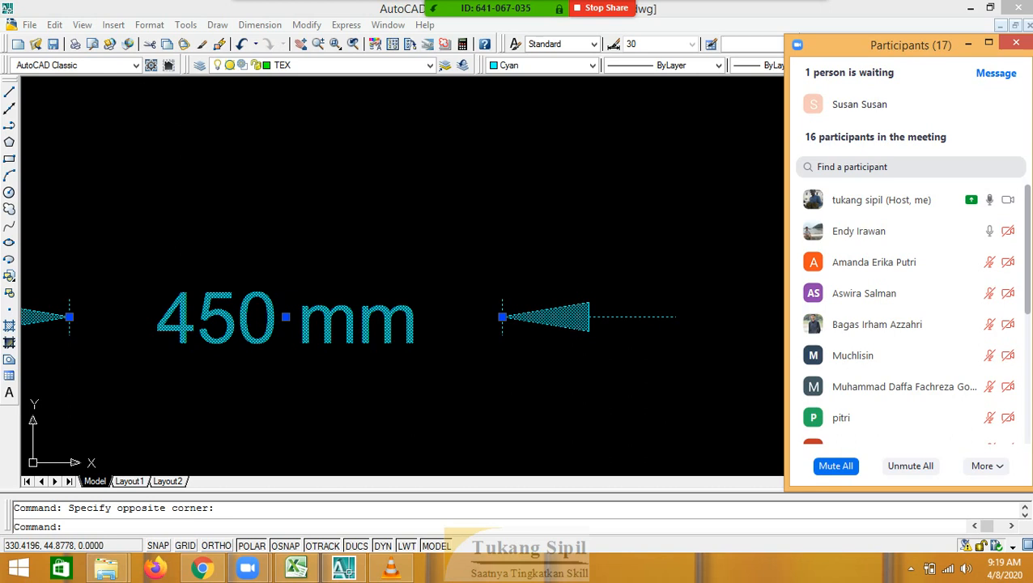
mouse_move(944, 111)
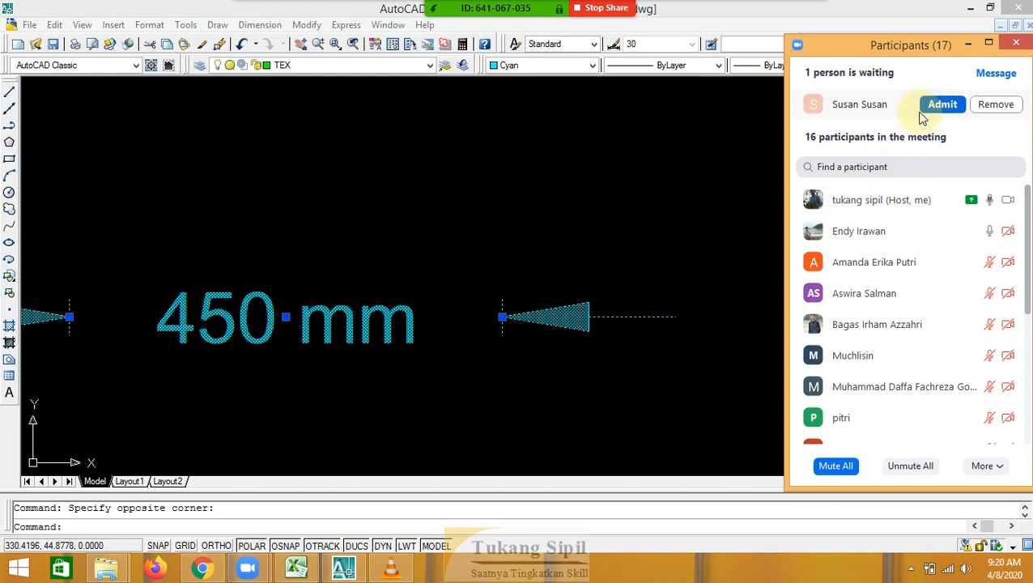
click(936, 107)
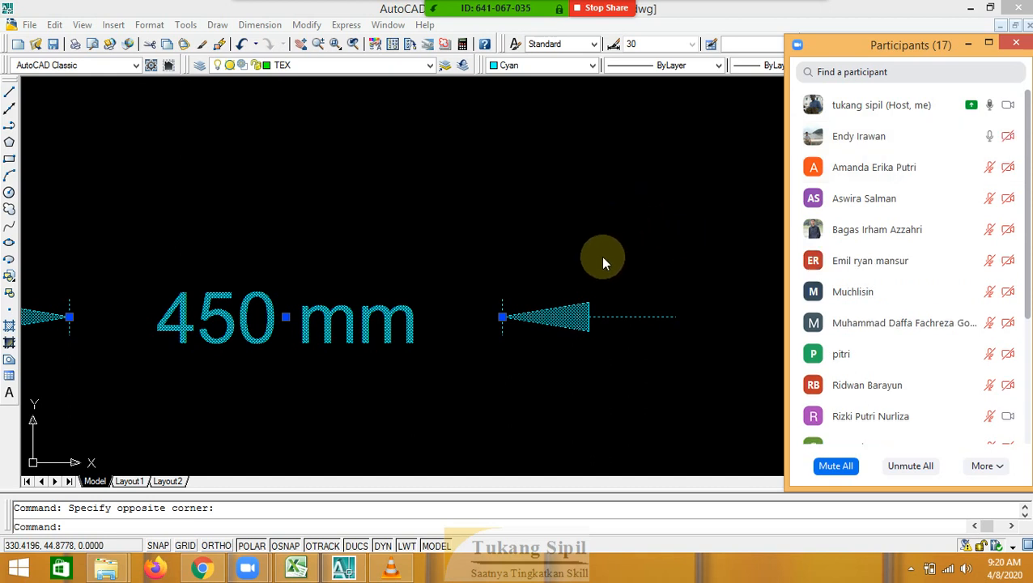
middle_drag(585, 240, 673, 225)
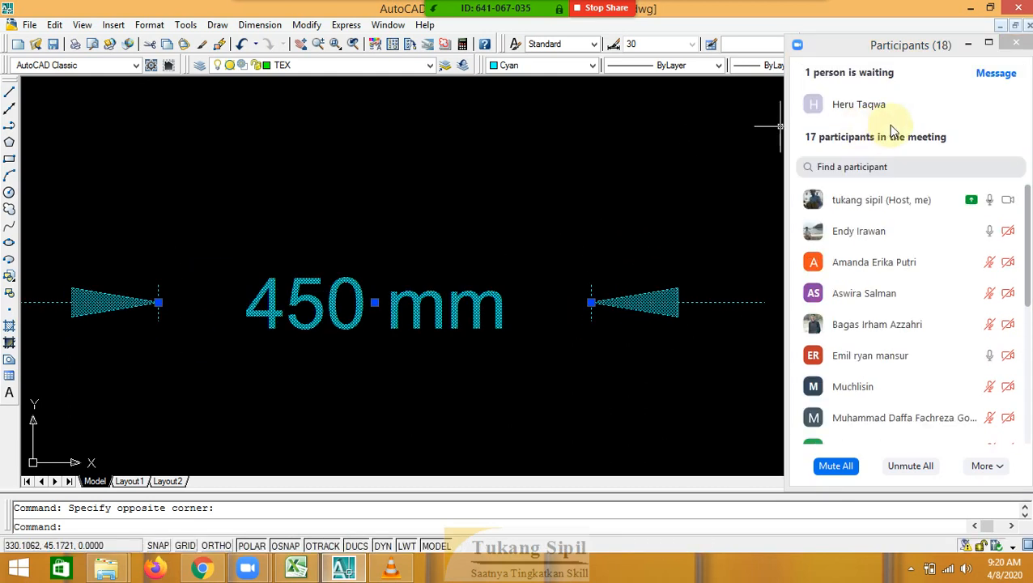
click(942, 106)
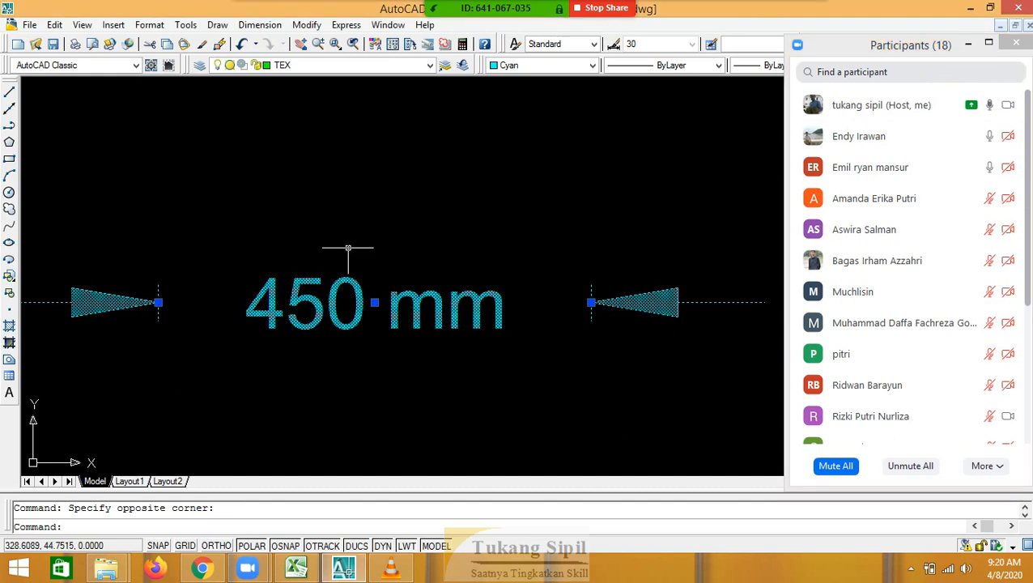
key(Escape)
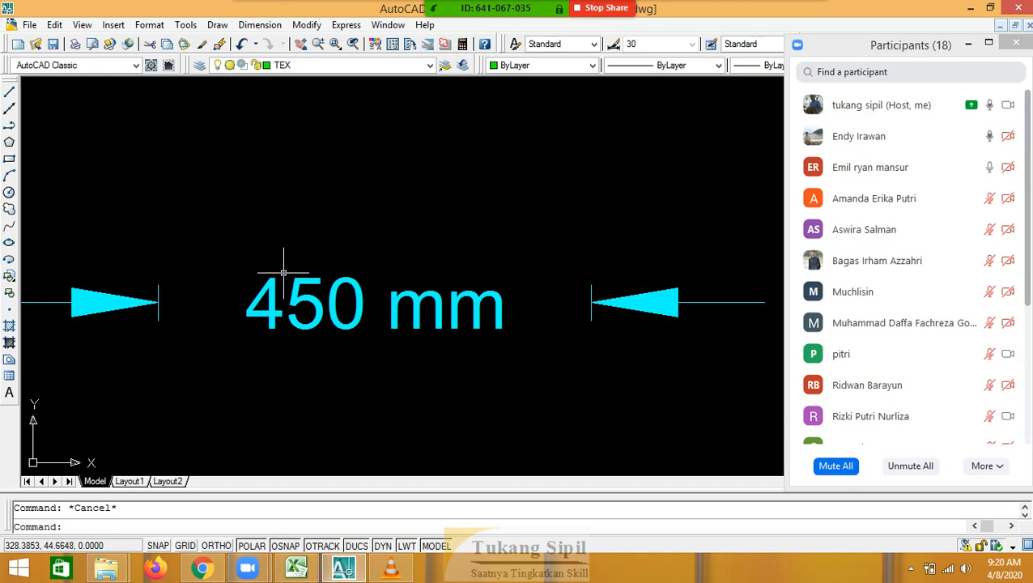
Set the arrow size of dimension style 30 to 0.1, make the style current and check the arrowheads on the 450 mm dimension
scroll(280, 271, down, 3)
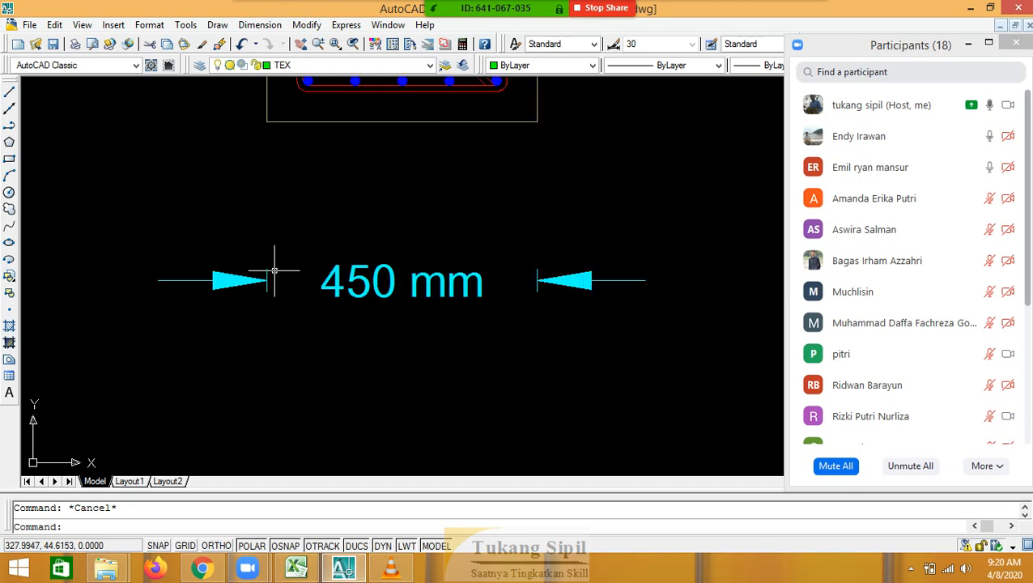
text(d)
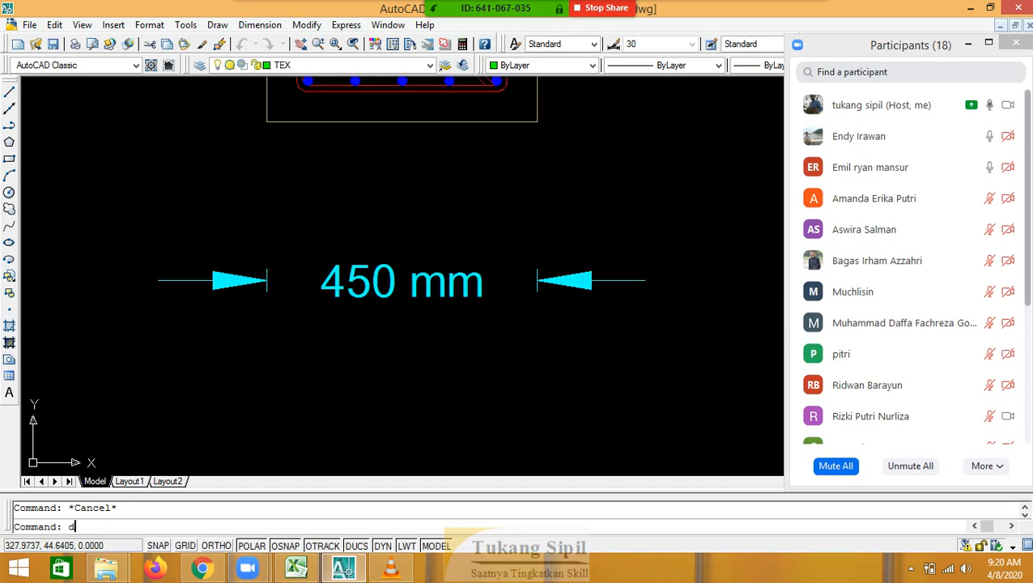
key(Return)
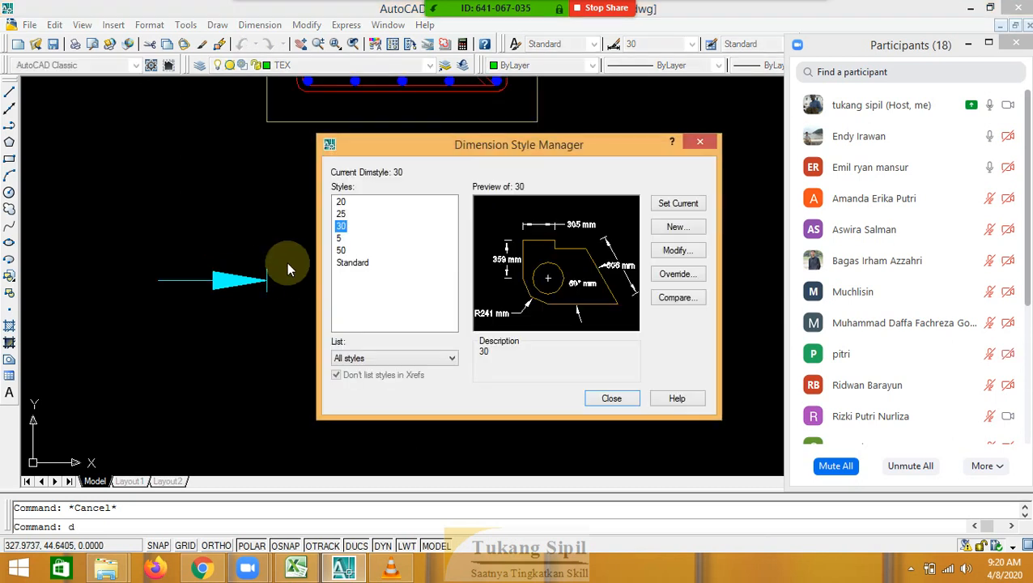
click(672, 253)
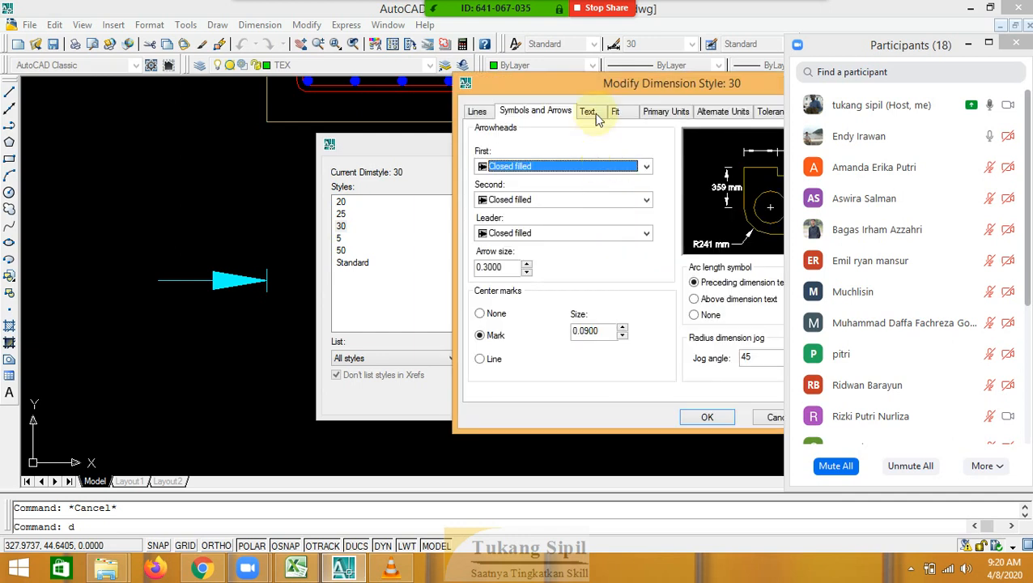
drag(603, 82, 545, 88)
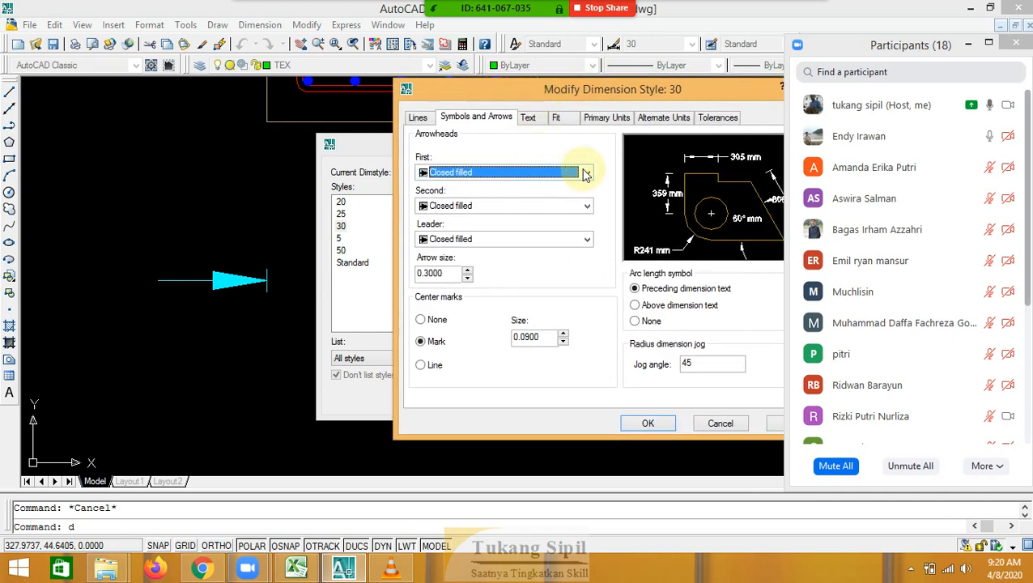
click(424, 274)
key(Delete)
text(1)
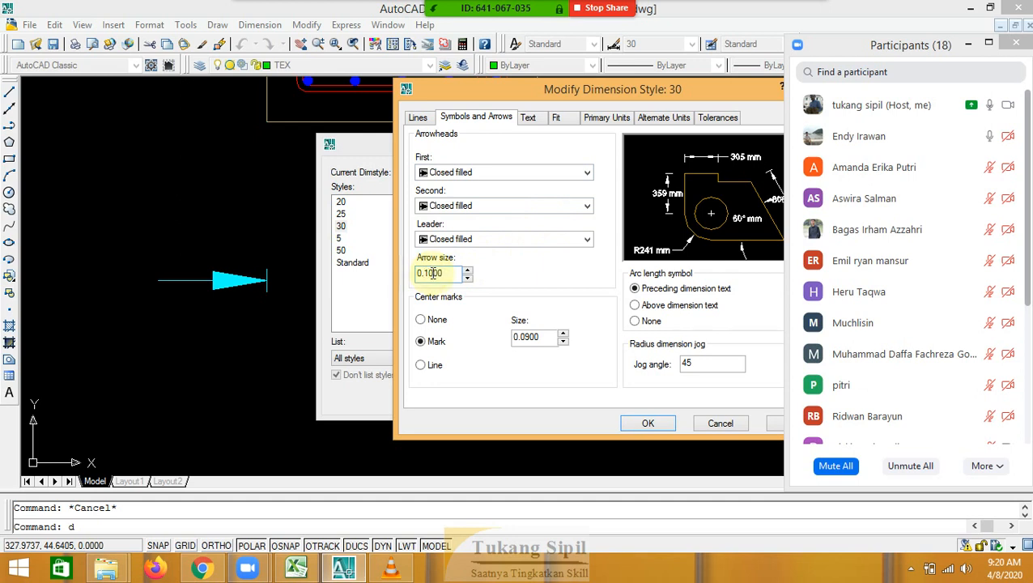
click(658, 425)
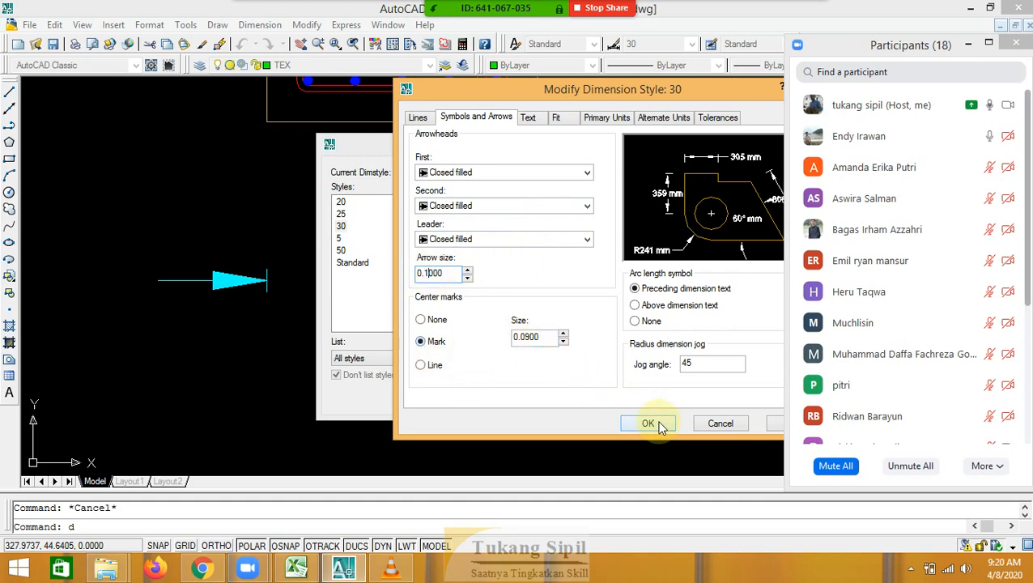
click(653, 423)
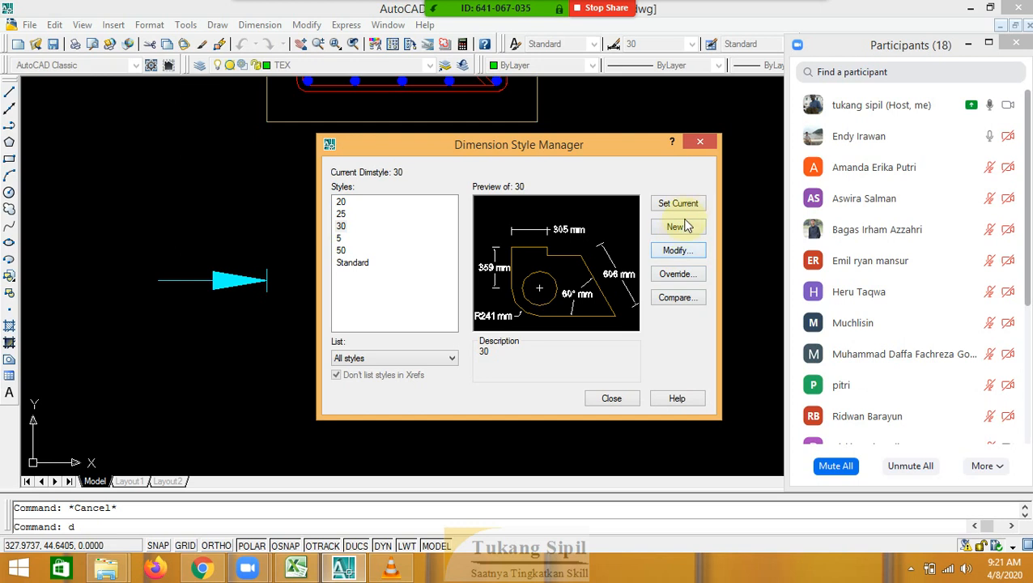
click(688, 206)
click(614, 397)
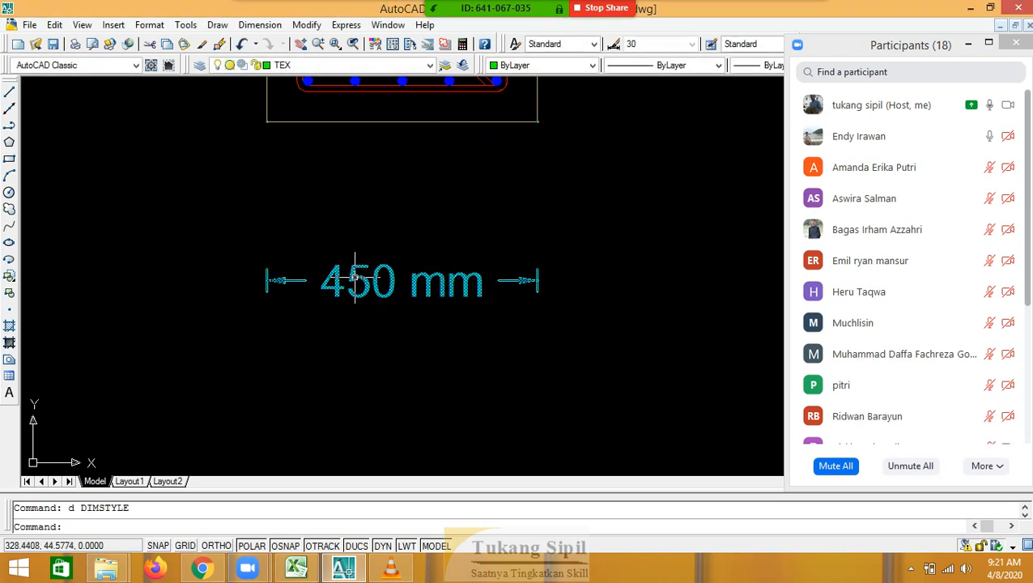
scroll(537, 292, up, 5)
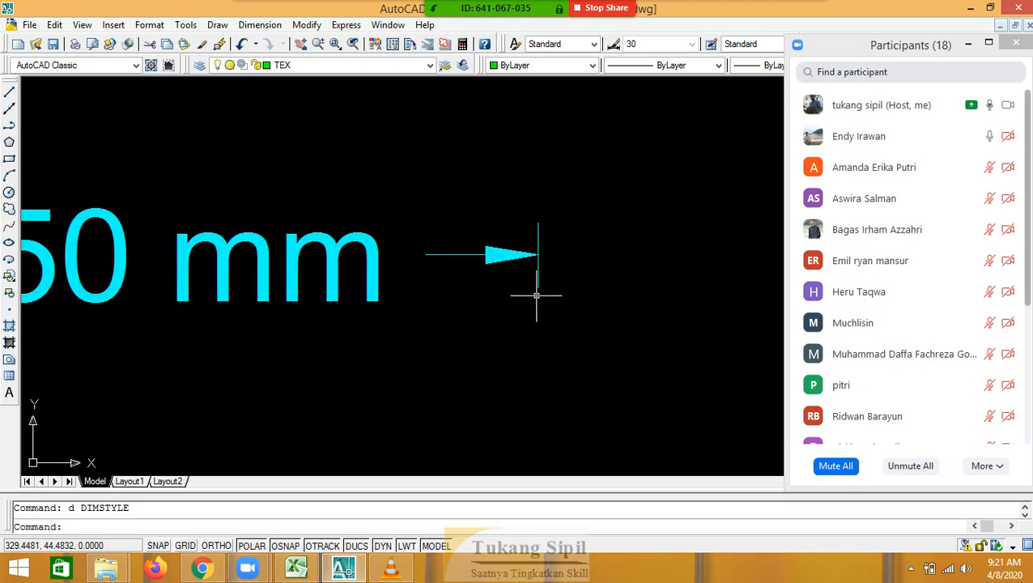
click(358, 196)
click(407, 294)
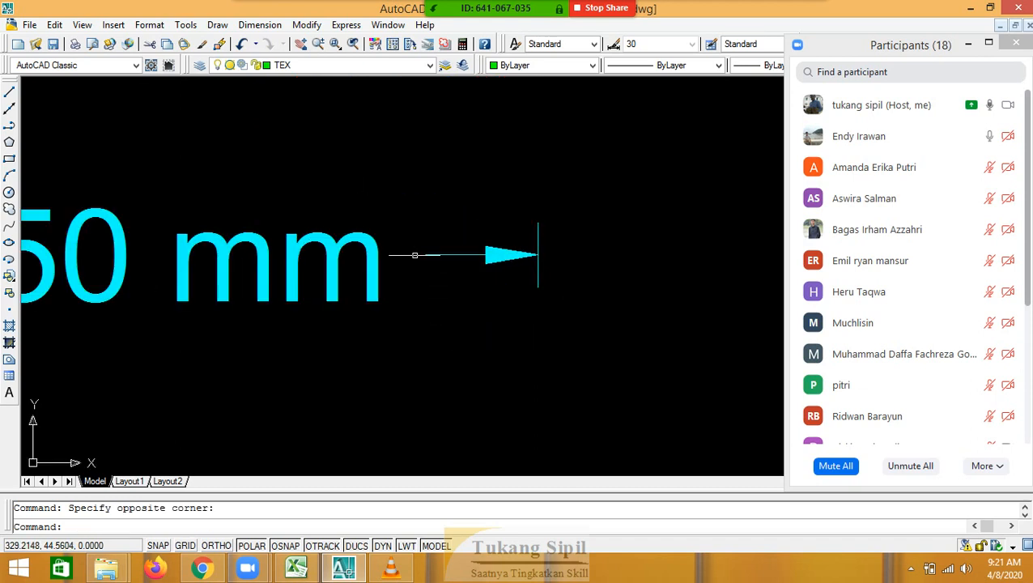
click(375, 209)
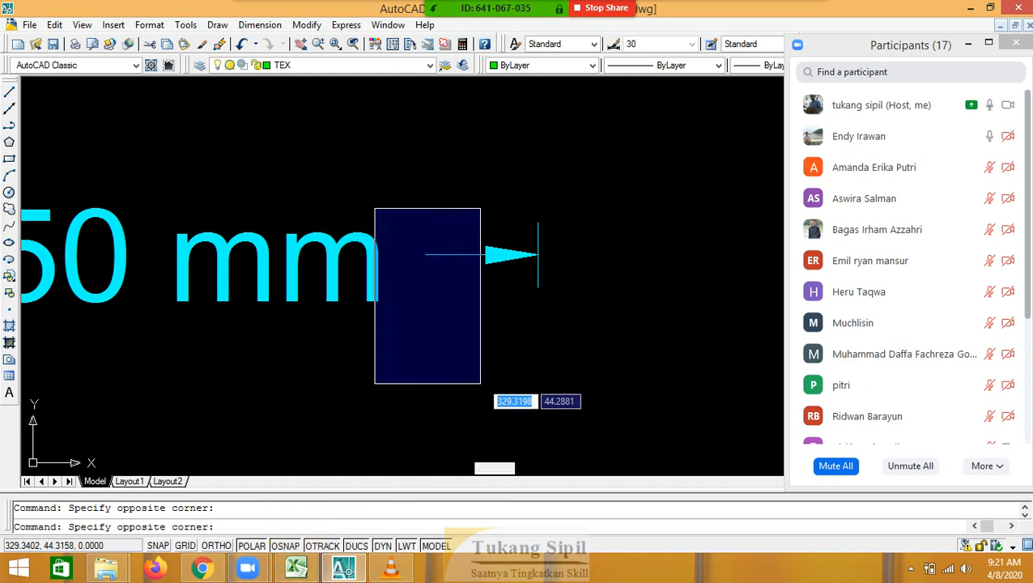
key(Escape)
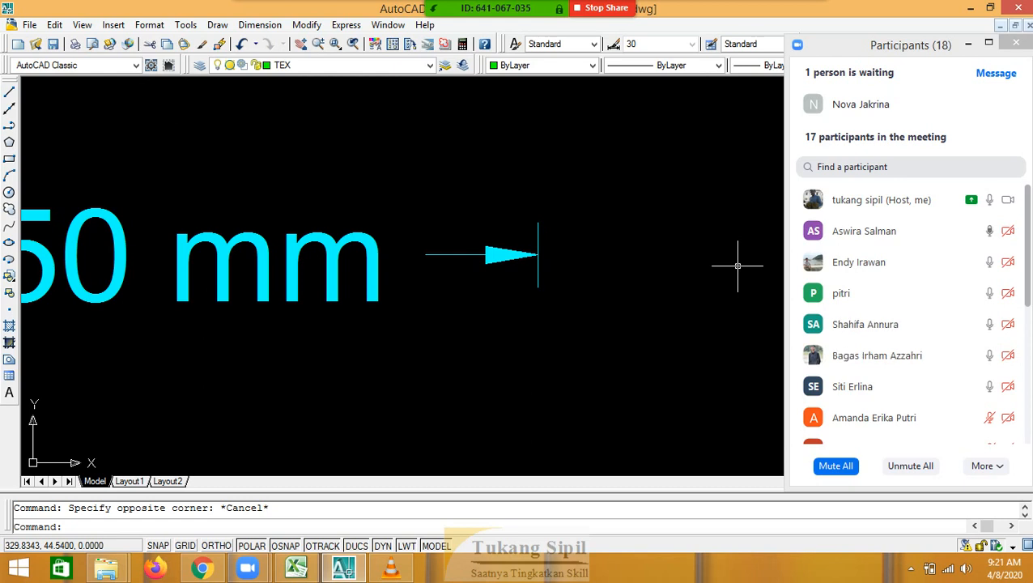
Admit the two participants to the Zoom meeting as each one appears in the waiting room
click(941, 110)
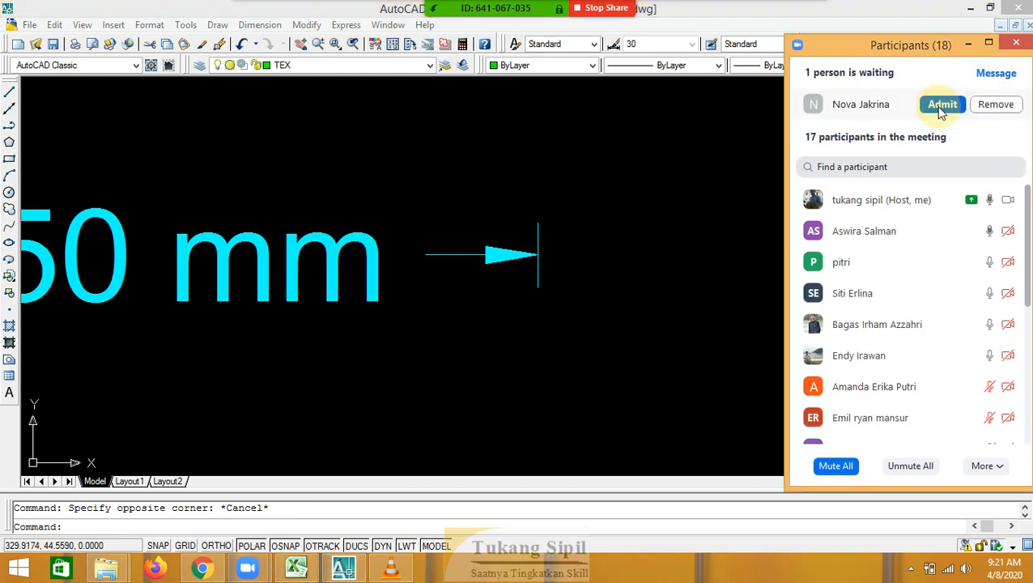
click(943, 106)
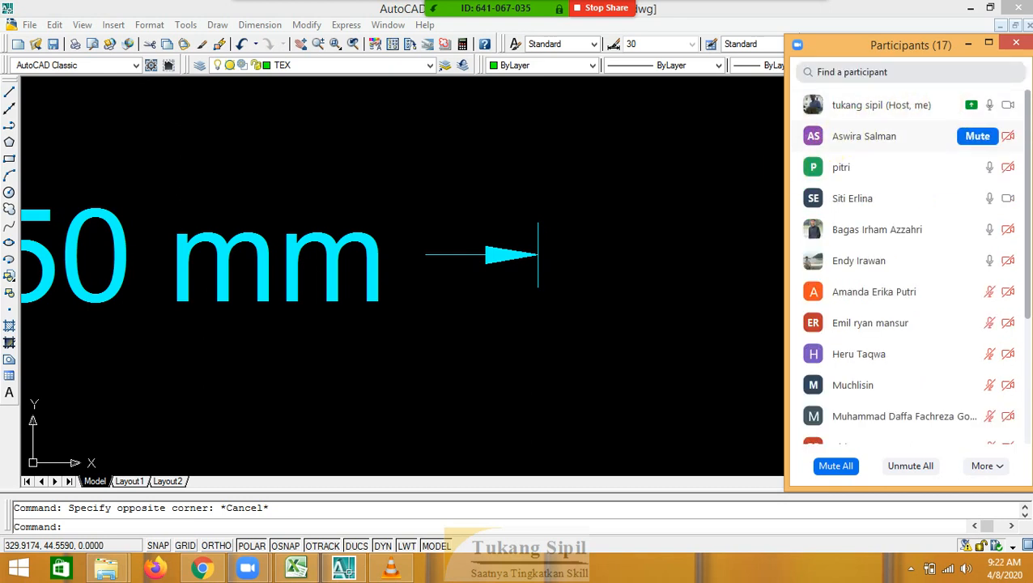
click(742, 150)
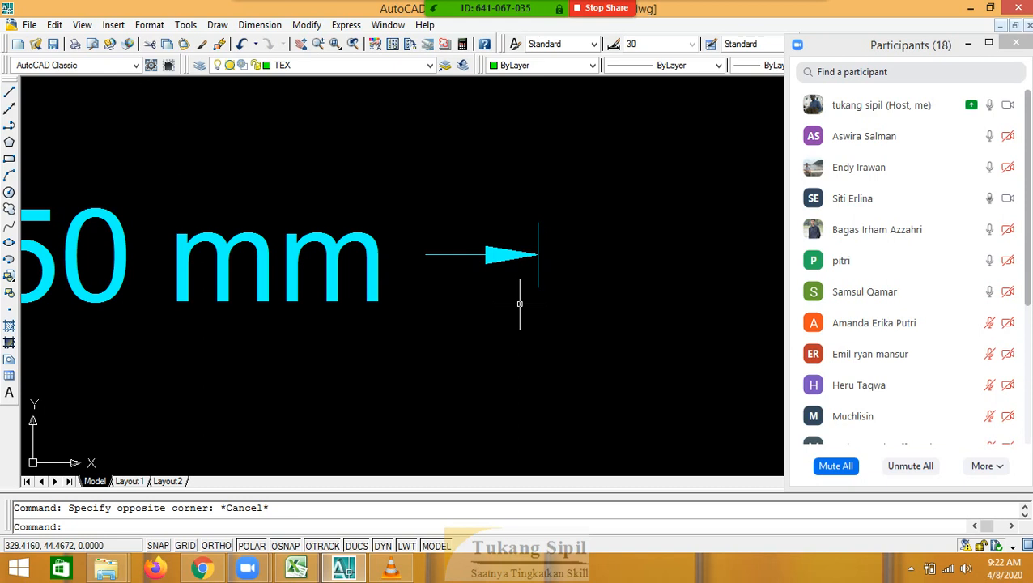
click(569, 346)
click(538, 310)
scroll(572, 343, down, 2)
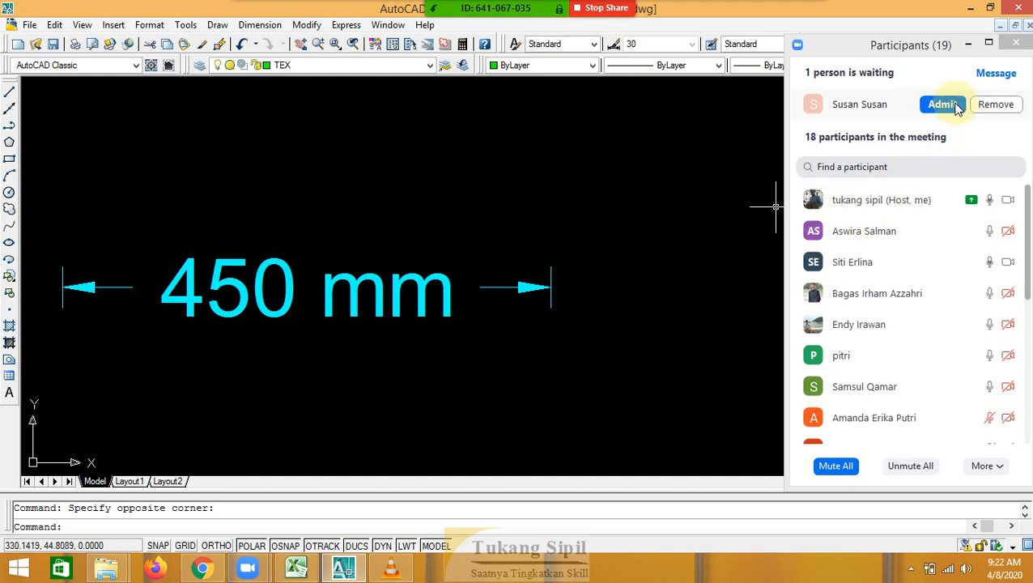
click(941, 106)
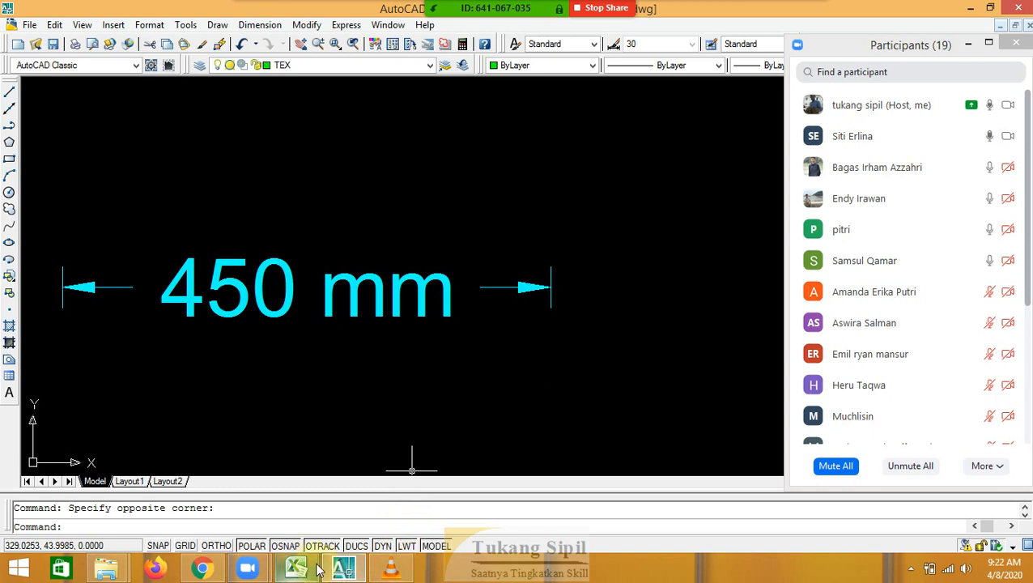
Switch the Zoom screen share to the Excel attendance workbook and activate its worksheet
mouse_move(538, 7)
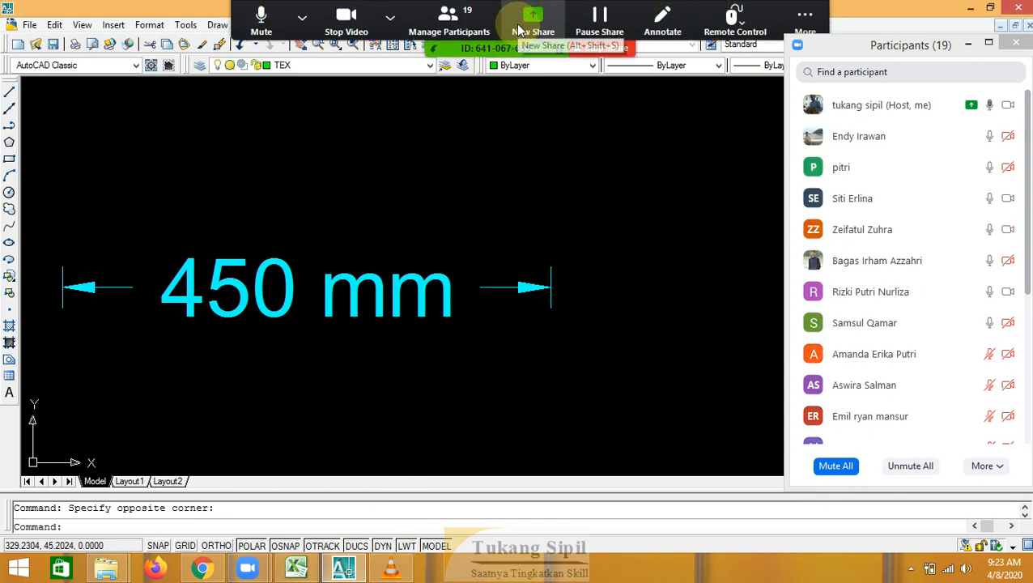
click(525, 23)
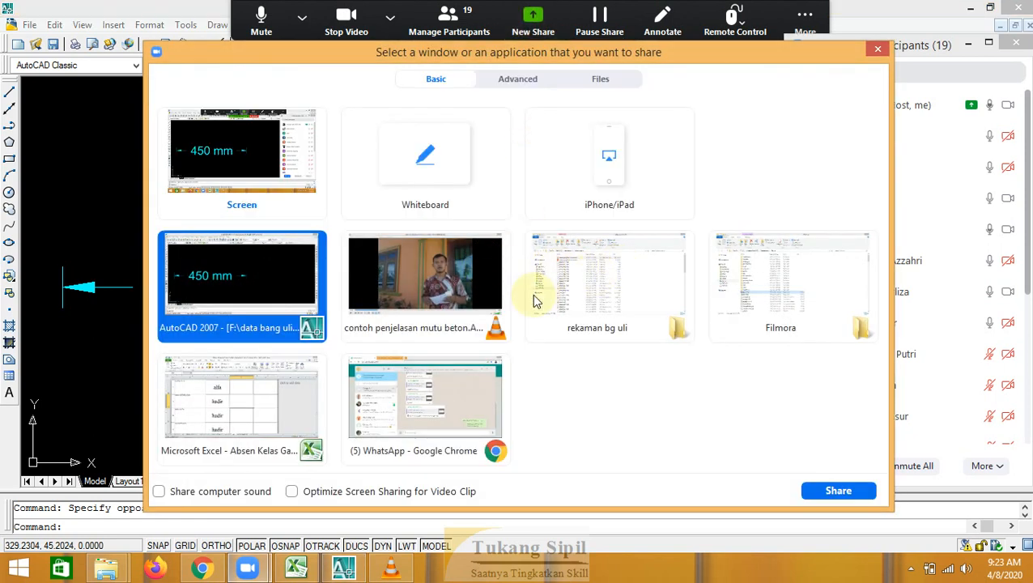
click(271, 403)
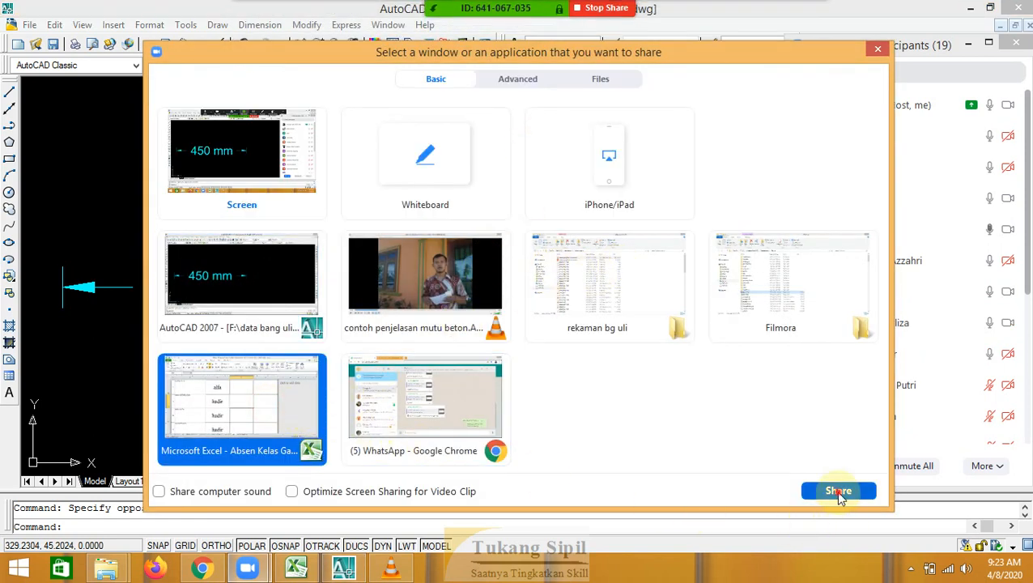
click(839, 491)
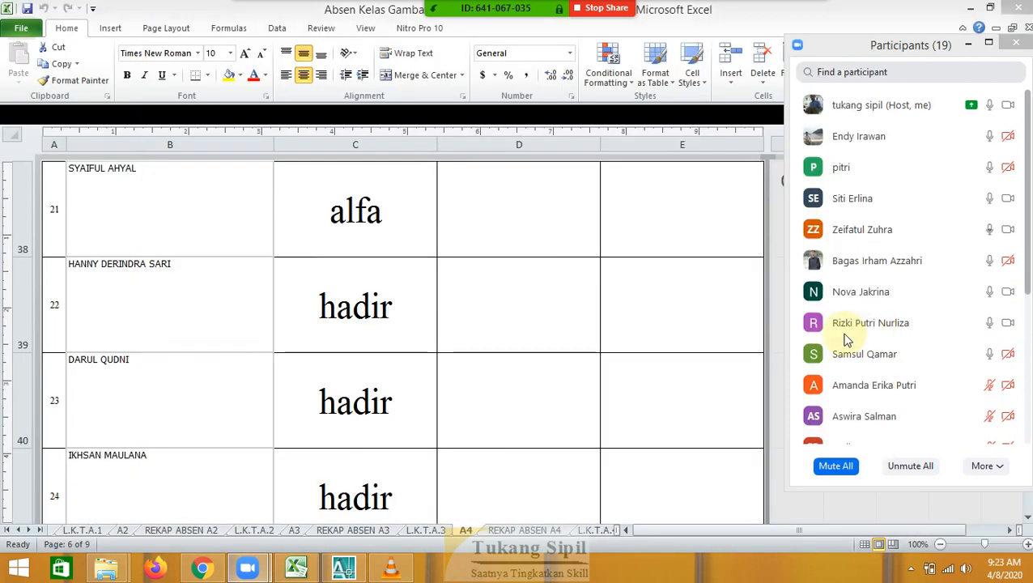
click(544, 346)
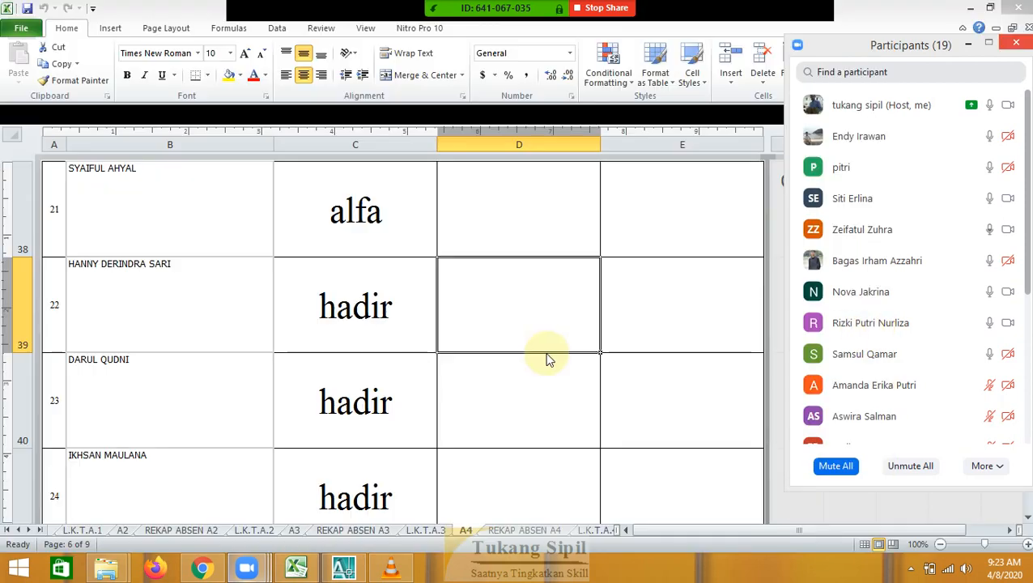
click(492, 379)
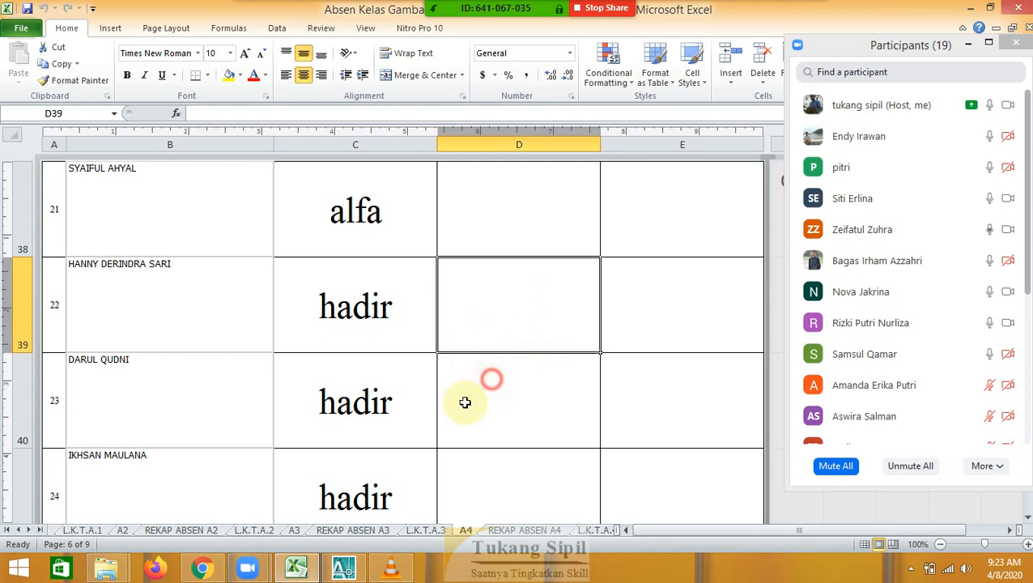
Open the A1 class attendance sheet and go to the first students in its list
click(18, 531)
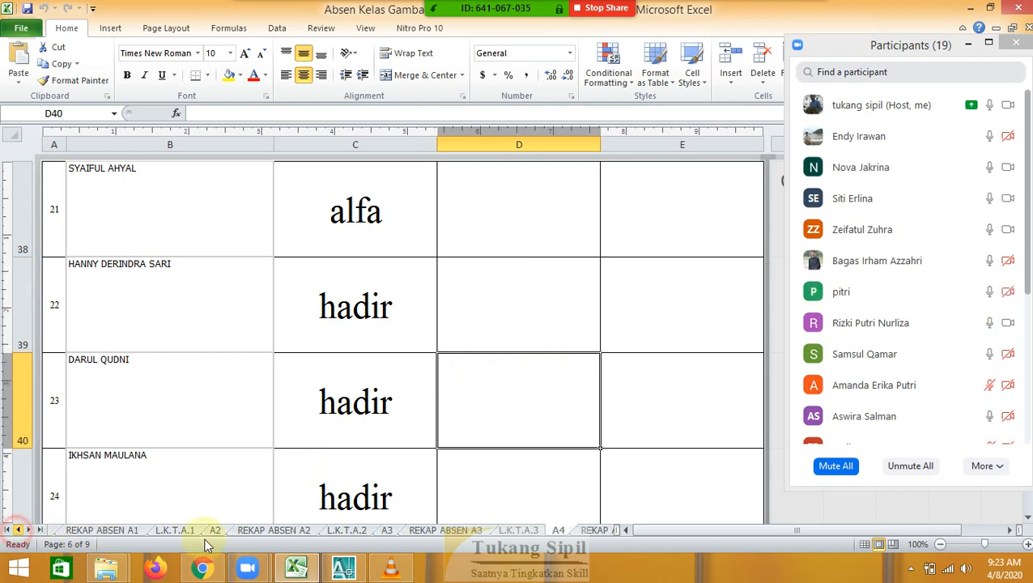
click(18, 531)
click(58, 533)
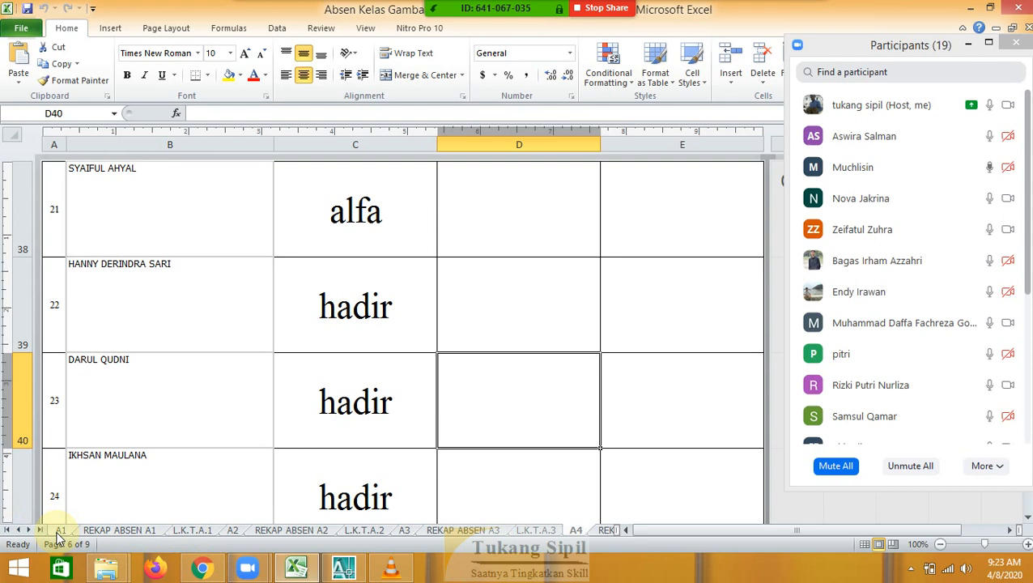
click(185, 464)
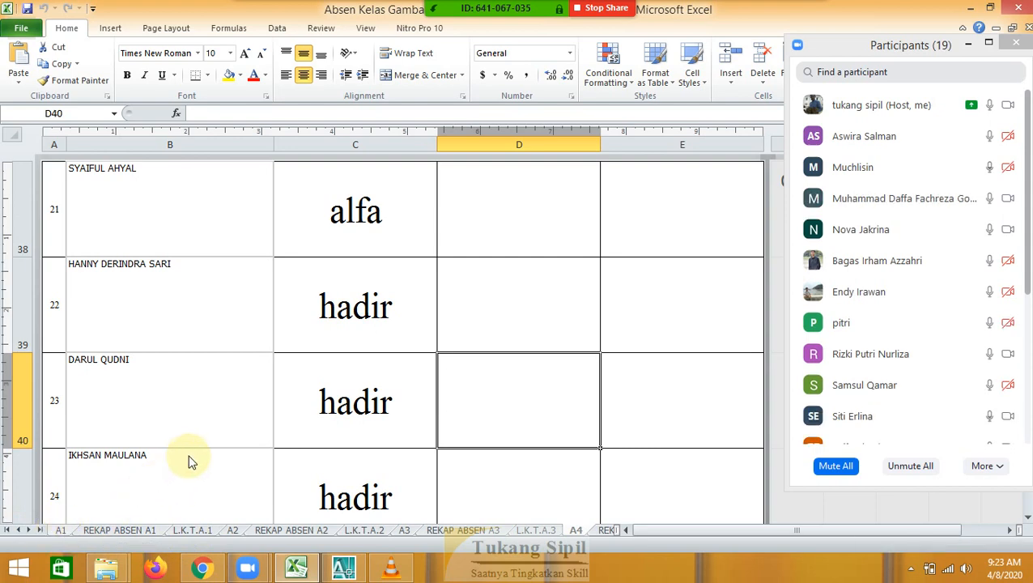
scroll(312, 299, up, 5)
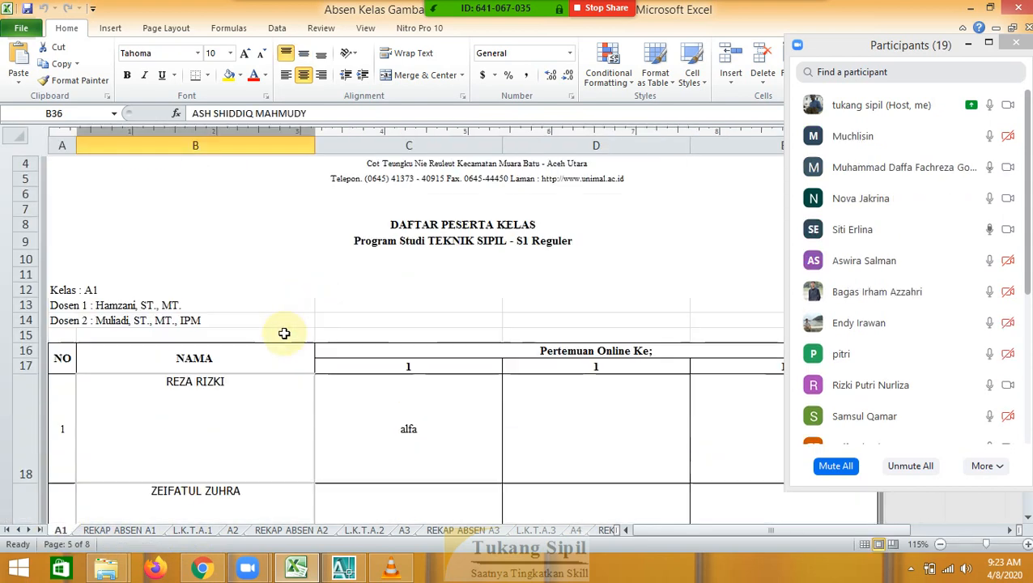
scroll(373, 341, down, 3)
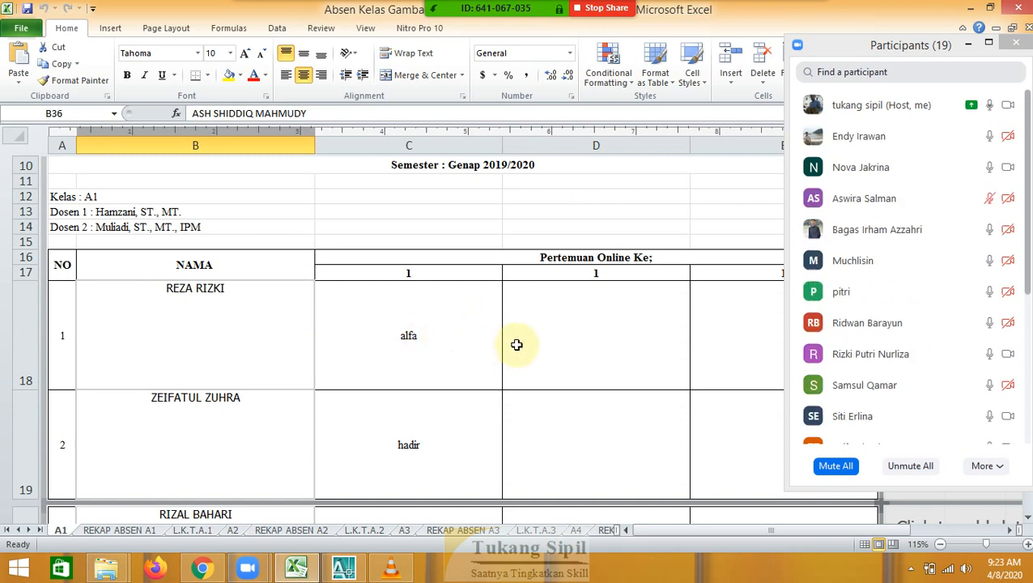
Set the header of the second online meeting column, in cell D17, to 2
click(541, 329)
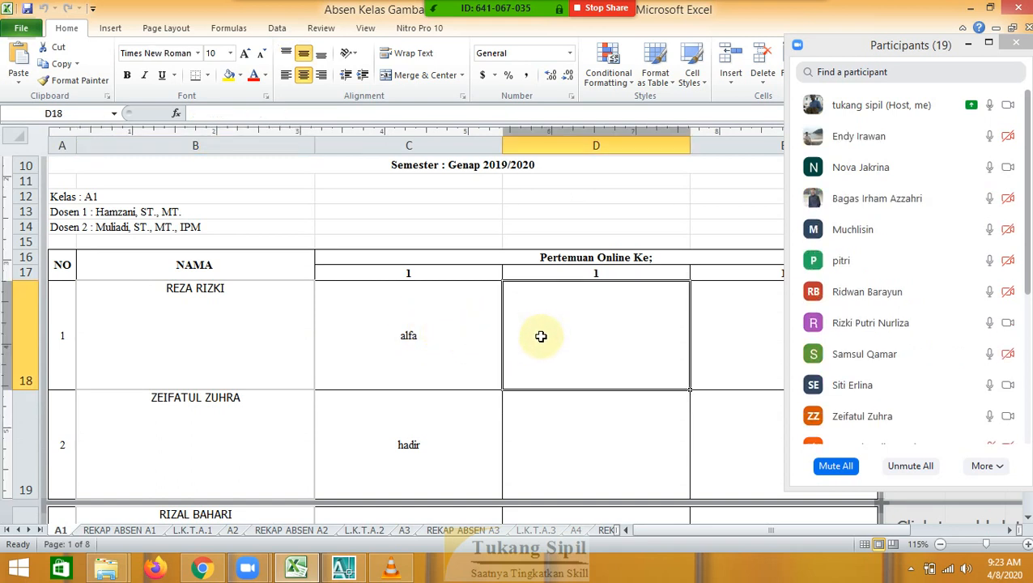
click(564, 273)
text(2)
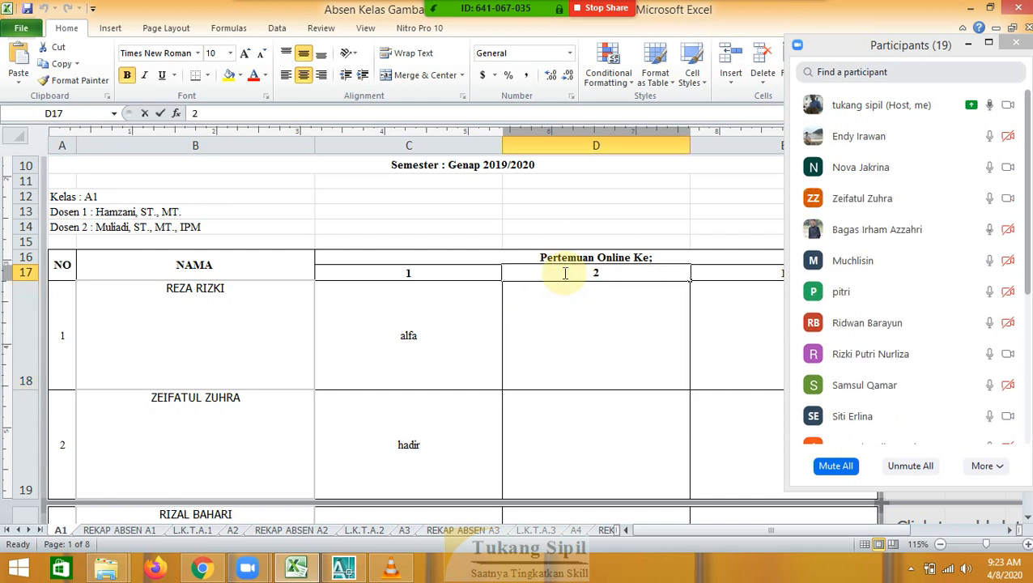
key(Return)
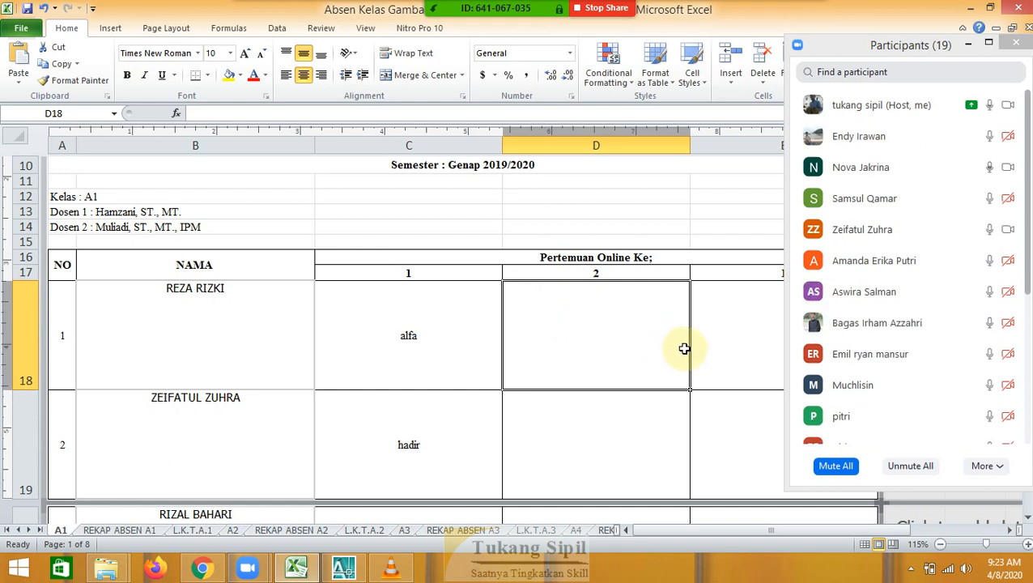
Increase the font size of the whole column D to 20
click(599, 144)
click(244, 53)
click(245, 53)
click(245, 53)
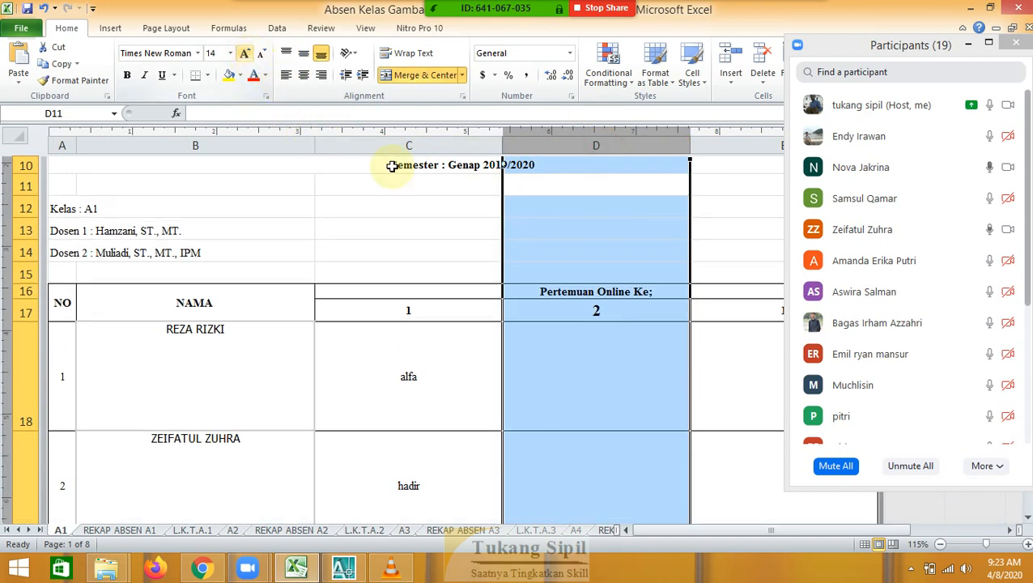
click(243, 47)
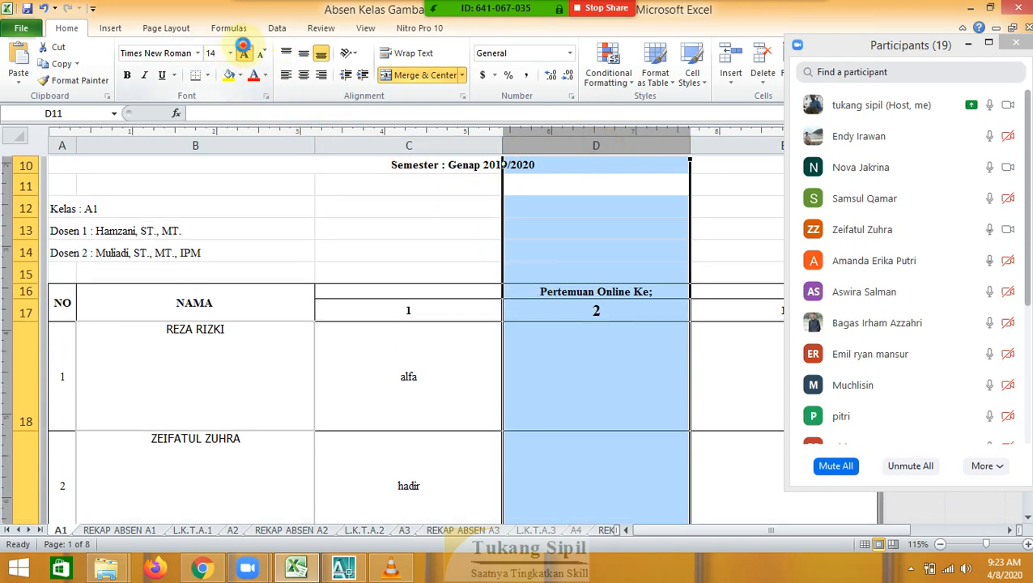
click(244, 48)
click(243, 48)
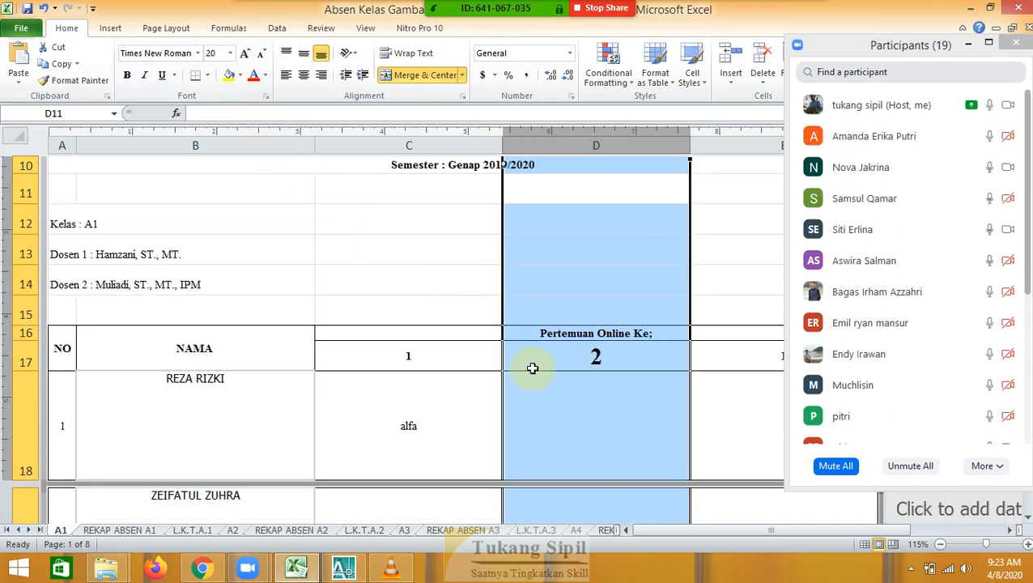
Record the meeting 2 attendance of students 1 to 3 as alfa, hadir and alfa in cells D18 to D20
scroll(583, 408, down, 2)
click(583, 408)
click(584, 279)
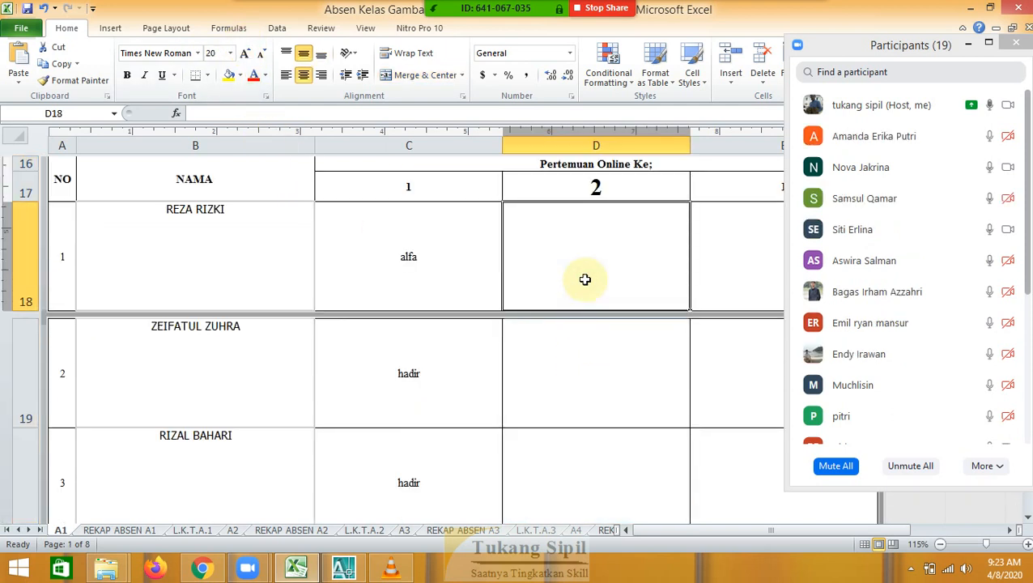
text(alfa)
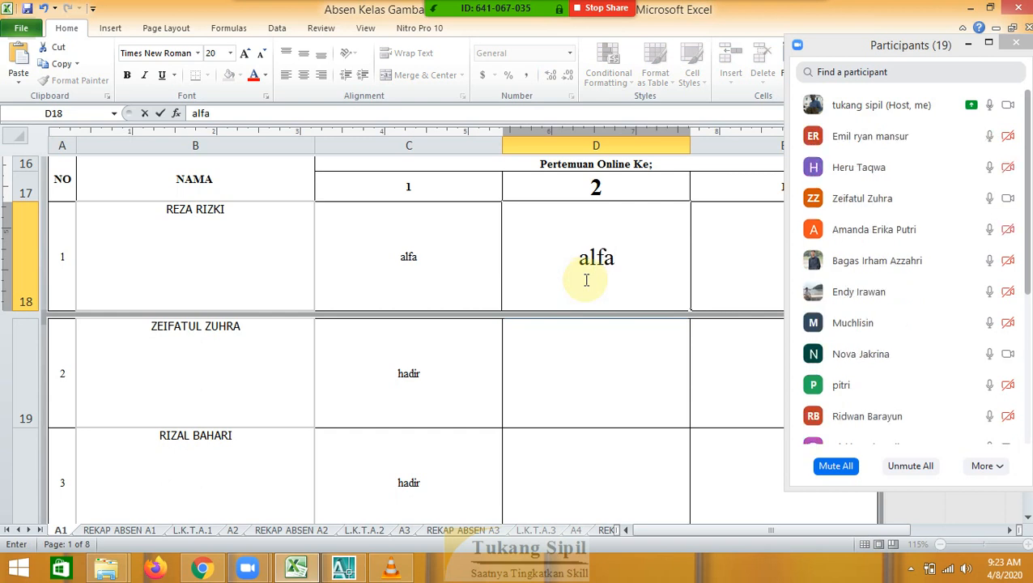
key(Return)
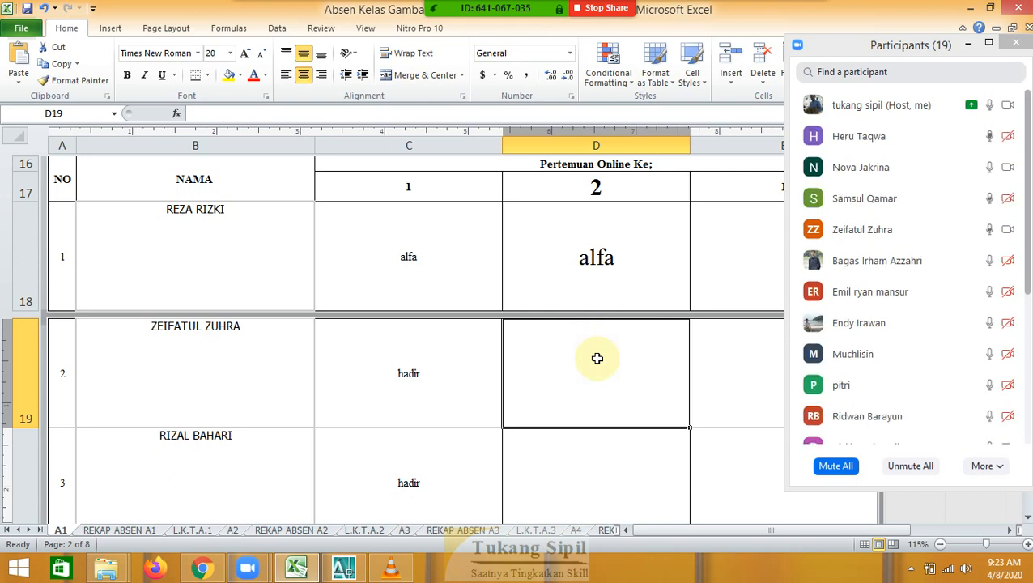
text(hadir)
key(Return)
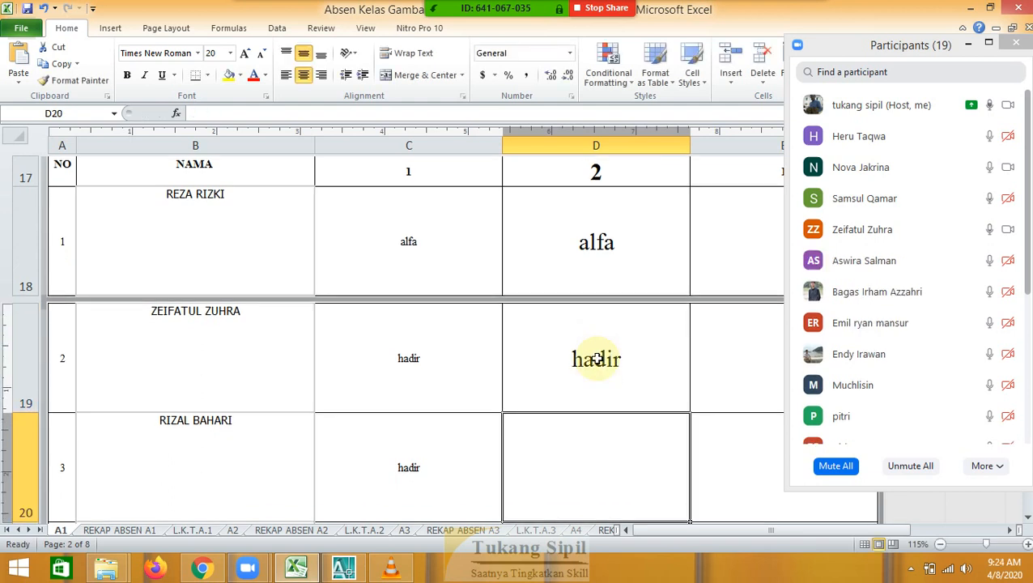
text(alfa)
key(Return)
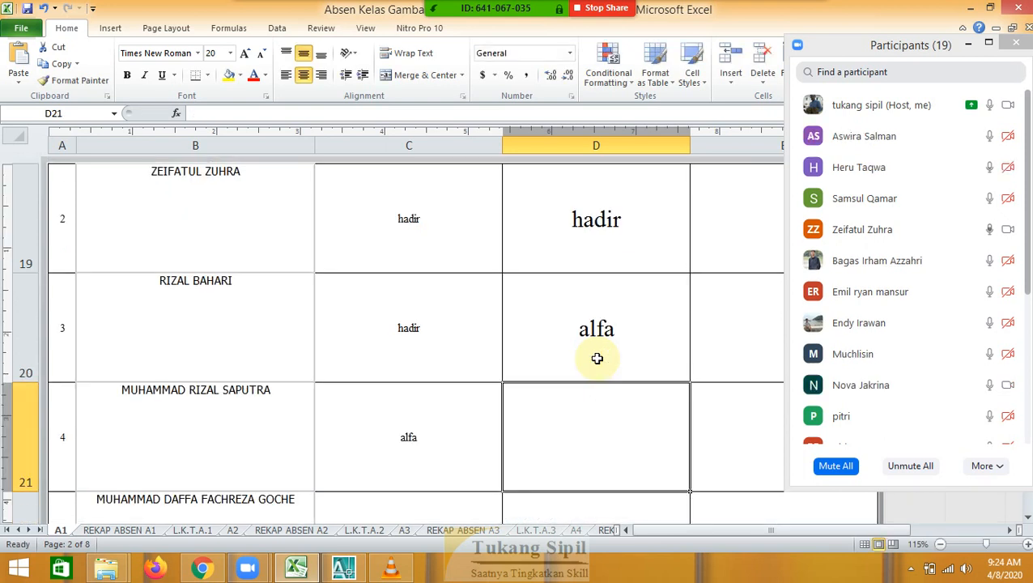
Mark student 4 as hadir for meeting 2 in cell D21, leaving student 5's entry blank
click(597, 358)
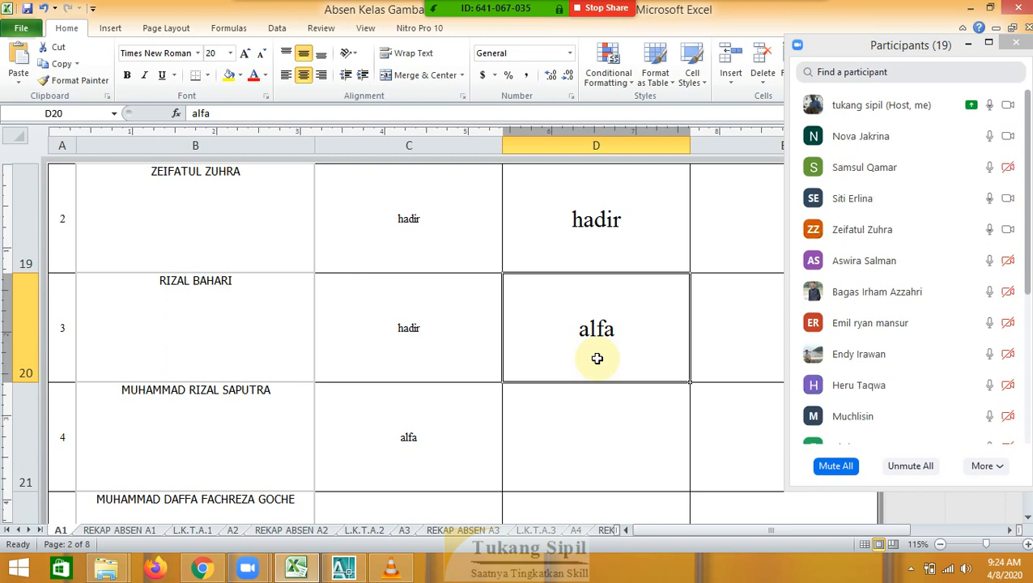
mouse_move(946, 324)
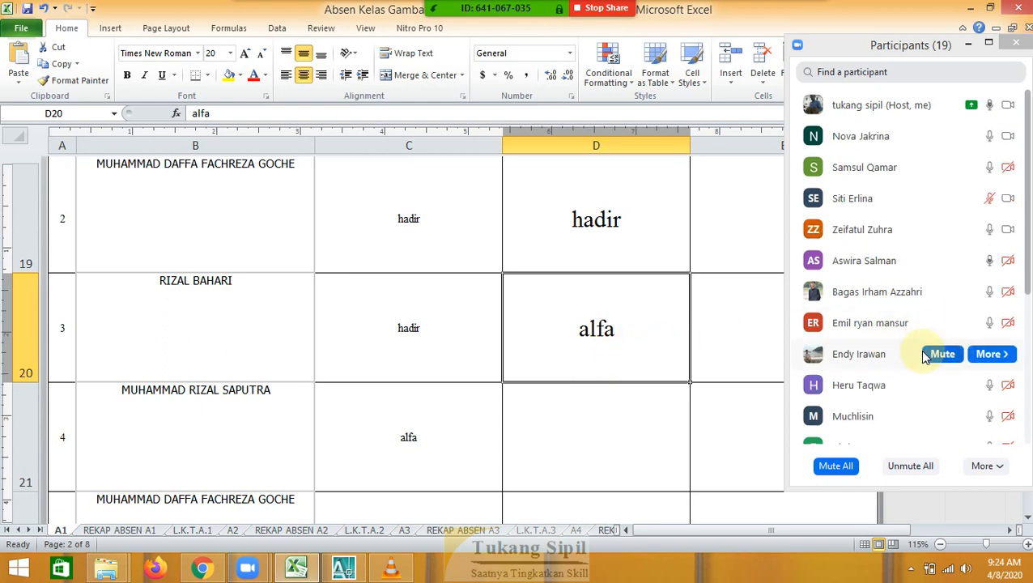
click(657, 436)
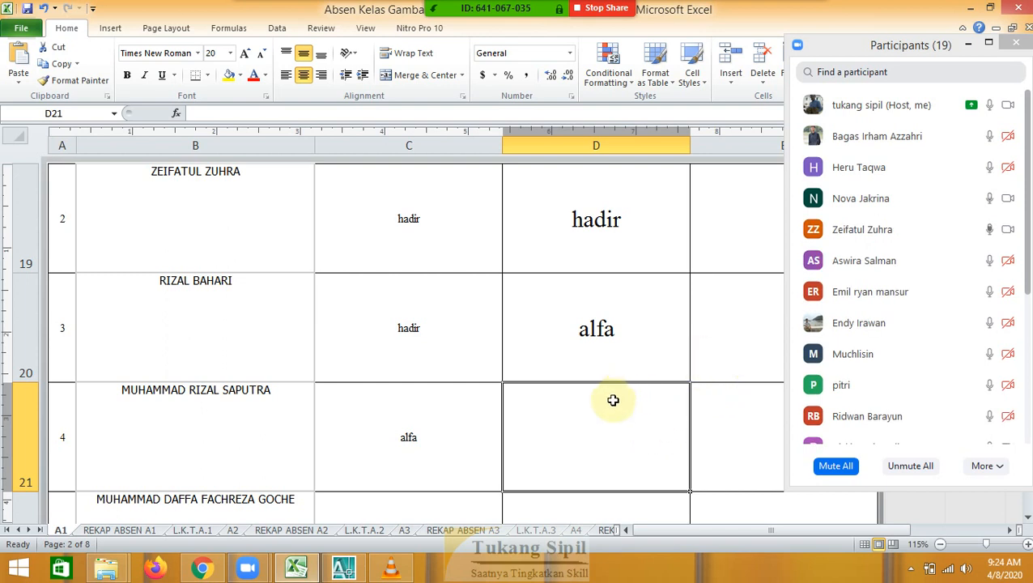
text(hadir)
key(Return)
text(h)
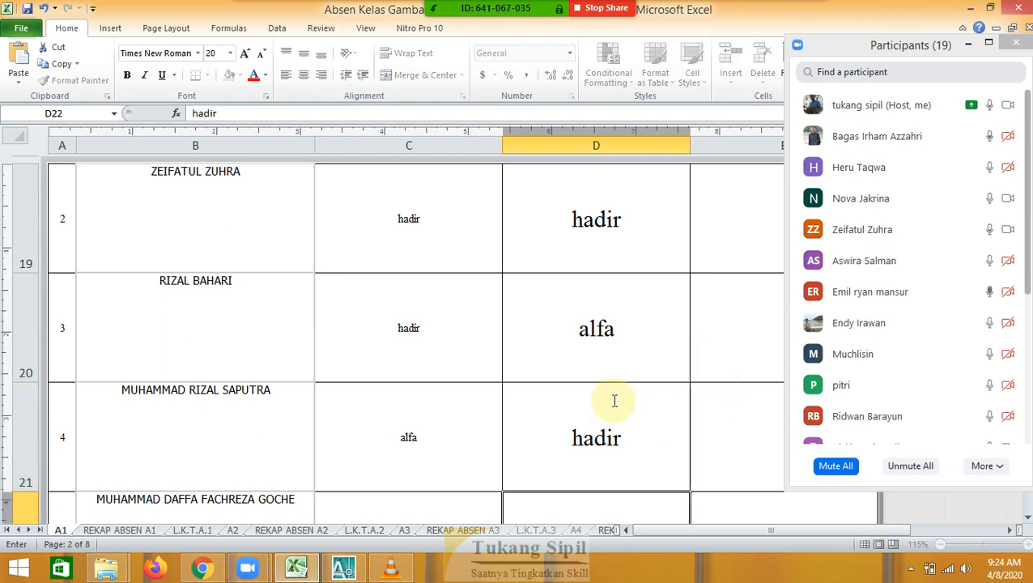
key(Escape)
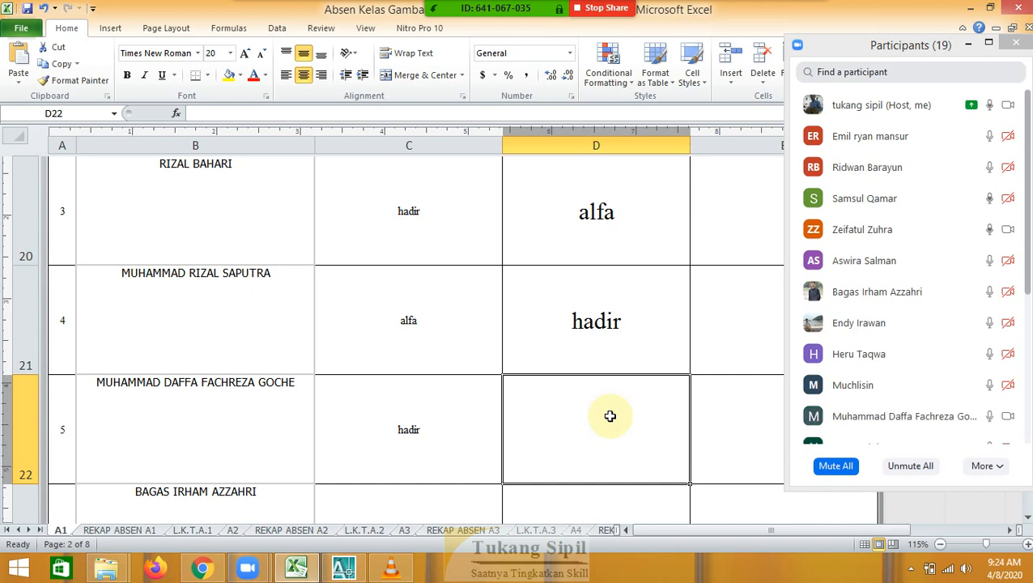
text(alfa)
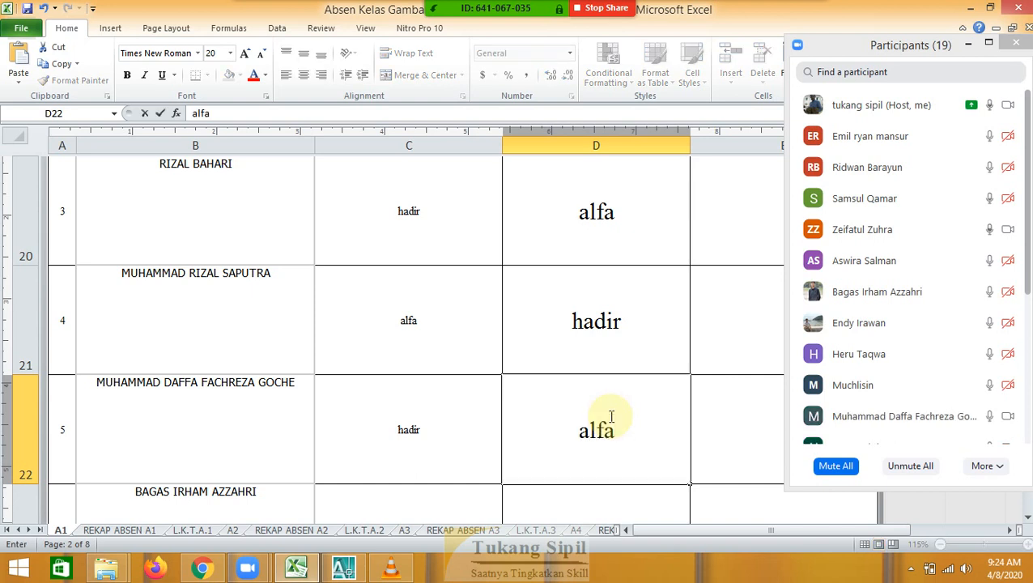
key(BackSpace)
key(BackSpace)
key(BackSpace)
key(BackSpace)
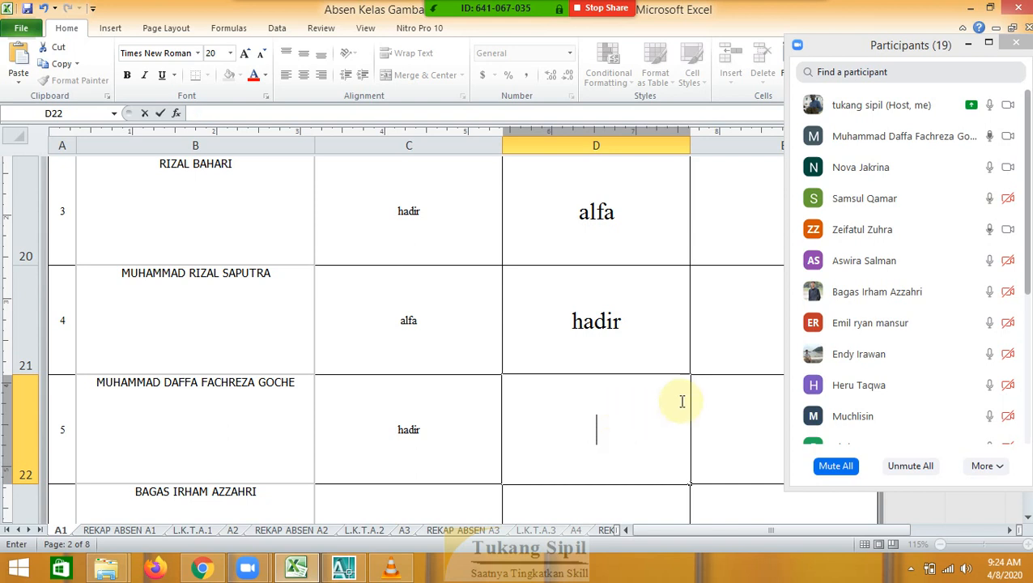
Check the meeting's participant list for student 5 and record hadir for meeting 2 in cell D22
scroll(900, 352, down, 1)
scroll(868, 208, up, 4)
scroll(868, 209, down, 3)
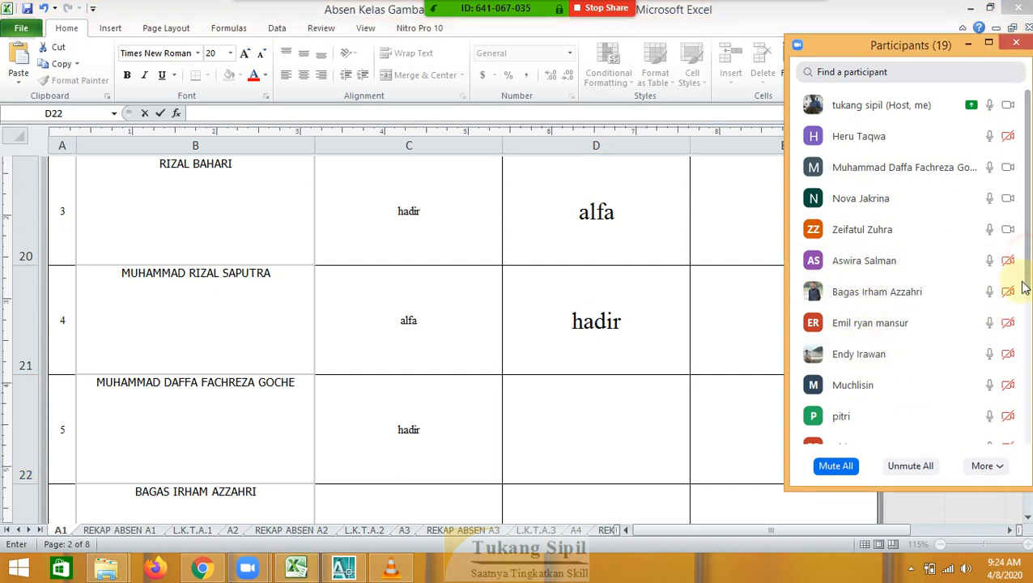
scroll(1025, 288, down, 2)
drag(1025, 293, 1025, 393)
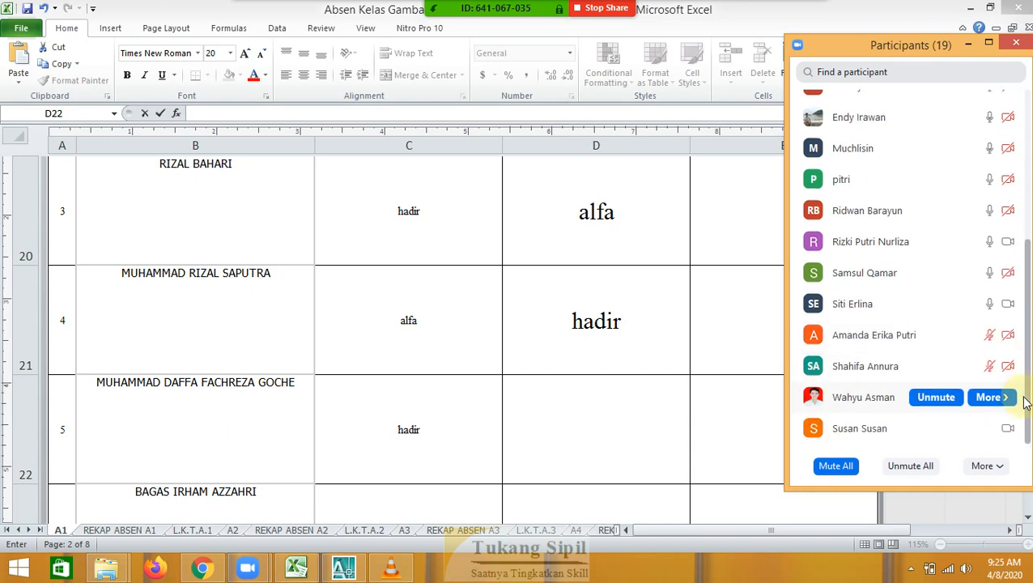
click(564, 219)
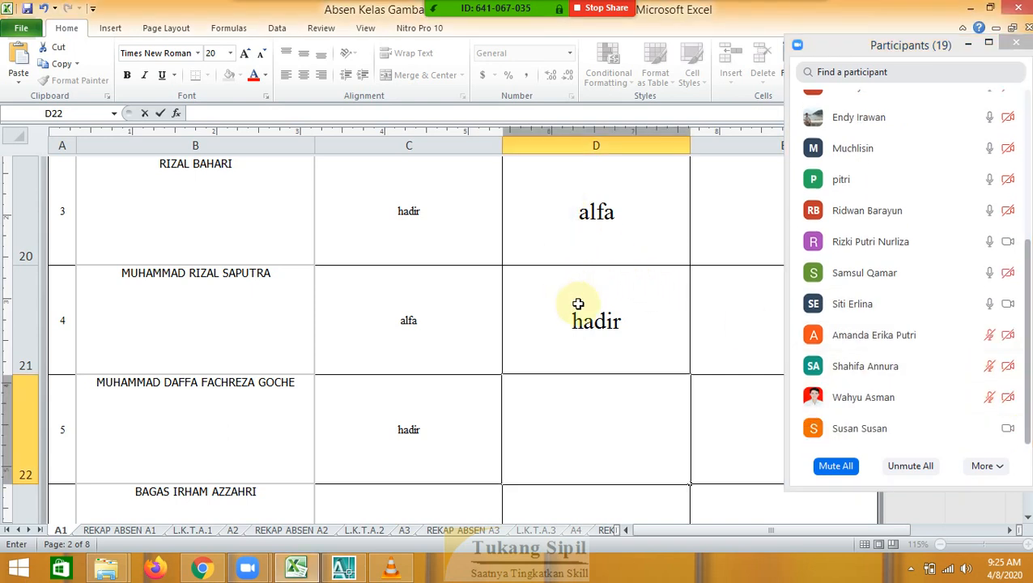
text(hadir)
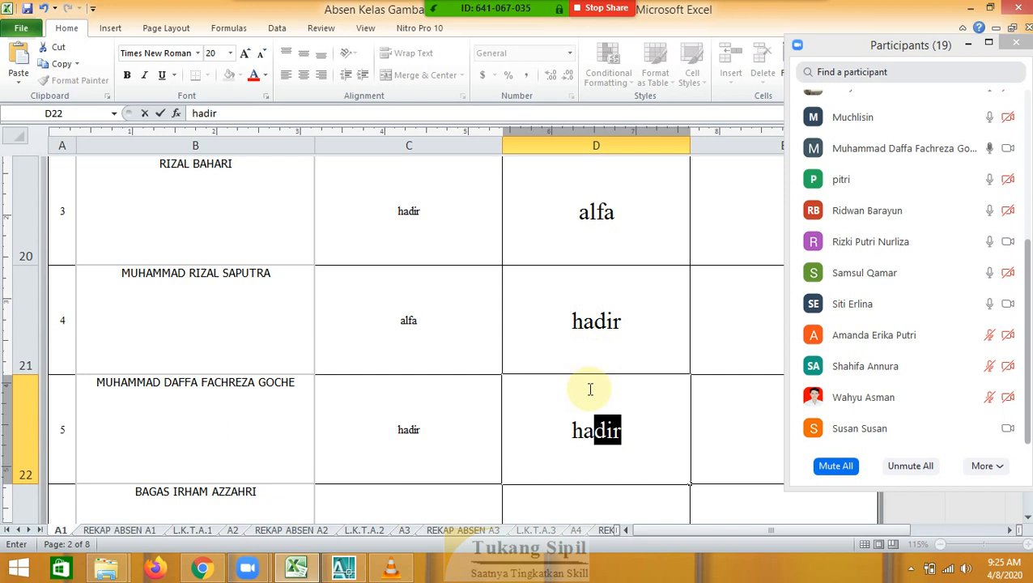
key(Return)
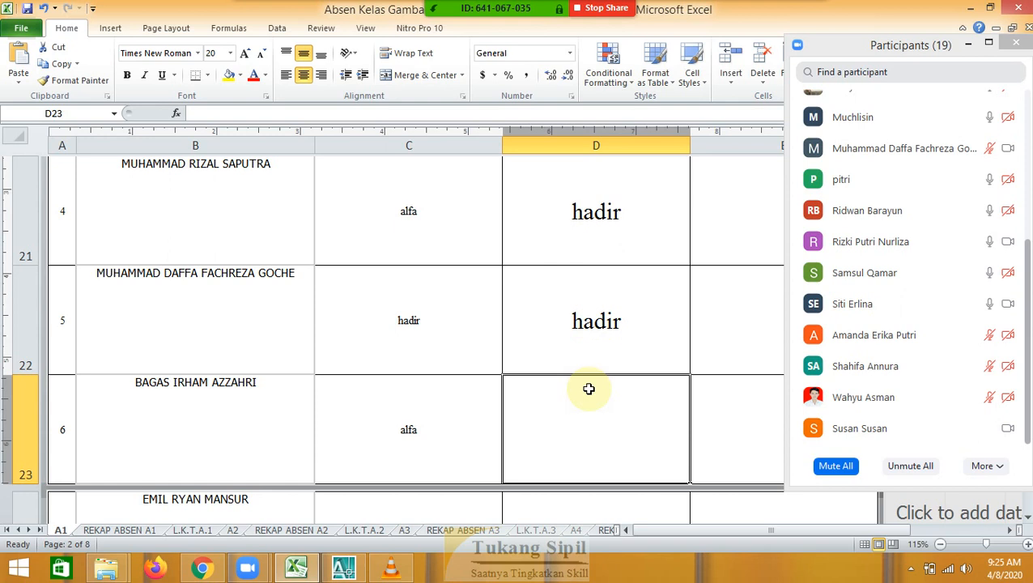
Record students 6 and 7 as hadir for meeting 2 in cells D23 and D24
text(hadir)
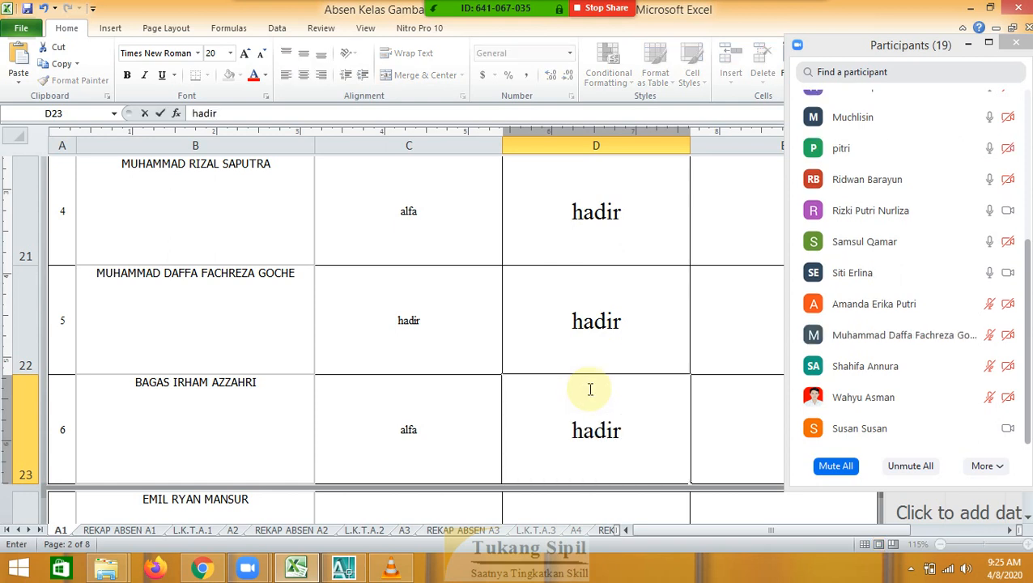
key(Return)
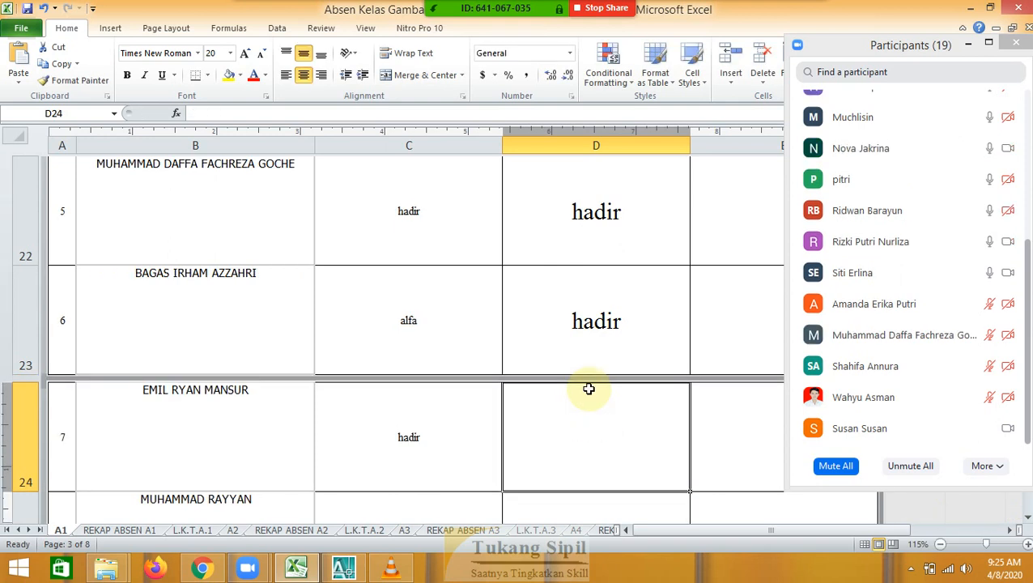
text(hadir)
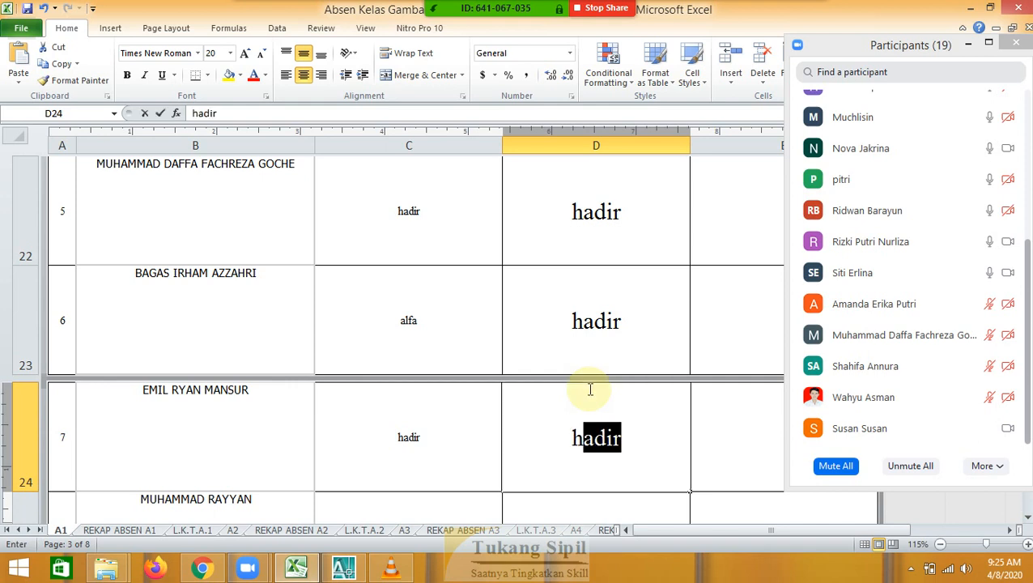
key(Return)
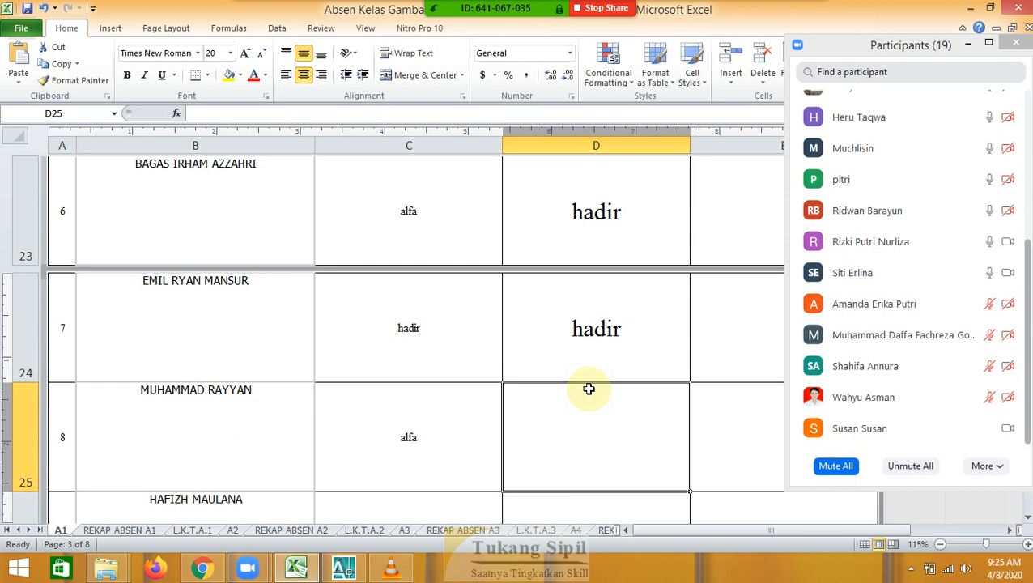
Record students 8 and 9 as alfa for meeting 2 in cells D25 and D26, moving the participant list slightly aside
text(alfa)
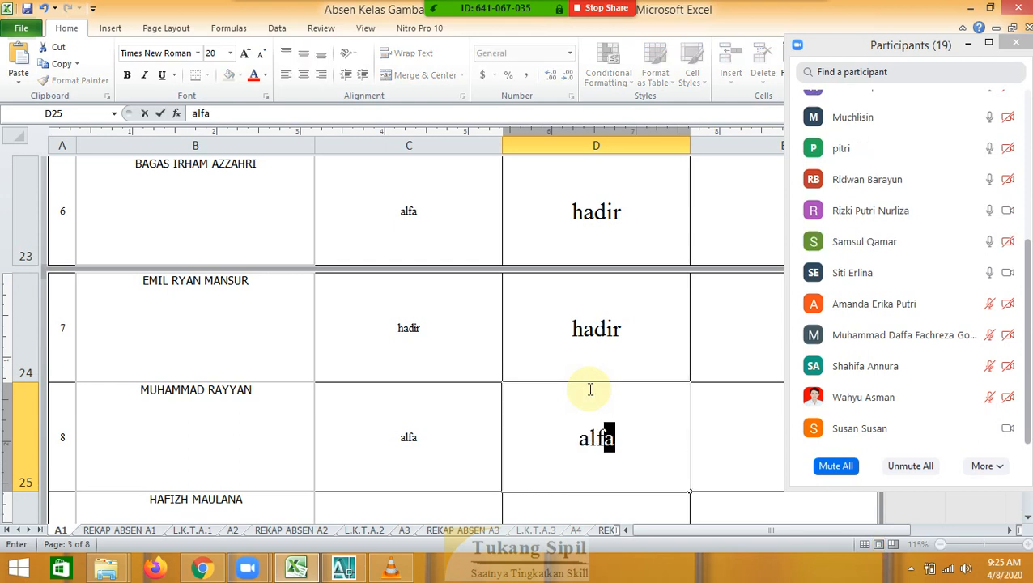
key(Return)
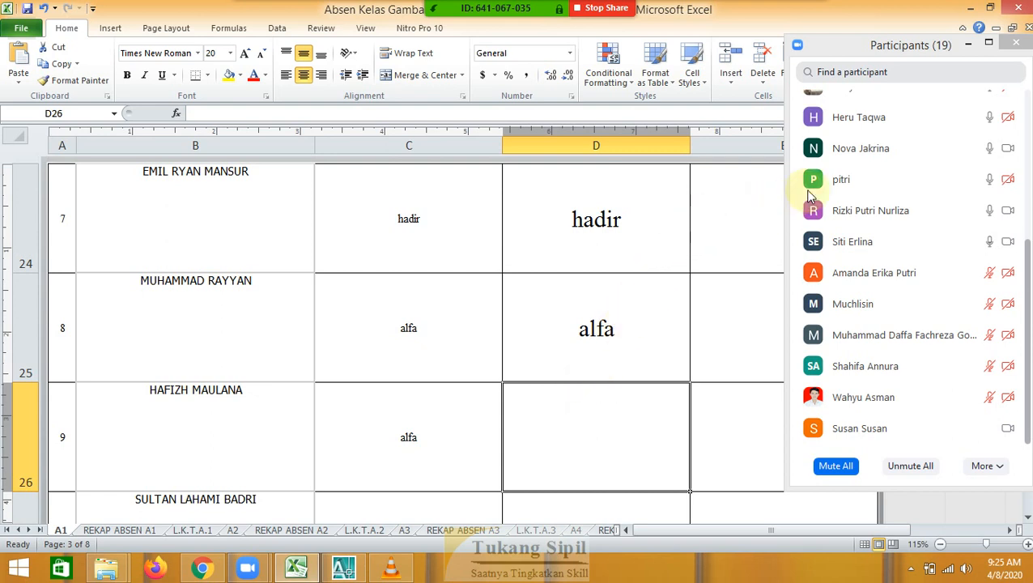
drag(889, 49, 901, 70)
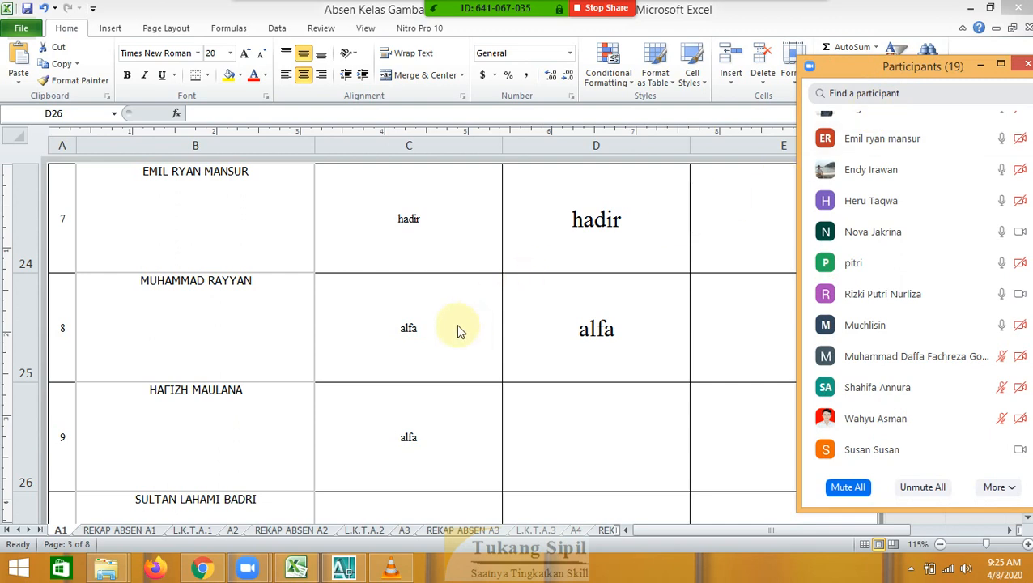
click(565, 445)
text(alfa)
key(Return)
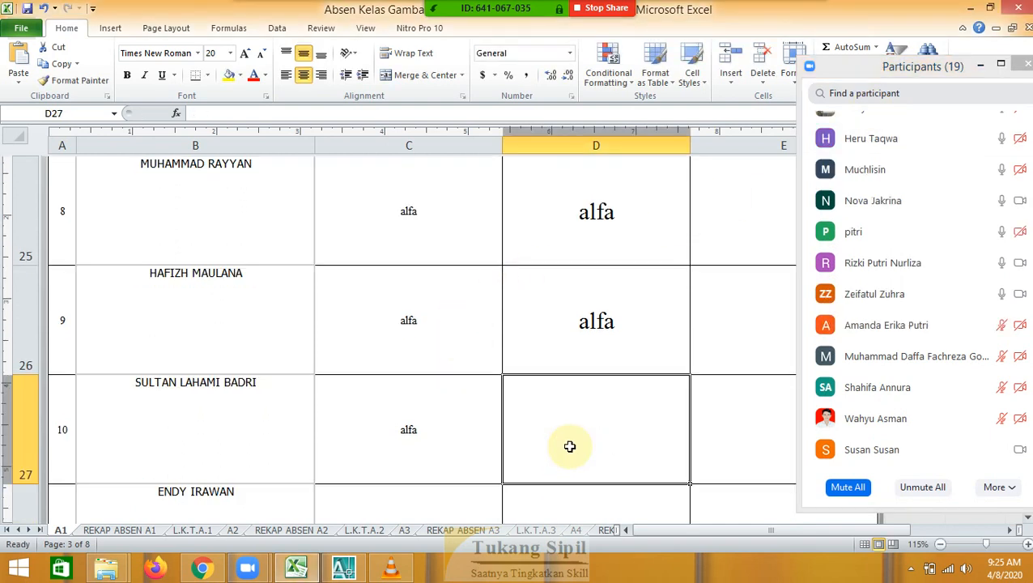